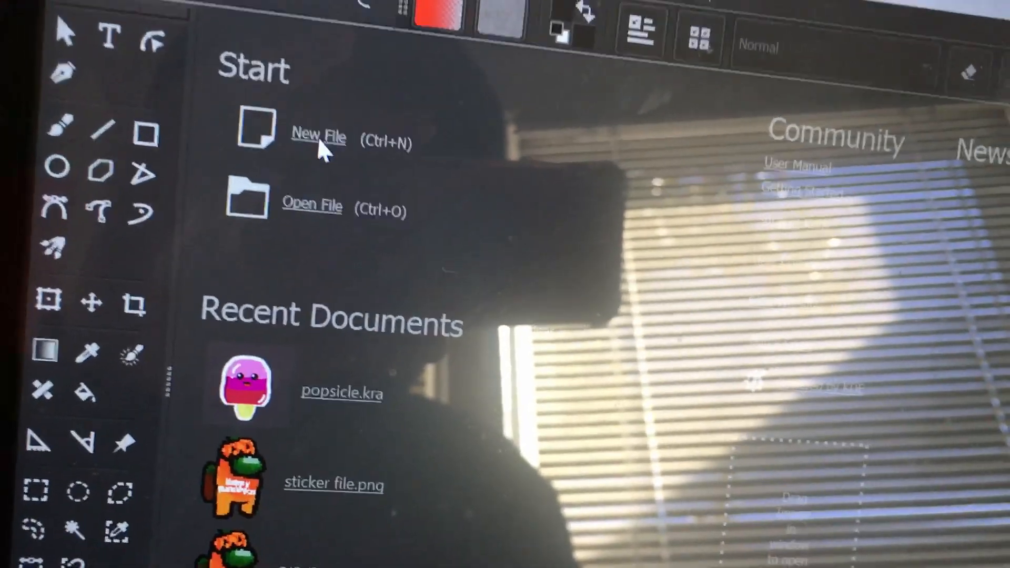
# Start a new custom document and set its width and height to 2000 pixels each.
pyautogui.click(319, 140)
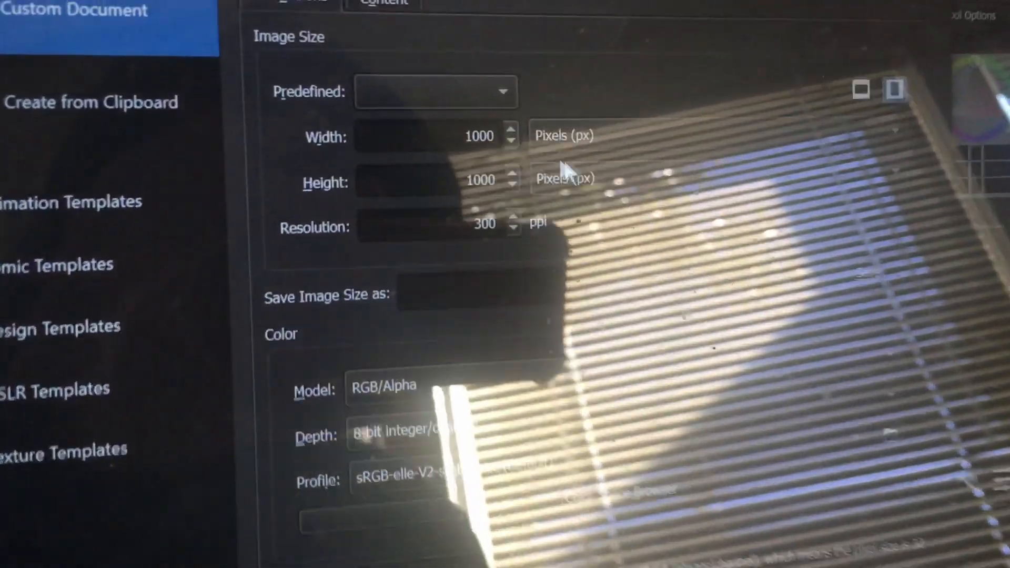
pyautogui.click(456, 135)
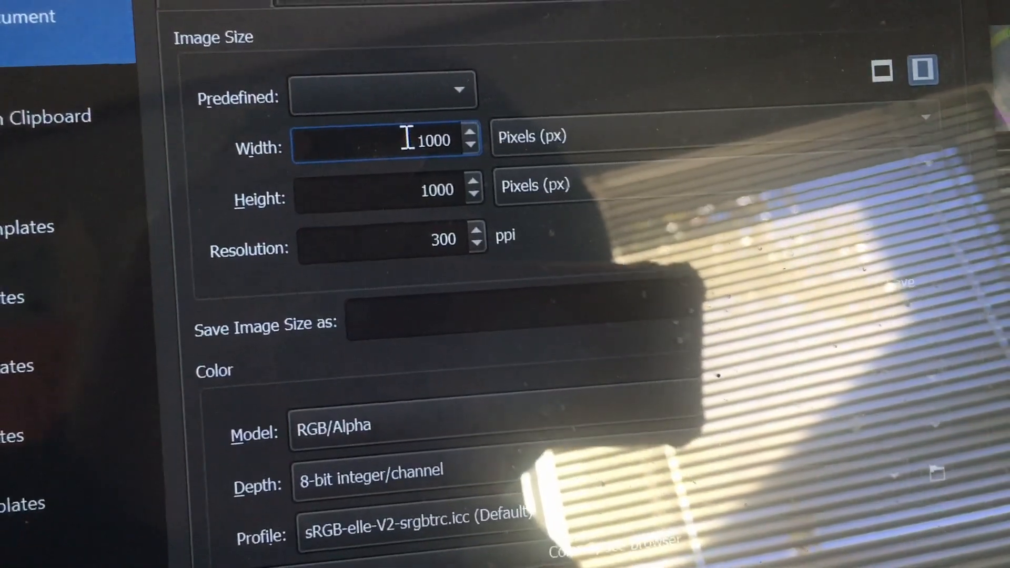
pyautogui.moveTo(407, 138); pyautogui.dragTo(453, 140)
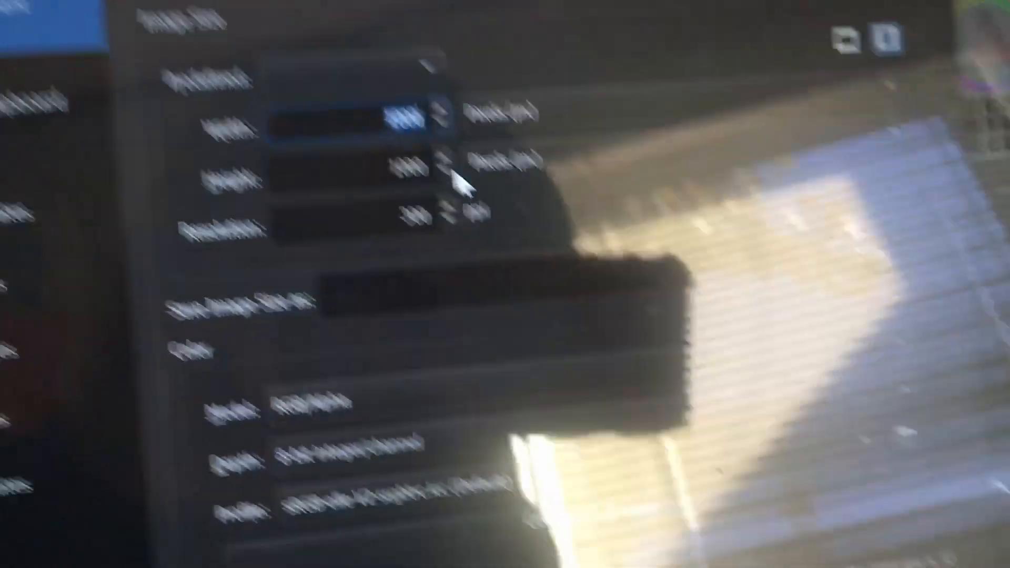
pyautogui.write('2000')
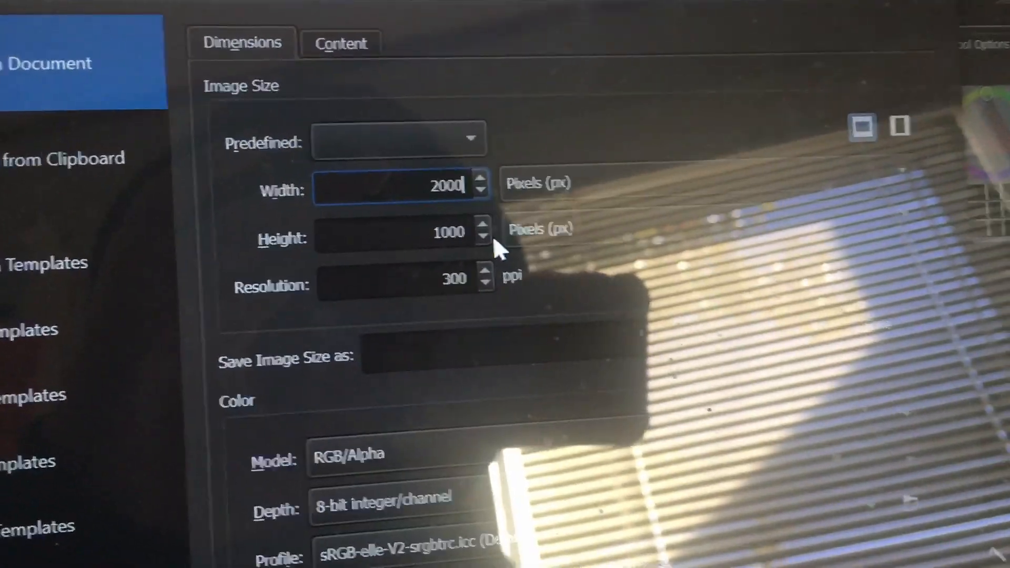
pyautogui.press('Tab')
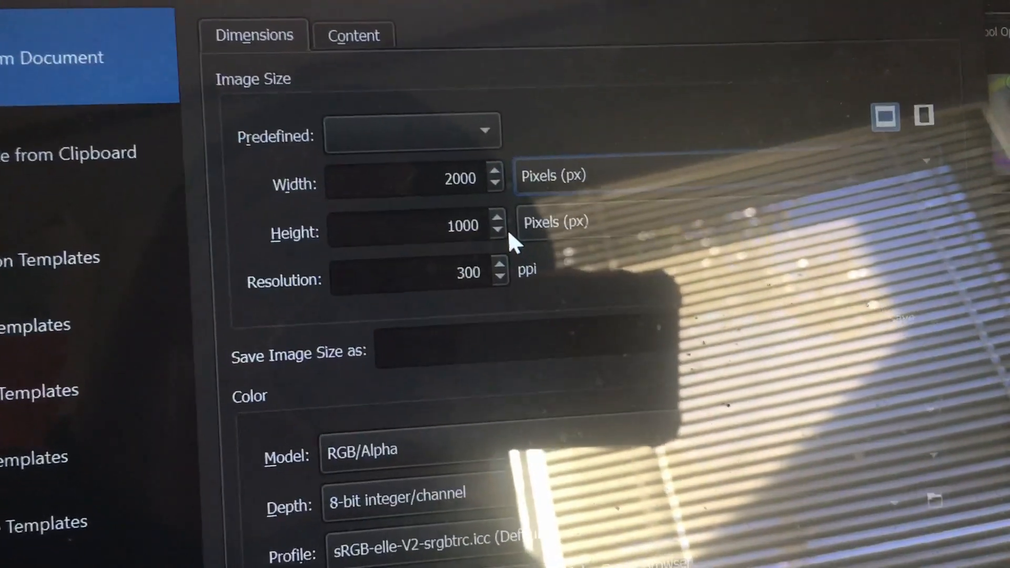
pyautogui.press('Tab')
pyautogui.write('2000')
# Keep the new document's resolution at 300 ppi and create the document.
pyautogui.click(450, 273)
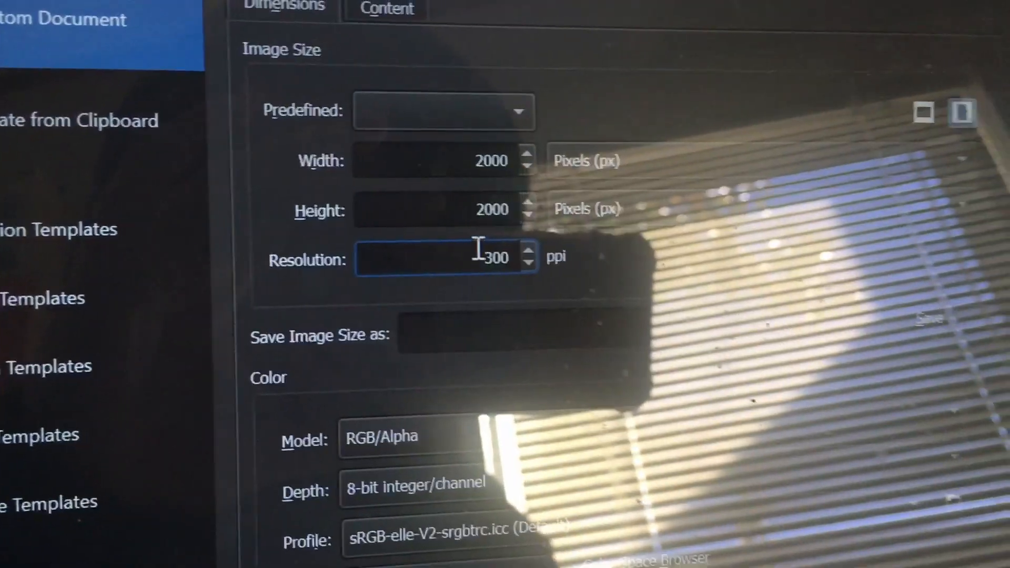
pyautogui.doubleClick(480, 254)
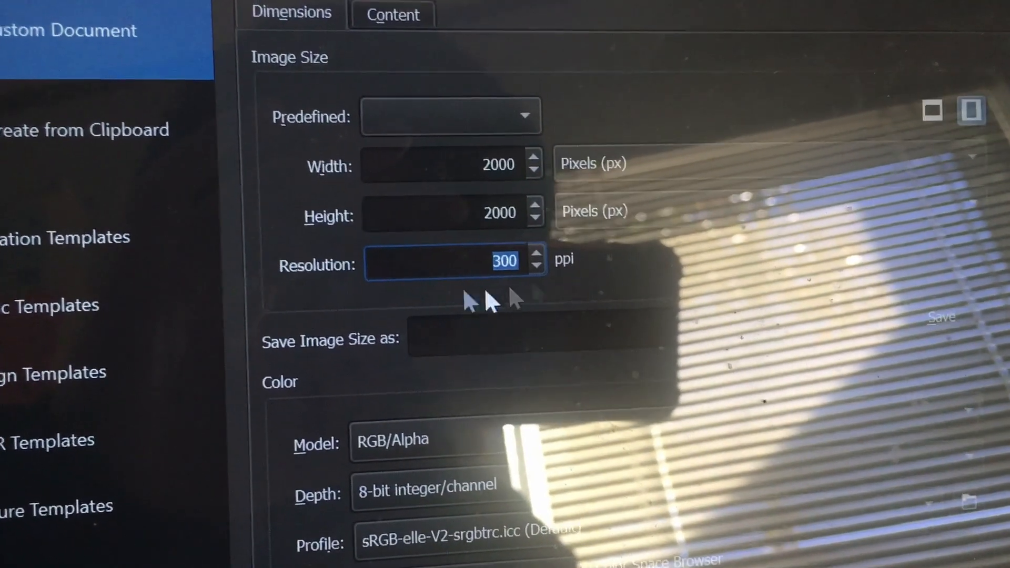
pyautogui.click(463, 263)
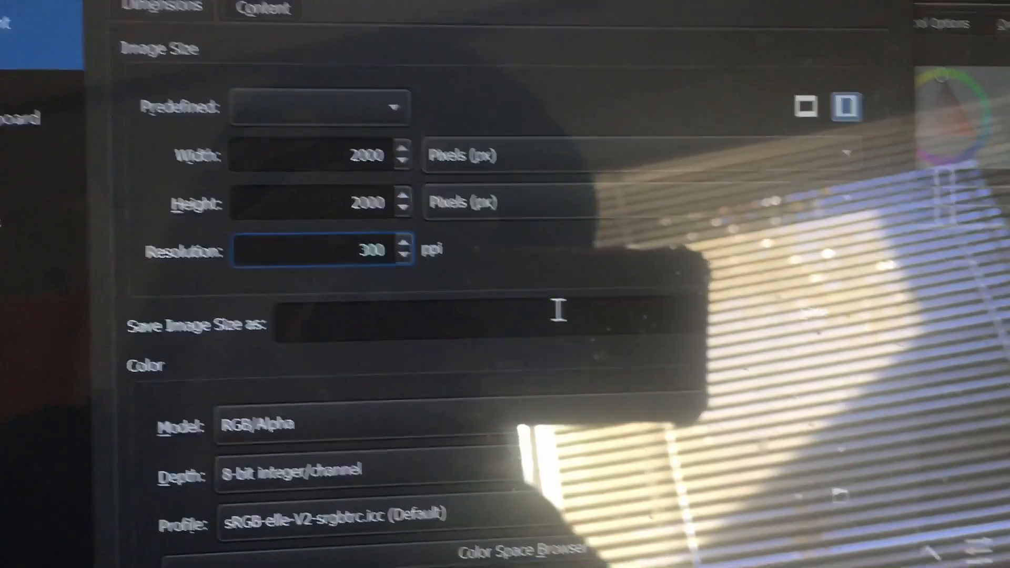
pyautogui.click(557, 319)
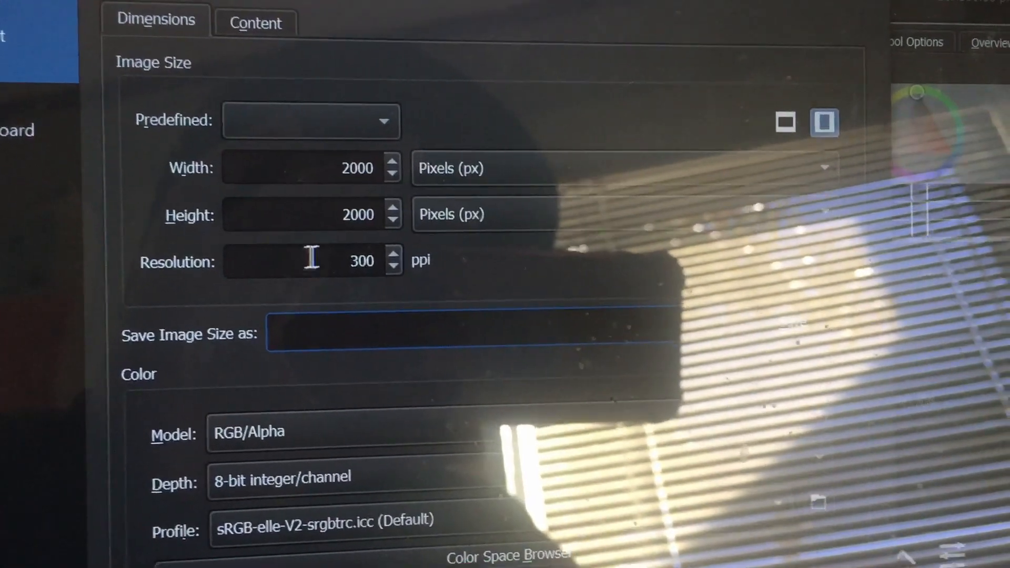
pyautogui.doubleClick(312, 258)
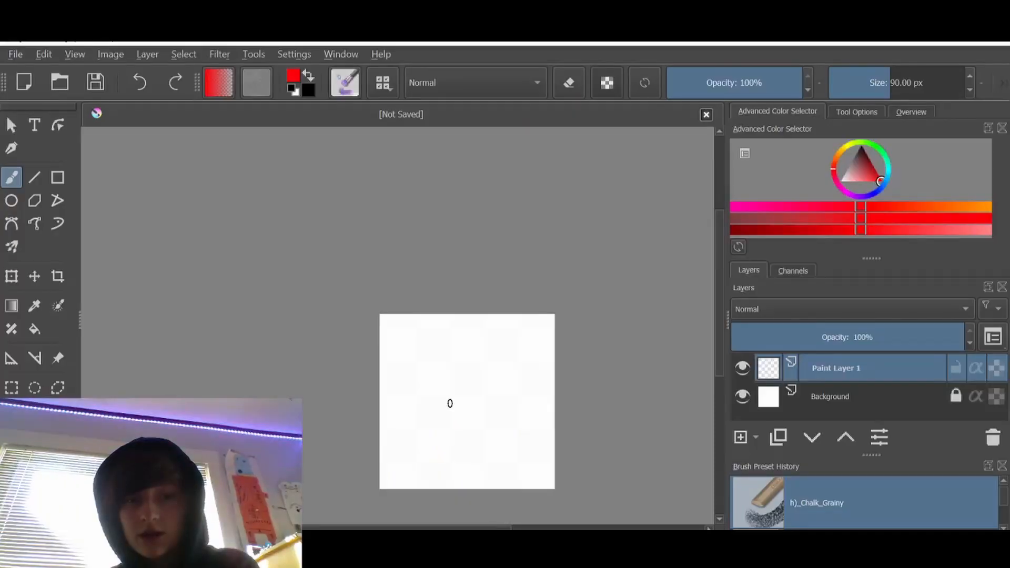
# Examine the blank canvas at different zoom levels and positions.
pyautogui.scroll(2, 449, 401)
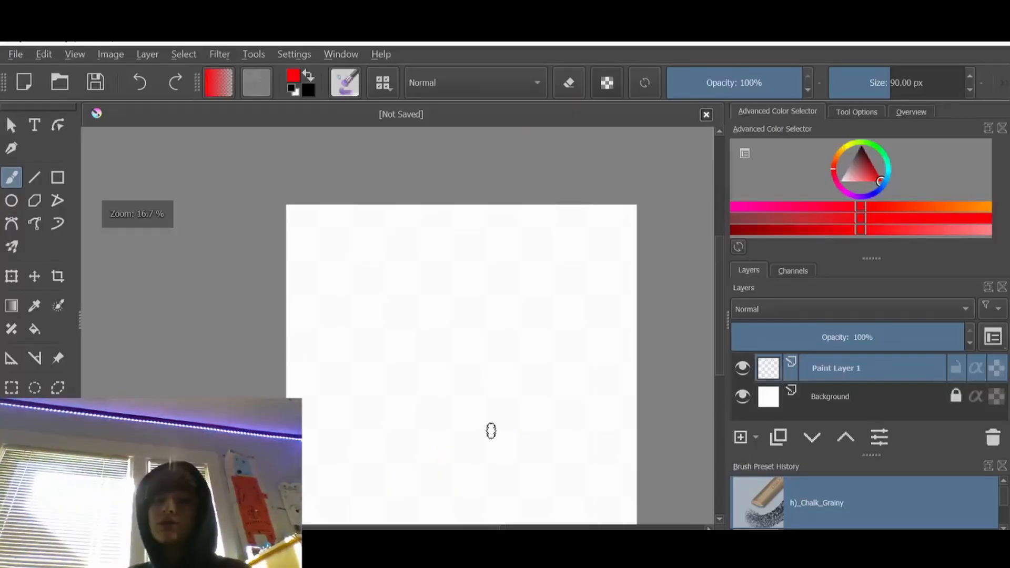
pyautogui.scroll(-1, 491, 431)
pyautogui.moveTo(721, 305); pyautogui.dragTo(722, 338)
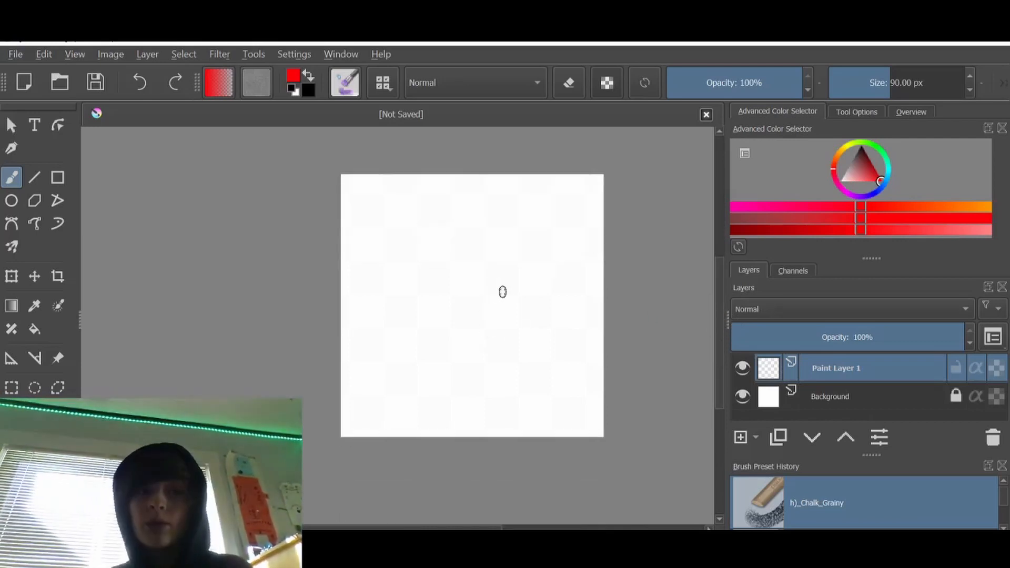
pyautogui.scroll(2, 492, 274)
pyautogui.scroll(-1, 524, 274)
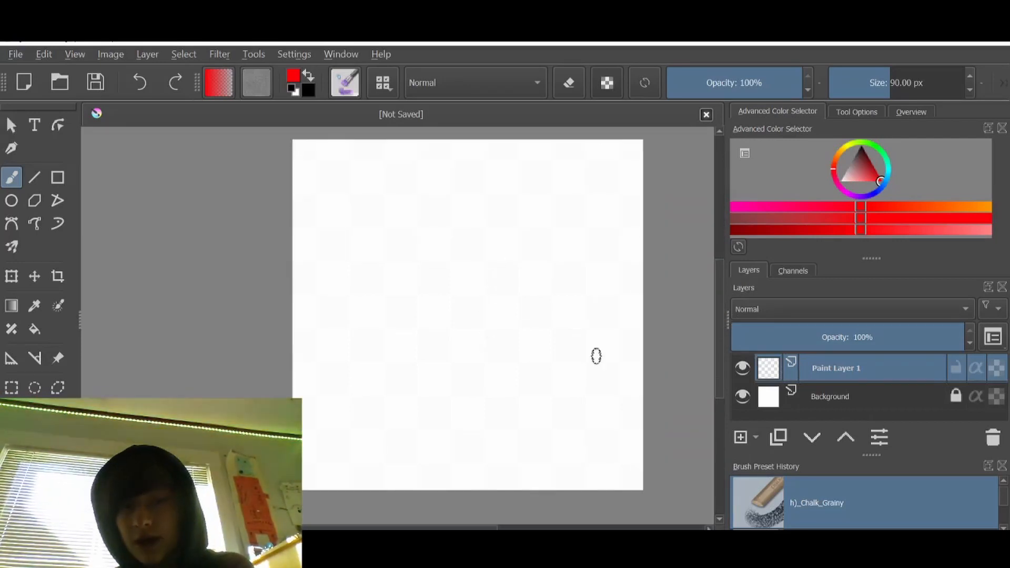
pyautogui.moveTo(413, 527); pyautogui.dragTo(429, 526)
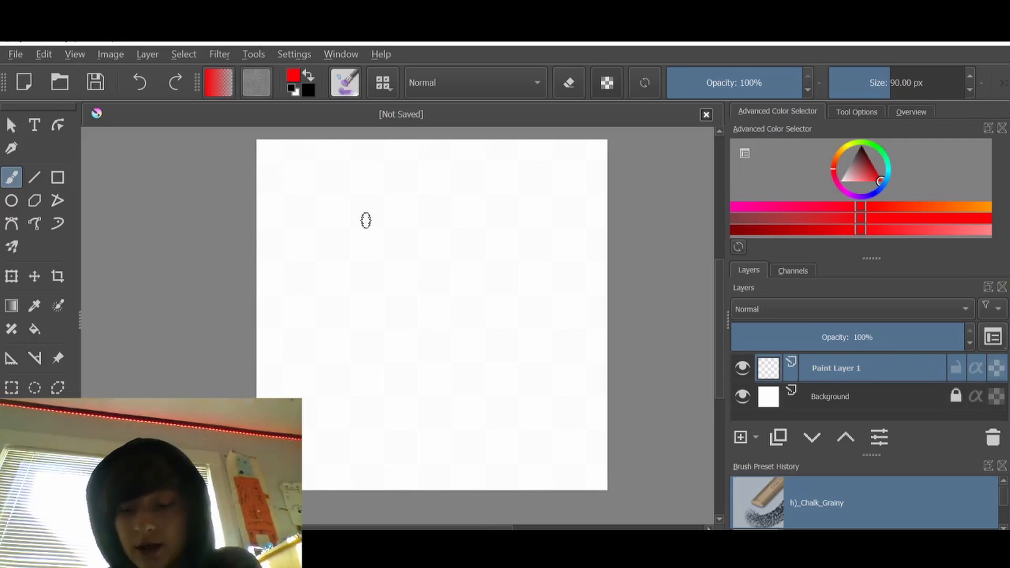
pyautogui.scroll(10, 372, 219)
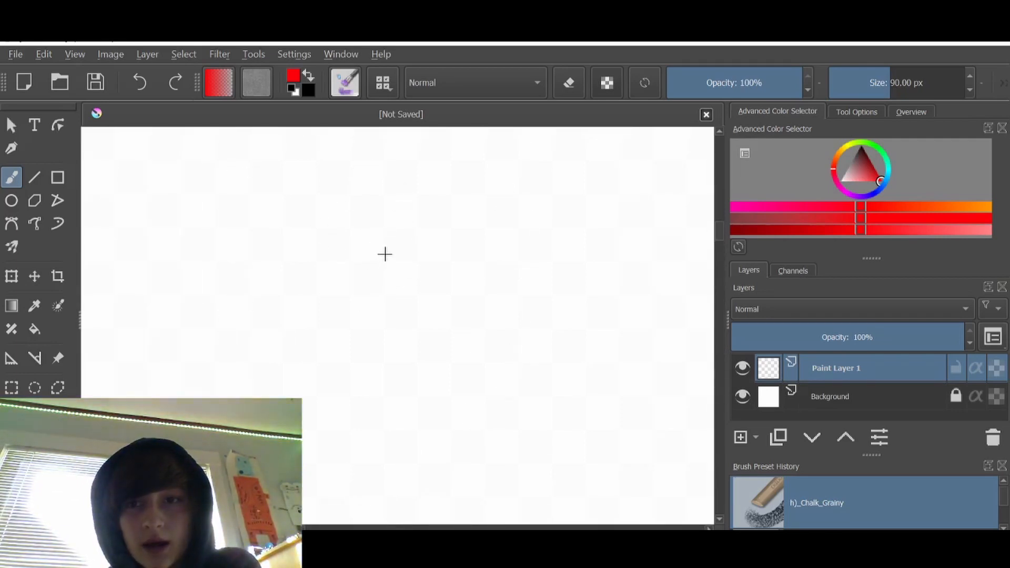
pyautogui.scroll(-15, 384, 255)
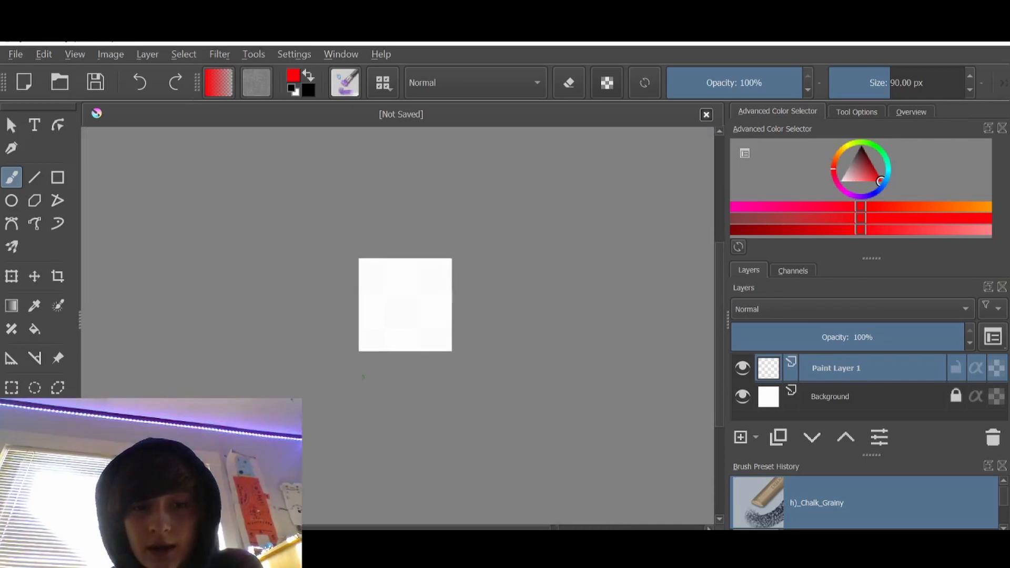
pyautogui.scroll(3, 363, 377)
pyautogui.scroll(2, 608, 282)
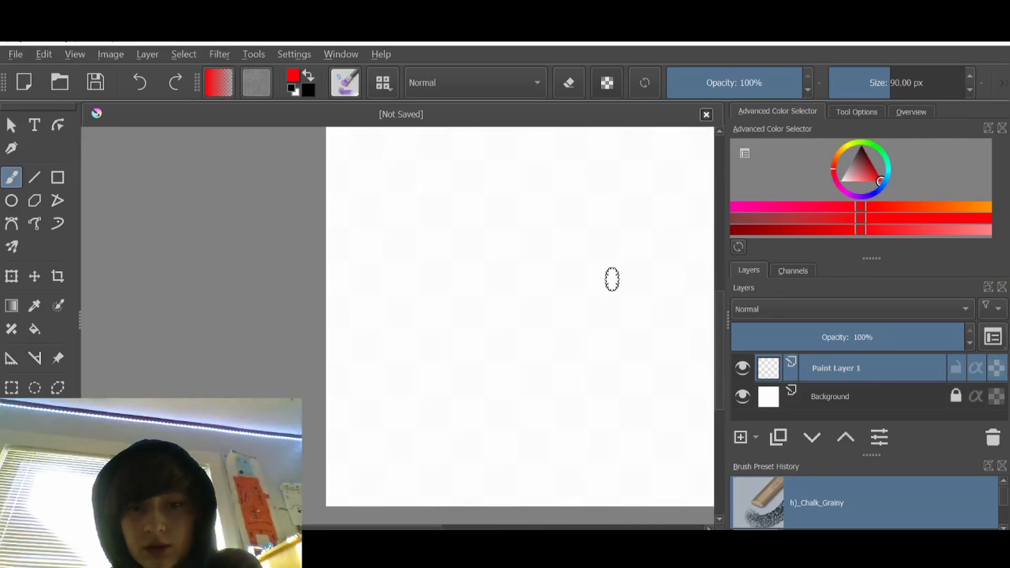
pyautogui.scroll(-6, 658, 294)
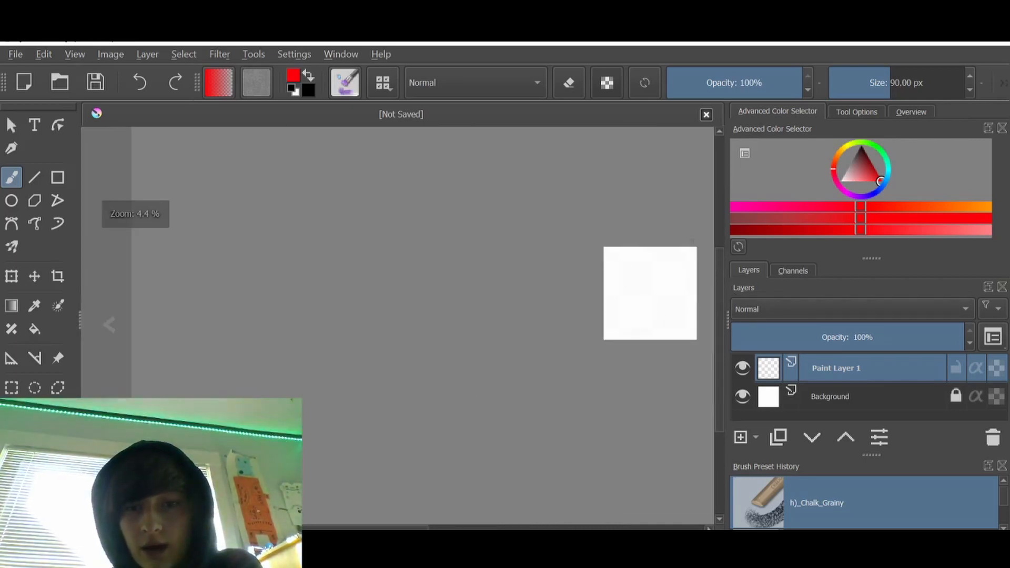
pyautogui.scroll(4, 658, 337)
pyautogui.scroll(-2, 663, 363)
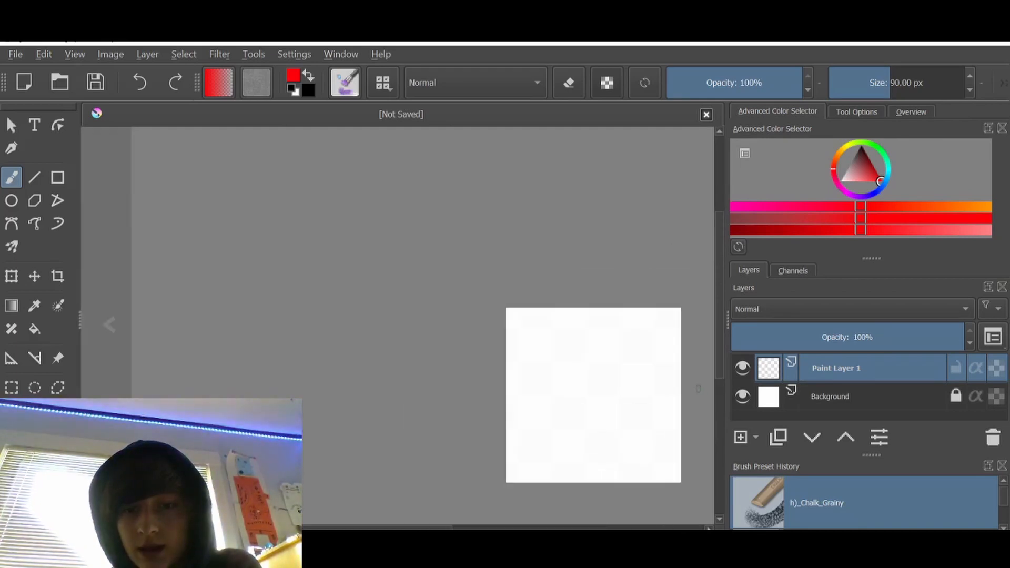
pyautogui.scroll(2, 682, 493)
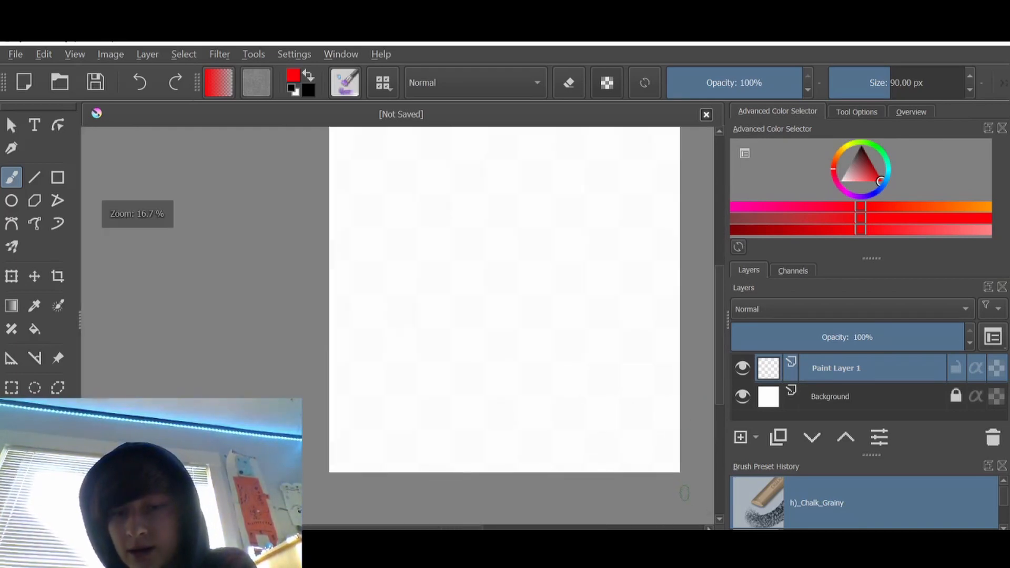
pyautogui.scroll(-1, 673, 474)
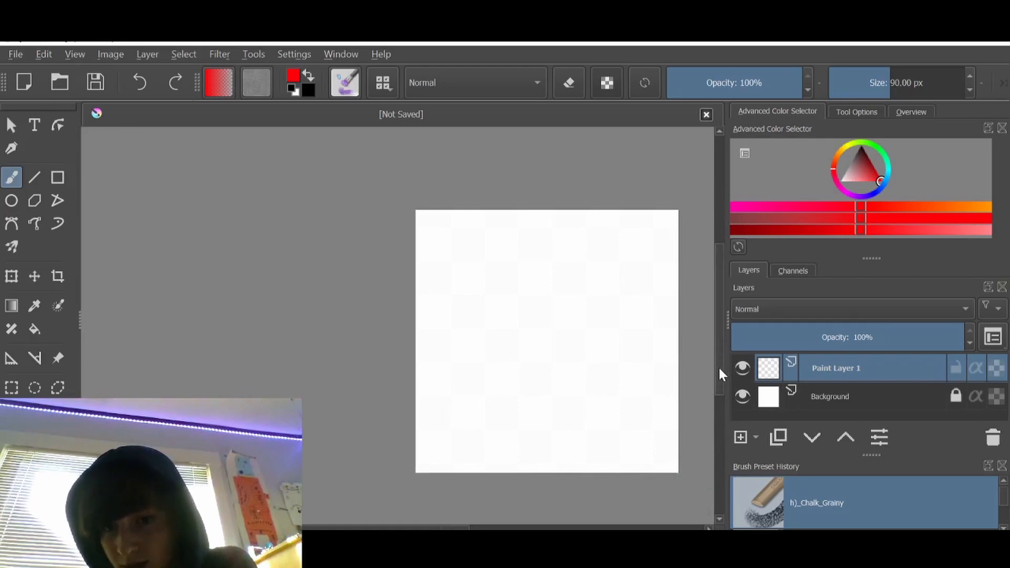
pyautogui.moveTo(721, 374)
pyautogui.mouseDown()
pyautogui.moveTo(718, 343)
pyautogui.moveTo(719, 367)
pyautogui.mouseUp()
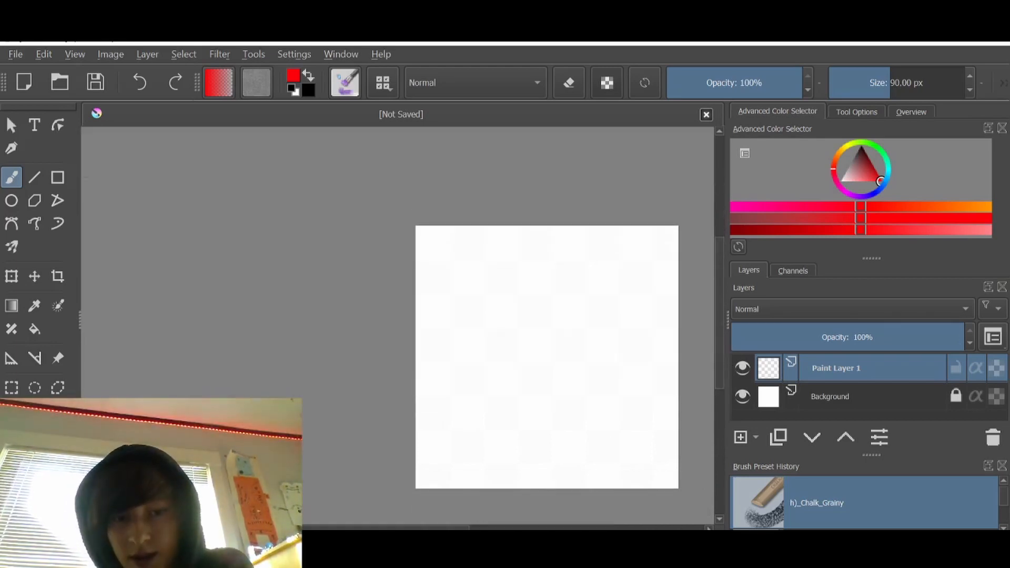
pyautogui.hscroll(4, 505, 358)
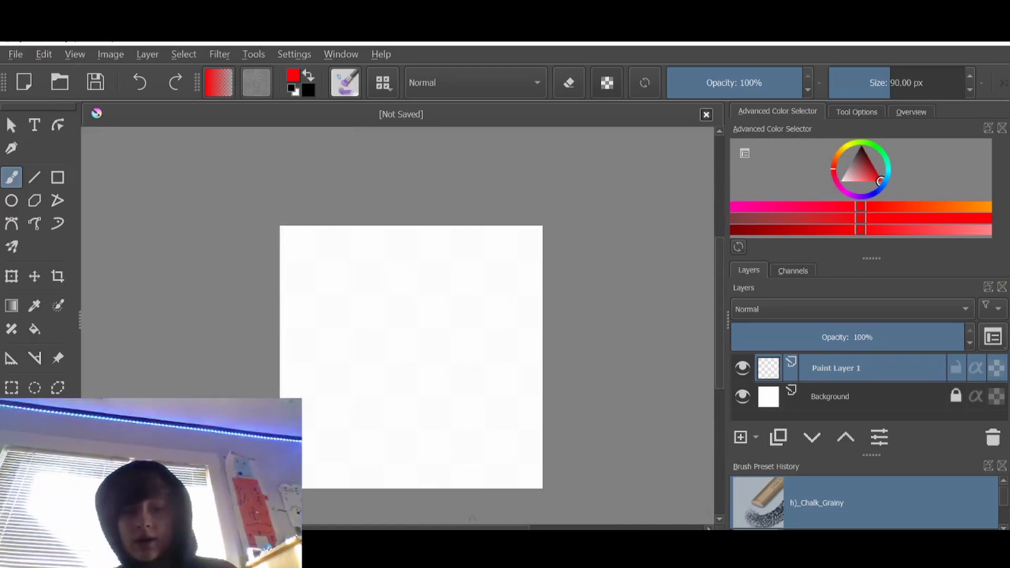
pyautogui.scroll(3, 410, 357)
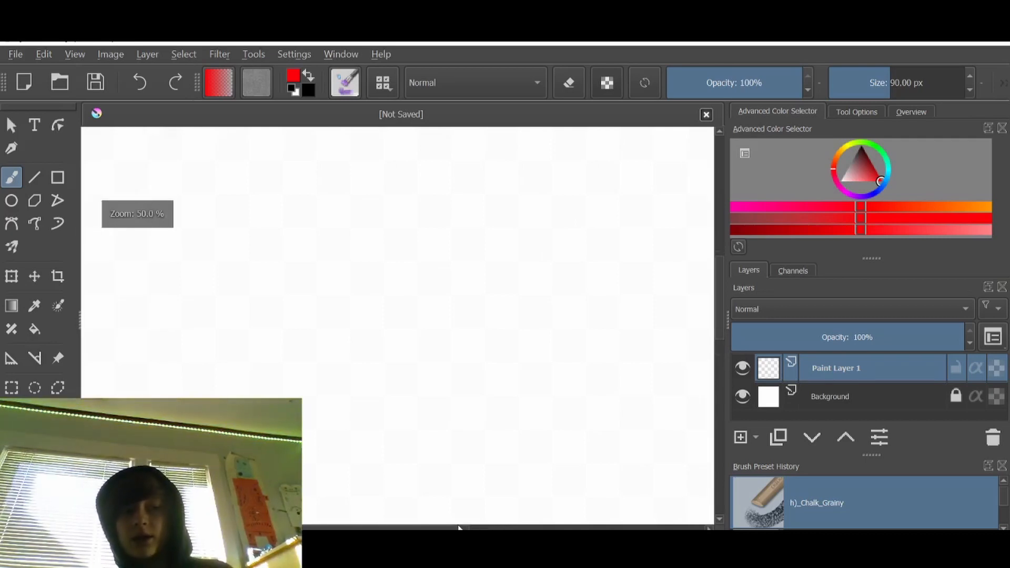
pyautogui.scroll(-4, 458, 527)
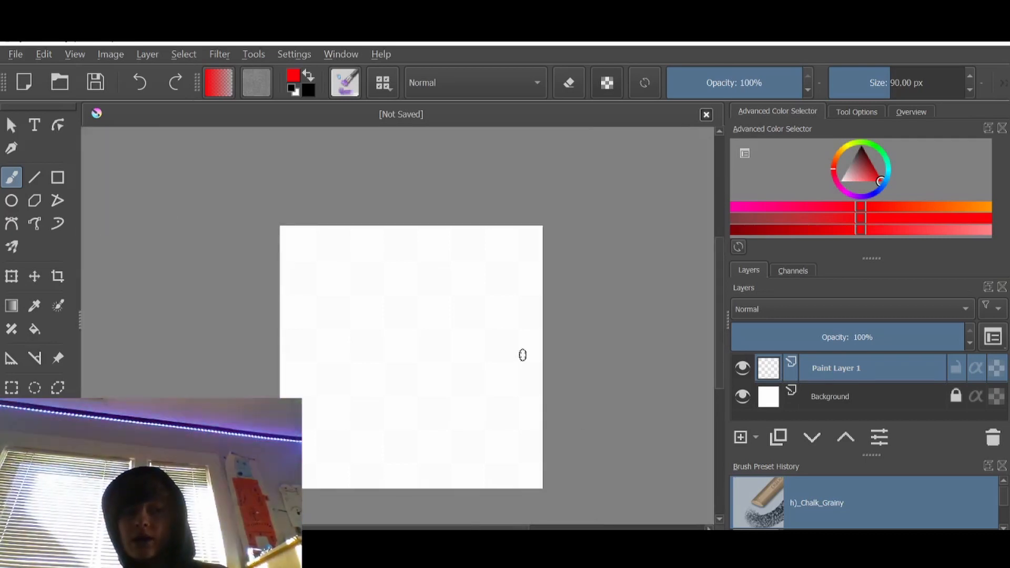
pyautogui.scroll(-1, 523, 355)
pyautogui.scroll(1, 667, 396)
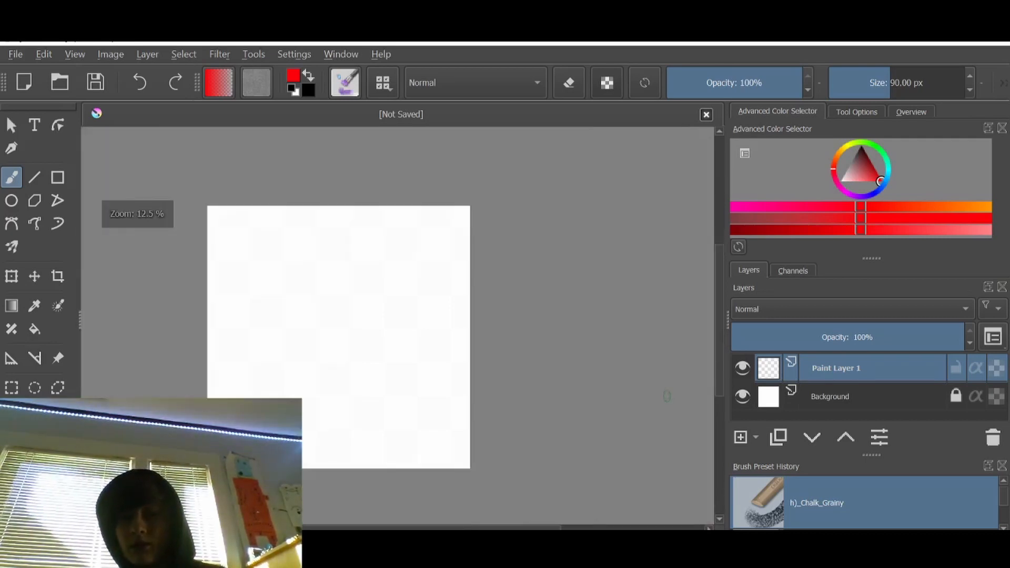
pyautogui.moveTo(458, 528)
pyautogui.mouseDown()
pyautogui.moveTo(396, 527)
pyautogui.moveTo(465, 526)
pyautogui.mouseUp()
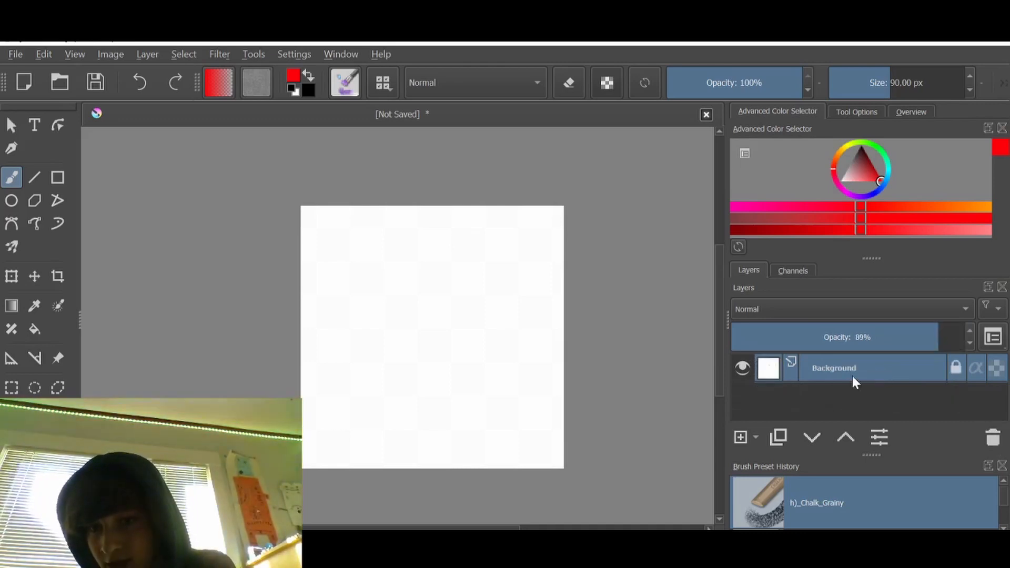
# Set the Background layer's opacity to 100%.
pyautogui.moveTo(913, 351); pyautogui.dragTo(966, 349)
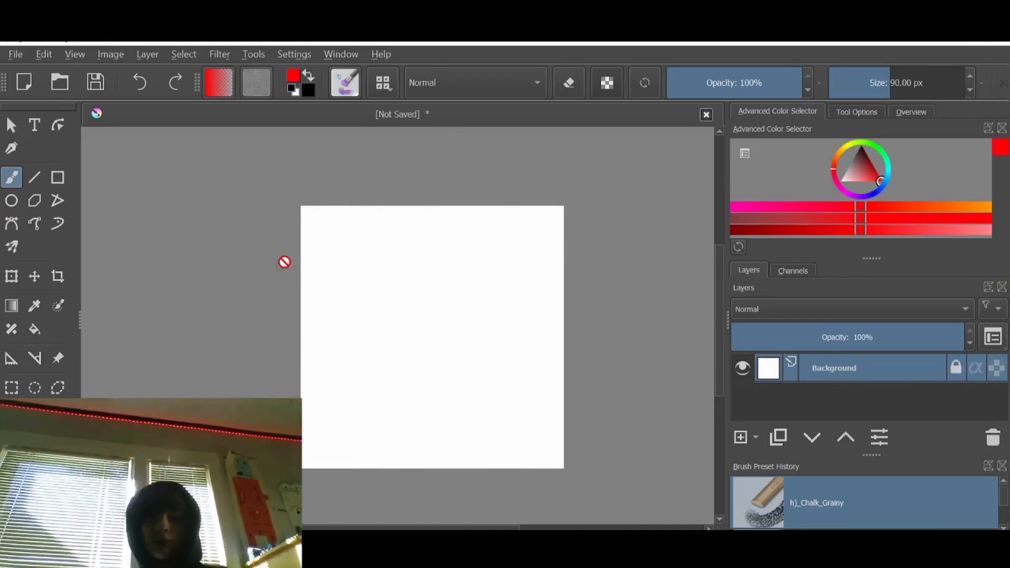
# Set the foreground colour to a dark red in the Advanced Color Selector.
pyautogui.scroll(1, 299, 272)
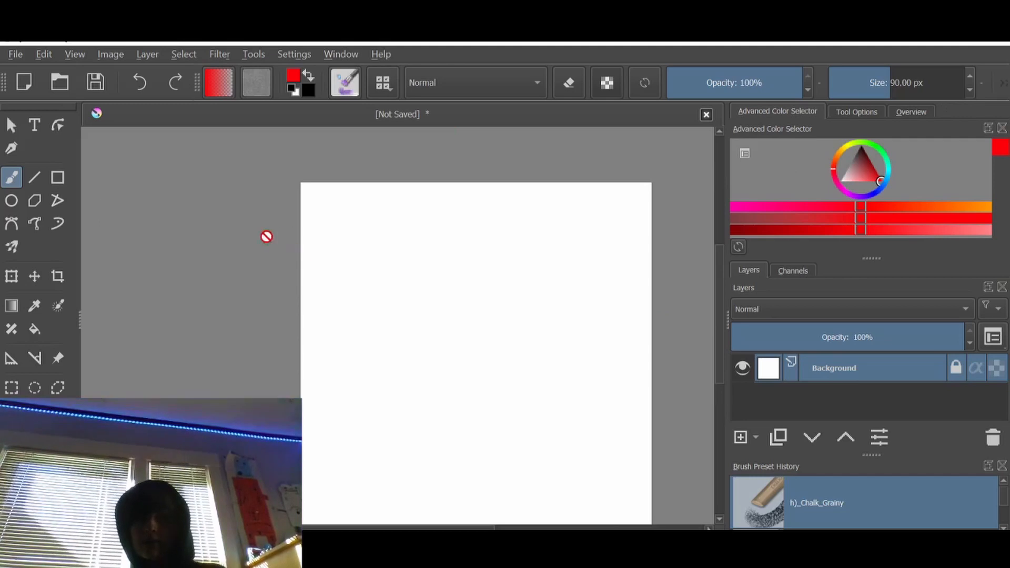
pyautogui.scroll(-1, 442, 312)
pyautogui.scroll(1, 512, 367)
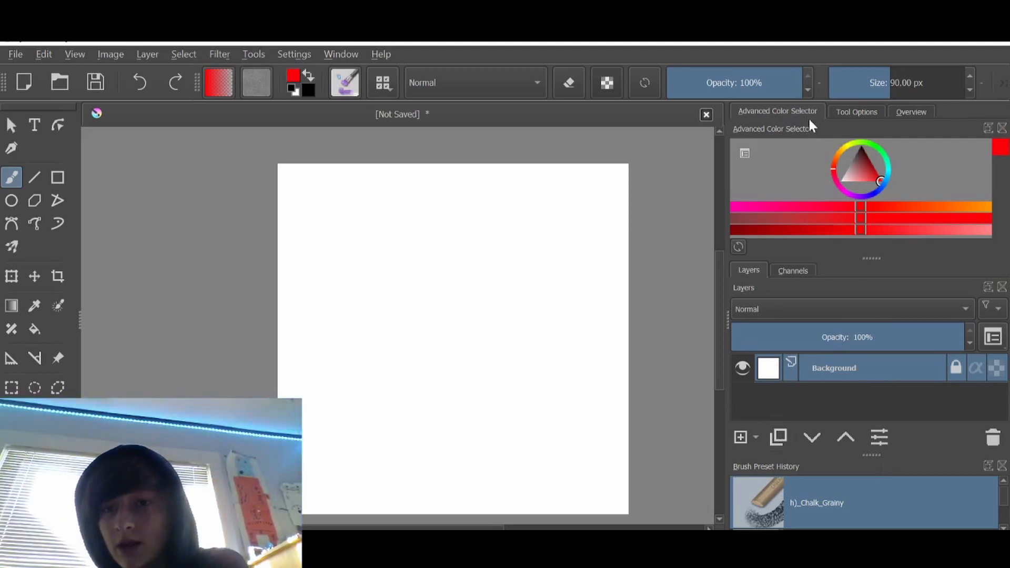
pyautogui.moveTo(861, 180)
pyautogui.mouseDown()
pyautogui.moveTo(928, 163)
pyautogui.moveTo(869, 181)
pyautogui.moveTo(870, 162)
pyautogui.mouseUp()
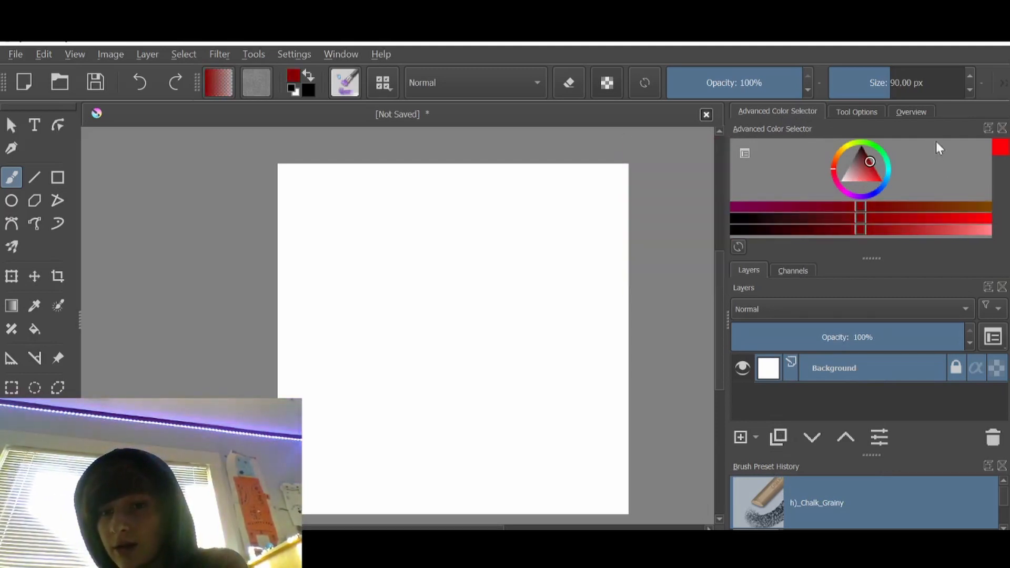
# Look through the image's colour channels and the recently used brush presets.
pyautogui.click(787, 272)
pyautogui.scroll(3, 802, 393)
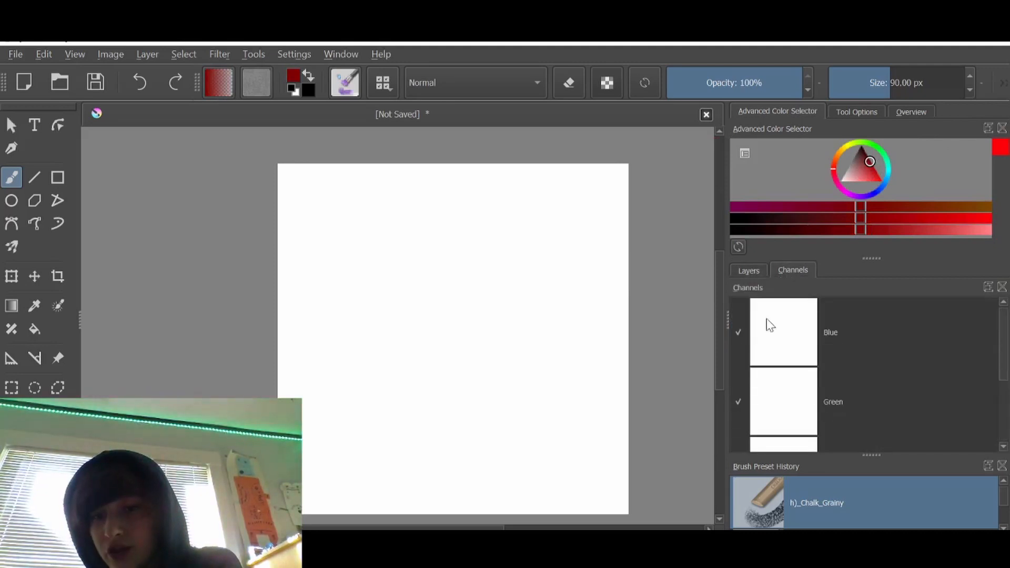
pyautogui.click(747, 271)
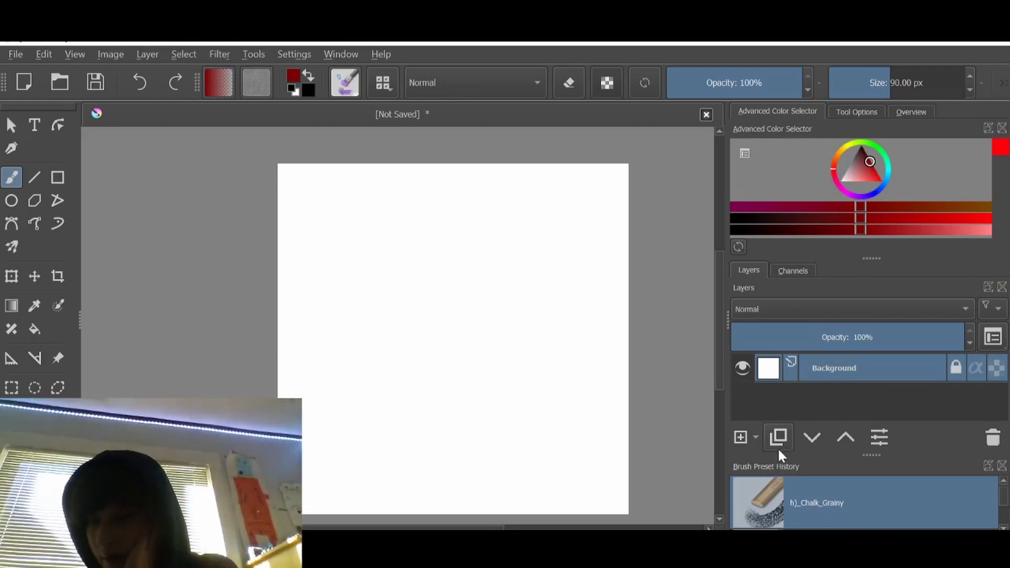
pyautogui.scroll(-1, 784, 512)
pyautogui.scroll(-3, 784, 511)
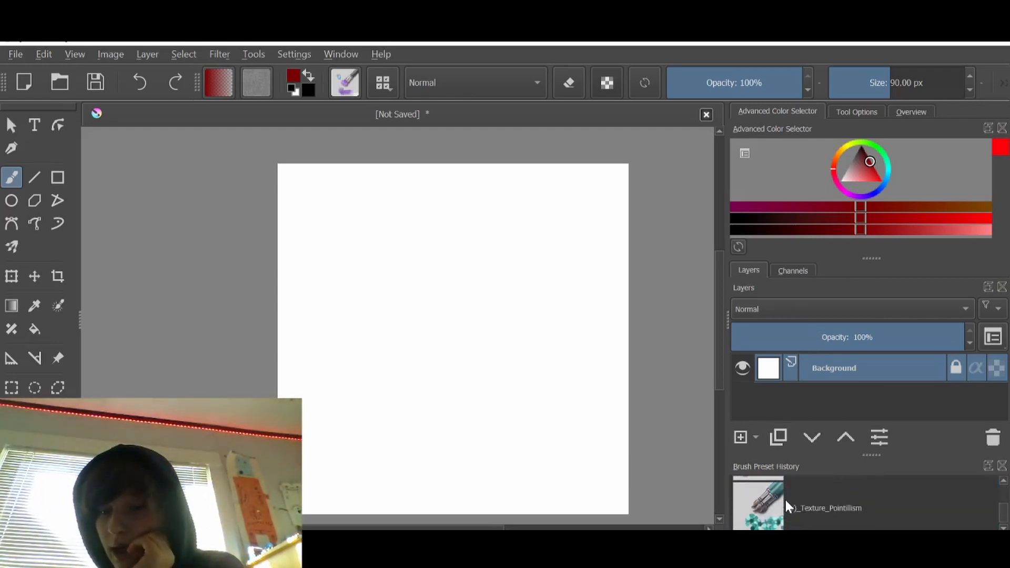
pyautogui.scroll(5, 786, 503)
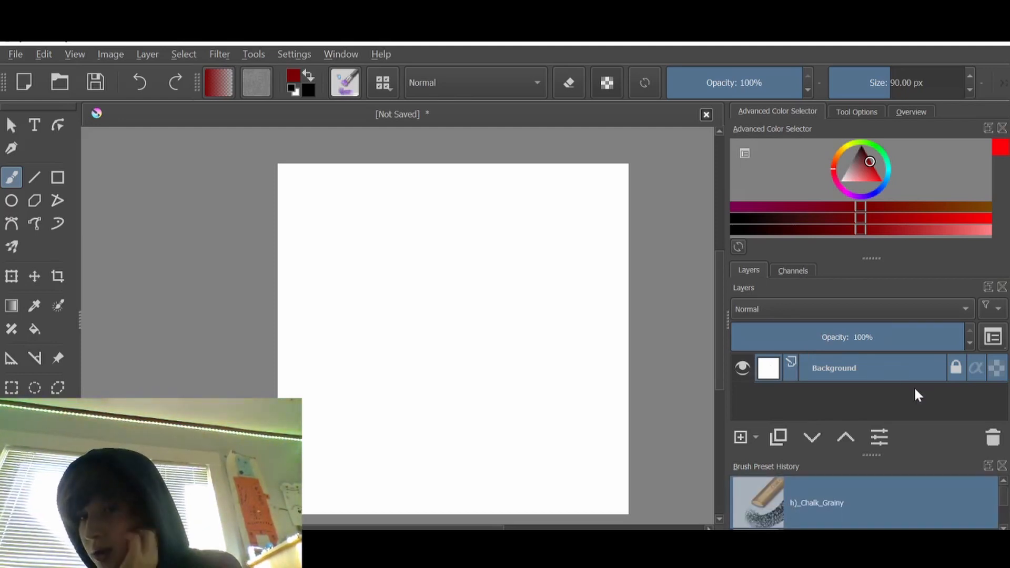
# Look through the presets listed in the Brush Preset History.
pyautogui.scroll(-2, 795, 510)
pyautogui.scroll(2, 791, 515)
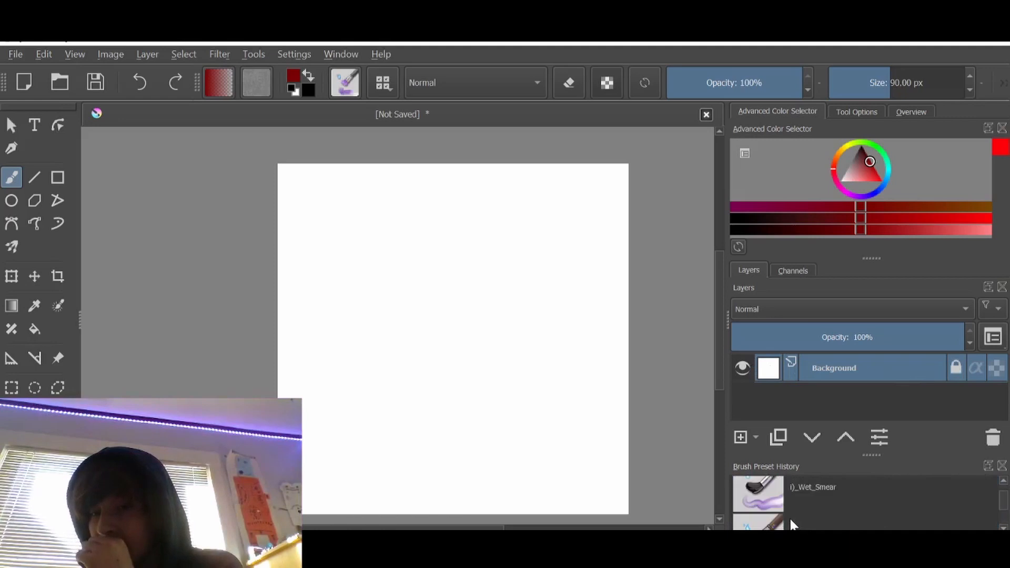
pyautogui.scroll(-3, 787, 515)
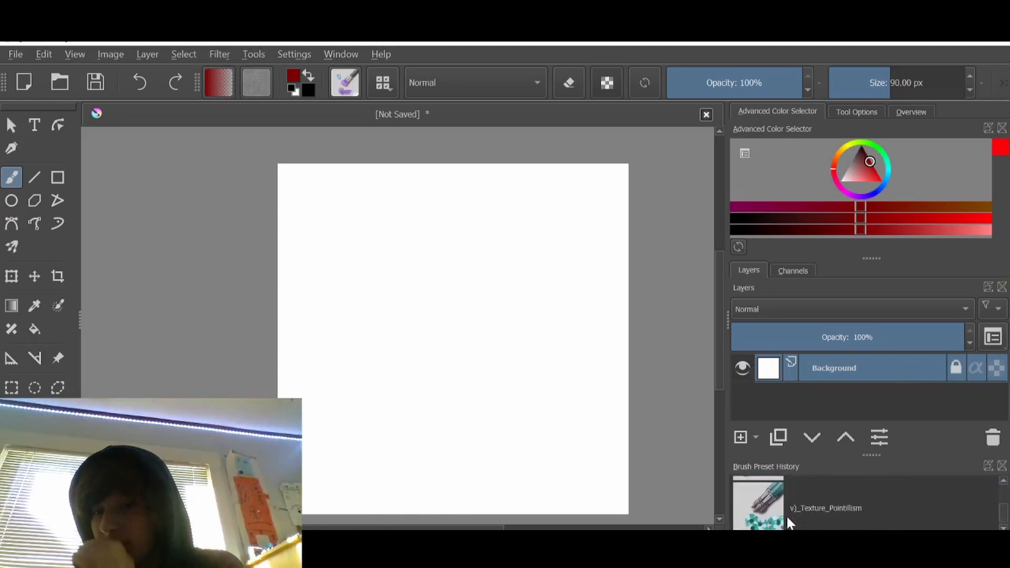
pyautogui.scroll(3, 787, 514)
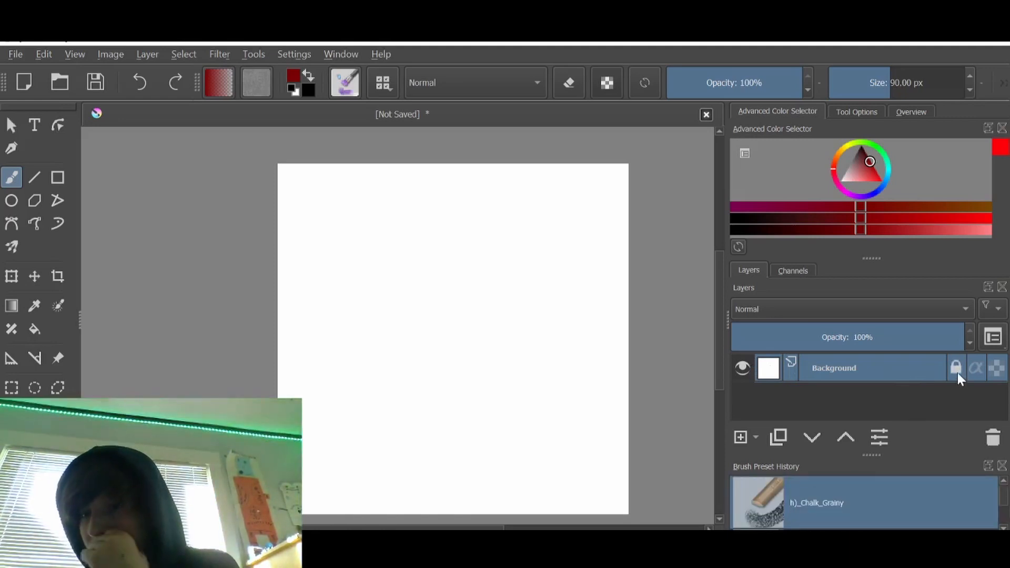
# Paint several freehand dark red test strokes across the Background layer.
pyautogui.moveTo(383, 354); pyautogui.dragTo(531, 346)
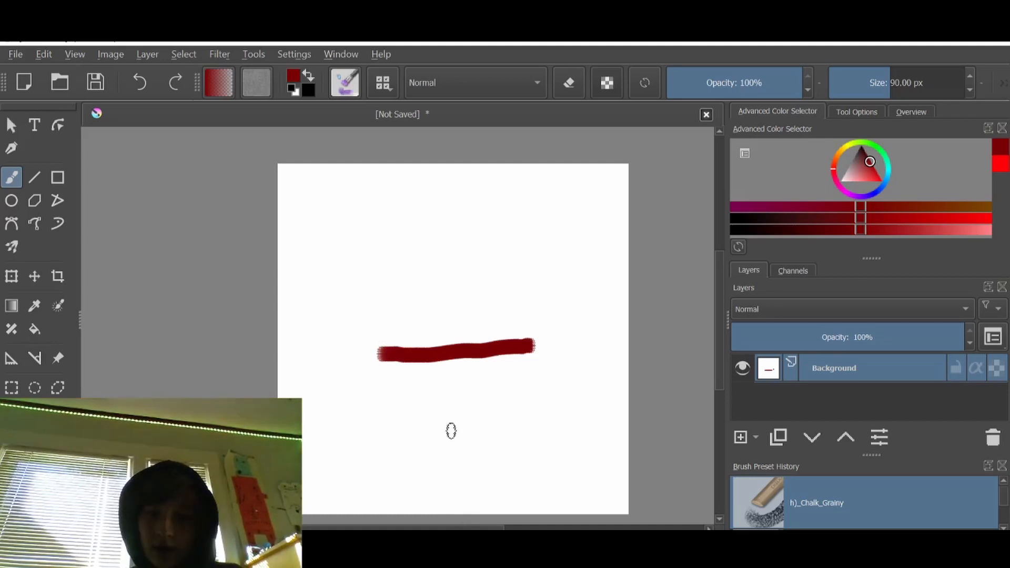
pyautogui.moveTo(378, 411)
pyautogui.mouseDown()
pyautogui.moveTo(580, 421)
pyautogui.moveTo(534, 362)
pyautogui.mouseUp()
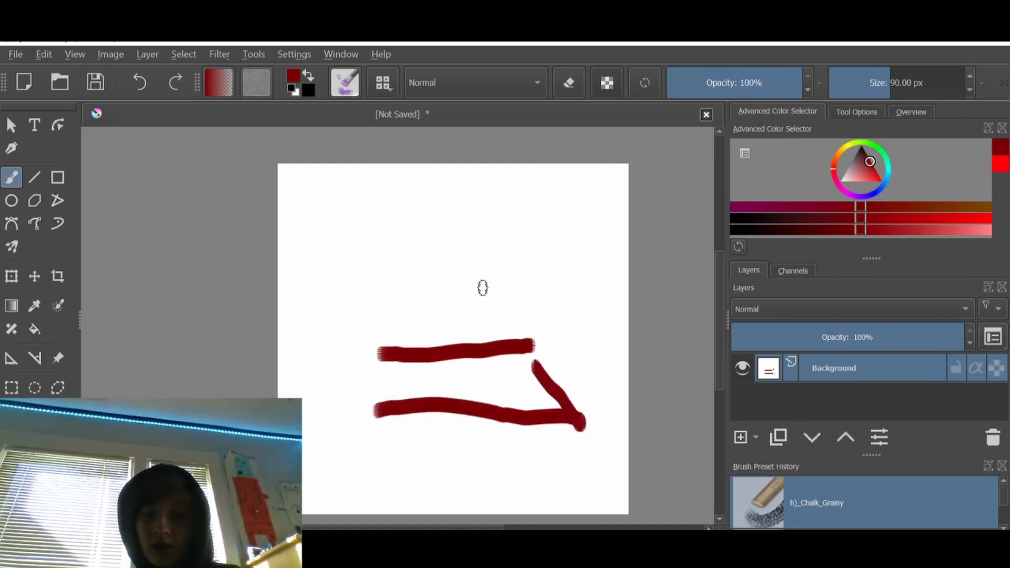
pyautogui.moveTo(413, 375); pyautogui.dragTo(400, 248)
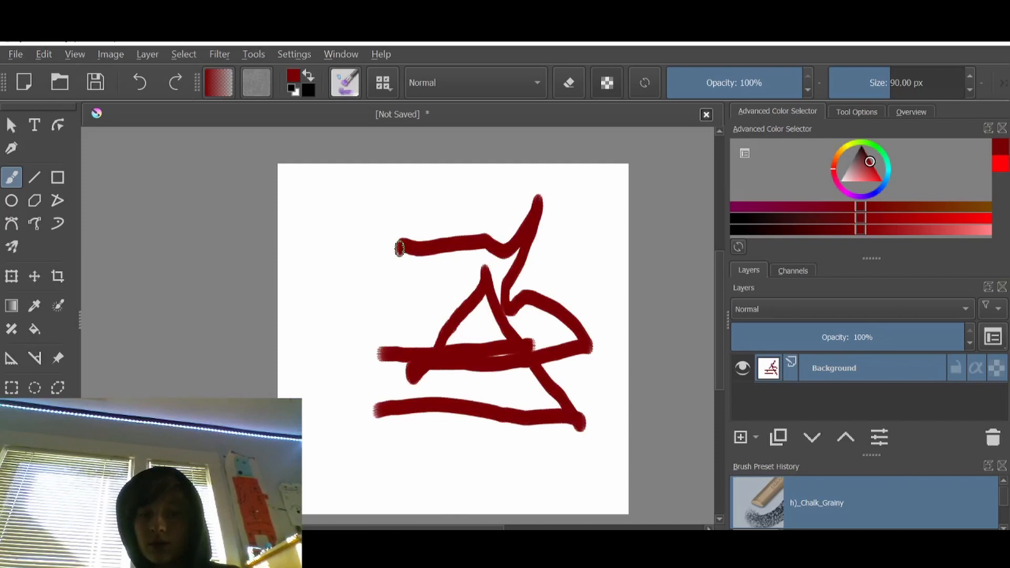
pyautogui.moveTo(400, 248); pyautogui.dragTo(330, 399)
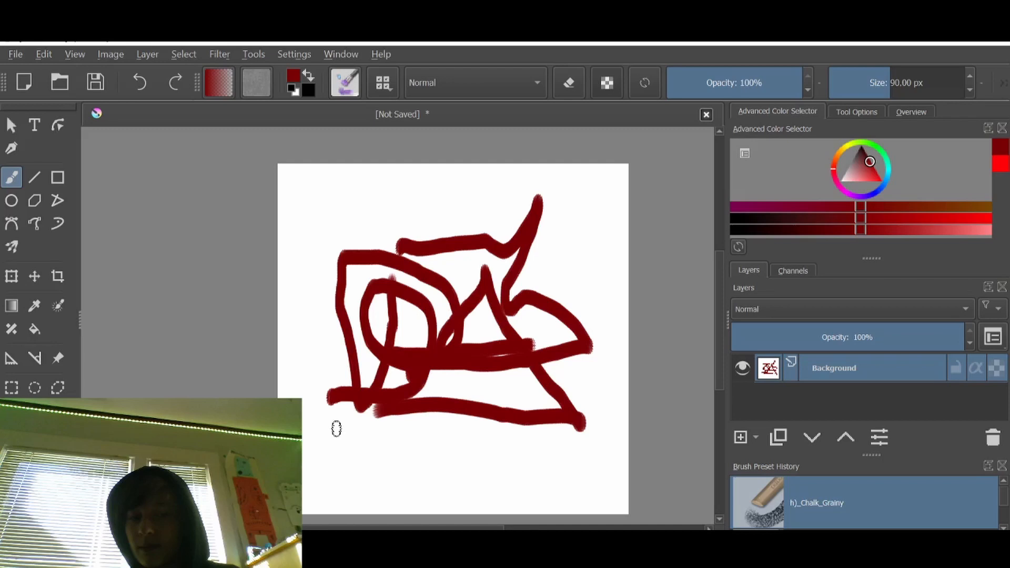
pyautogui.moveTo(336, 429); pyautogui.dragTo(528, 432)
pyautogui.moveTo(503, 408); pyautogui.dragTo(469, 253)
pyautogui.click(565, 310)
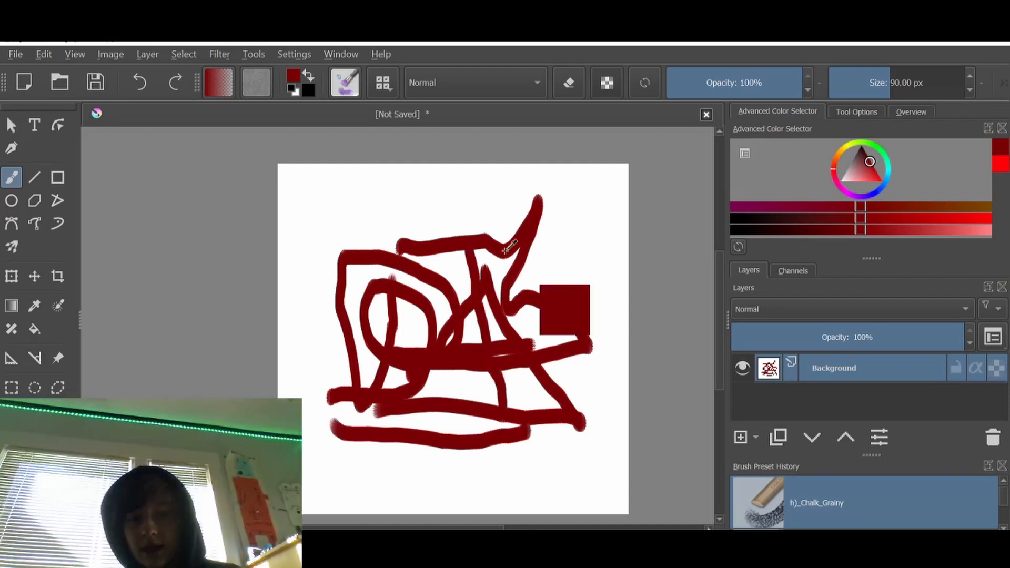
# Undo all the dark red brush strokes on the Background layer.
pyautogui.press('Delete')
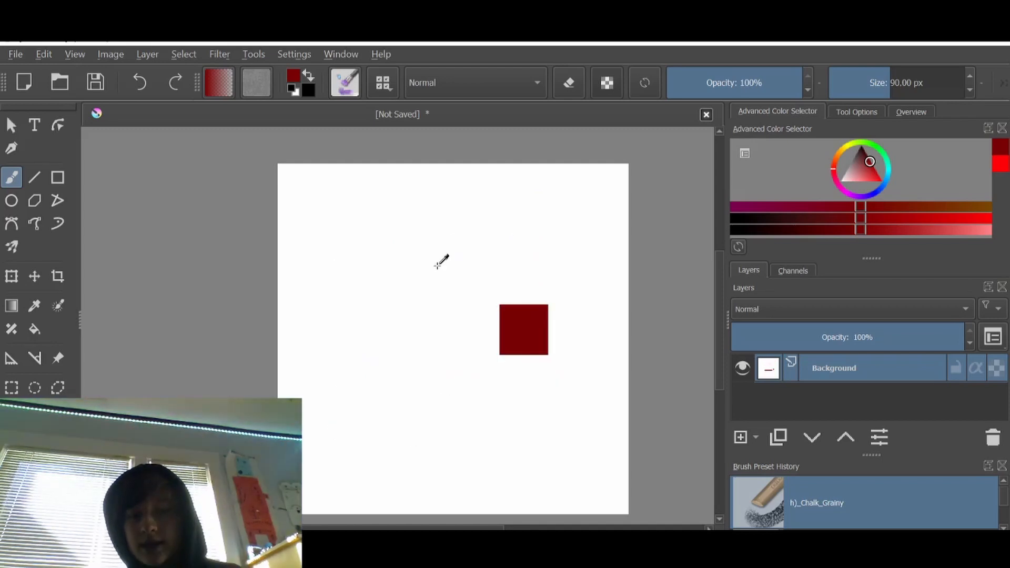
pyautogui.hotkey('ctrl', 'z')
pyautogui.click(42, 54)
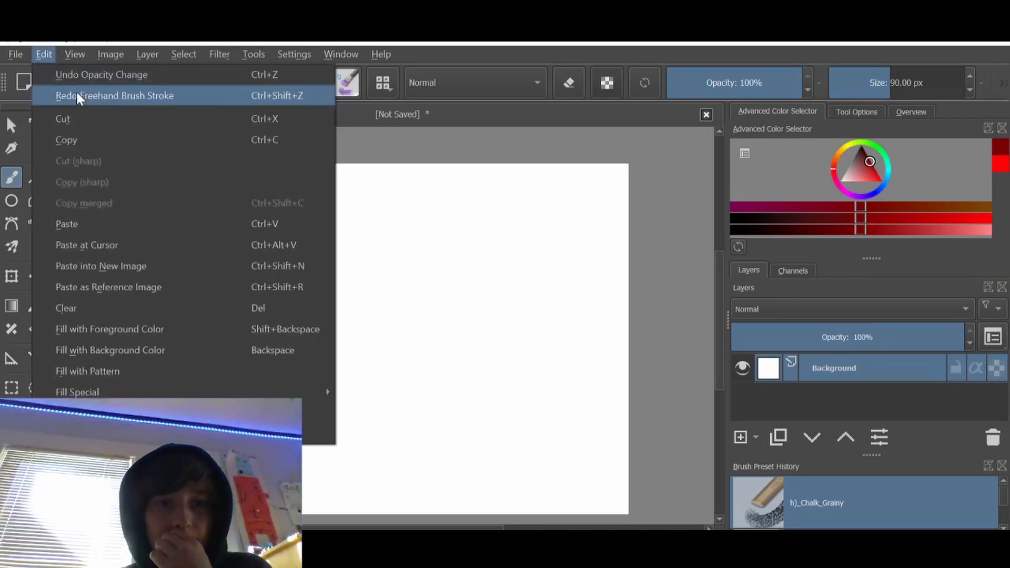
pyautogui.click(447, 149)
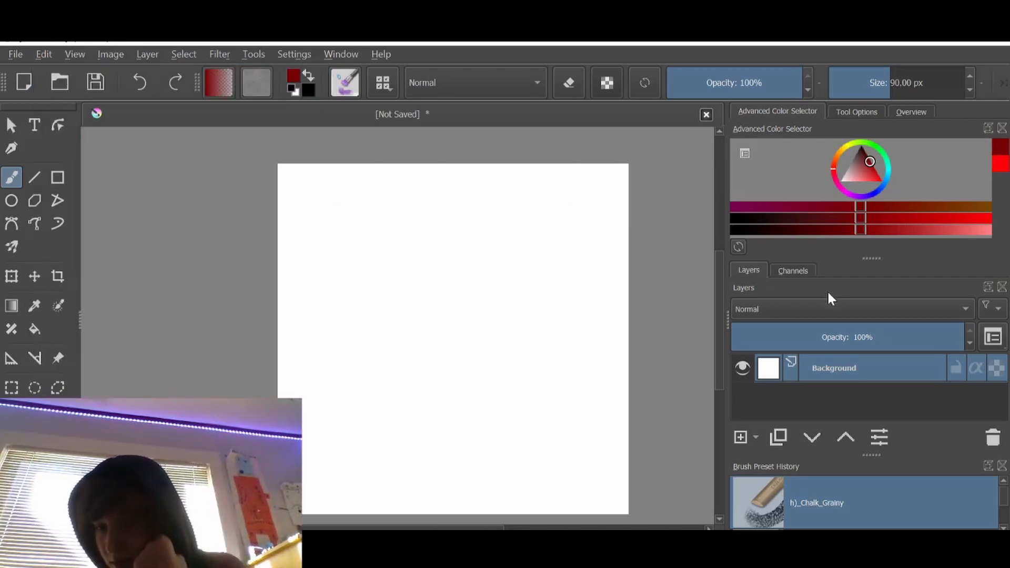
# Add a new paint layer above the Background layer.
pyautogui.click(742, 436)
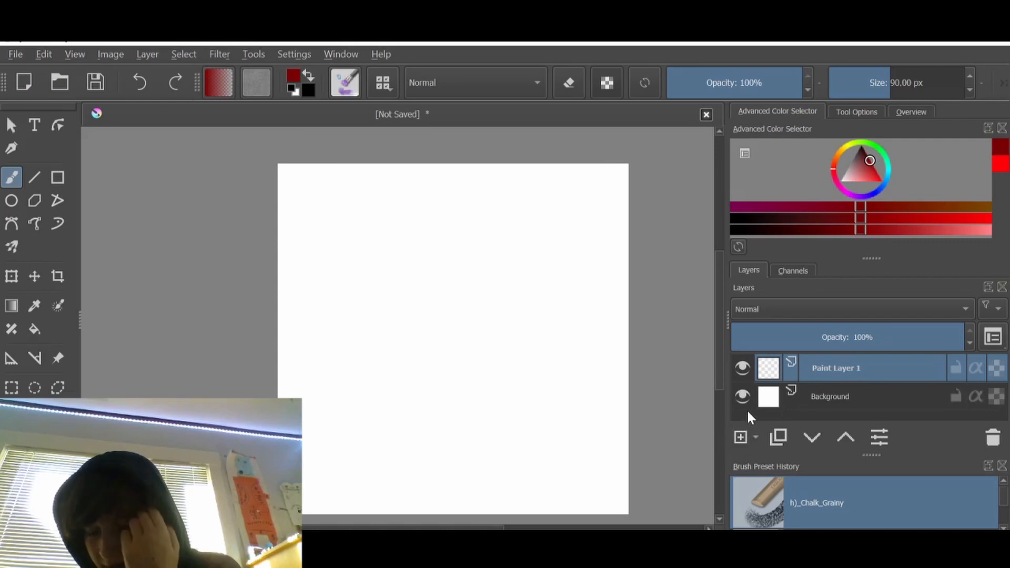
pyautogui.moveTo(763, 372)
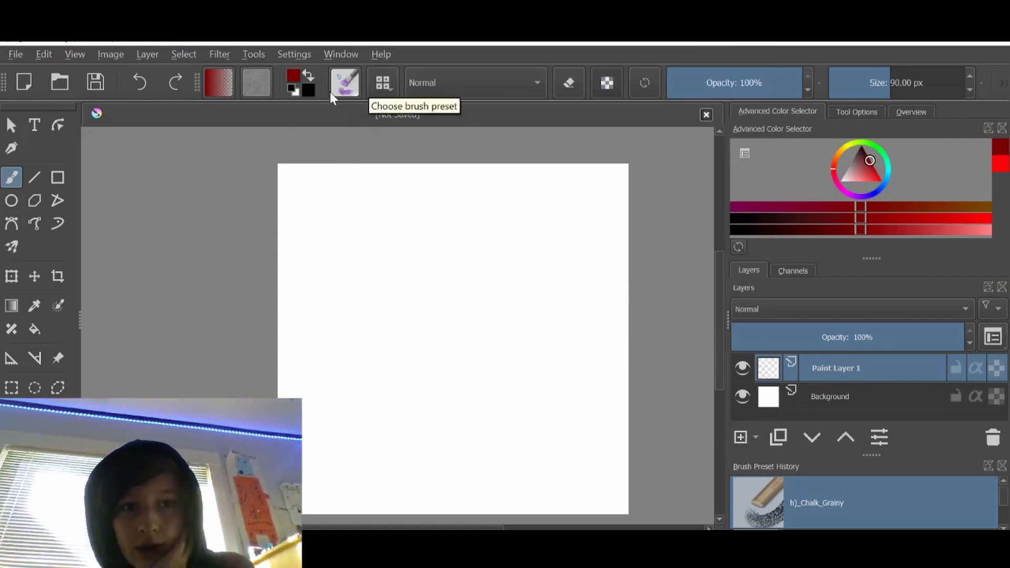
# Open the brush editor, show its presets list and choose the WaterC Spread WideArea preset.
pyautogui.click(344, 85)
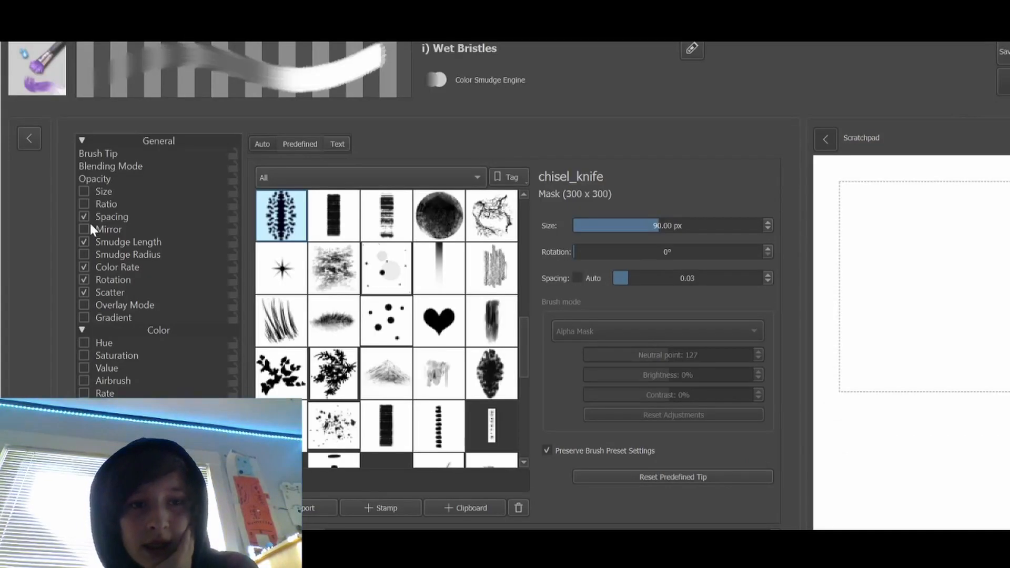
pyautogui.click(27, 139)
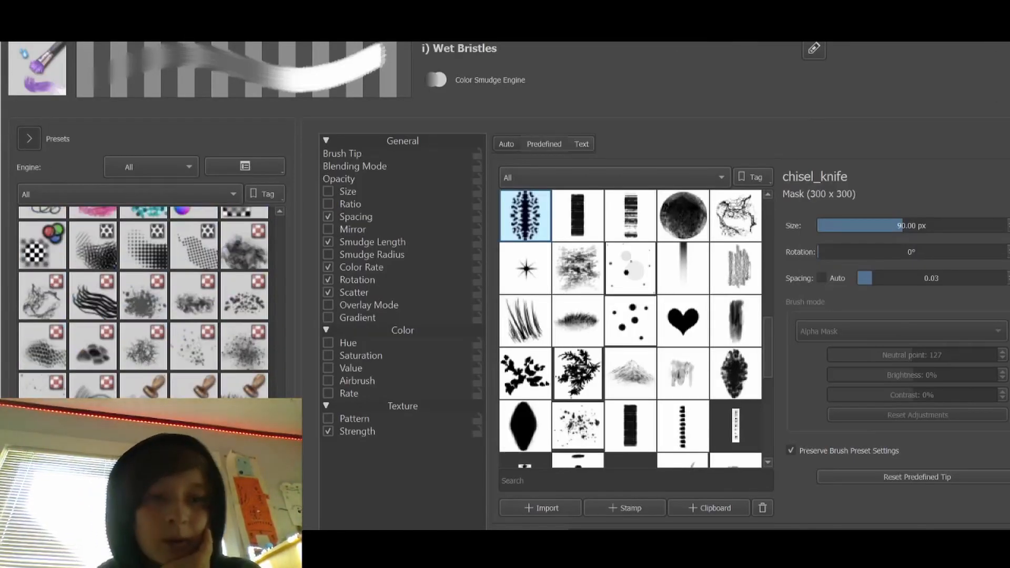
pyautogui.scroll(-5, 143, 325)
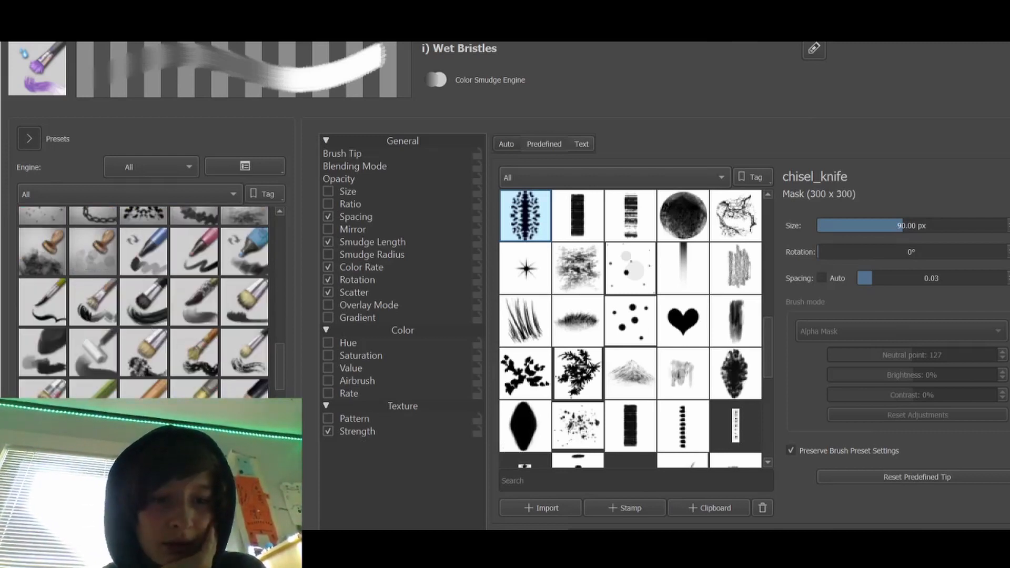
pyautogui.scroll(-5, 62, 364)
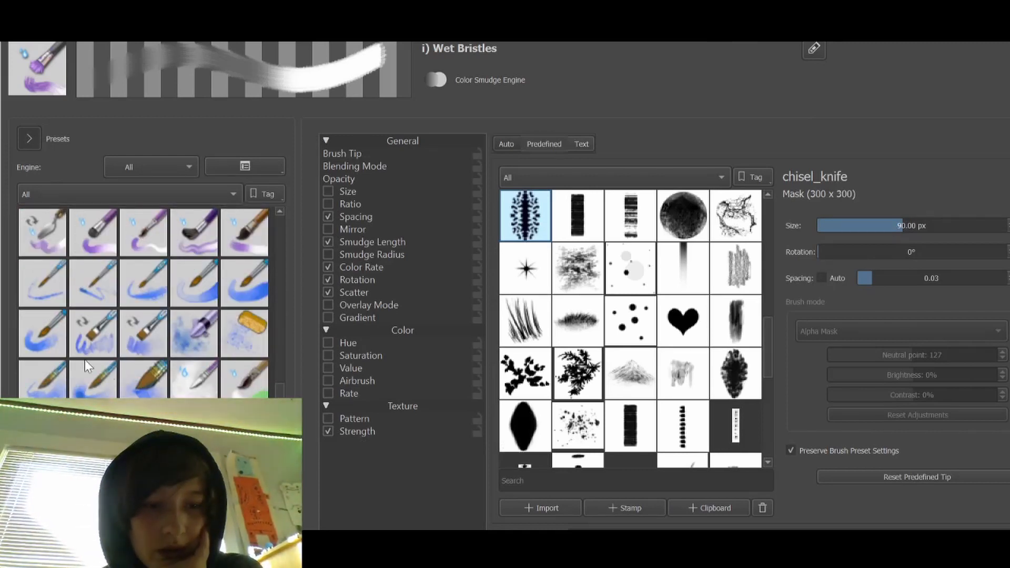
pyautogui.click(142, 374)
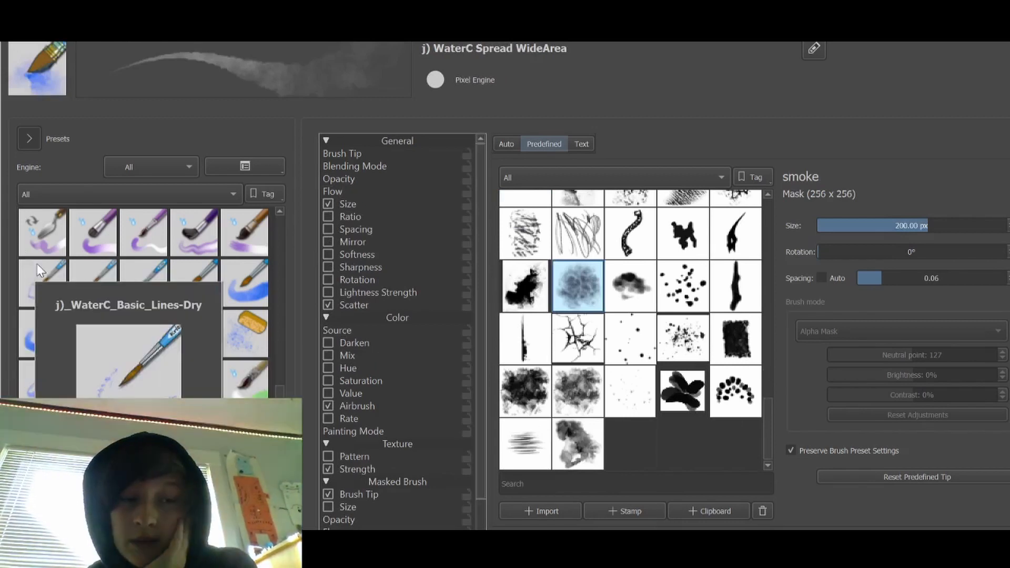
# Try the Charcoal pencil large, Charcoal Pencil Thin and Wet Bristles brush presets.
pyautogui.scroll(3, 182, 293)
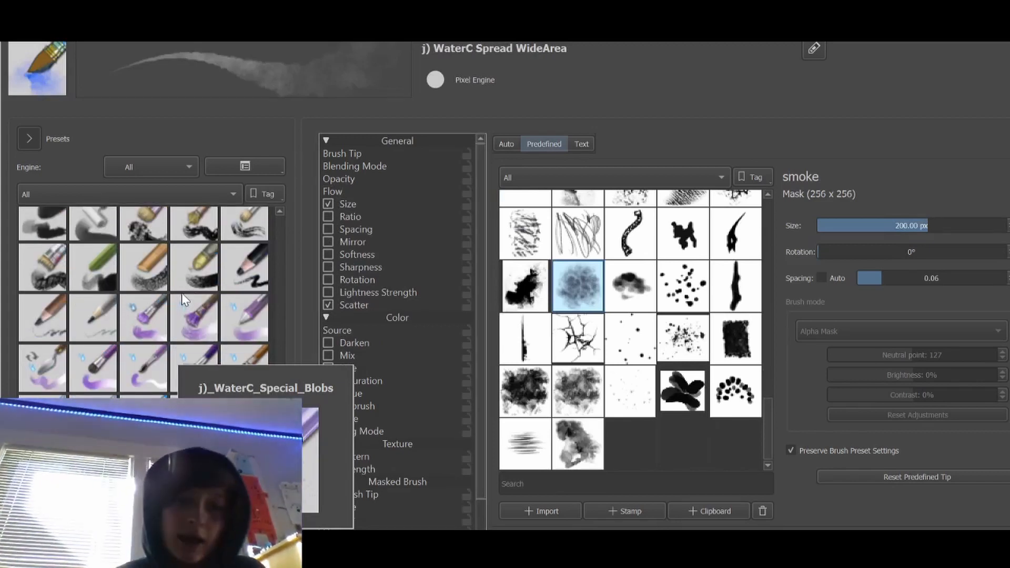
pyautogui.click(245, 261)
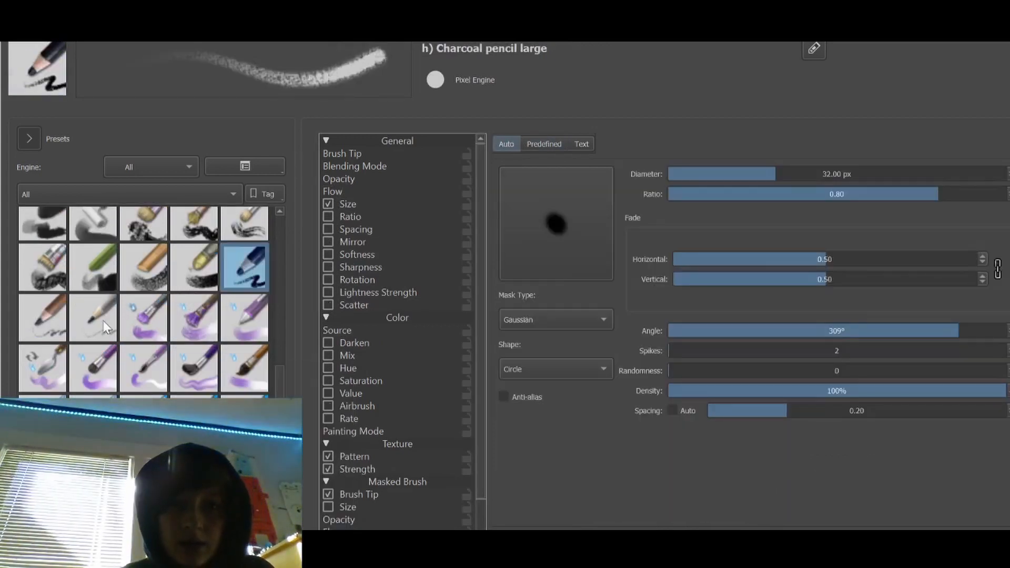
pyautogui.click(103, 328)
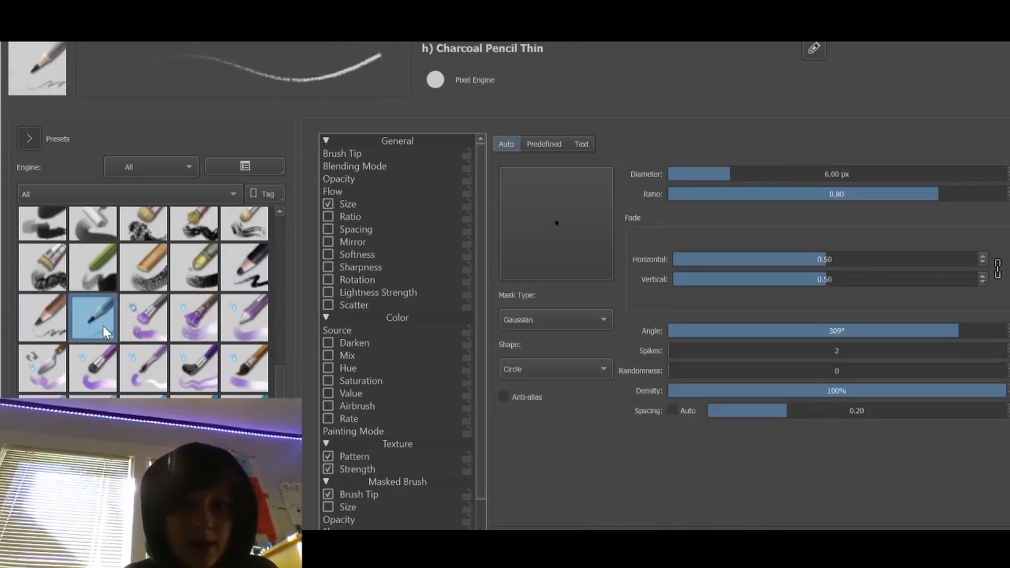
pyautogui.scroll(-5, 74, 311)
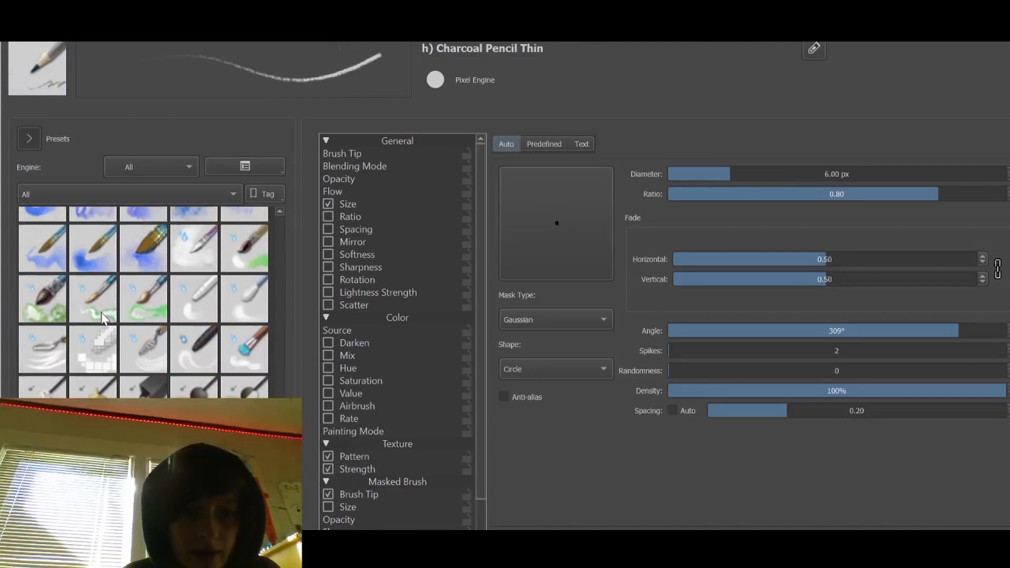
pyautogui.click(109, 328)
pyautogui.scroll(5, 109, 316)
pyautogui.click(126, 308)
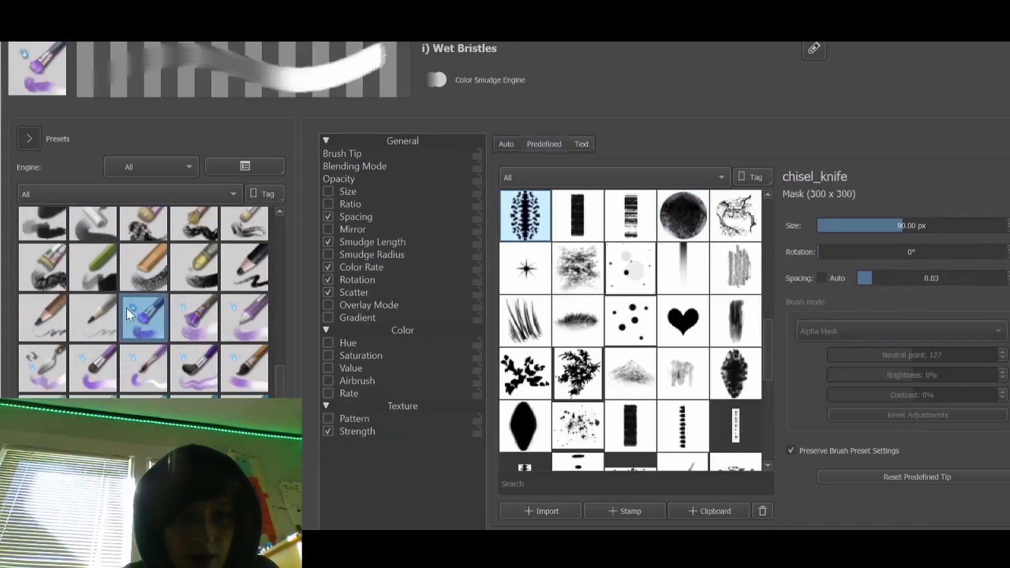
# Choose the Charcoal pencil large brush preset and return to the canvas.
pyautogui.click(182, 262)
pyautogui.click(206, 337)
pyautogui.scroll(-3, 205, 342)
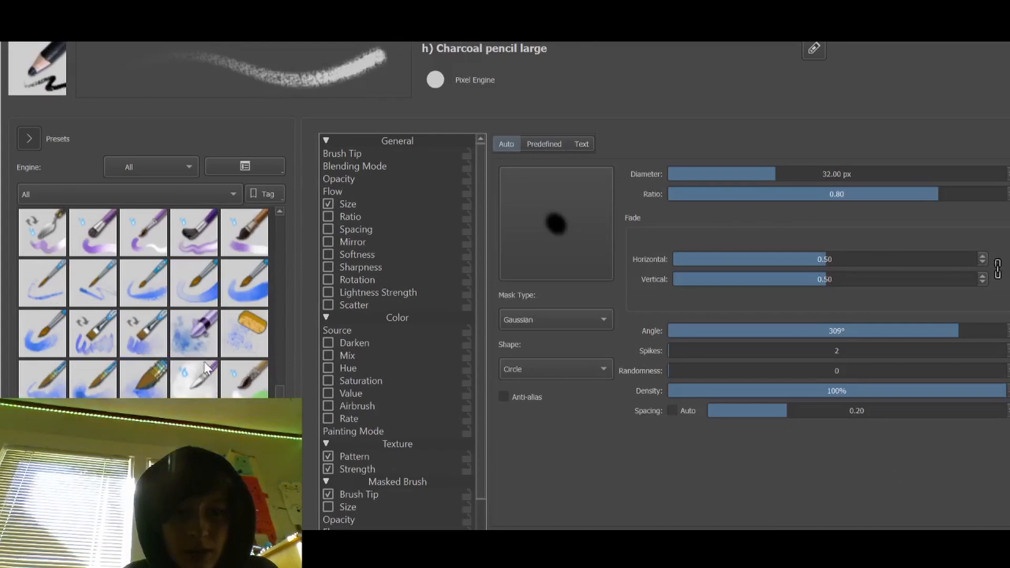
pyautogui.click(196, 371)
pyautogui.scroll(-8, 202, 335)
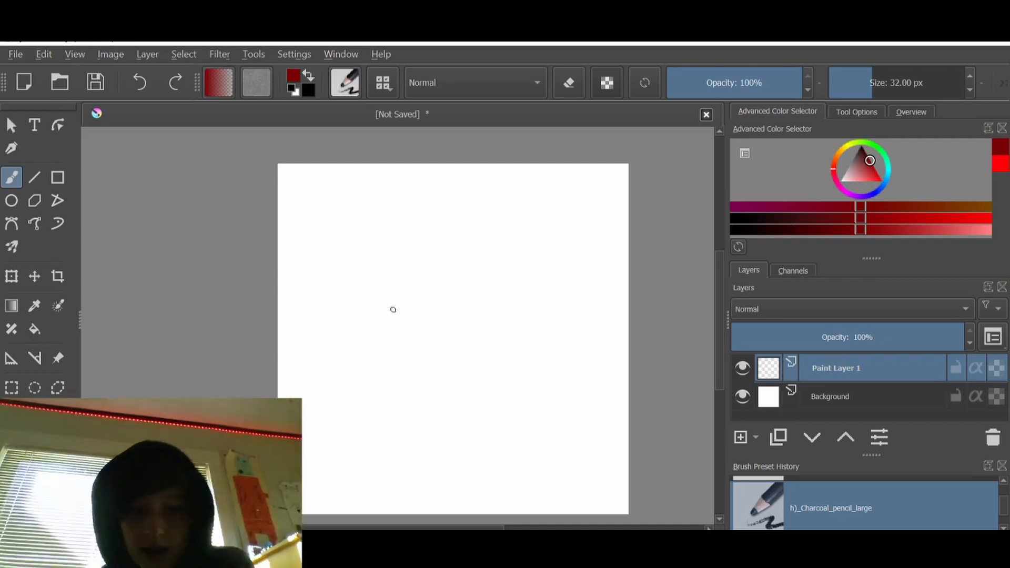
# Try a looping dark red charcoal stroke on Paint Layer 1 and undo it.
pyautogui.moveTo(332, 304)
pyautogui.mouseDown()
pyautogui.moveTo(404, 269)
pyautogui.moveTo(440, 337)
pyautogui.moveTo(464, 352)
pyautogui.mouseUp()
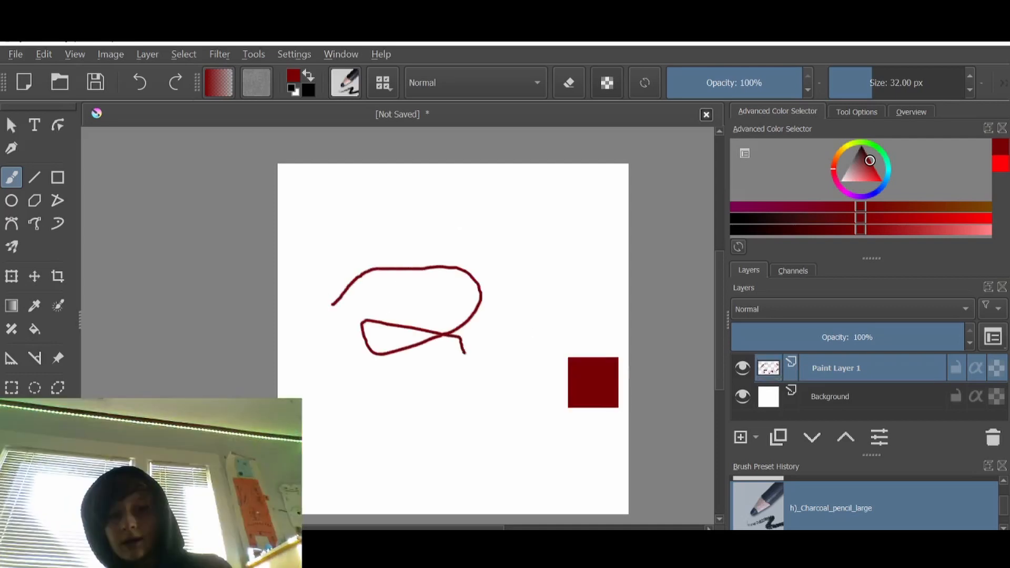
pyautogui.hotkey('ctrl', 'z')
# Set the foreground colour to a bright green in the Advanced Color Selector.
pyautogui.moveTo(866, 164)
pyautogui.moveTo(865, 162)
pyautogui.mouseDown()
pyautogui.moveTo(854, 155)
pyautogui.moveTo(870, 141)
pyautogui.moveTo(877, 176)
pyautogui.moveTo(894, 147)
pyautogui.moveTo(840, 147)
pyautogui.moveTo(863, 143)
pyautogui.moveTo(885, 161)
pyautogui.mouseUp()
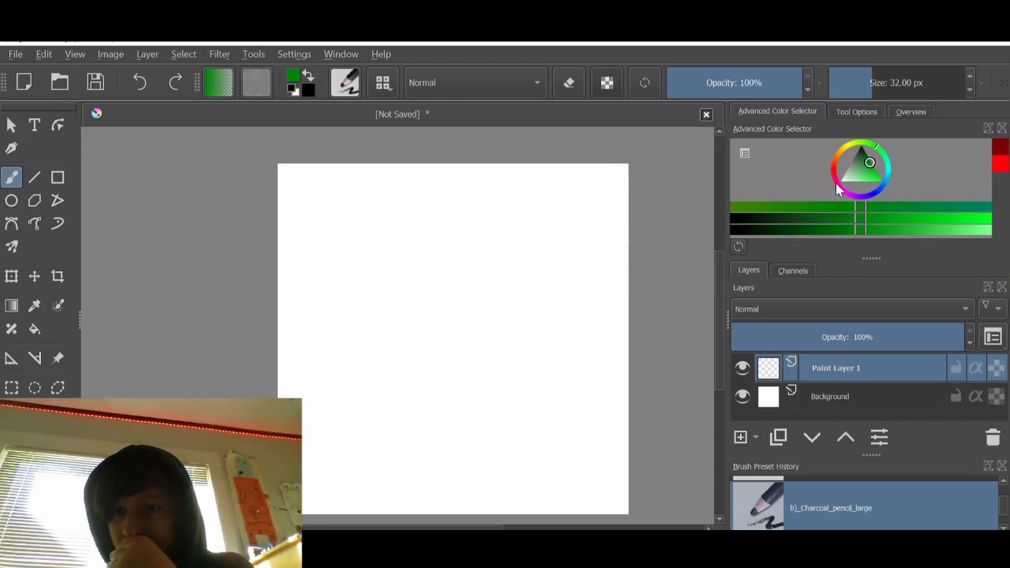
pyautogui.moveTo(858, 168)
pyautogui.mouseDown()
pyautogui.moveTo(914, 152)
pyautogui.moveTo(930, 184)
pyautogui.moveTo(977, 194)
pyautogui.moveTo(755, 181)
pyautogui.moveTo(871, 133)
pyautogui.moveTo(880, 171)
pyautogui.moveTo(981, 207)
pyautogui.mouseUp()
# Try a green stroke on Paint Layer 1 at 35.33 px brush size and 8% opacity, and undo it together with the layer.
pyautogui.moveTo(897, 98); pyautogui.dragTo(871, 81)
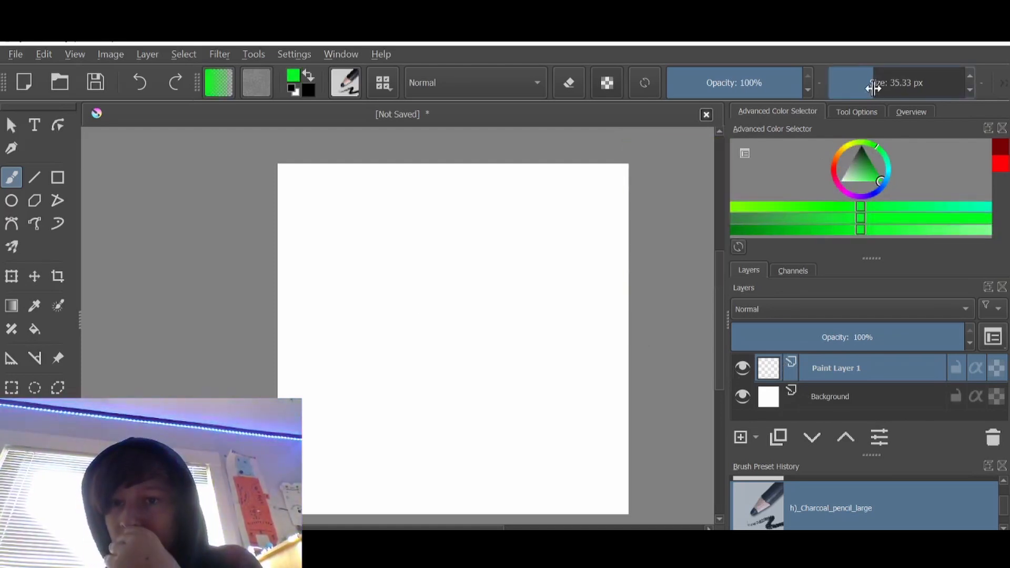
pyautogui.moveTo(778, 85); pyautogui.dragTo(679, 88)
pyautogui.moveTo(337, 319)
pyautogui.mouseDown()
pyautogui.moveTo(528, 325)
pyautogui.moveTo(603, 341)
pyautogui.moveTo(563, 310)
pyautogui.moveTo(447, 309)
pyautogui.mouseUp()
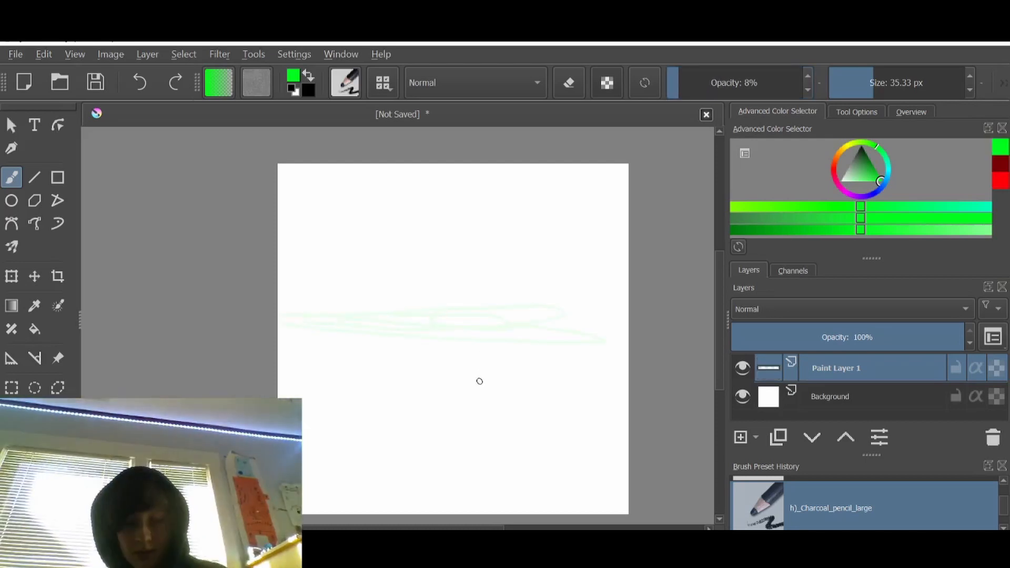
pyautogui.hotkey('shift', 'Delete')
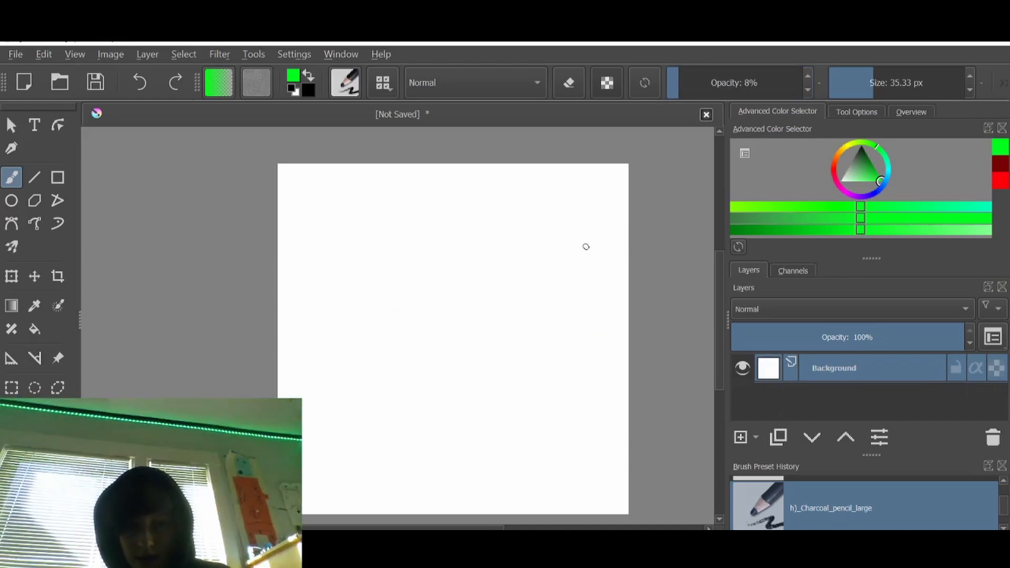
# Set the brush size to 1,000 px, and try a broad green stroke on the Background layer and undo it.
pyautogui.moveTo(871, 89)
pyautogui.mouseDown()
pyautogui.moveTo(909, 90)
pyautogui.moveTo(839, 97)
pyautogui.moveTo(966, 89)
pyautogui.mouseUp()
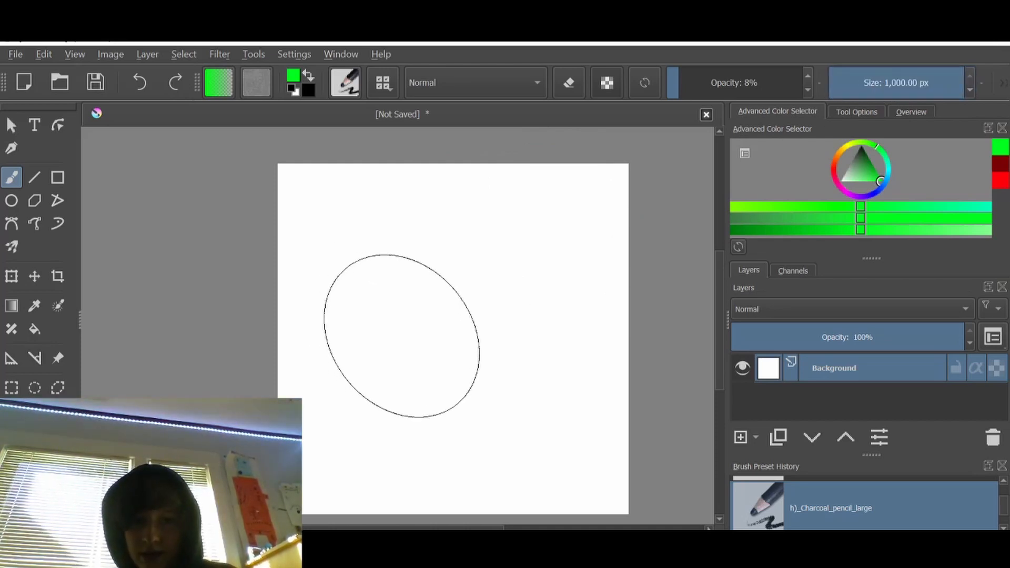
pyautogui.moveTo(401, 336); pyautogui.dragTo(451, 337)
pyautogui.press('ctrl')
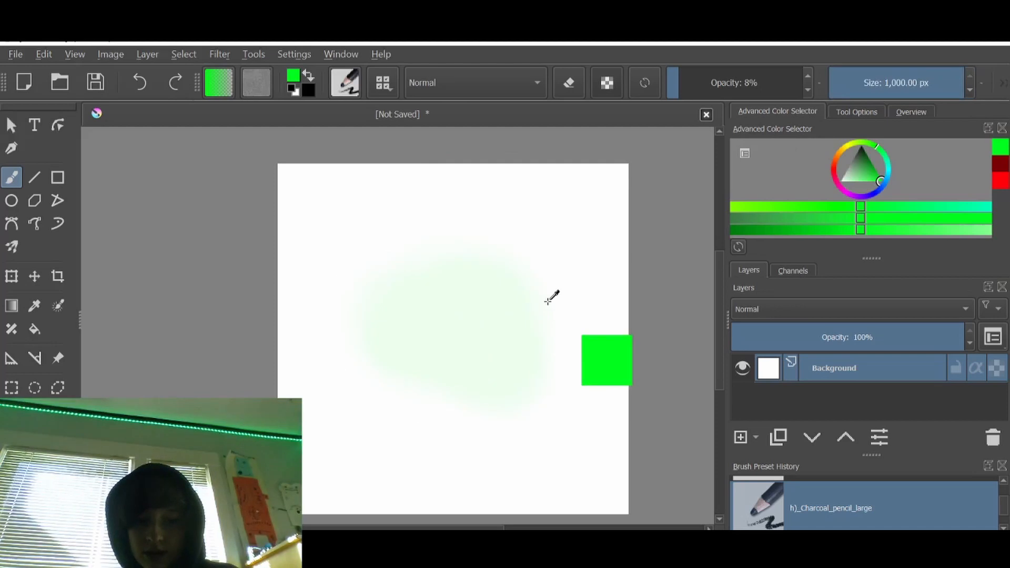
pyautogui.hotkey('ctrl', 'z')
# Set the brush opacity to 100% and paint a broad green patch in the middle of the Background layer.
pyautogui.moveTo(681, 92); pyautogui.dragTo(803, 89)
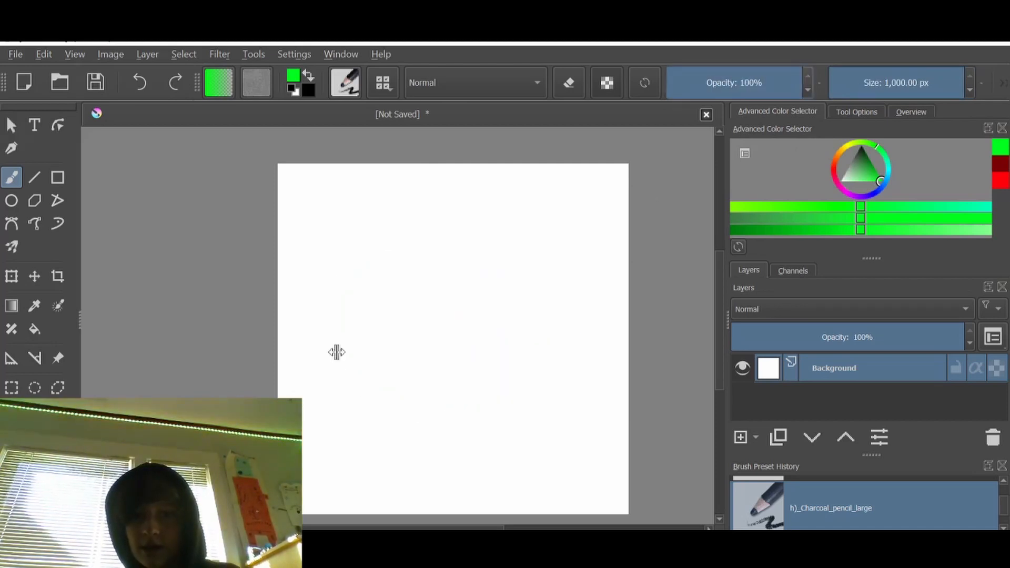
pyautogui.moveTo(505, 315); pyautogui.dragTo(421, 337)
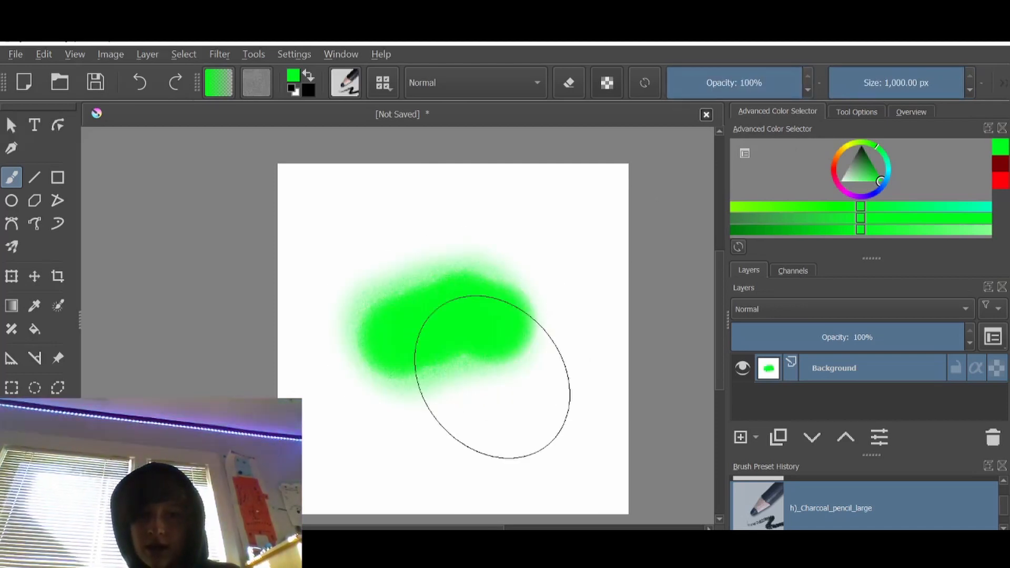
pyautogui.press('ctrl')
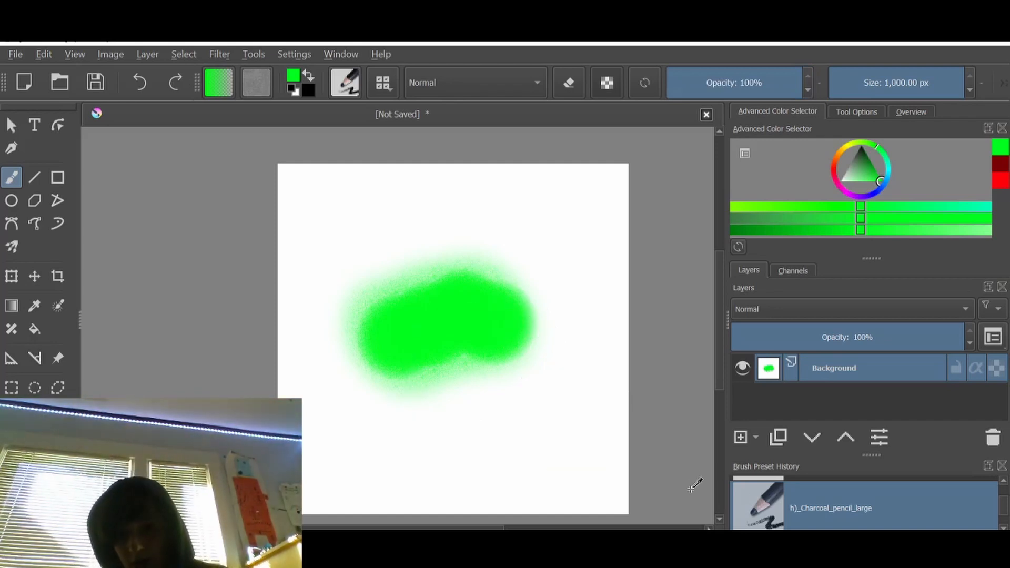
# Undo the broad green patch, and set the brush size to 17.14 px and the brush opacity to 97%.
pyautogui.hotkey('ctrl', 'z')
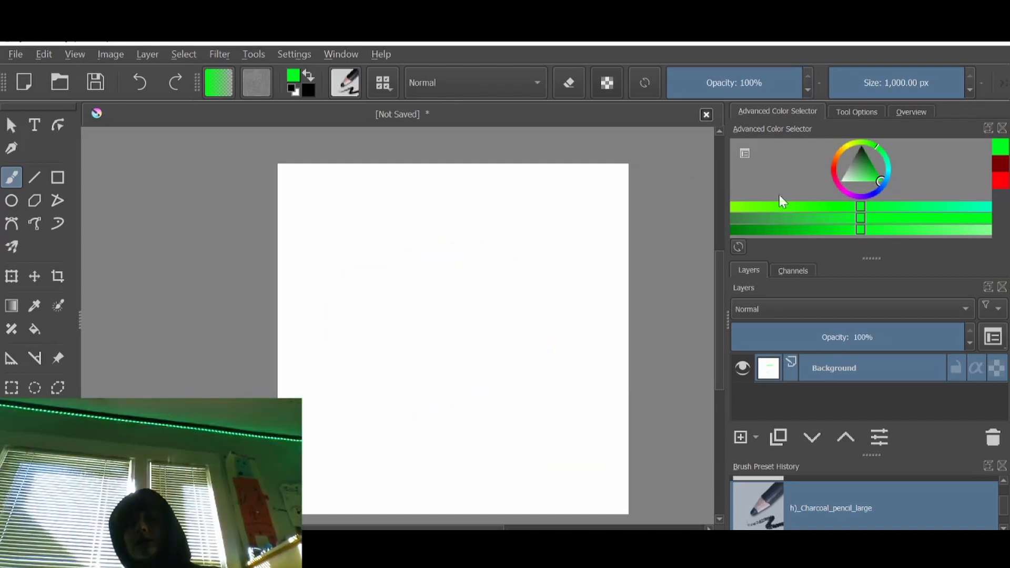
pyautogui.moveTo(875, 97); pyautogui.dragTo(864, 89)
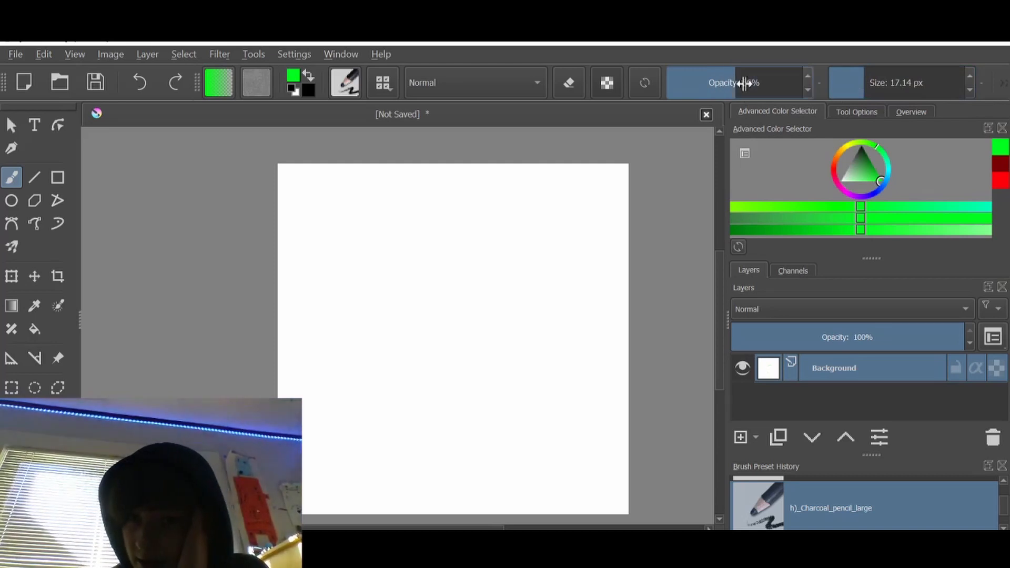
pyautogui.scroll(-3, 808, 83)
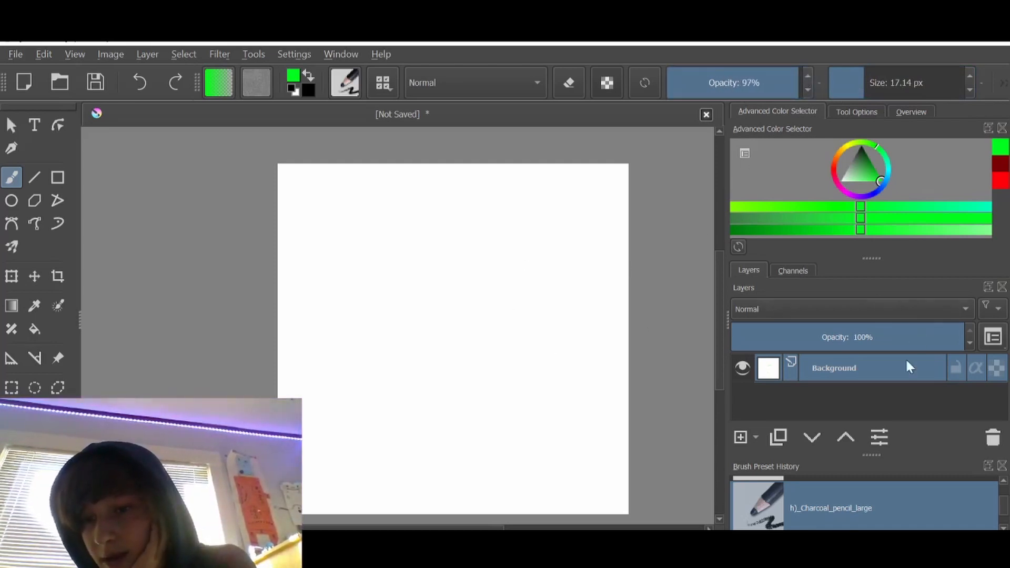
# Add a new paint layer and move it below and back above the Background layer twice.
pyautogui.click(740, 437)
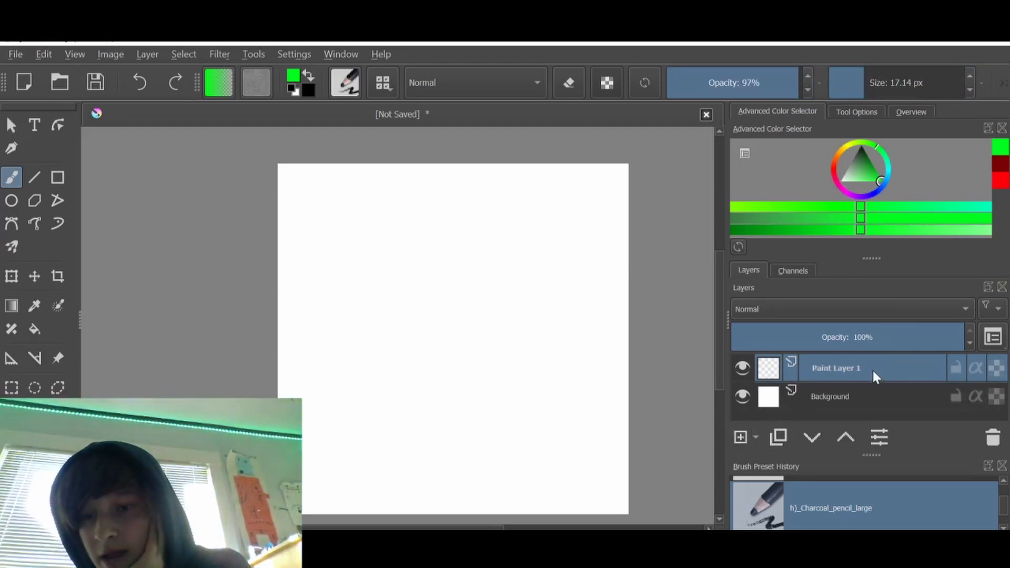
pyautogui.click(812, 440)
pyautogui.click(848, 440)
pyautogui.click(813, 438)
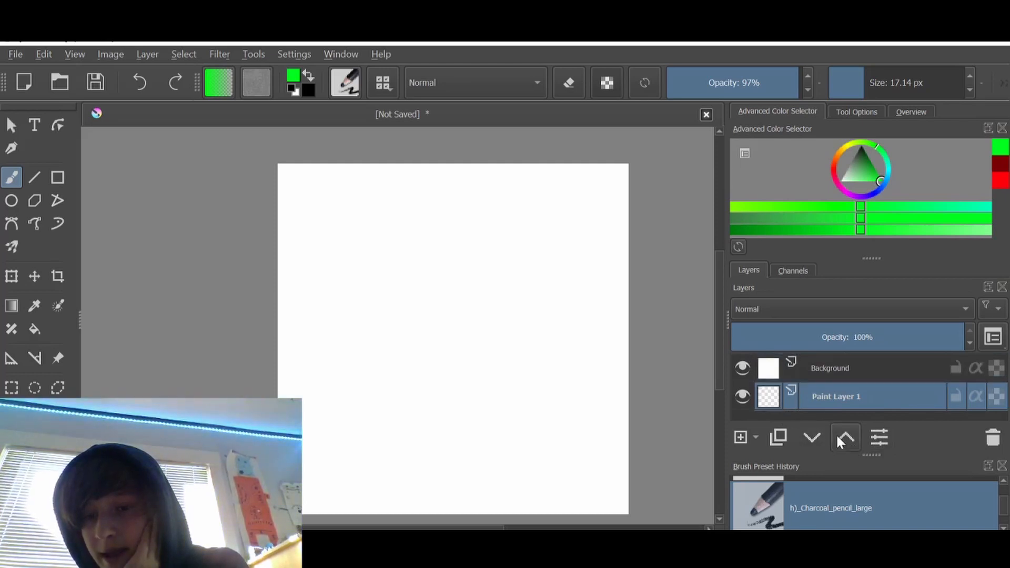
pyautogui.click(845, 438)
# Duplicate Paint Layer 1 and delete the copy.
pyautogui.click(792, 439)
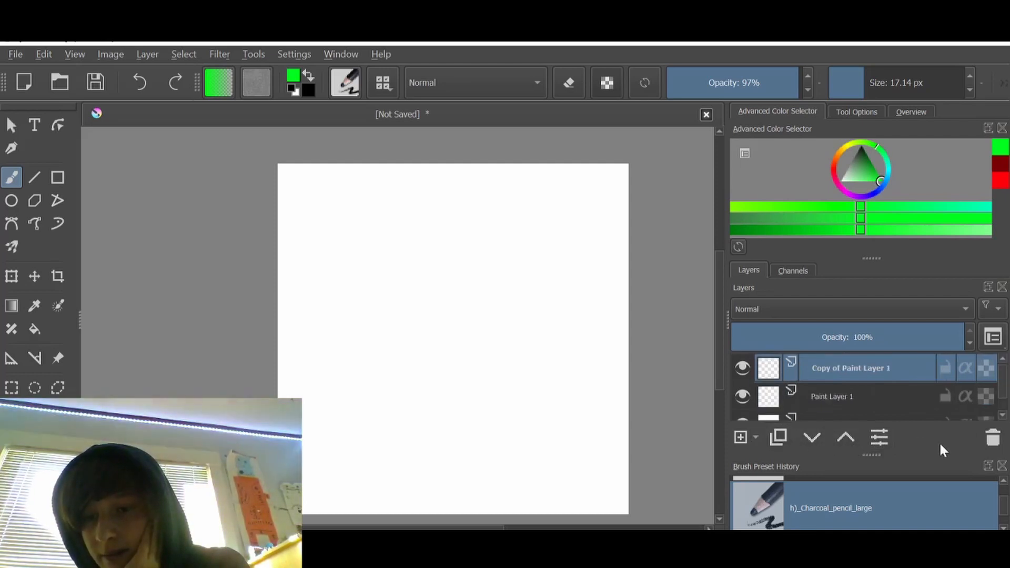
pyautogui.click(991, 442)
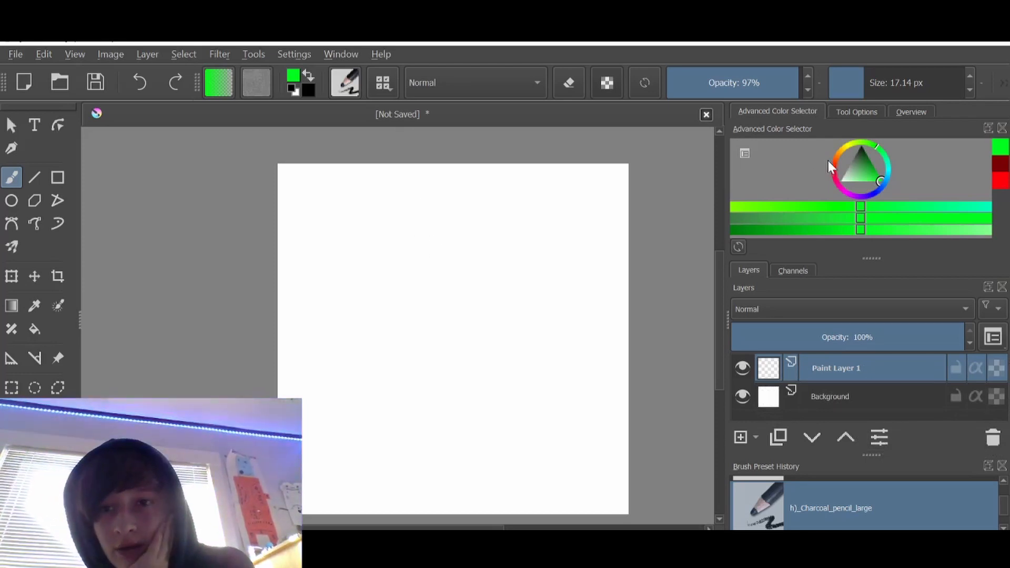
# Paint a looping dark green scribble across Paint Layer 1 with a 177.98 px brush.
pyautogui.moveTo(874, 168); pyautogui.dragTo(892, 137)
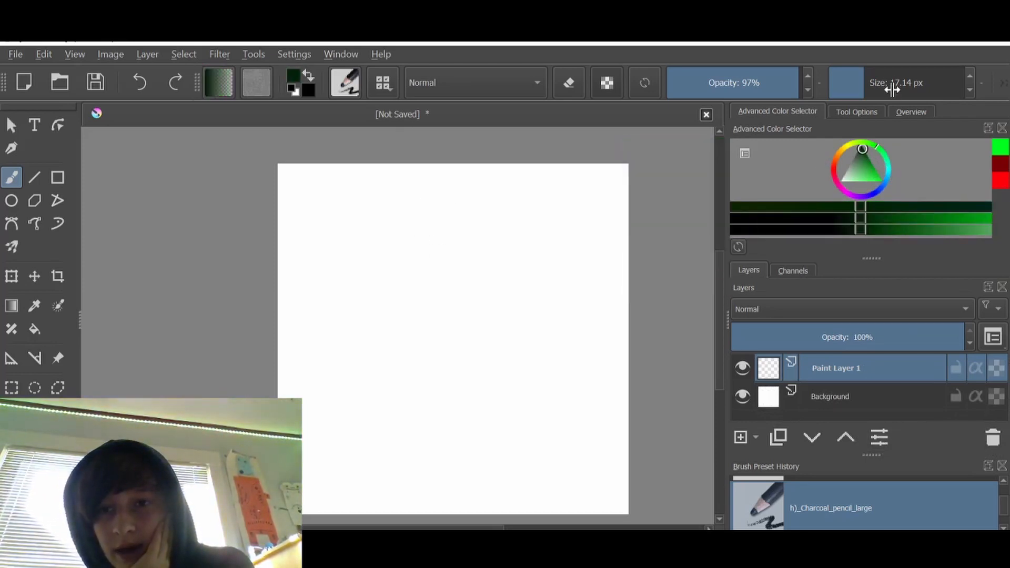
pyautogui.moveTo(892, 89); pyautogui.dragTo(904, 83)
pyautogui.scroll(-2, 773, 484)
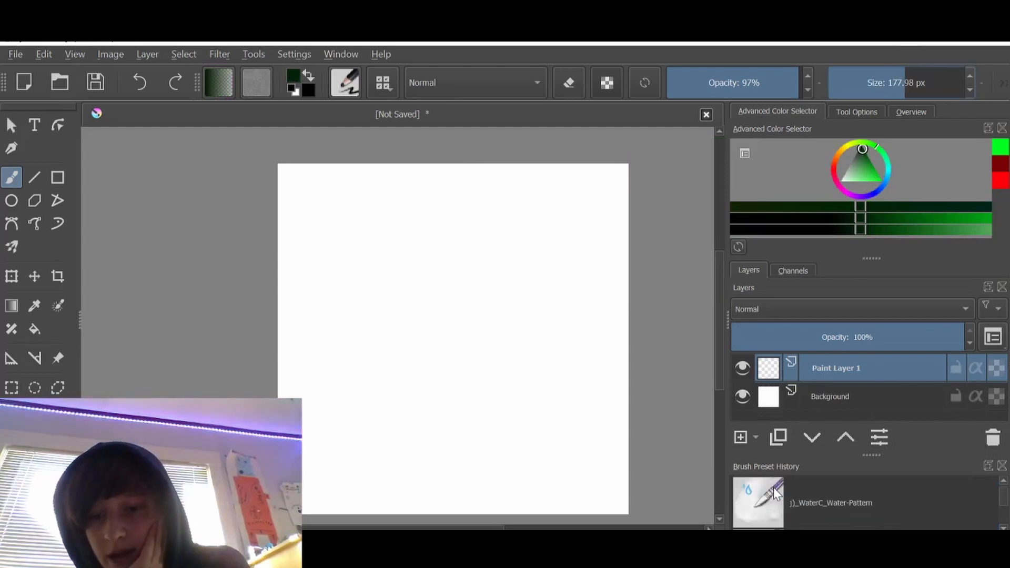
pyautogui.scroll(2, 774, 487)
pyautogui.moveTo(364, 360)
pyautogui.mouseDown()
pyautogui.moveTo(374, 311)
pyautogui.moveTo(488, 370)
pyautogui.moveTo(397, 189)
pyautogui.moveTo(527, 228)
pyautogui.mouseUp()
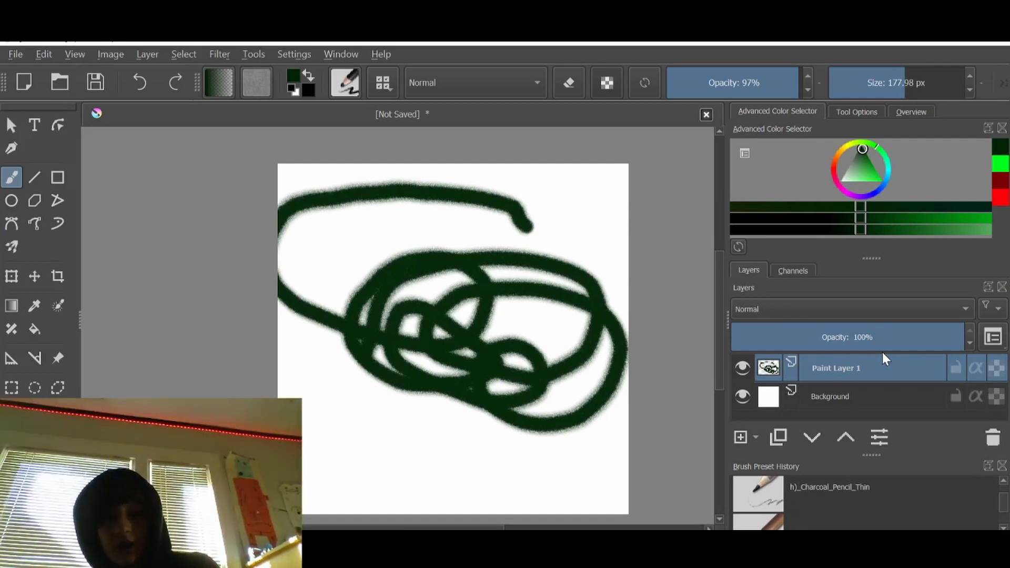
# Create a clipping group from Paint Layer 1 and paint bright green over parts of the scribble with Charcoal_Pencil_Thin at 324.95 px.
pyautogui.hotkey('ctrl', 'shift', 'g')
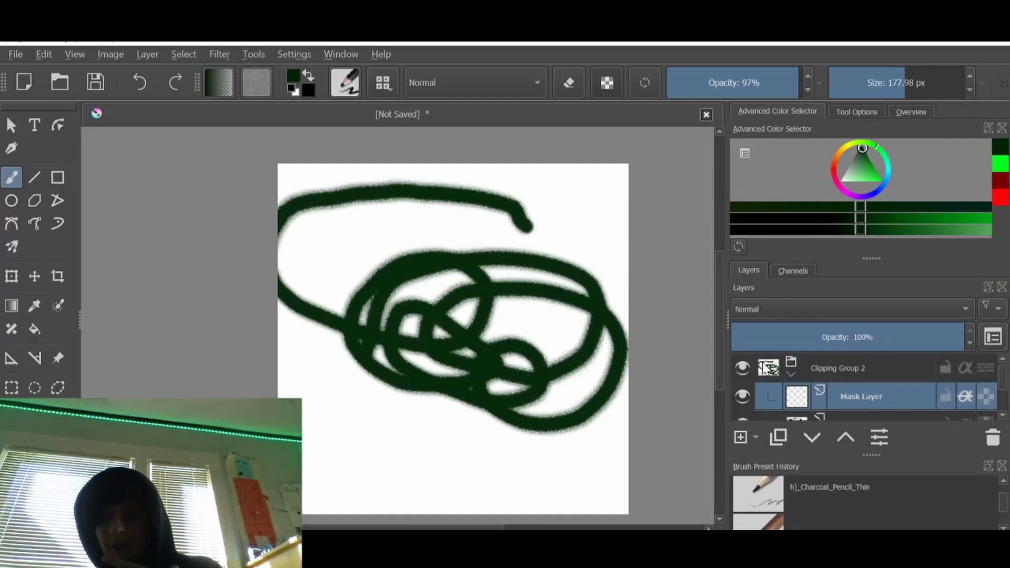
pyautogui.click(937, 497)
pyautogui.moveTo(857, 158); pyautogui.dragTo(889, 182)
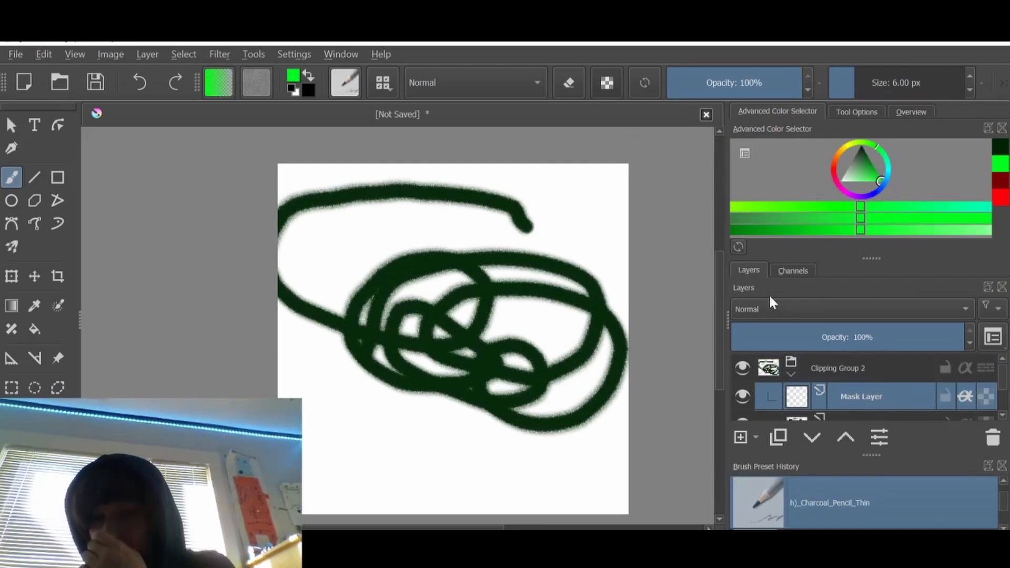
pyautogui.moveTo(895, 83); pyautogui.dragTo(922, 83)
pyautogui.moveTo(444, 279)
pyautogui.mouseDown()
pyautogui.moveTo(496, 270)
pyautogui.moveTo(541, 260)
pyautogui.mouseUp()
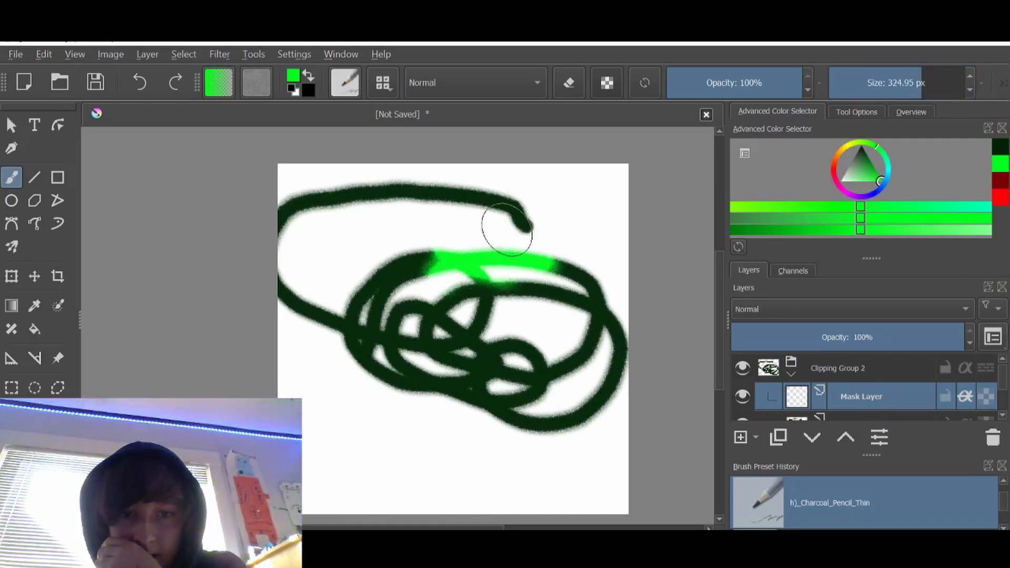
pyautogui.moveTo(504, 243)
pyautogui.mouseDown()
pyautogui.moveTo(500, 210)
pyautogui.moveTo(538, 227)
pyautogui.moveTo(321, 199)
pyautogui.mouseUp()
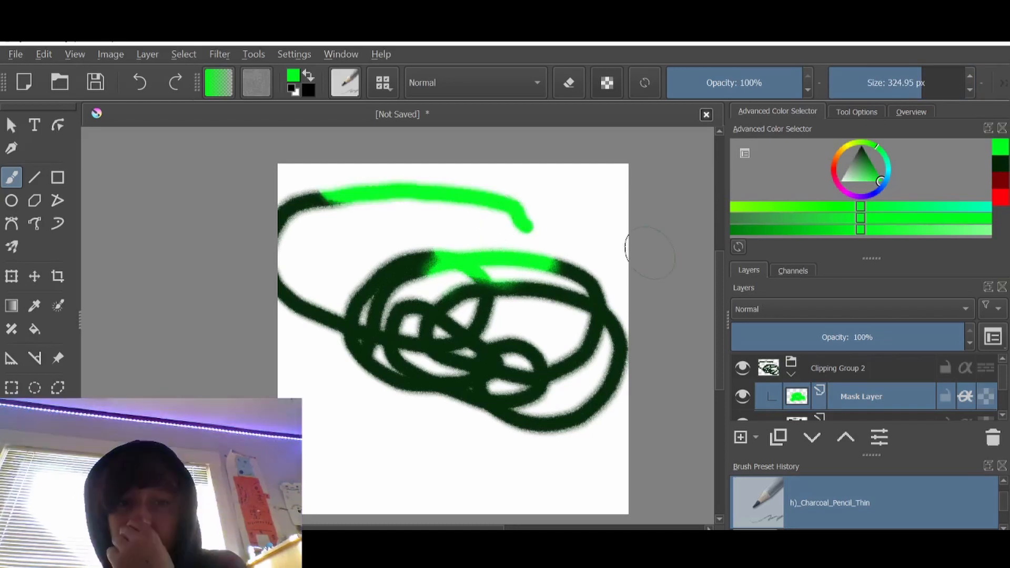
# Delete the whole clipping group and add a new paint layer above the Background.
pyautogui.click(895, 369)
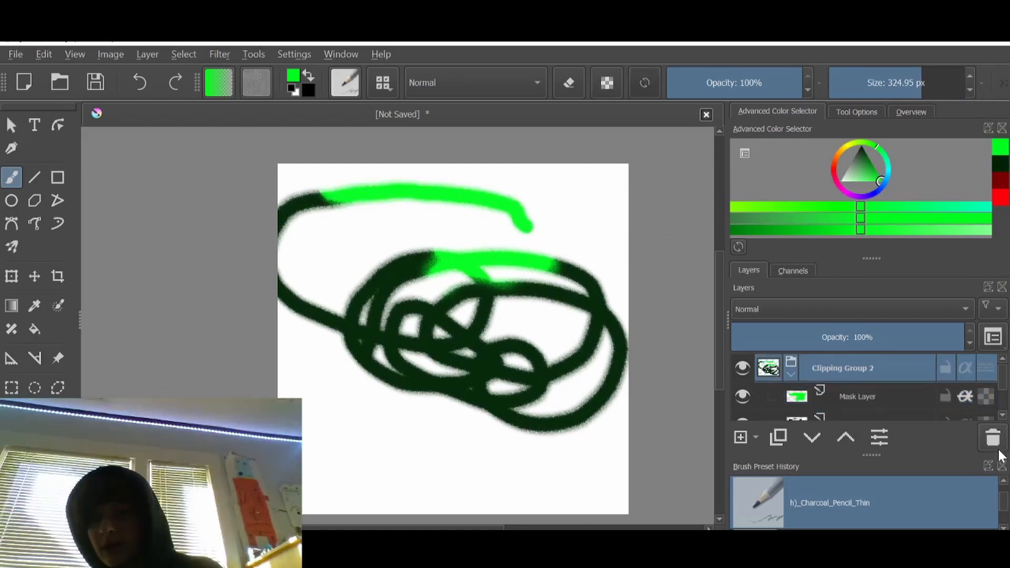
pyautogui.click(993, 437)
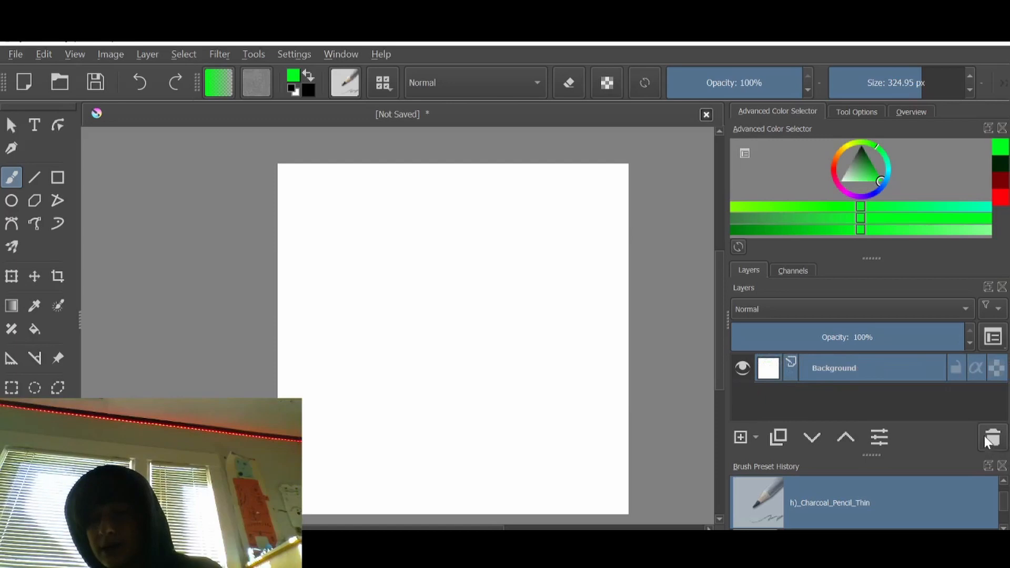
pyautogui.click(739, 437)
# Turn on horizontal mirroring and paint a thick, symmetric black head outline with inner strokes on Paint Layer 1.
pyautogui.moveTo(877, 164)
pyautogui.mouseDown()
pyautogui.moveTo(860, 163)
pyautogui.moveTo(872, 128)
pyautogui.mouseUp()
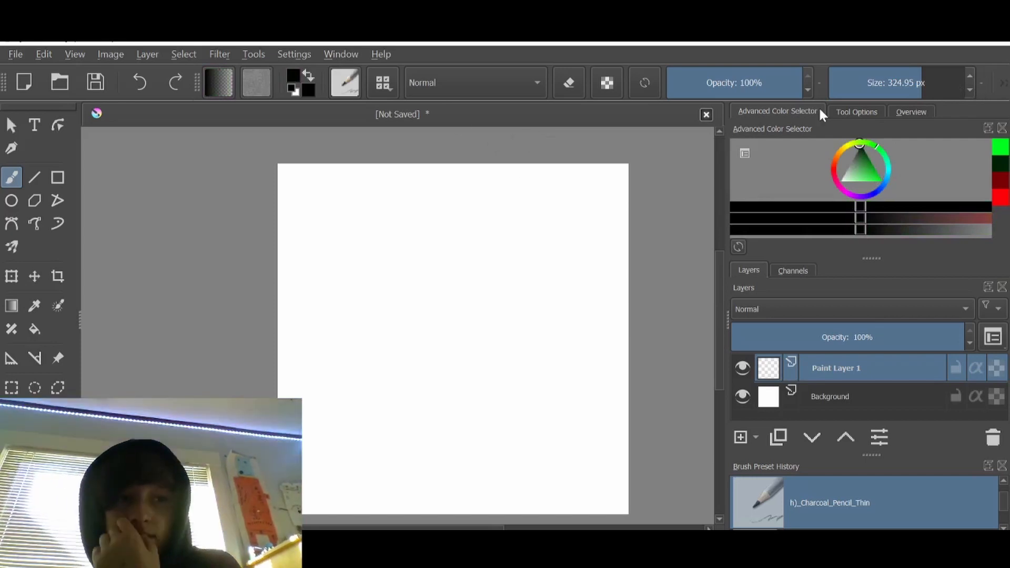
pyautogui.click(983, 74)
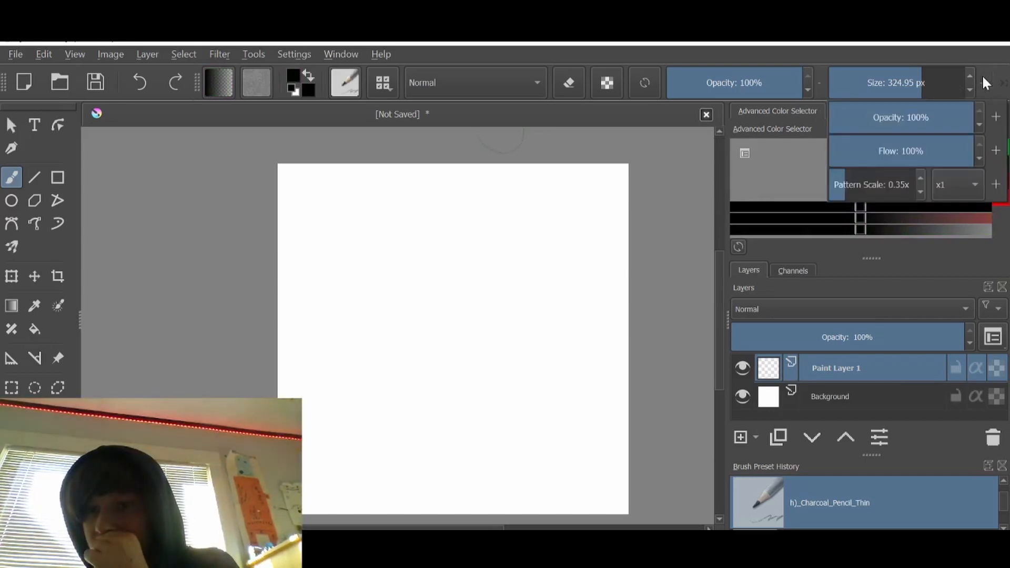
pyautogui.click(1002, 84)
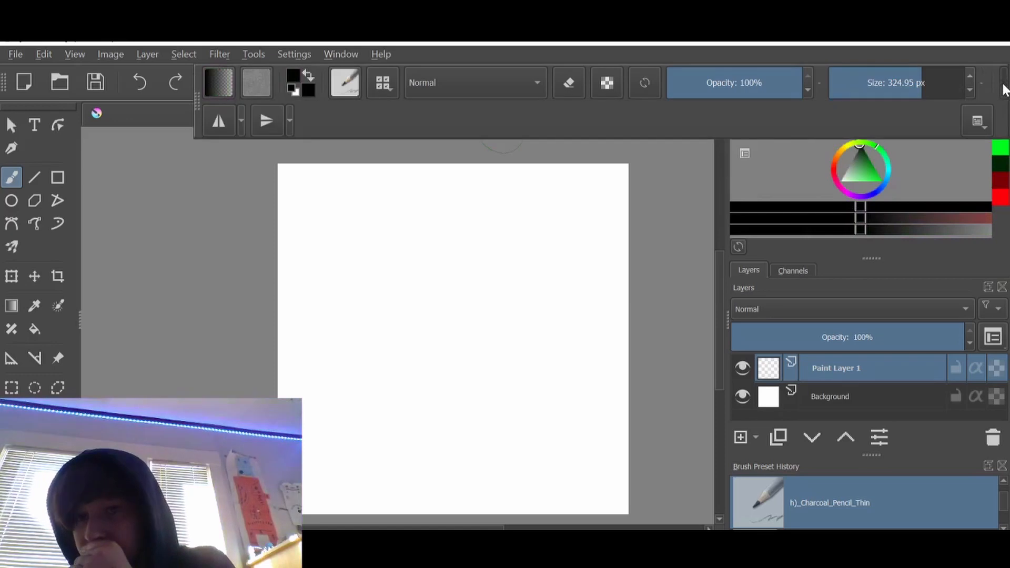
pyautogui.click(218, 127)
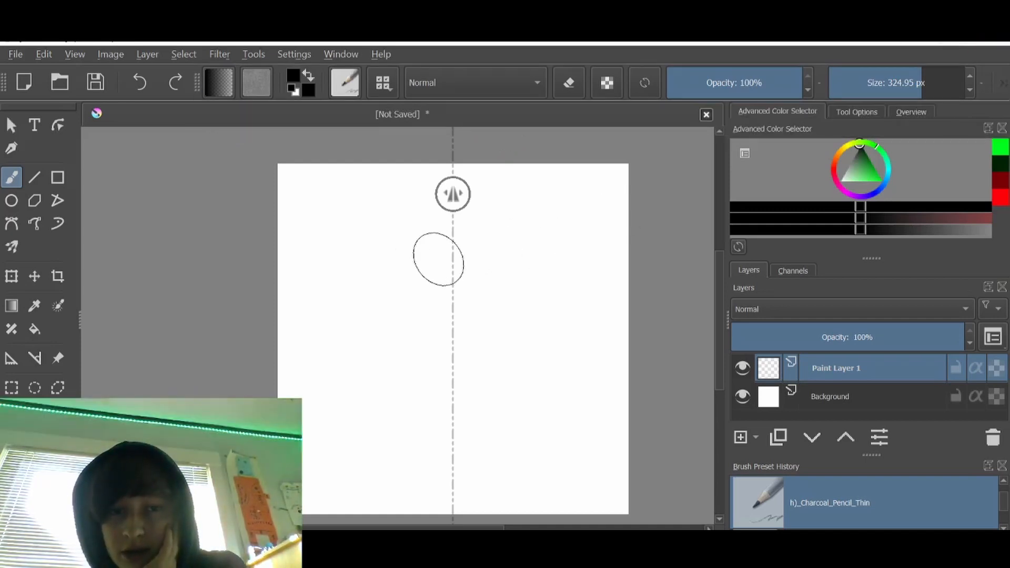
pyautogui.moveTo(447, 235)
pyautogui.mouseDown()
pyautogui.moveTo(396, 243)
pyautogui.moveTo(375, 265)
pyautogui.moveTo(369, 353)
pyautogui.moveTo(430, 430)
pyautogui.moveTo(419, 386)
pyautogui.mouseUp()
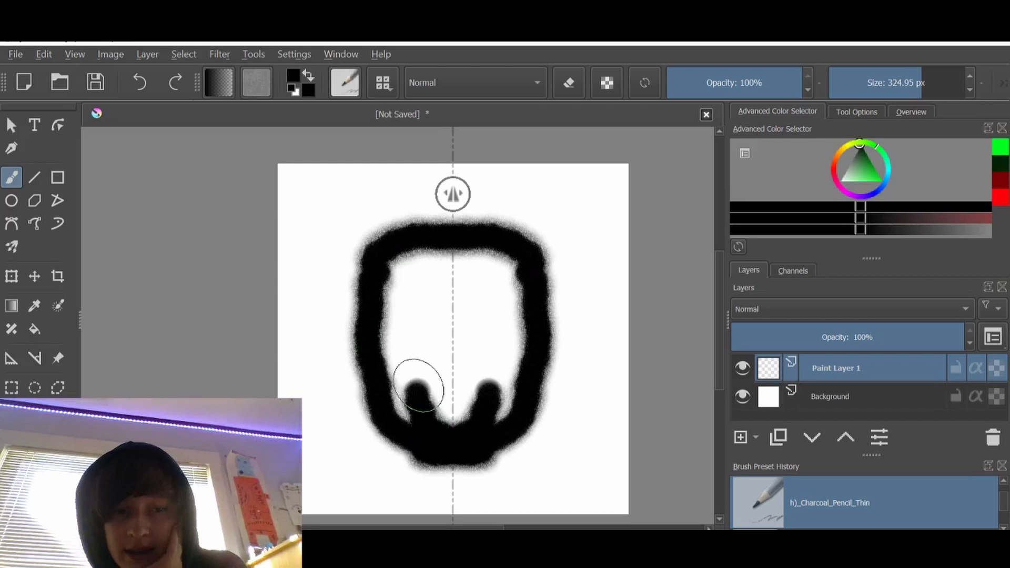
pyautogui.moveTo(418, 386)
pyautogui.mouseDown()
pyautogui.moveTo(388, 319)
pyautogui.moveTo(417, 322)
pyautogui.mouseUp()
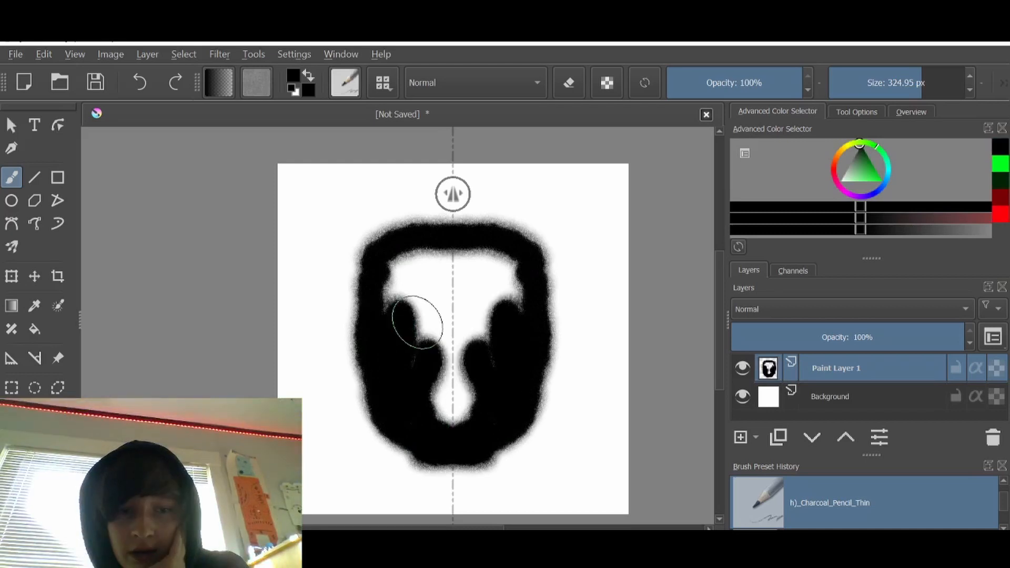
# Fill the inside of the head outline and the remaining grey edges with black using the Fill tool.
pyautogui.click(36, 329)
pyautogui.click(433, 294)
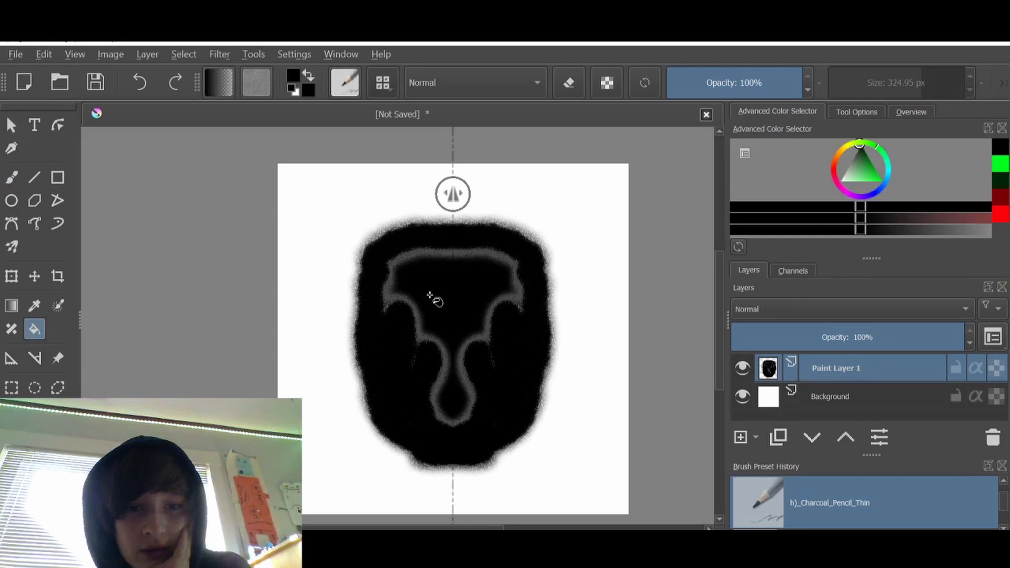
pyautogui.click(422, 337)
pyautogui.click(424, 337)
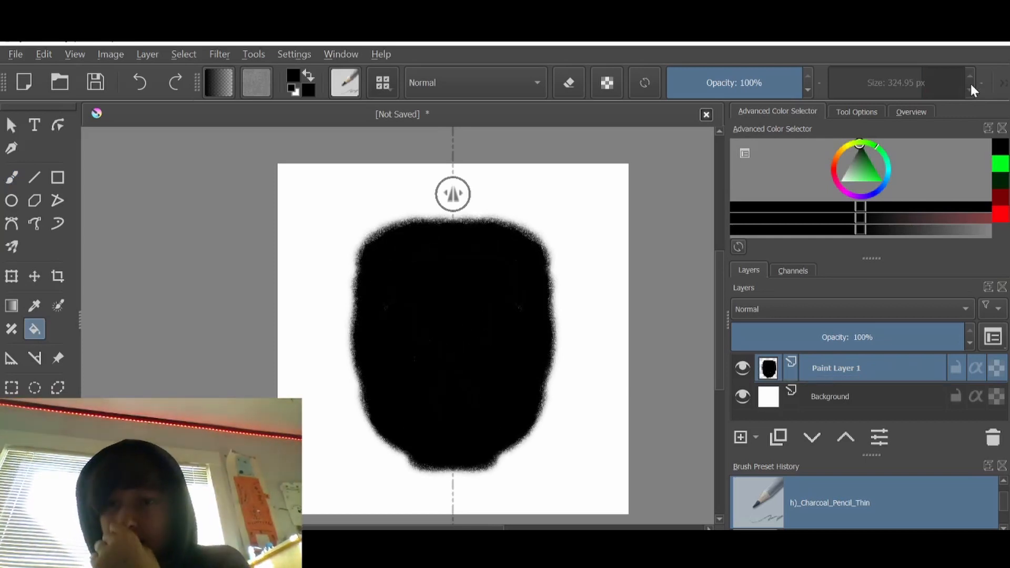
# Turn off horizontal mirroring for the canvas.
pyautogui.click(1000, 83)
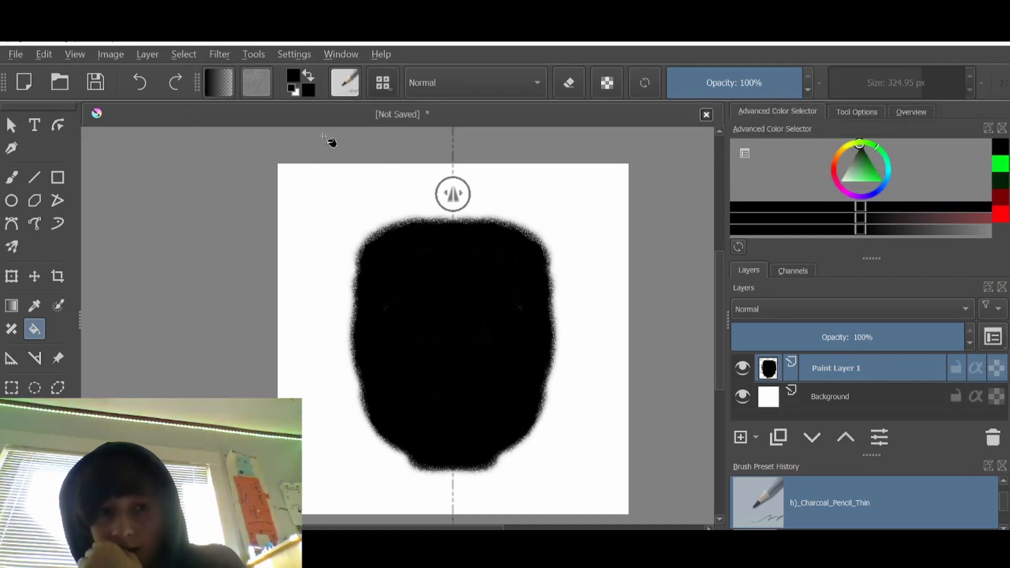
pyautogui.click(1002, 82)
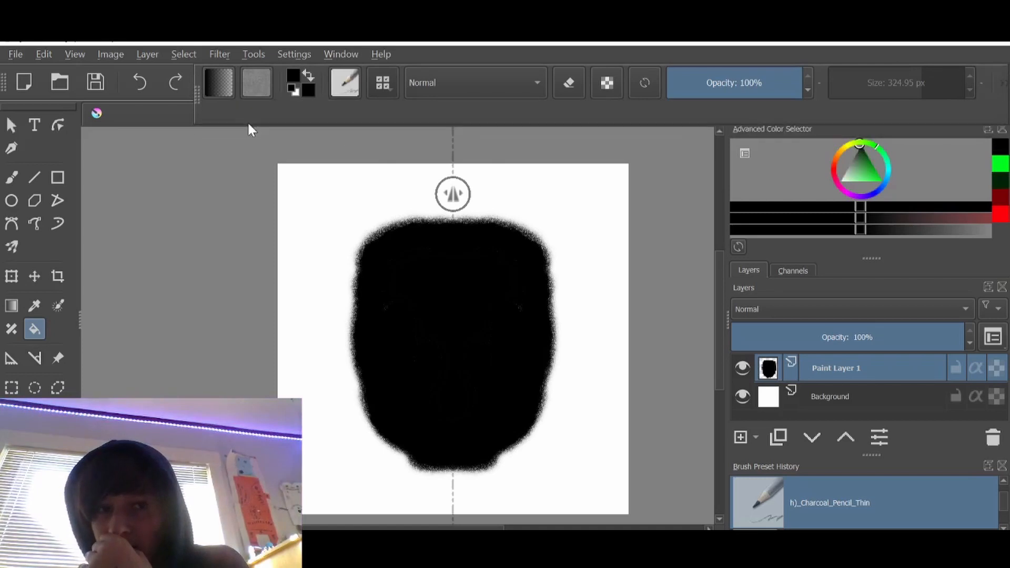
pyautogui.click(1003, 82)
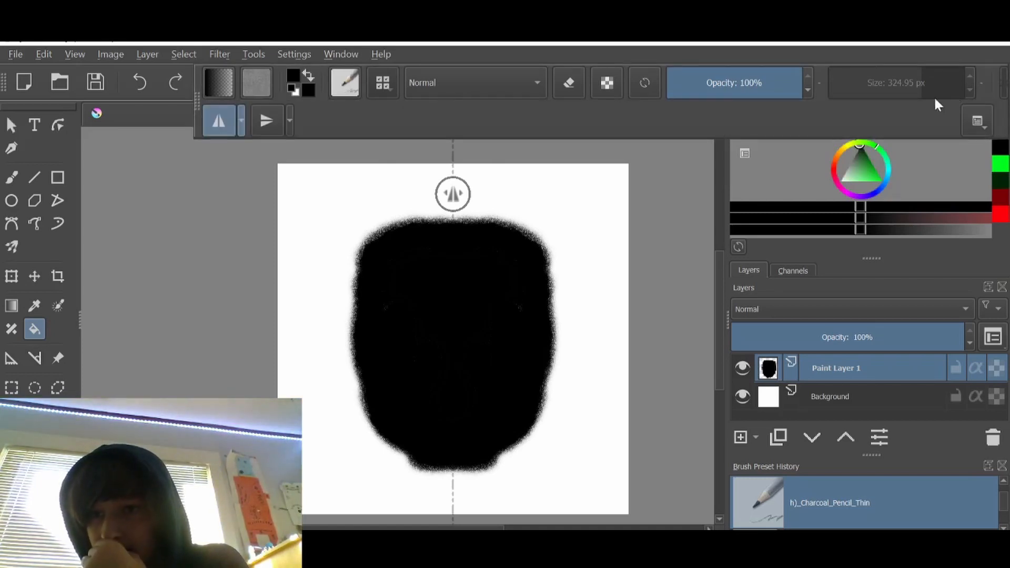
pyautogui.click(219, 121)
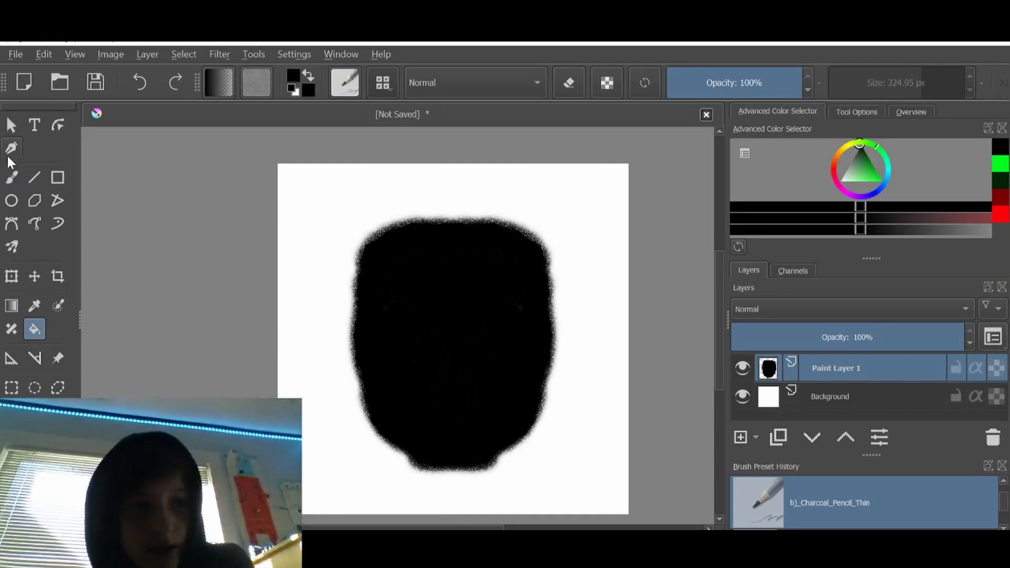
# Paint a lime-green neck from the bottom of the black head to the lower canvas edge with the Freehand Brush.
pyautogui.click(13, 178)
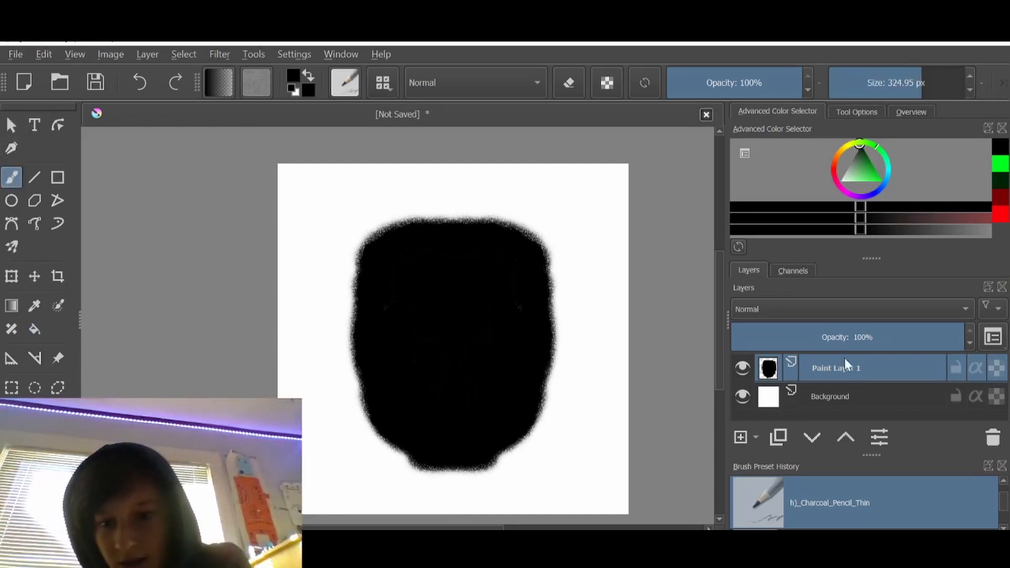
pyautogui.scroll(-1, 442, 438)
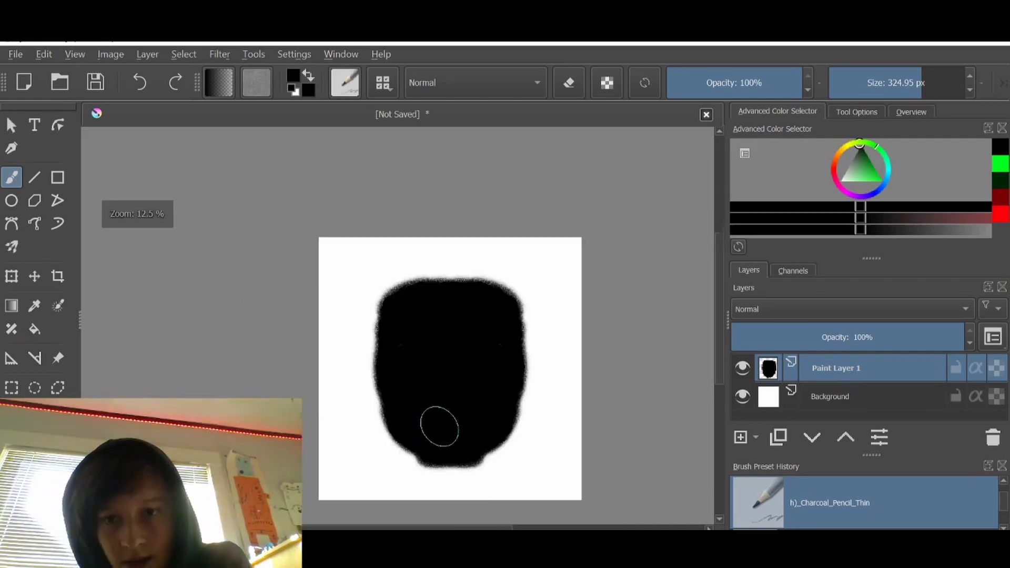
pyautogui.moveTo(847, 160)
pyautogui.mouseDown()
pyautogui.moveTo(845, 146)
pyautogui.moveTo(856, 148)
pyautogui.moveTo(876, 179)
pyautogui.mouseUp()
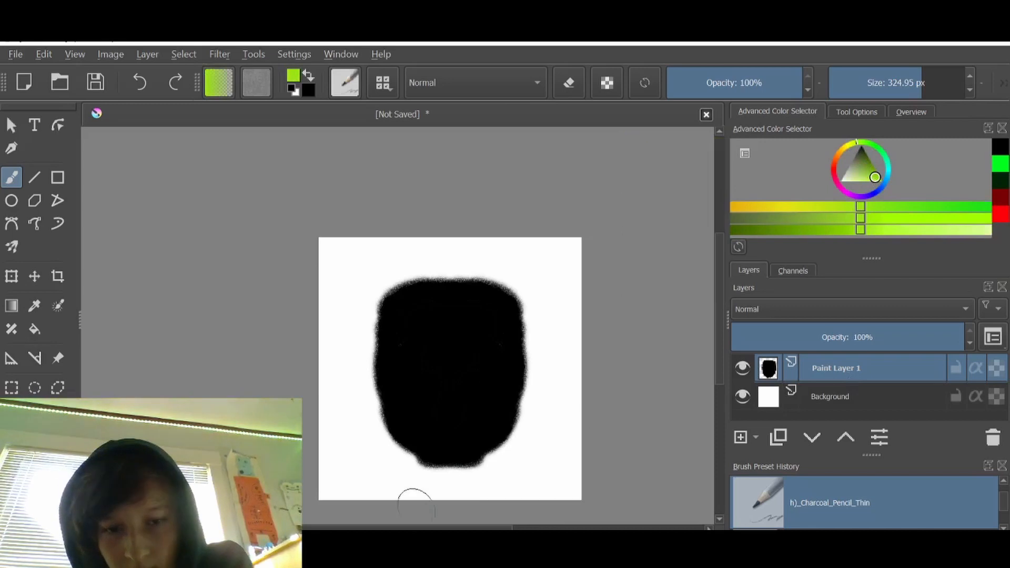
pyautogui.moveTo(432, 487)
pyautogui.mouseDown()
pyautogui.moveTo(450, 498)
pyautogui.moveTo(473, 472)
pyautogui.moveTo(440, 470)
pyautogui.moveTo(462, 457)
pyautogui.moveTo(424, 457)
pyautogui.moveTo(471, 452)
pyautogui.moveTo(457, 488)
pyautogui.mouseUp()
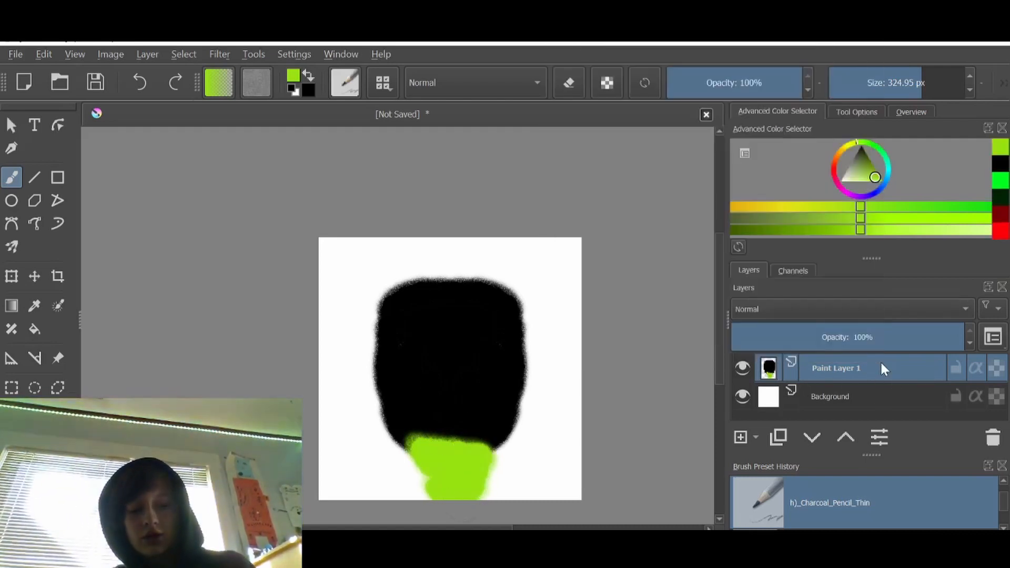
# Create a clipping group from Paint Layer 1 and choose orange as the brush colour.
pyautogui.hotkey('ctrl', 'shift', 'g')
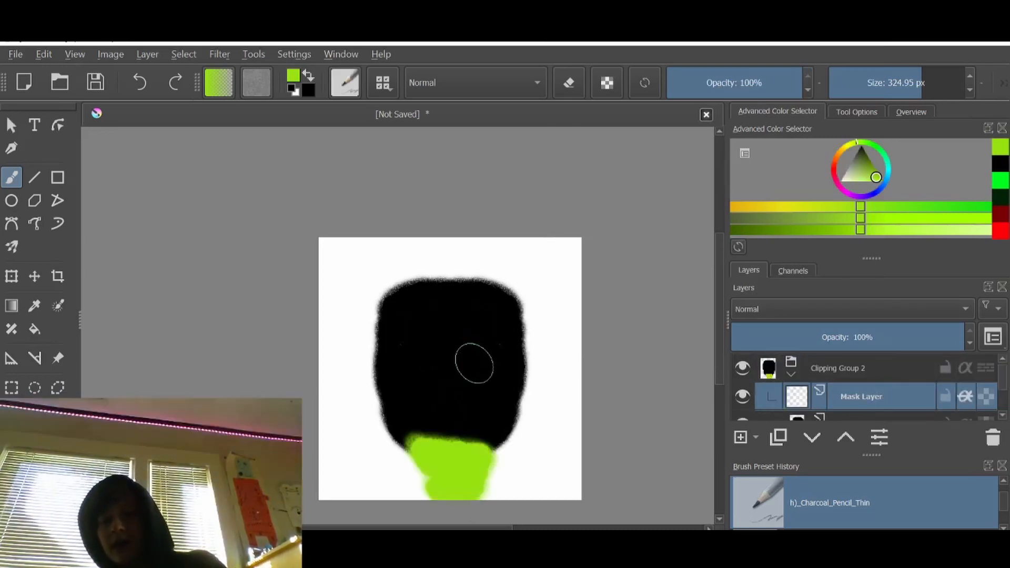
pyautogui.moveTo(847, 179)
pyautogui.mouseDown()
pyautogui.moveTo(810, 215)
pyautogui.moveTo(821, 200)
pyautogui.mouseUp()
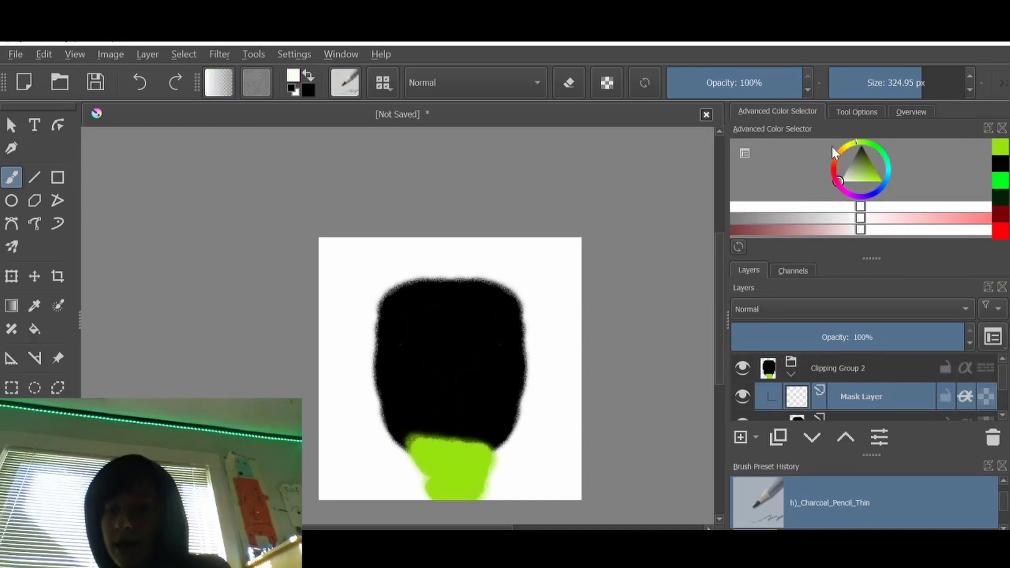
pyautogui.click(848, 145)
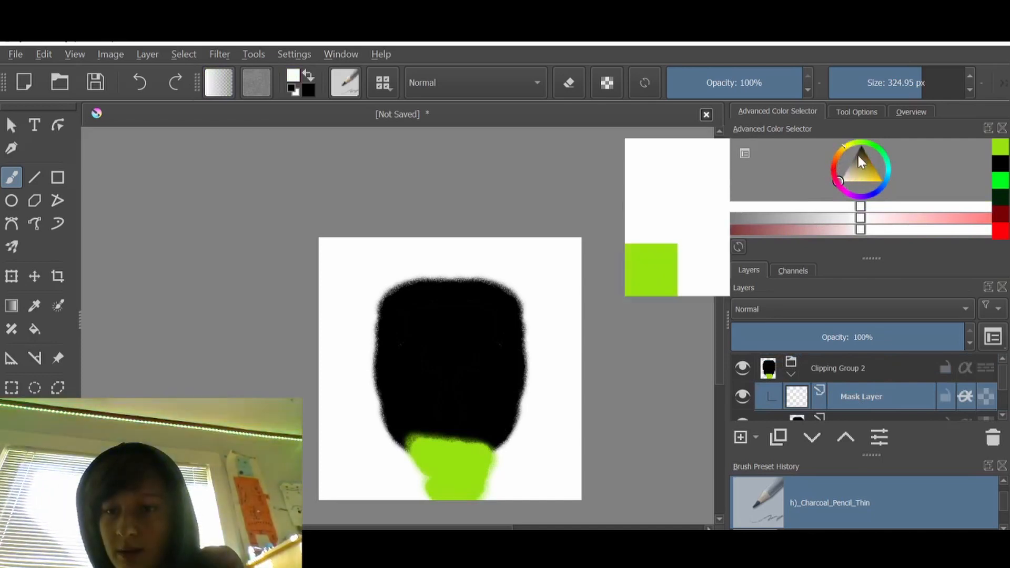
pyautogui.click(873, 171)
pyautogui.moveTo(873, 171); pyautogui.dragTo(875, 177)
pyautogui.click(838, 153)
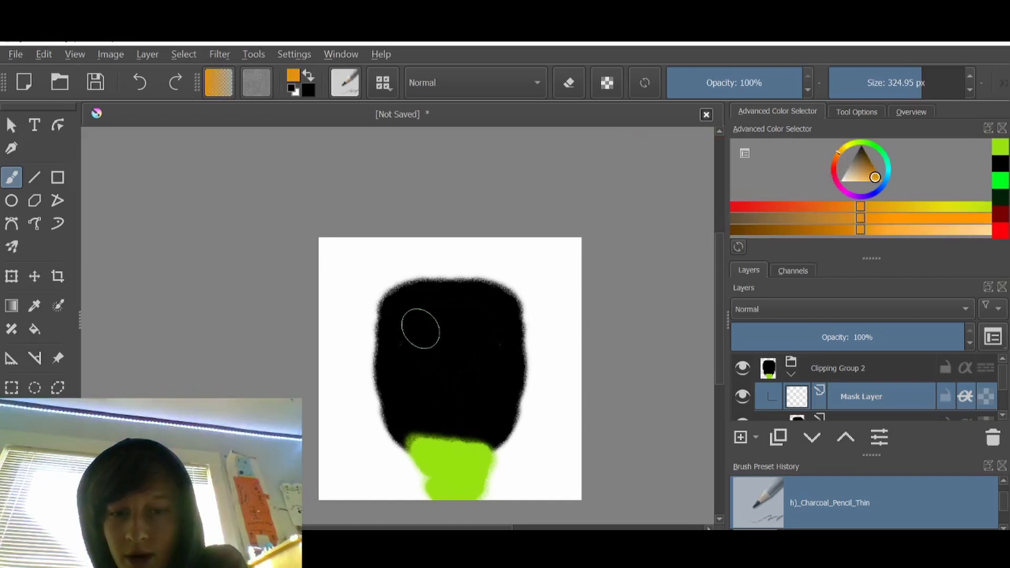
# Paint an orange band across the top of the black head on the clipping group's Mask Layer.
pyautogui.click(388, 302)
pyautogui.moveTo(374, 298); pyautogui.dragTo(521, 289)
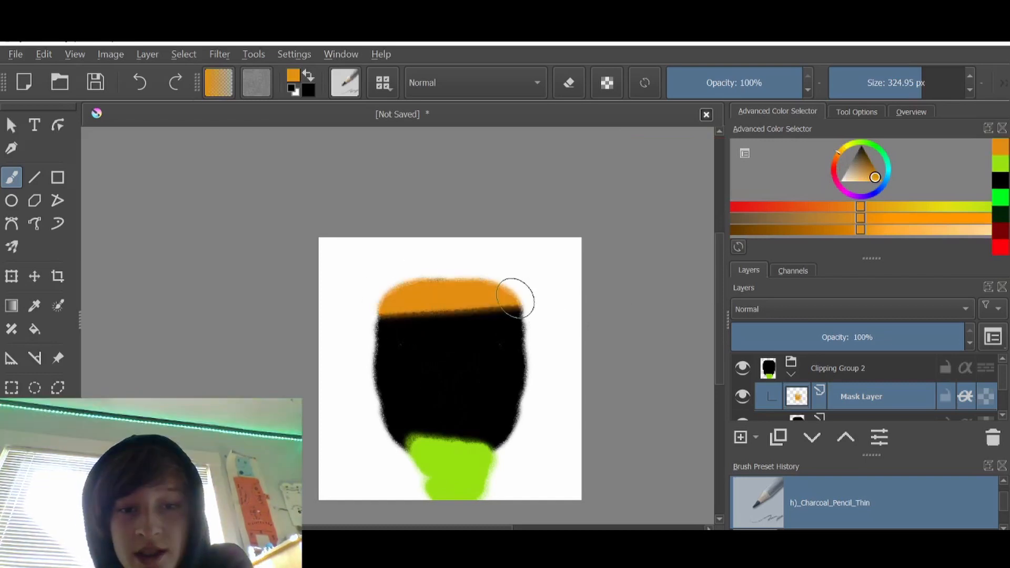
pyautogui.moveTo(329, 311); pyautogui.dragTo(366, 309)
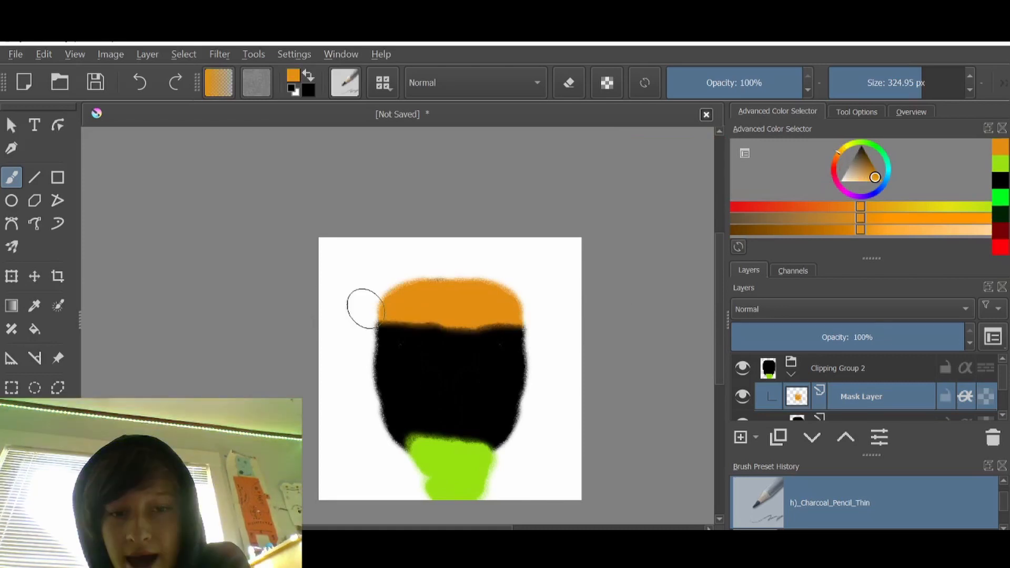
# Undo the orange strokes and the creation of the clipping group.
pyautogui.hotkey('ctrl', 'z')
pyautogui.hotkey('ctrl', 'z')
pyautogui.hotkey('ctrl', 'z')
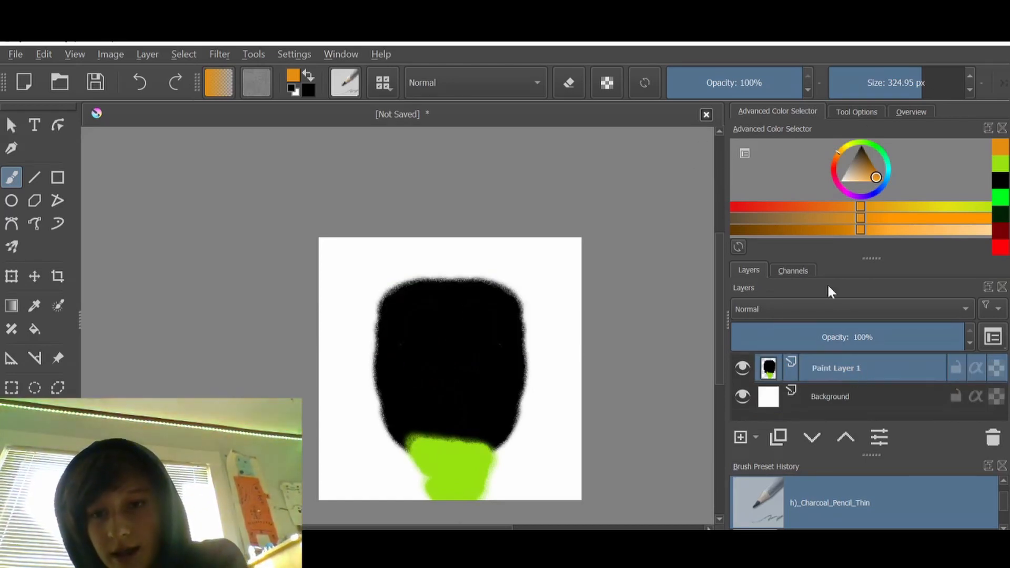
# Choose a bright lime green and paint over most of the black head on Paint Layer 1.
pyautogui.moveTo(841, 150); pyautogui.dragTo(853, 141)
pyautogui.moveTo(402, 386); pyautogui.dragTo(397, 357)
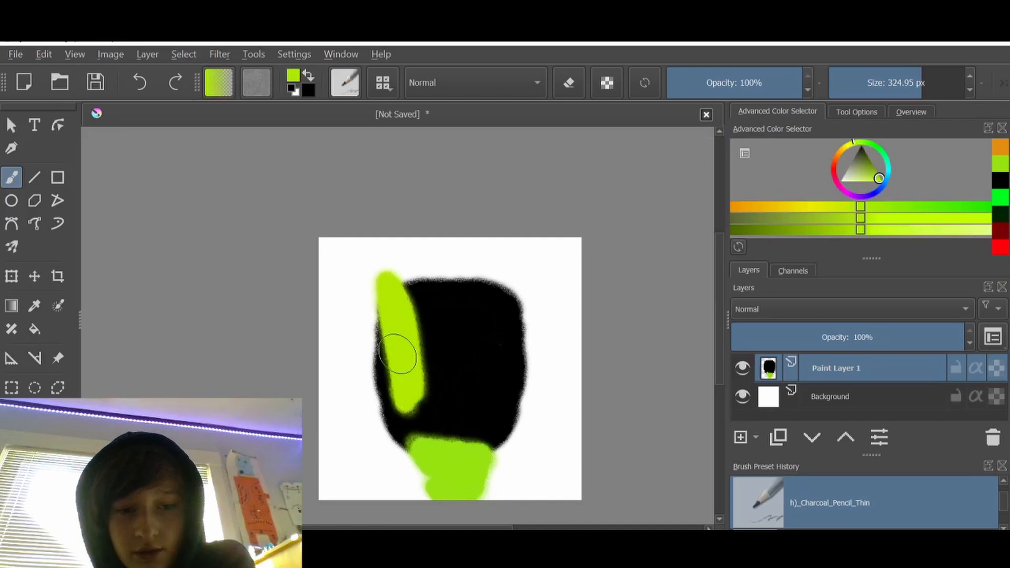
pyautogui.moveTo(397, 357)
pyautogui.mouseDown()
pyautogui.moveTo(485, 440)
pyautogui.moveTo(499, 423)
pyautogui.mouseUp()
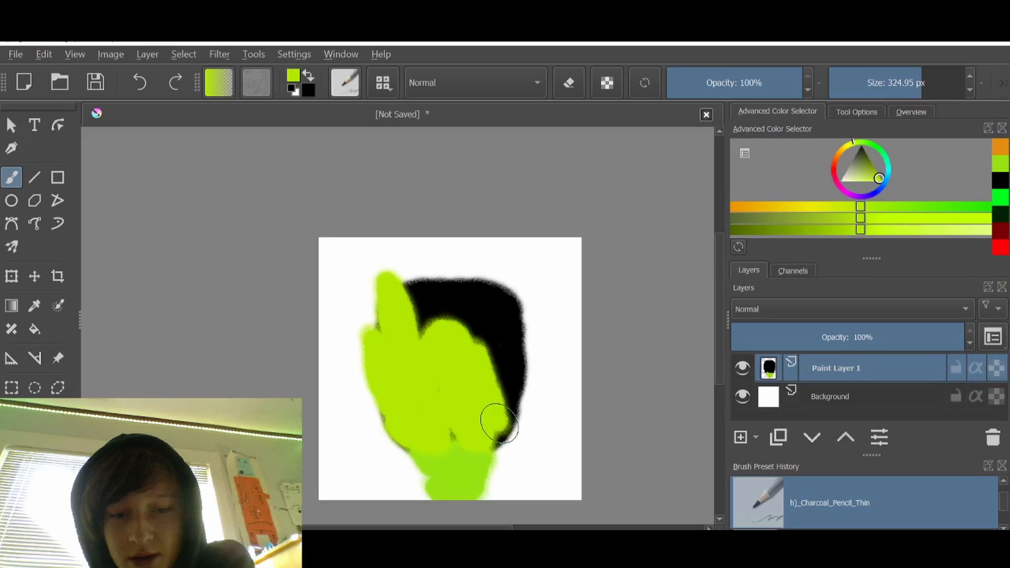
pyautogui.moveTo(498, 423); pyautogui.dragTo(484, 310)
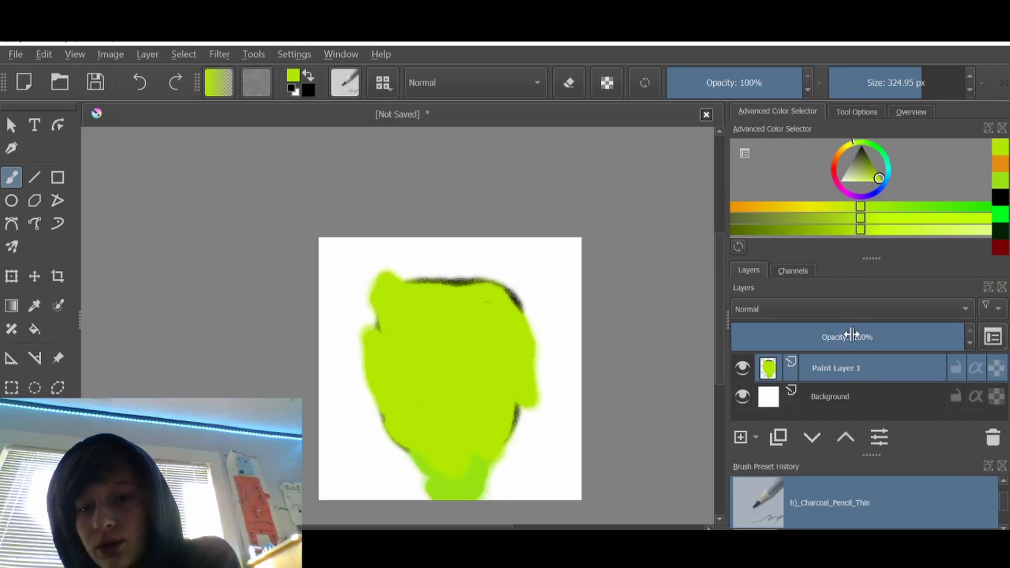
# Duplicate Paint Layer 1 and rename the original layer "Hi subscribe".
pyautogui.hotkey('ctrl', 'j')
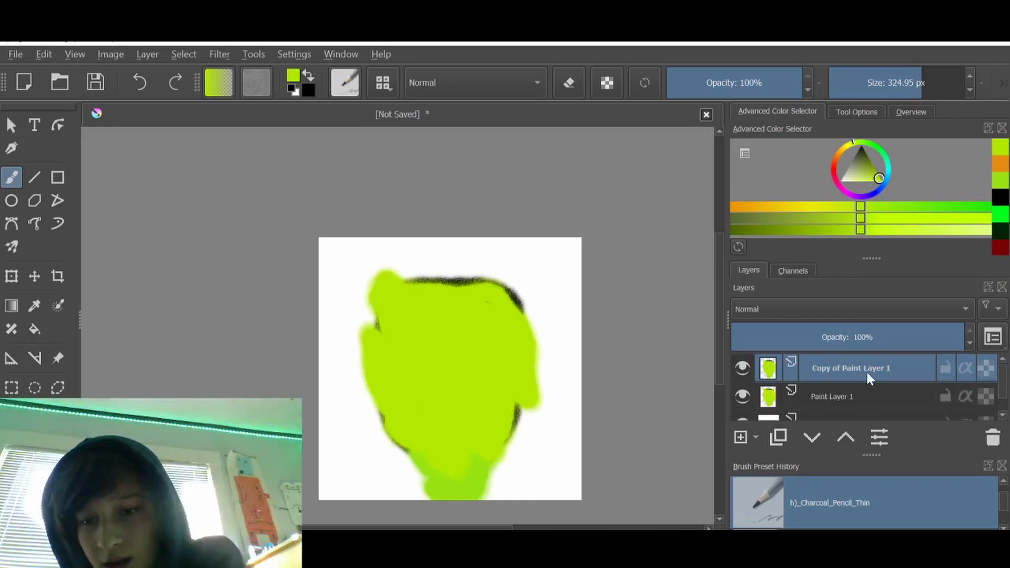
pyautogui.press('pagedown')
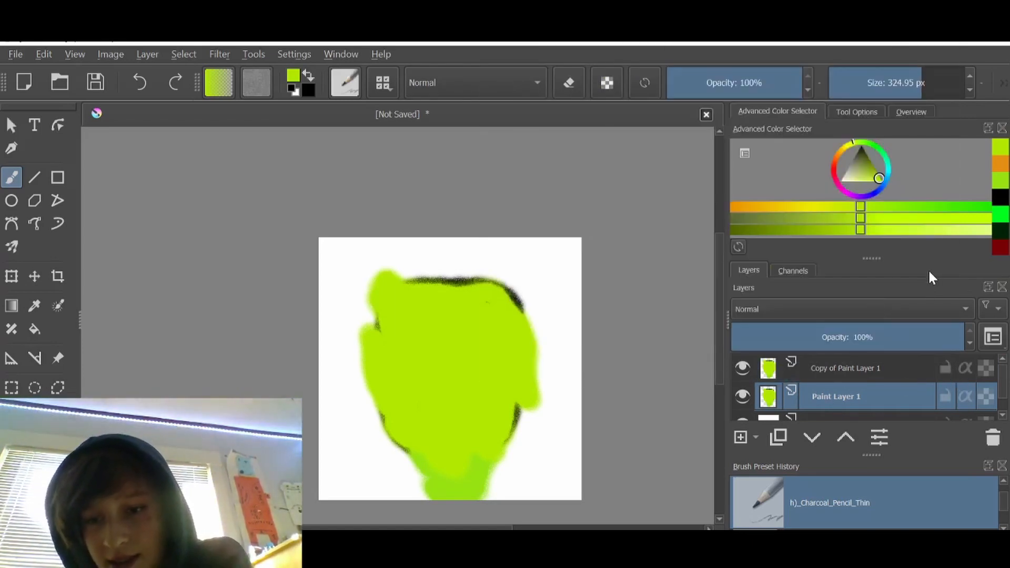
pyautogui.moveTo(852, 401)
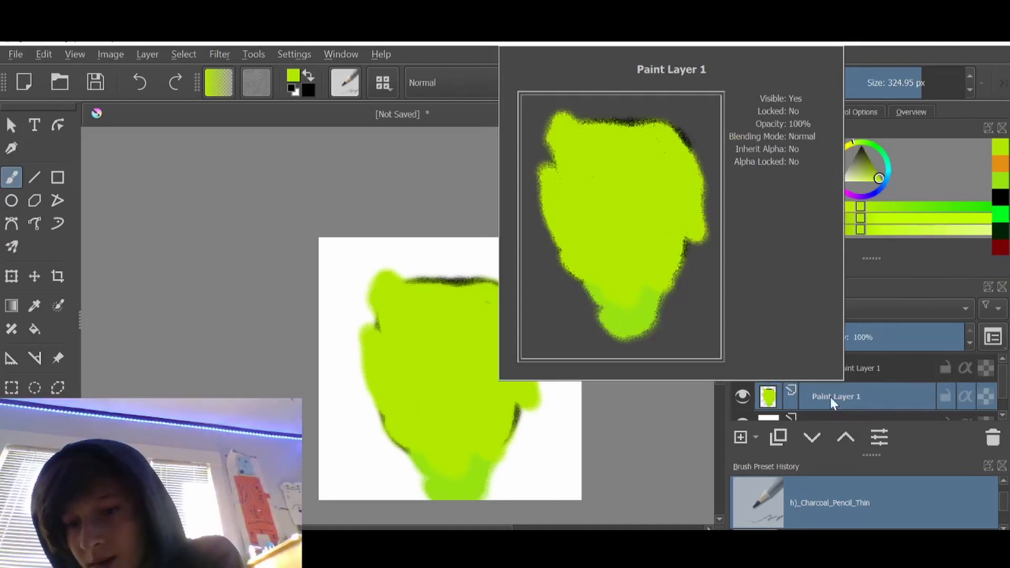
pyautogui.doubleClick(828, 396)
pyautogui.press('BackSpace')
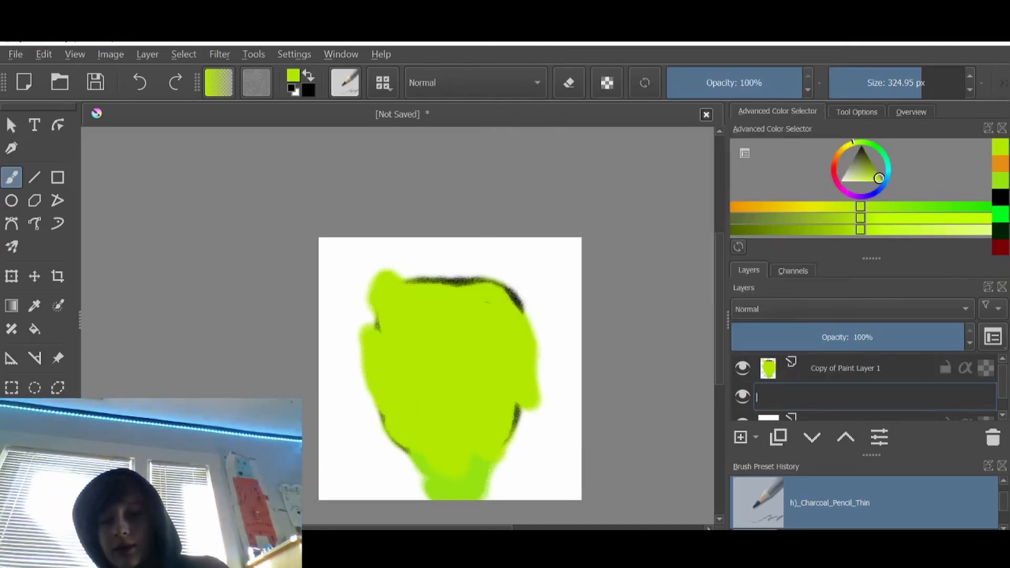
pyautogui.write('Hi')
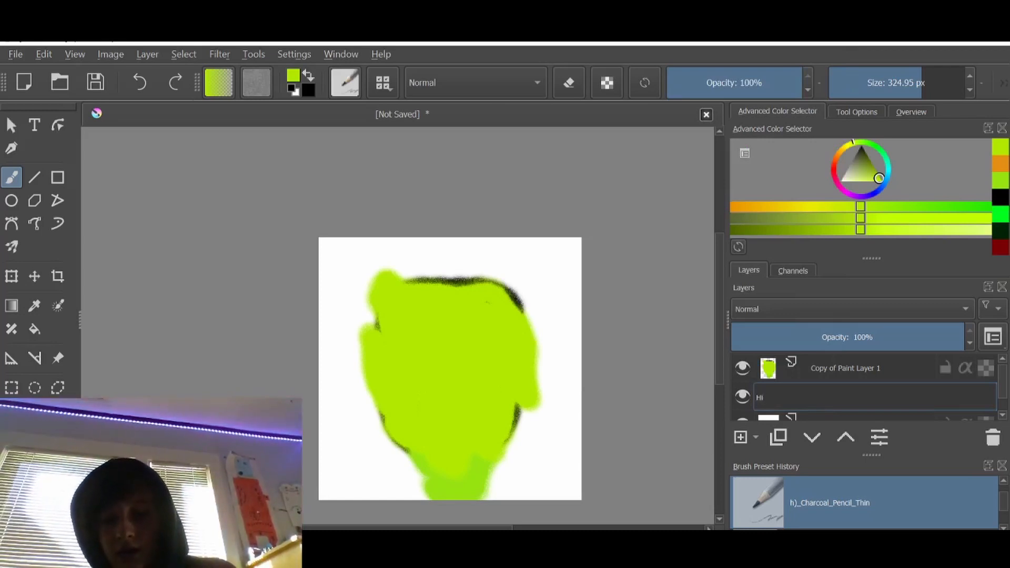
pyautogui.write(' subscribe')
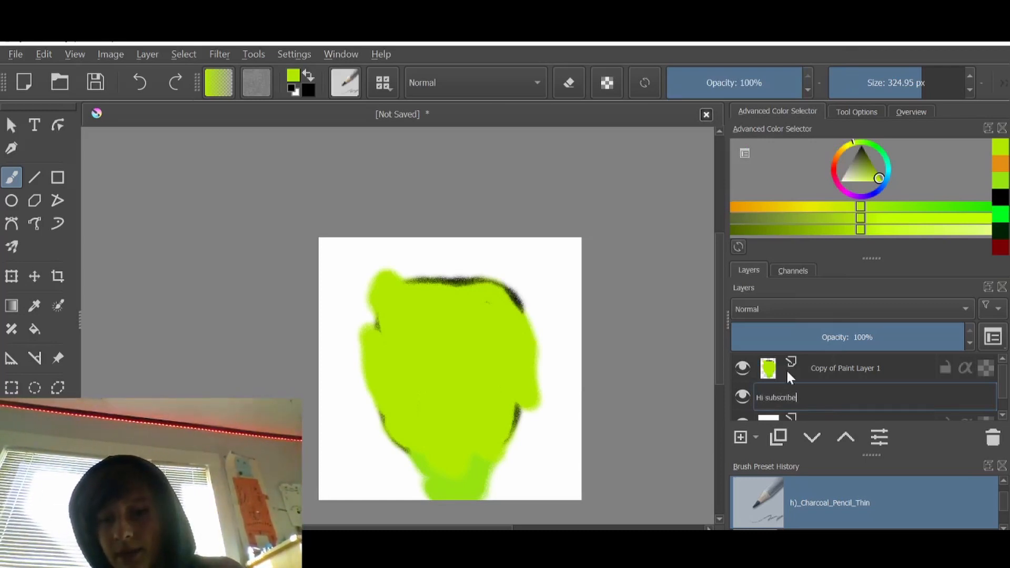
pyautogui.press('Return')
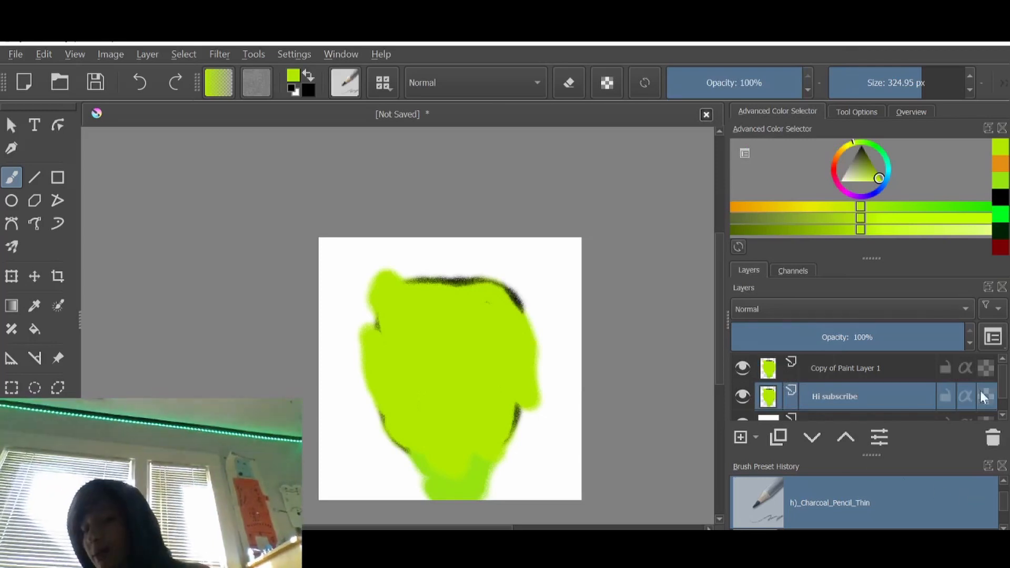
# Hide and show the "Hi subscribe" layer again, and try its inherit alpha and lock switches.
pyautogui.click(743, 396)
pyautogui.click(743, 396)
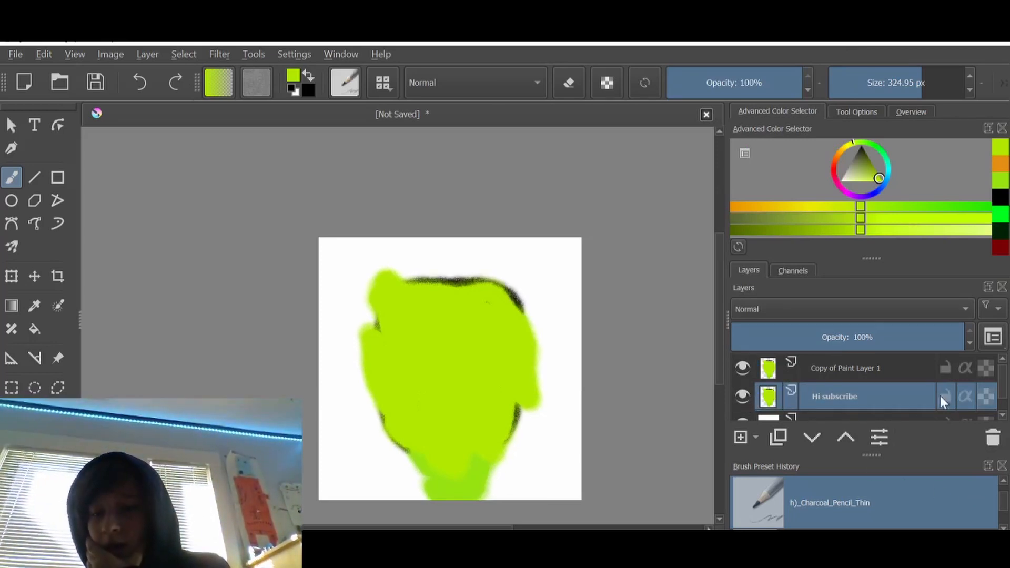
pyautogui.click(969, 397)
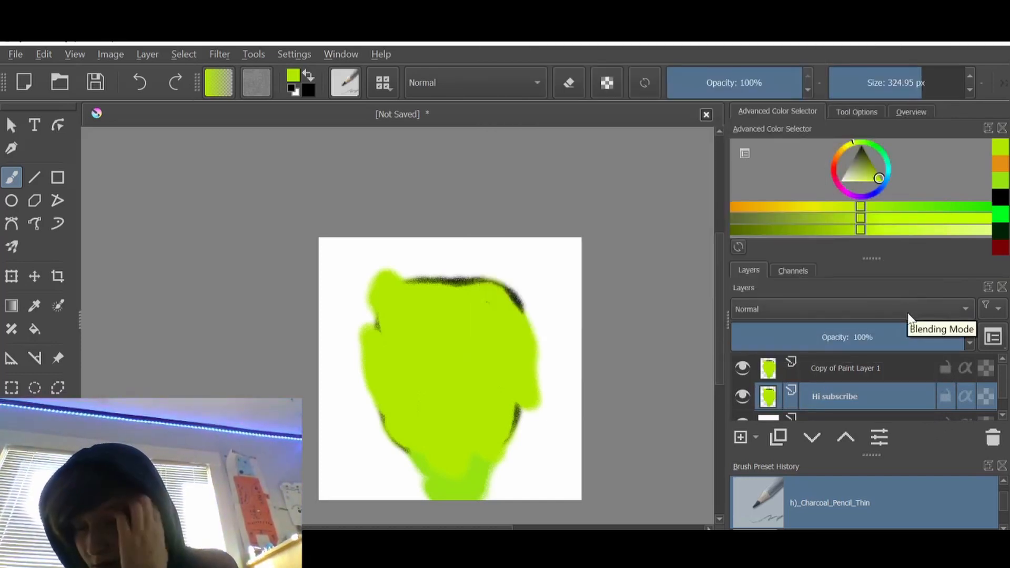
pyautogui.moveTo(935, 399)
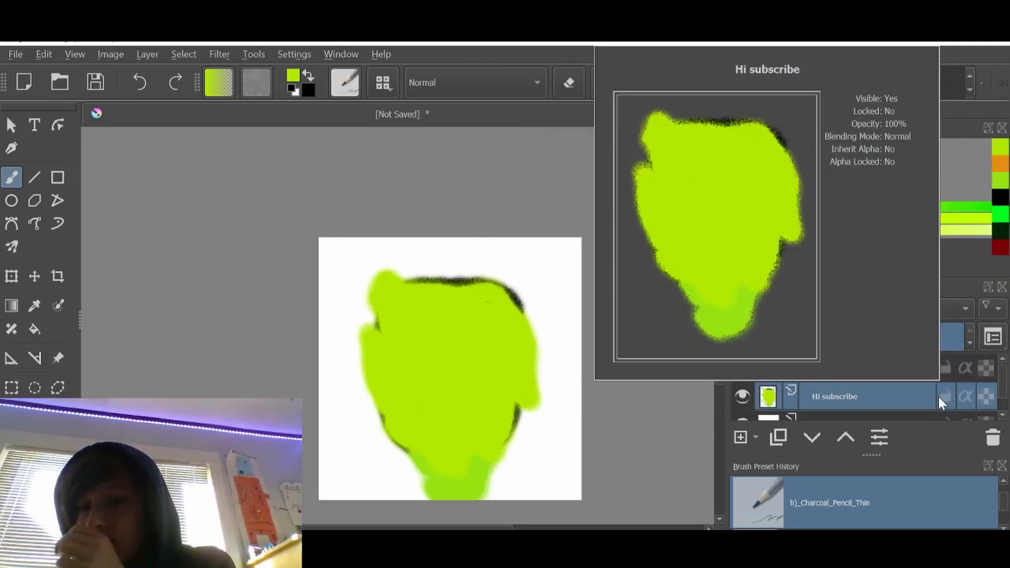
pyautogui.click(947, 397)
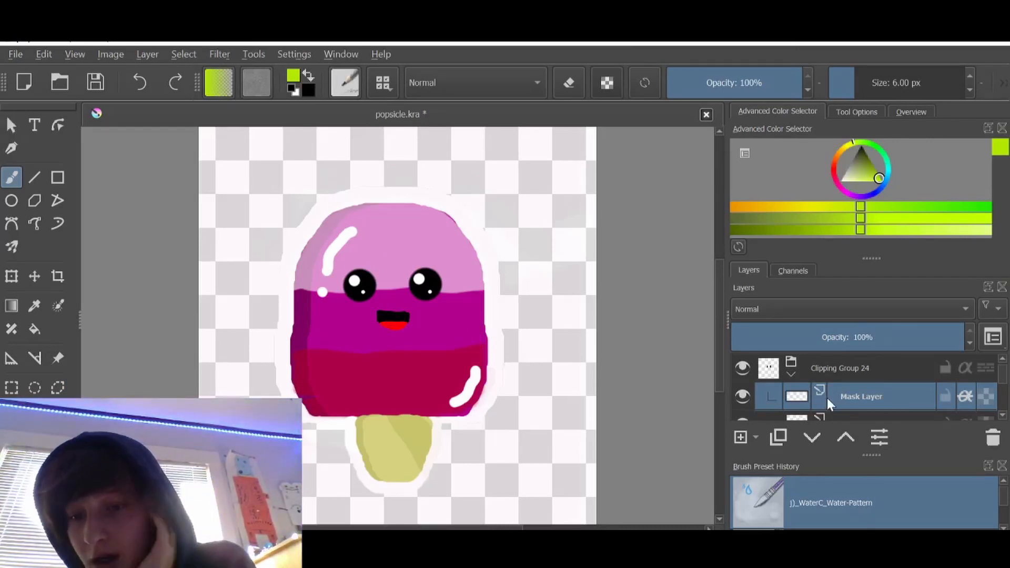
# Show the BAckground layer at the bottom of the popsicle.kra layer stack and hide it again.
pyautogui.scroll(-4, 842, 368)
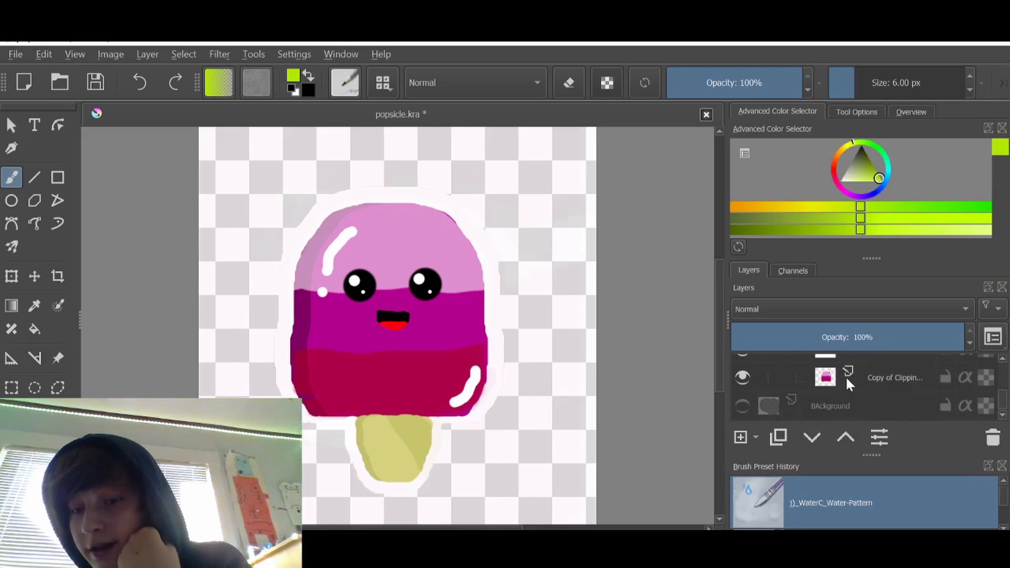
pyautogui.scroll(-2, 845, 378)
pyautogui.click(740, 404)
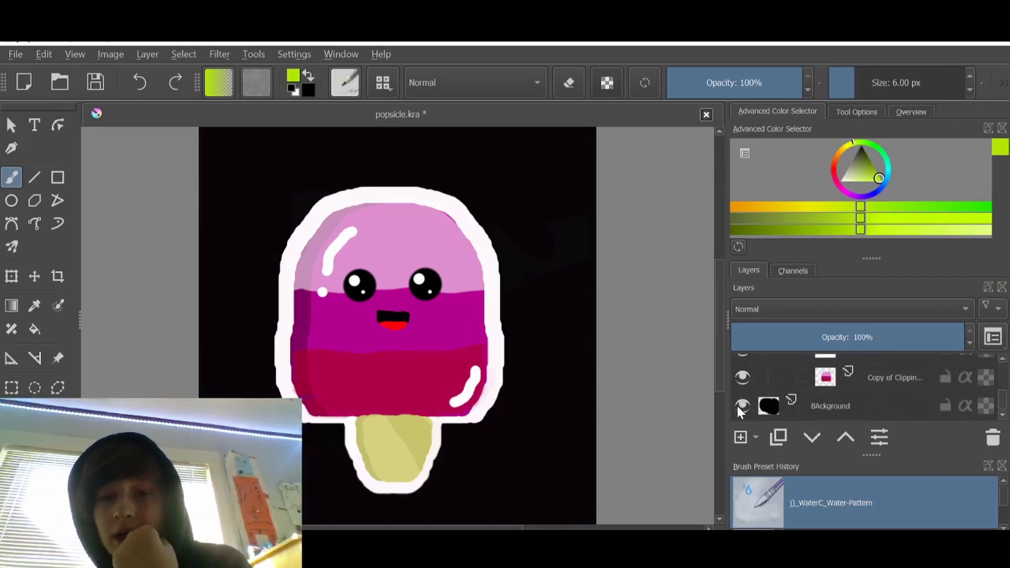
pyautogui.click(739, 404)
pyautogui.scroll(2, 743, 400)
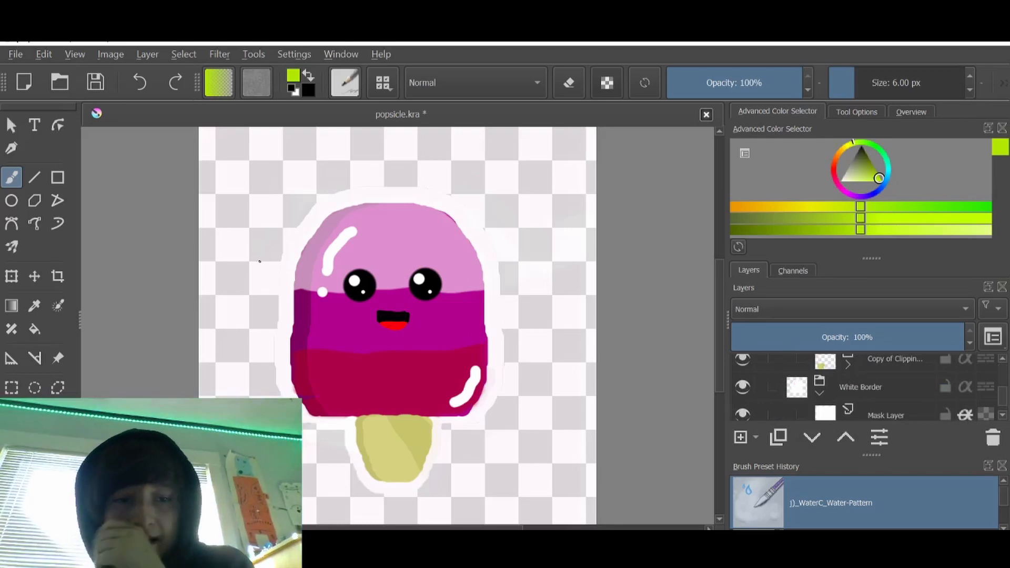
# Inspect the popsicle's body up close, hiding Clipping Group 4 and showing it again.
pyautogui.scroll(2, 304, 325)
pyautogui.scroll(3, 304, 325)
pyautogui.scroll(-1, 299, 308)
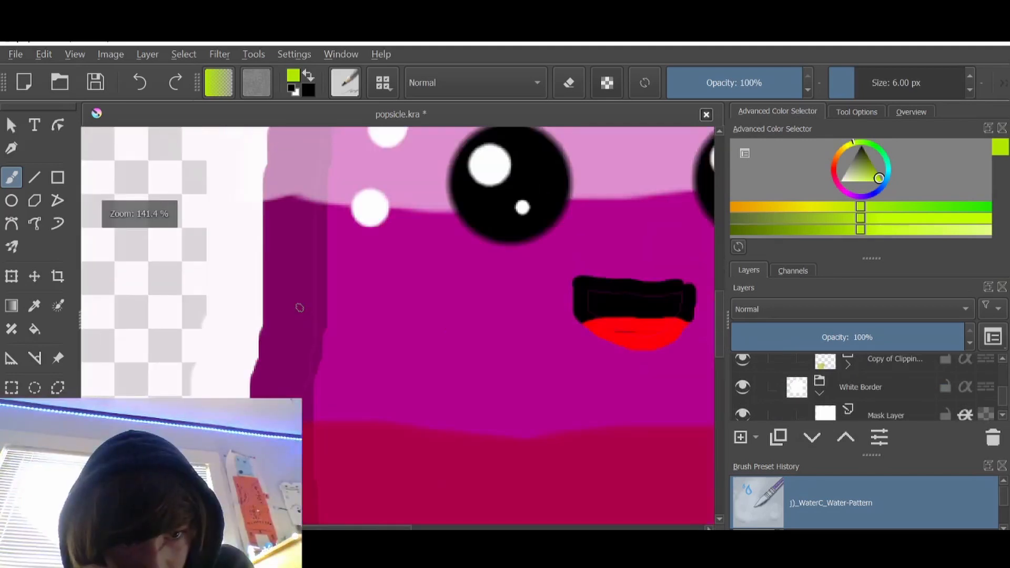
pyautogui.scroll(-4, 299, 307)
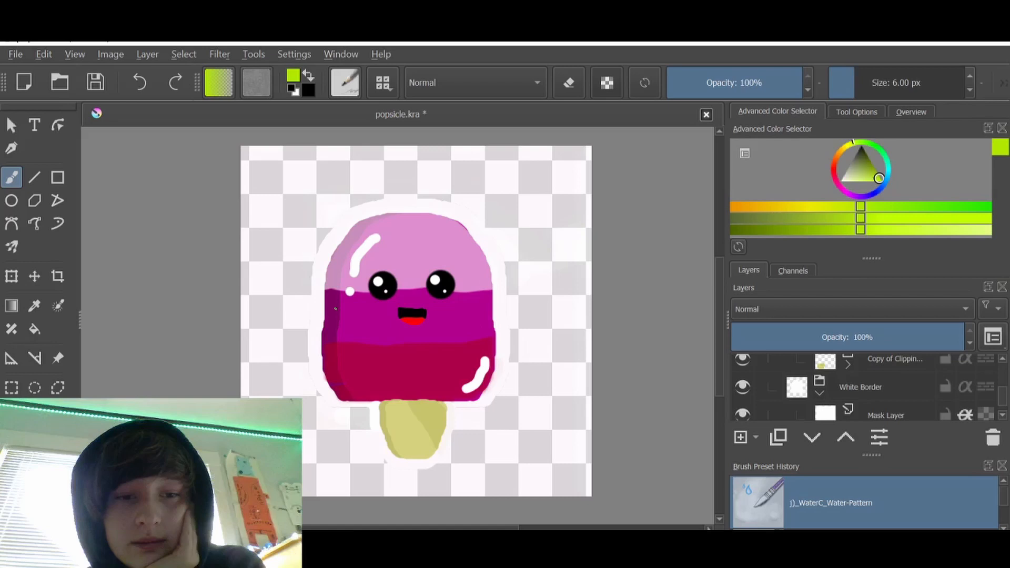
pyautogui.scroll(4, 335, 308)
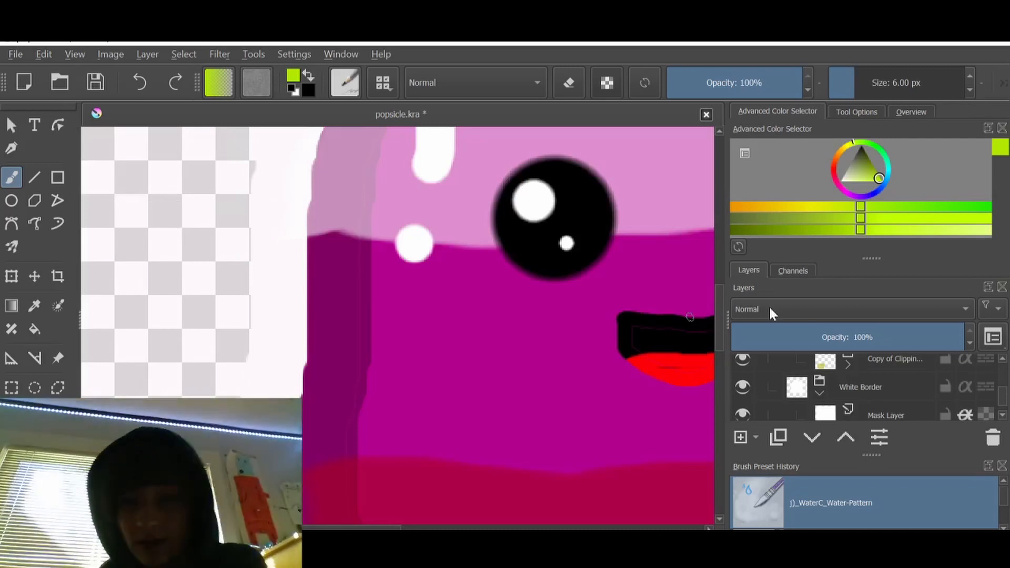
pyautogui.scroll(-3, 874, 392)
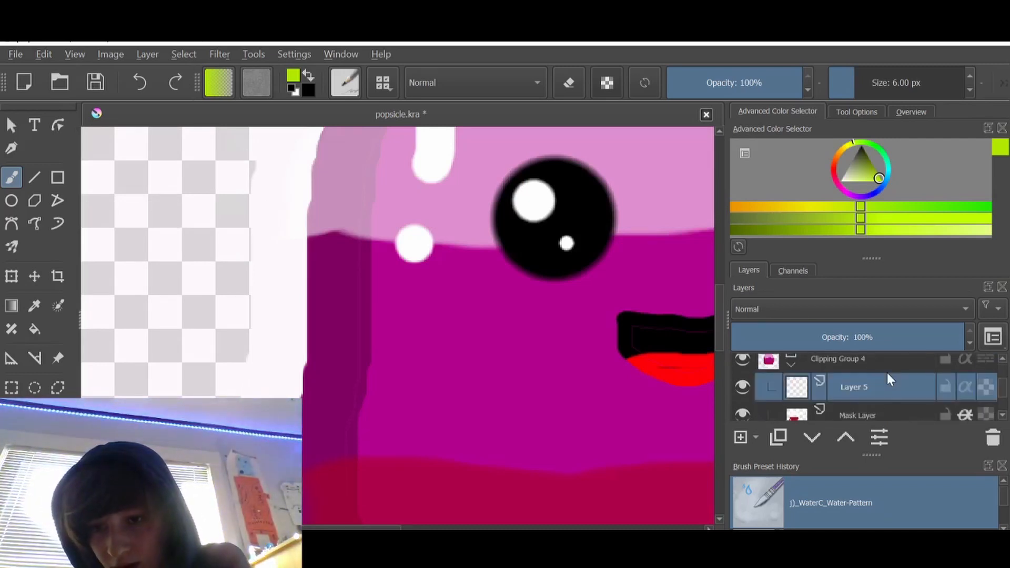
pyautogui.click(886, 354)
pyautogui.click(744, 365)
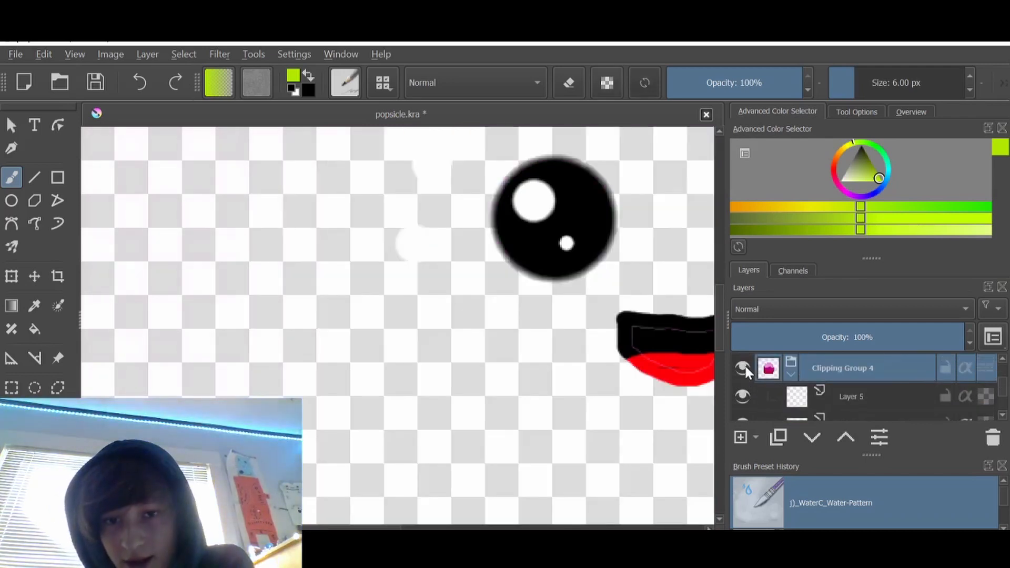
pyautogui.click(744, 365)
pyautogui.scroll(2, 329, 352)
pyautogui.scroll(-2, 326, 342)
pyautogui.scroll(-4, 327, 341)
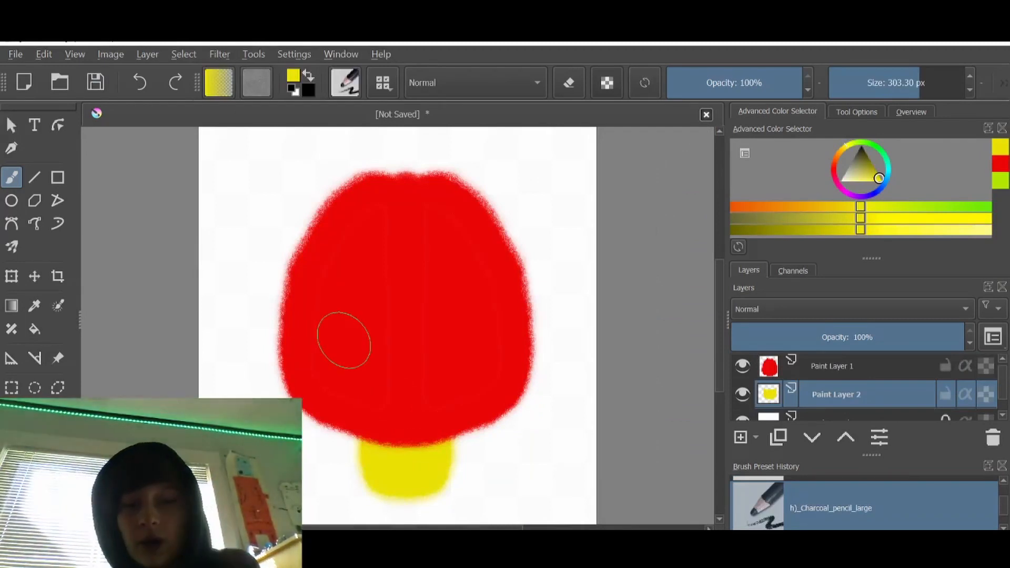
# Merge the red Paint Layer 1 with the yellow layer below and duplicate the merged layer.
pyautogui.click(879, 371)
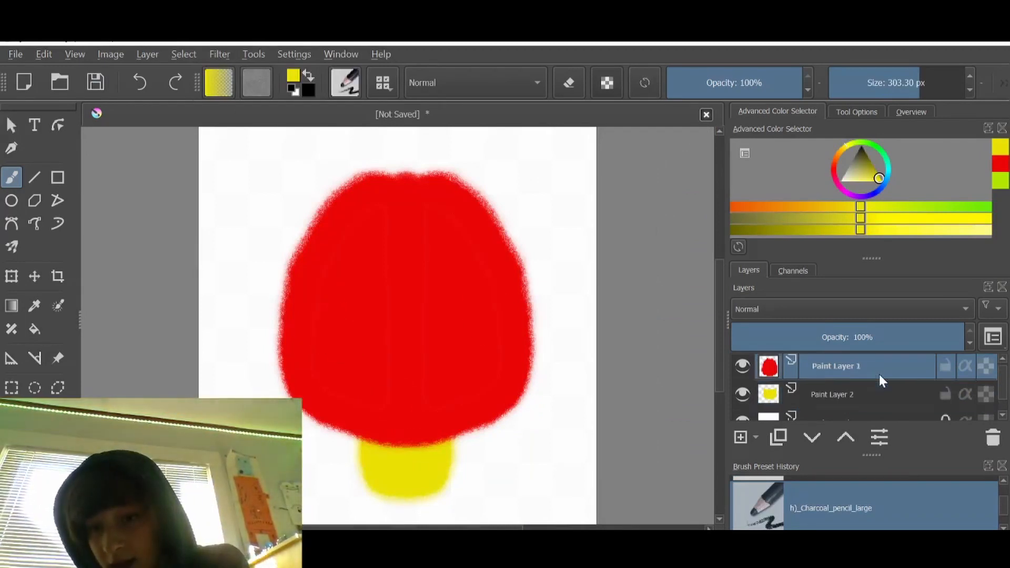
pyautogui.rightClick(878, 368)
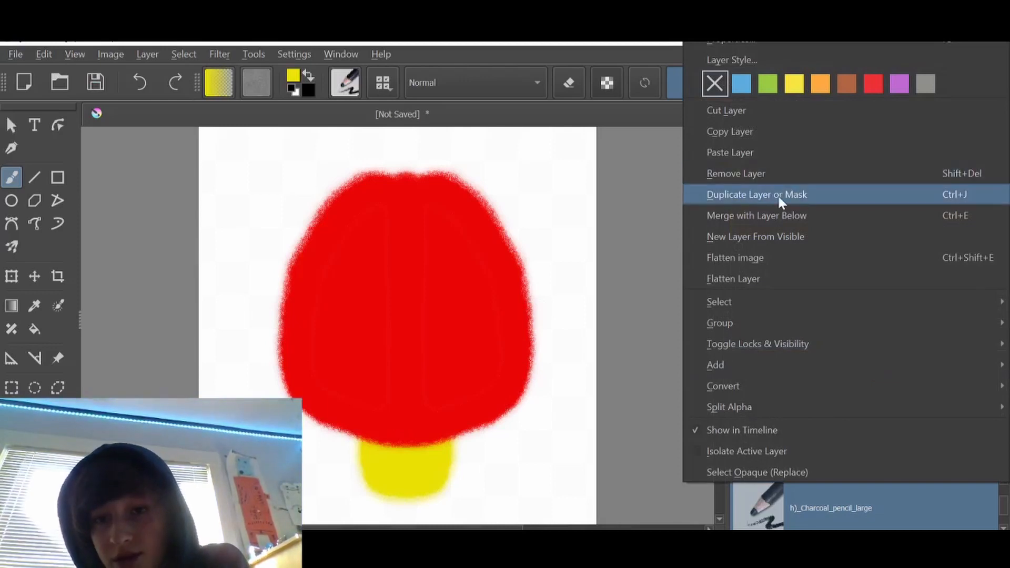
pyautogui.click(763, 219)
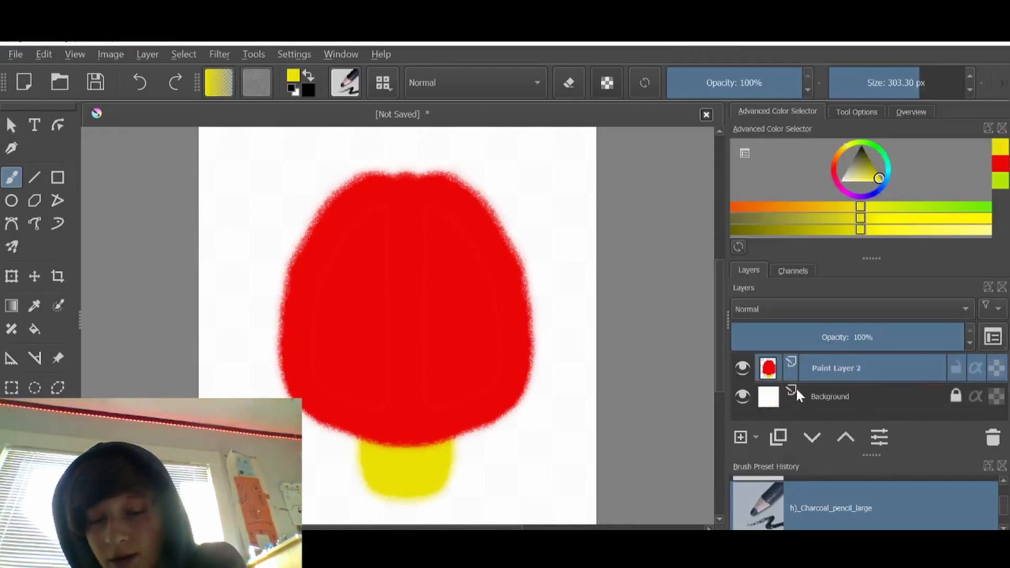
pyautogui.rightClick(913, 365)
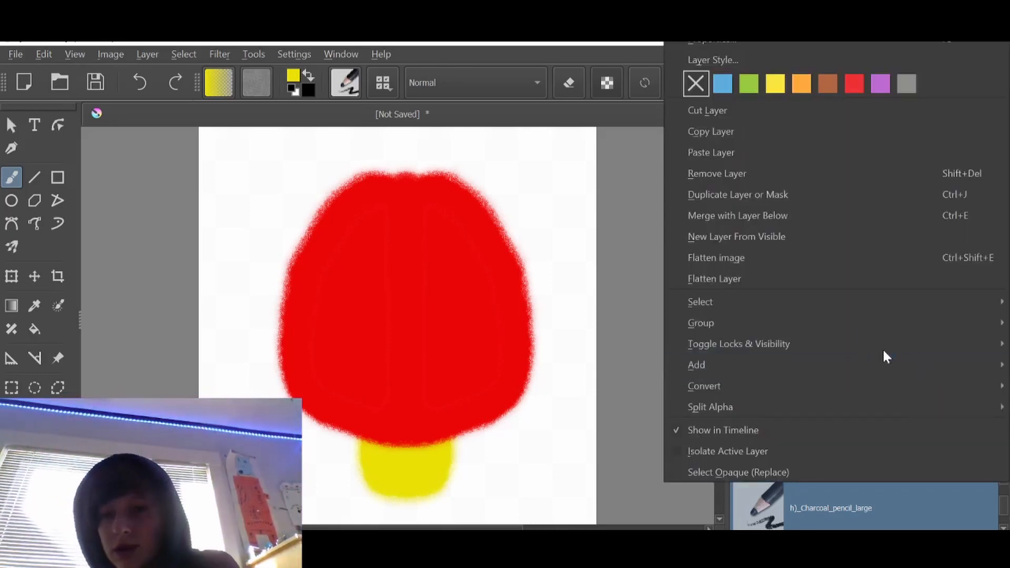
pyautogui.click(774, 195)
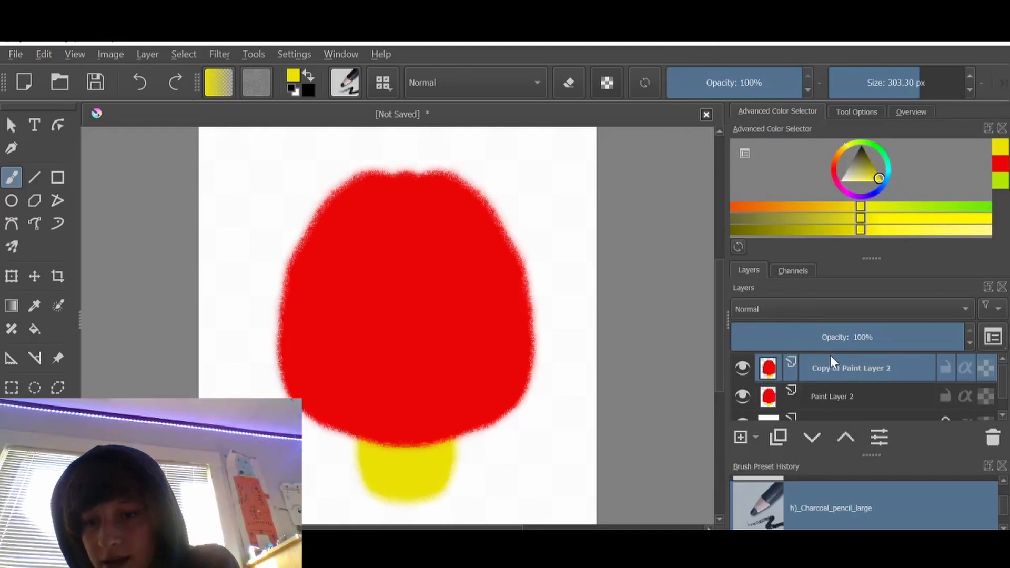
pyautogui.rightClick(911, 372)
pyautogui.moveTo(884, 368)
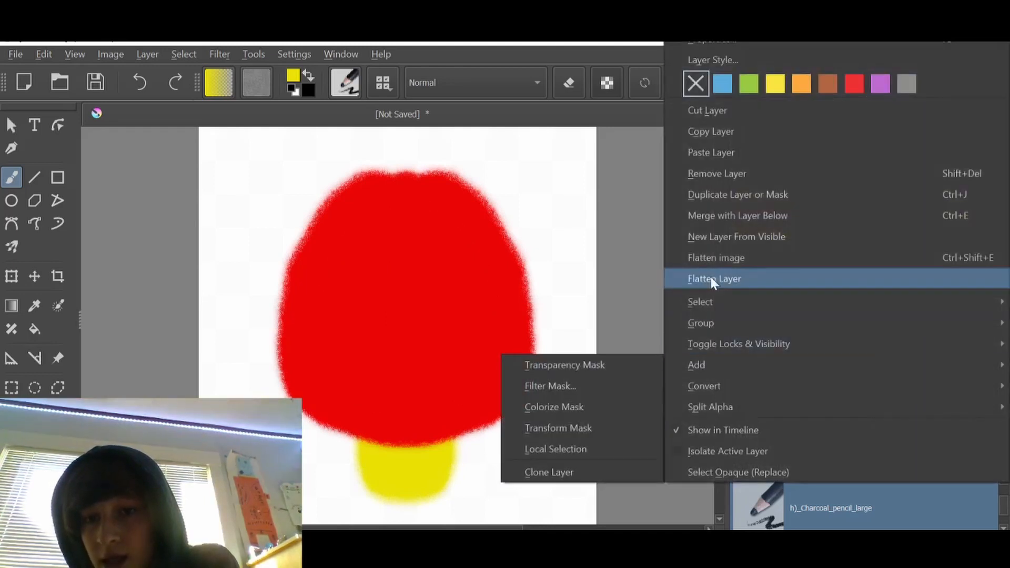
pyautogui.click(626, 295)
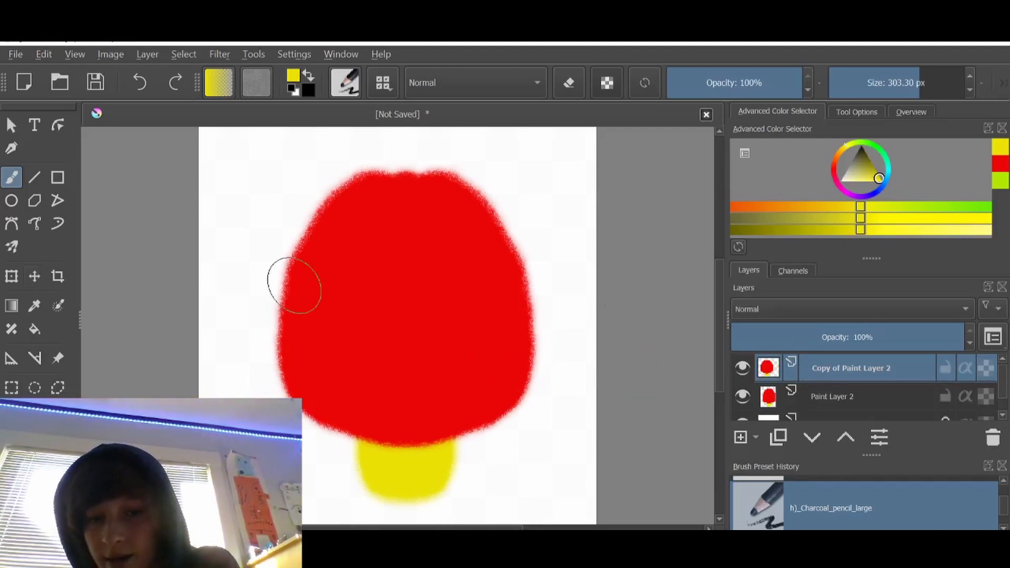
# Move the duplicated layer's artwork slightly to the left and place the copy beneath Paint Layer 2.
pyautogui.click(35, 276)
pyautogui.moveTo(383, 311); pyautogui.dragTo(358, 312)
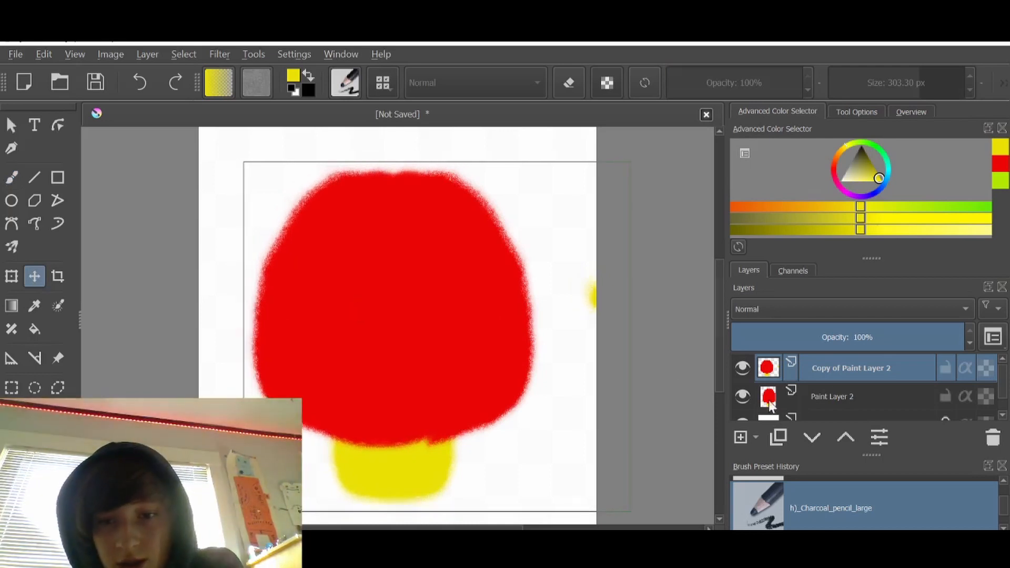
pyautogui.moveTo(877, 381)
pyautogui.mouseDown()
pyautogui.moveTo(873, 405)
pyautogui.moveTo(877, 392)
pyautogui.mouseUp()
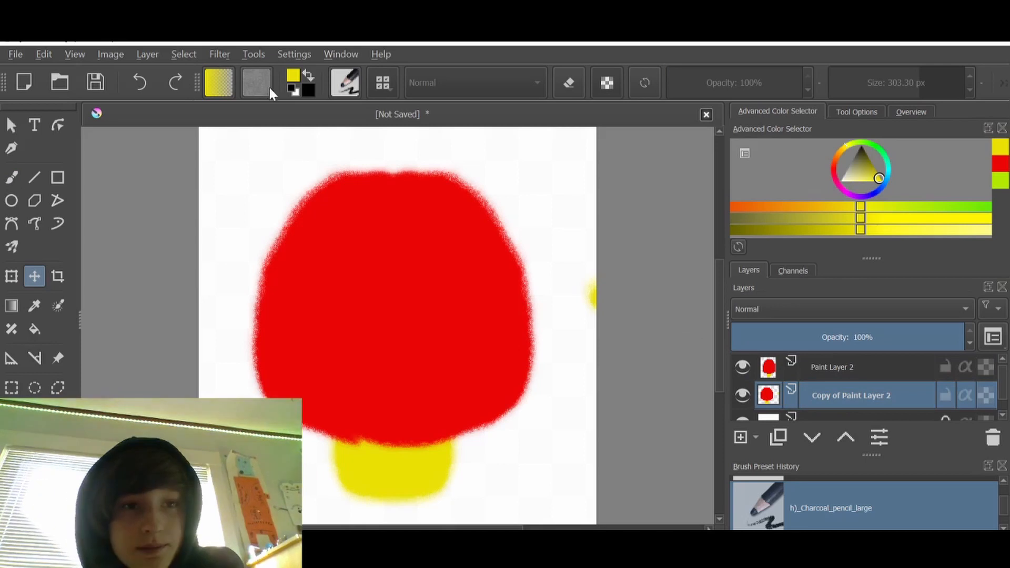
# Darken Copy of Paint Layer 2 with the Levels filter, raising the black input level to 87.
pyautogui.click(227, 54)
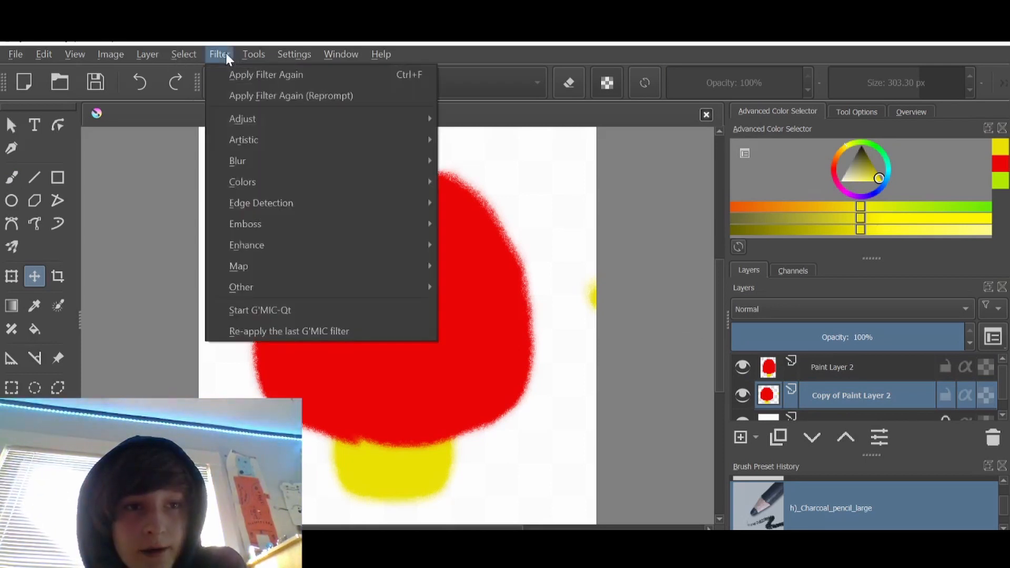
pyautogui.moveTo(228, 116)
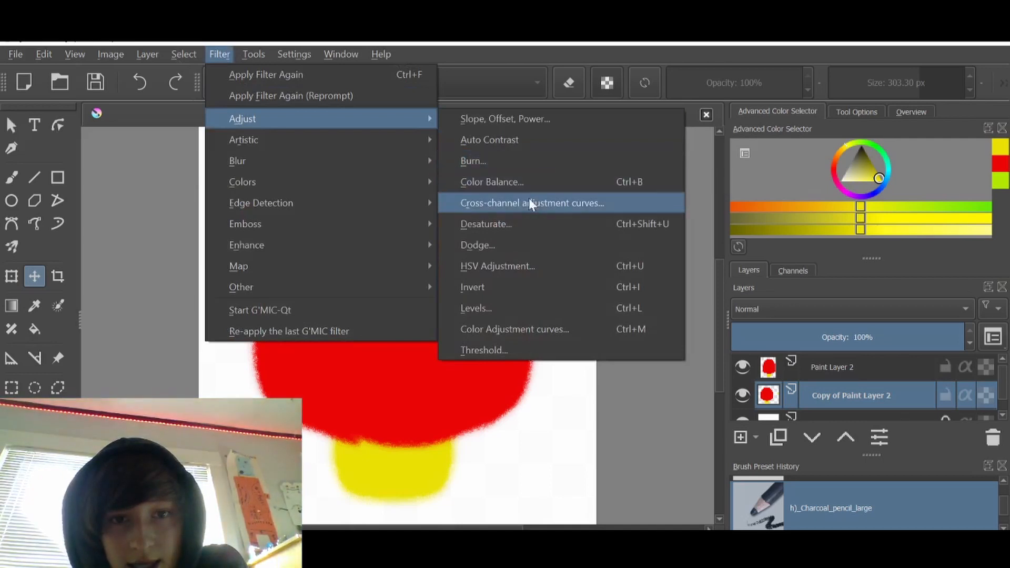
pyautogui.click(501, 302)
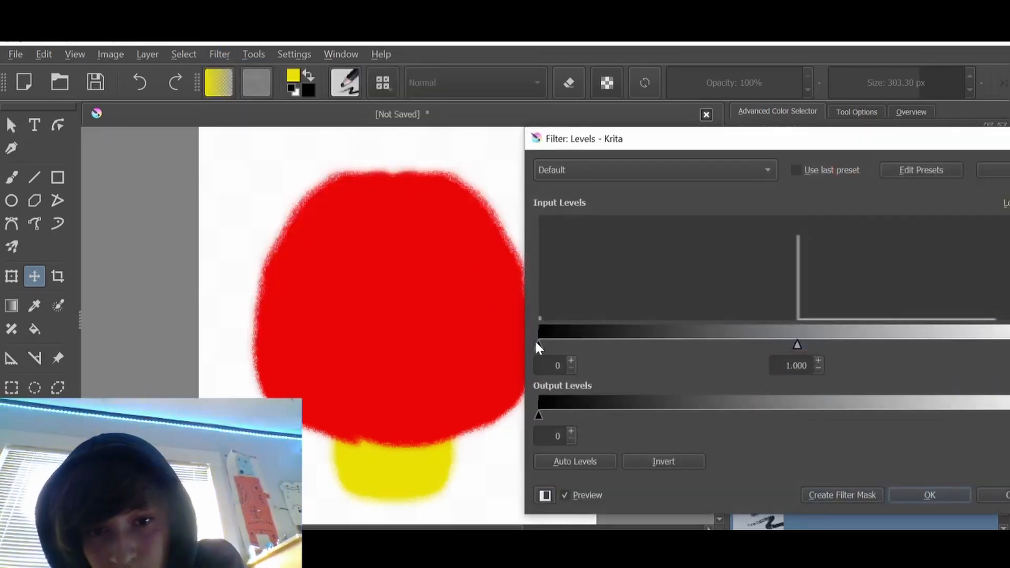
pyautogui.moveTo(538, 345); pyautogui.dragTo(715, 342)
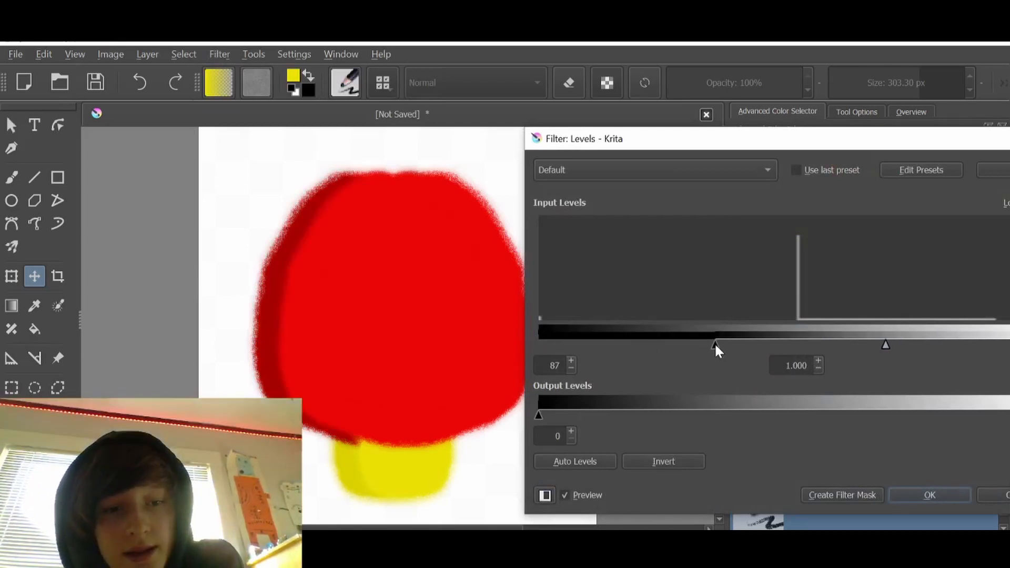
pyautogui.click(929, 494)
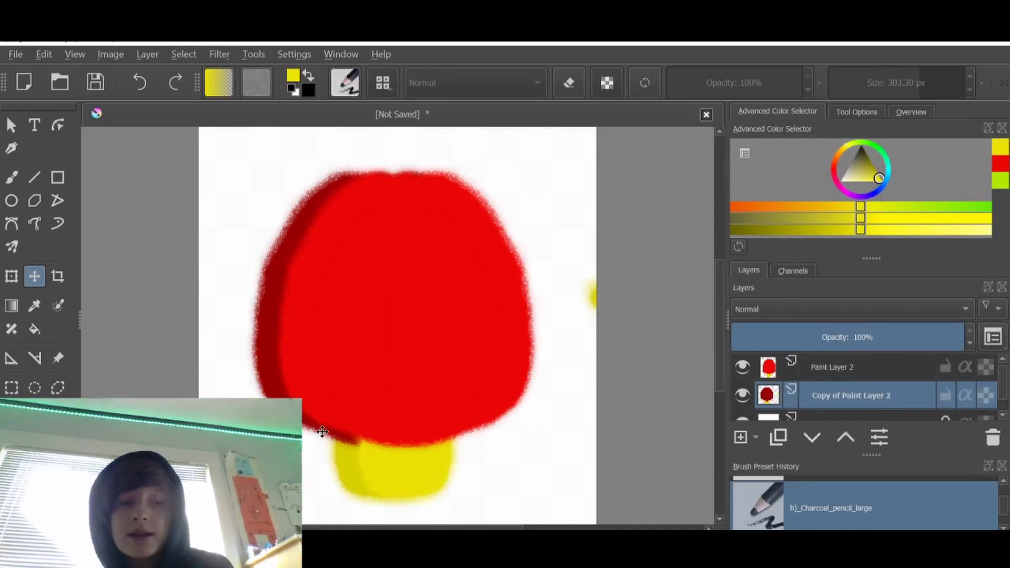
# Shift the darkened copy slightly right and up behind the red shape, then hide it and show it again.
pyautogui.moveTo(344, 430); pyautogui.dragTo(343, 427)
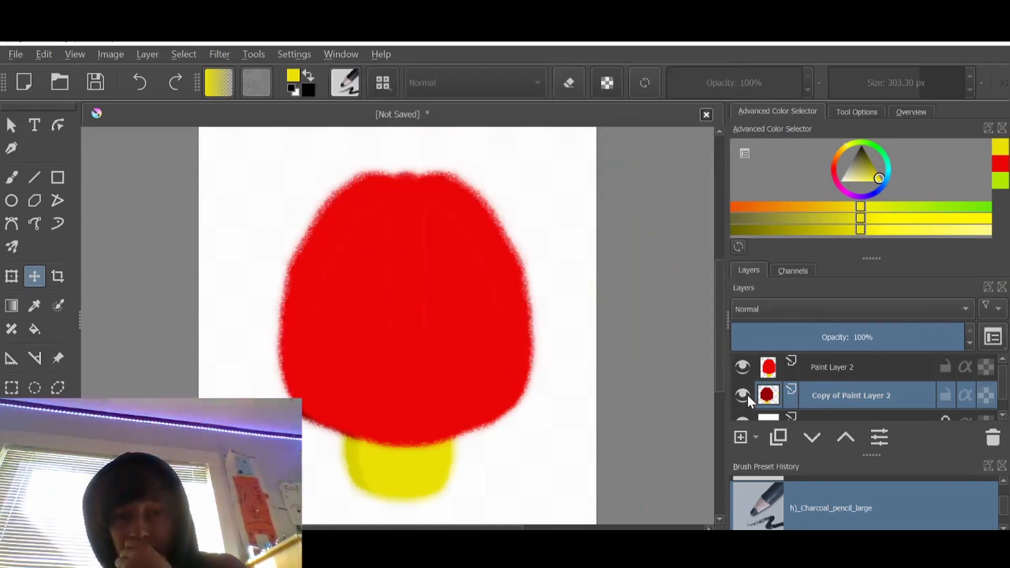
pyautogui.click(747, 392)
pyautogui.click(743, 394)
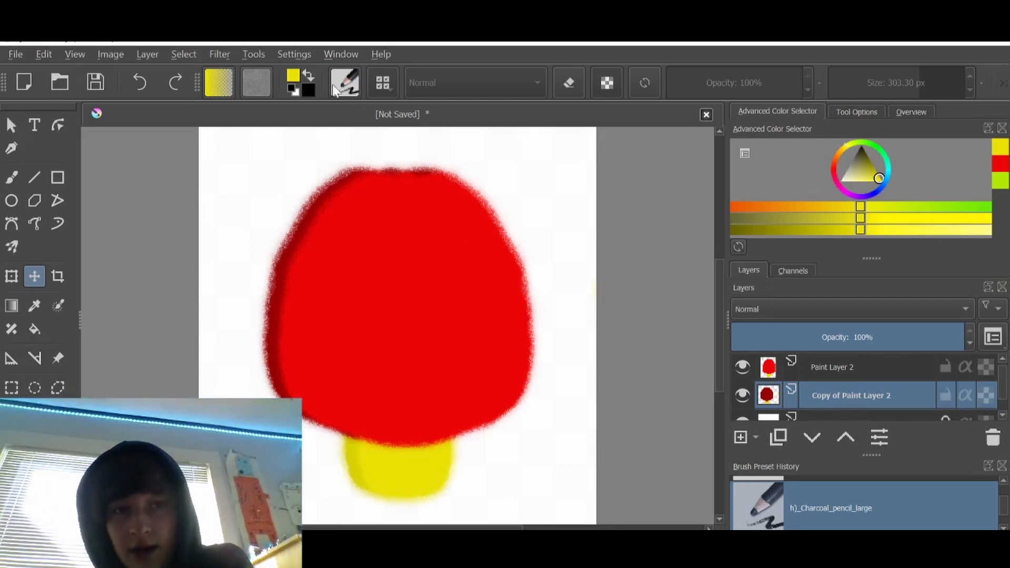
# Set the colour to black, choose the b)_Airbrush_Soft preset, and activate Paint Layer 2 with the Freehand Brush.
pyautogui.rightClick(340, 199)
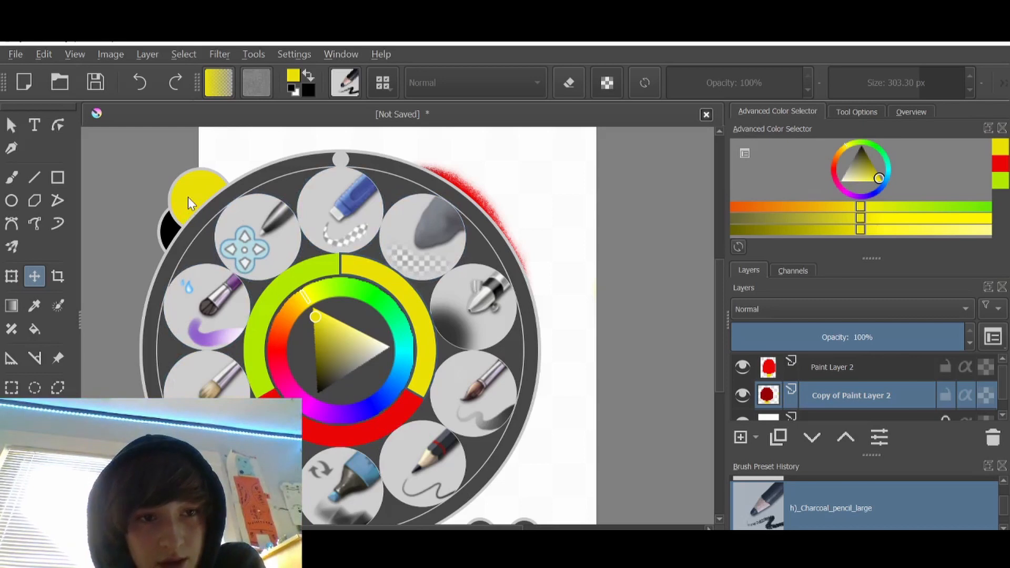
pyautogui.moveTo(327, 315)
pyautogui.mouseDown()
pyautogui.moveTo(340, 340)
pyautogui.moveTo(302, 402)
pyautogui.moveTo(299, 380)
pyautogui.mouseUp()
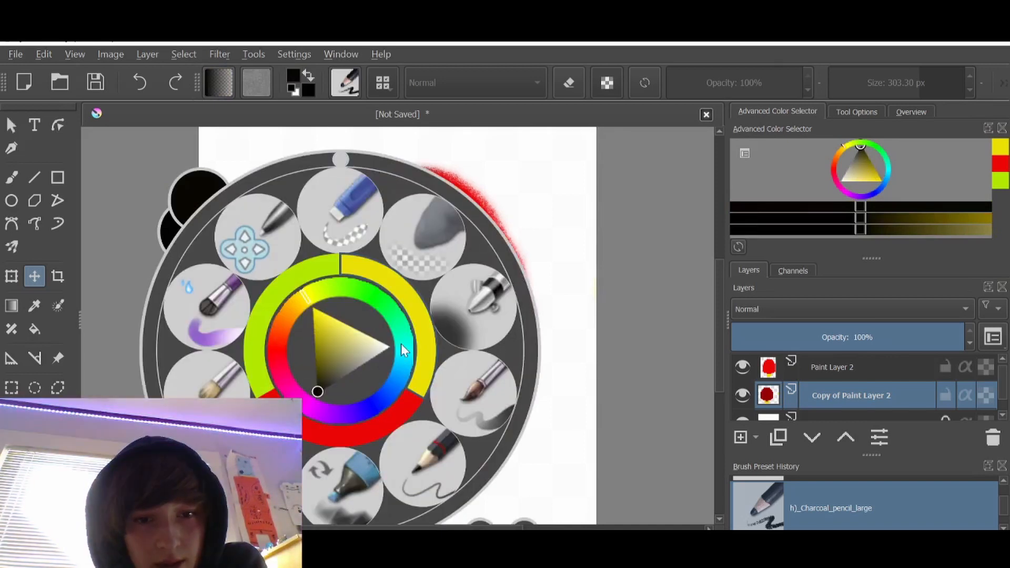
pyautogui.click(468, 295)
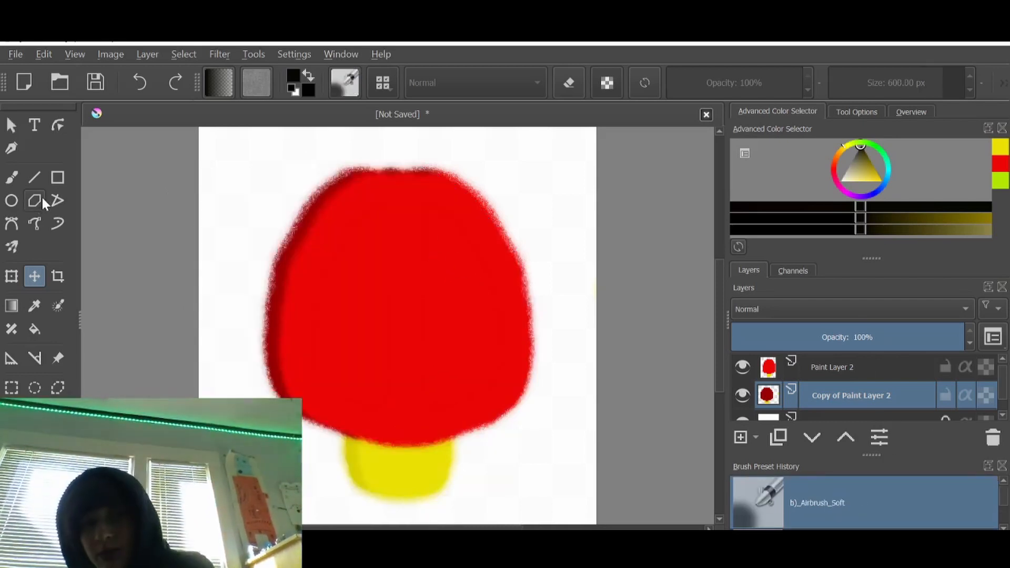
pyautogui.click(12, 177)
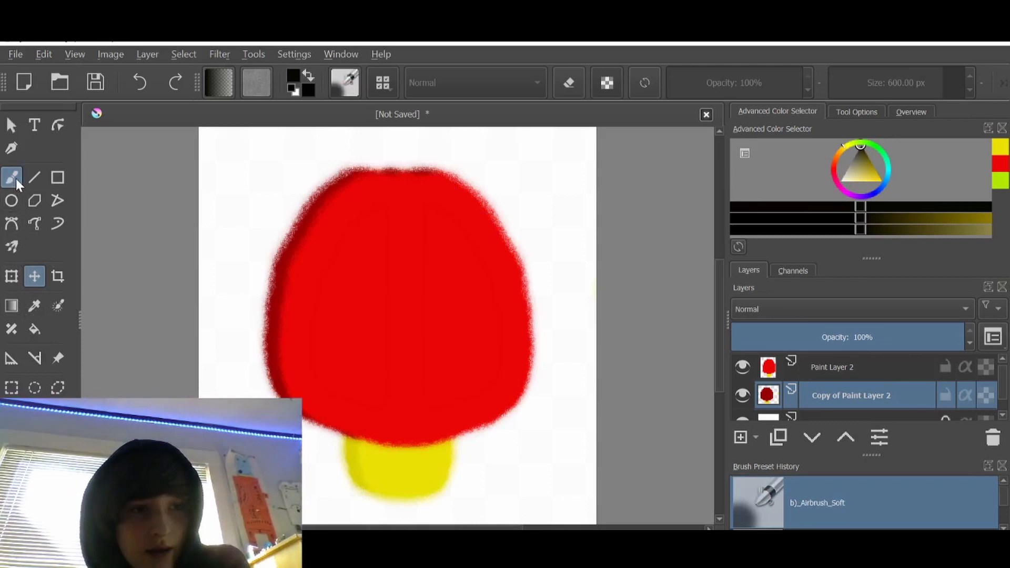
pyautogui.click(863, 363)
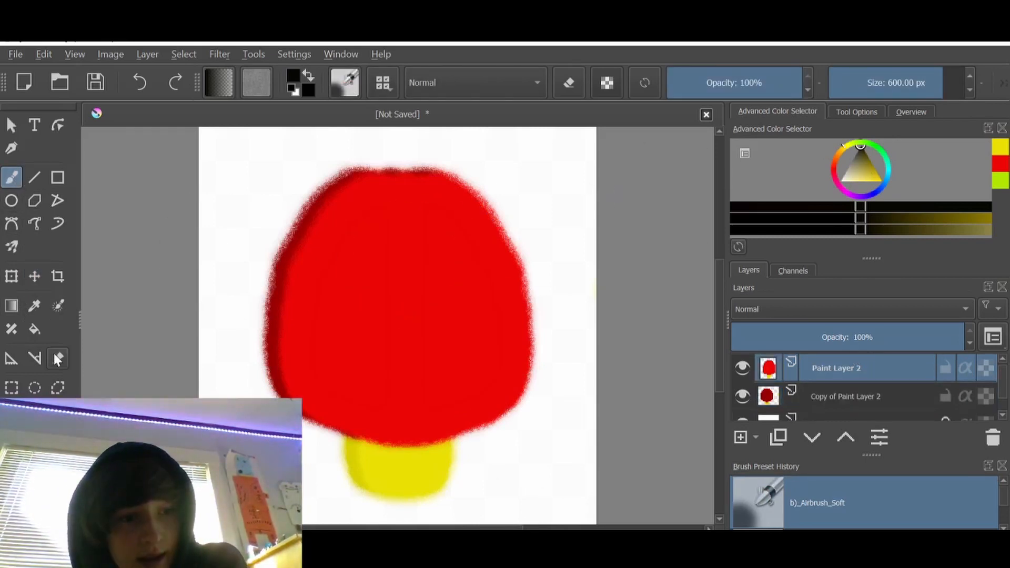
# Sample the red of the large shape, darken it slightly for shading, and return to the Freehand Brush.
pyautogui.click(33, 306)
pyautogui.click(315, 321)
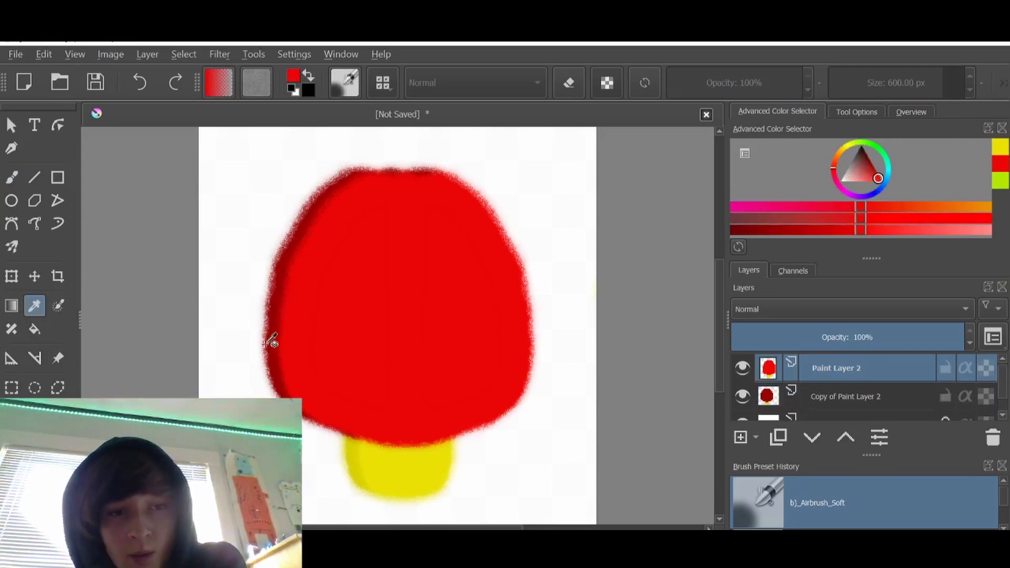
pyautogui.click(871, 170)
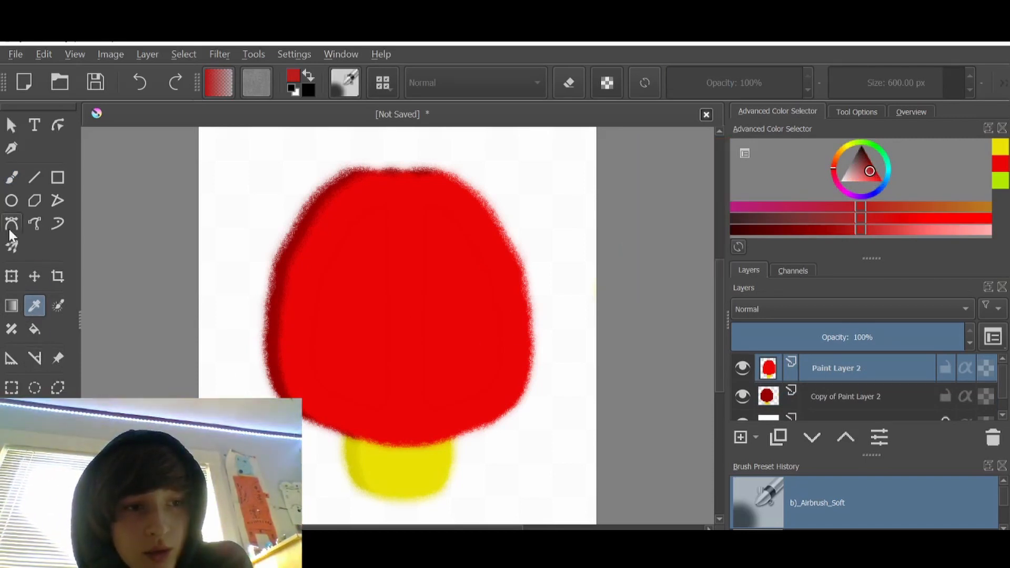
pyautogui.click(11, 177)
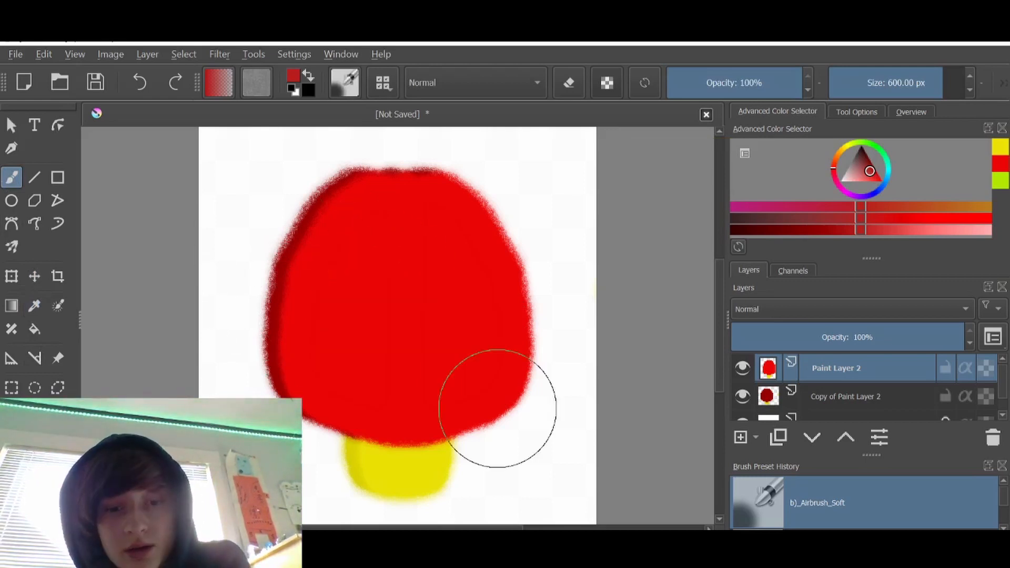
# Set the brush size to 201.17 px, try dark red strokes on and beyond the shape's left side, and undo them.
pyautogui.moveTo(950, 79)
pyautogui.mouseDown()
pyautogui.moveTo(315, 273)
pyautogui.moveTo(306, 395)
pyautogui.mouseUp()
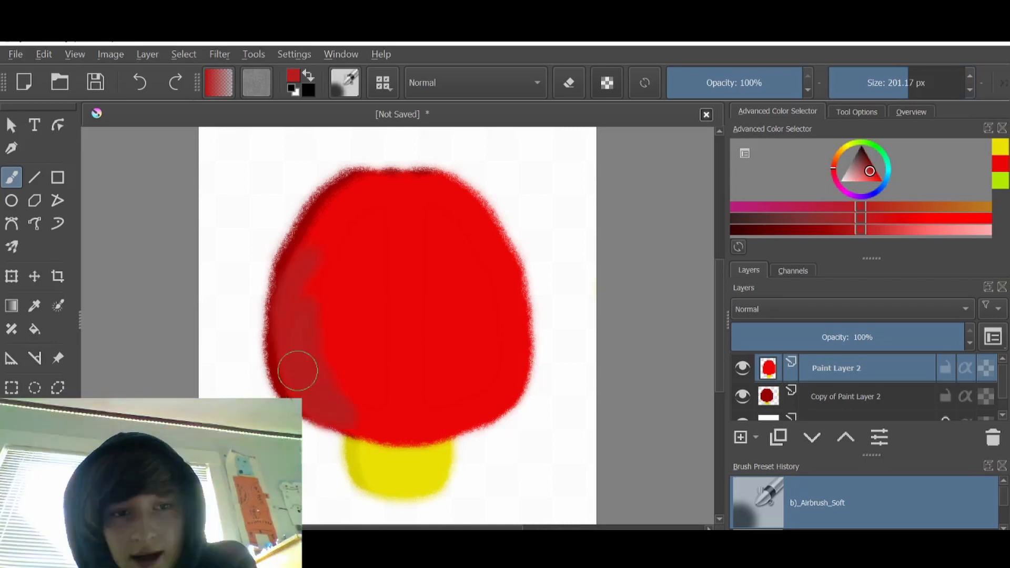
pyautogui.moveTo(298, 371)
pyautogui.mouseDown()
pyautogui.moveTo(337, 235)
pyautogui.moveTo(352, 227)
pyautogui.mouseUp()
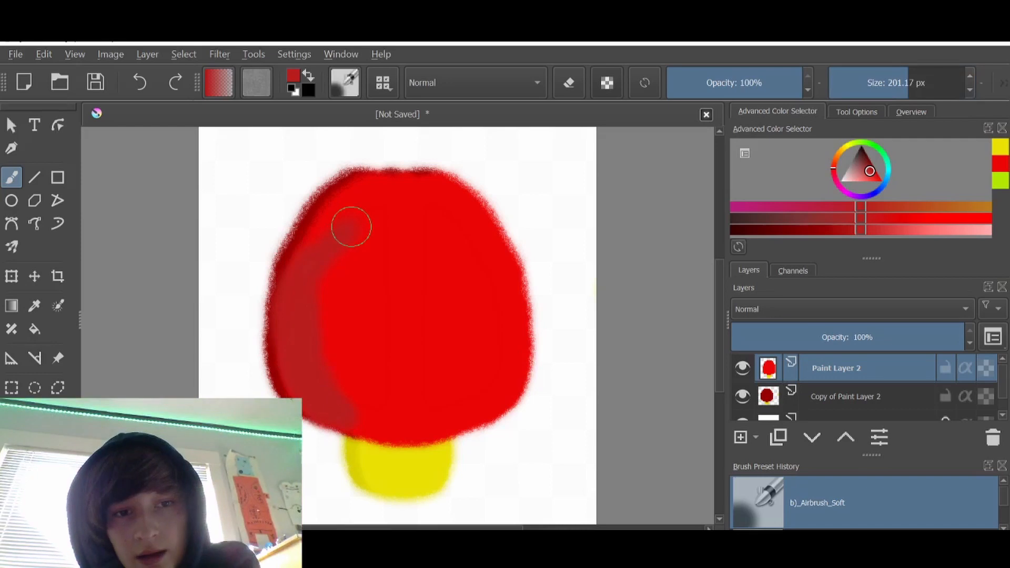
pyautogui.hotkey('ctrl', 'z')
pyautogui.hotkey('ctrl', 'z')
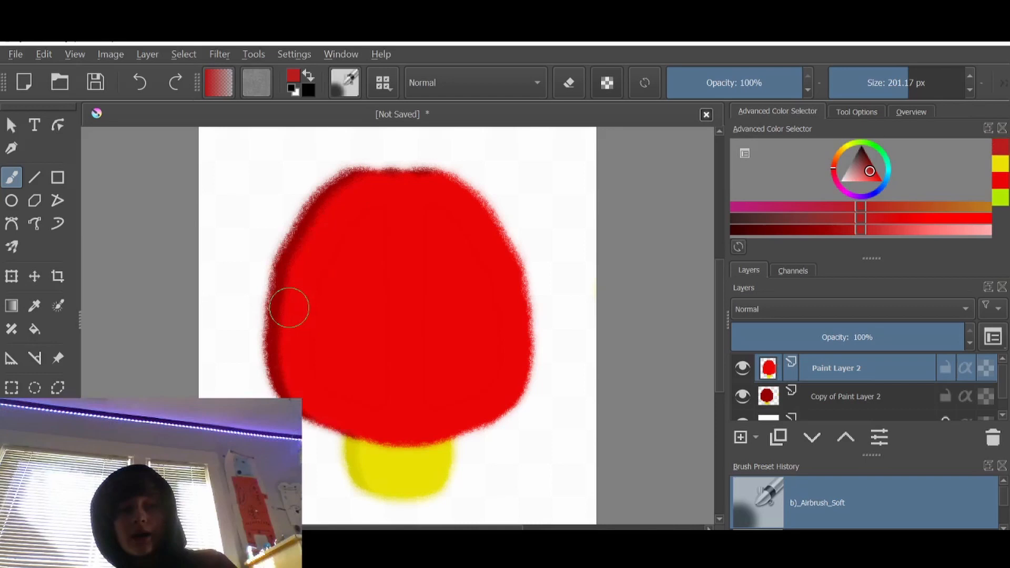
pyautogui.moveTo(290, 238); pyautogui.dragTo(208, 247)
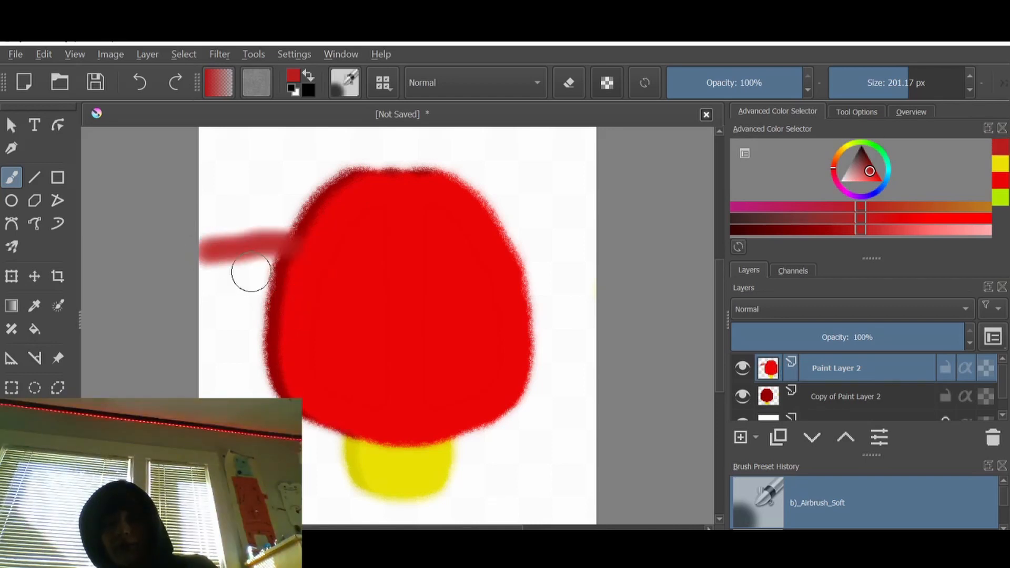
pyautogui.hotkey('ctrl', 'z')
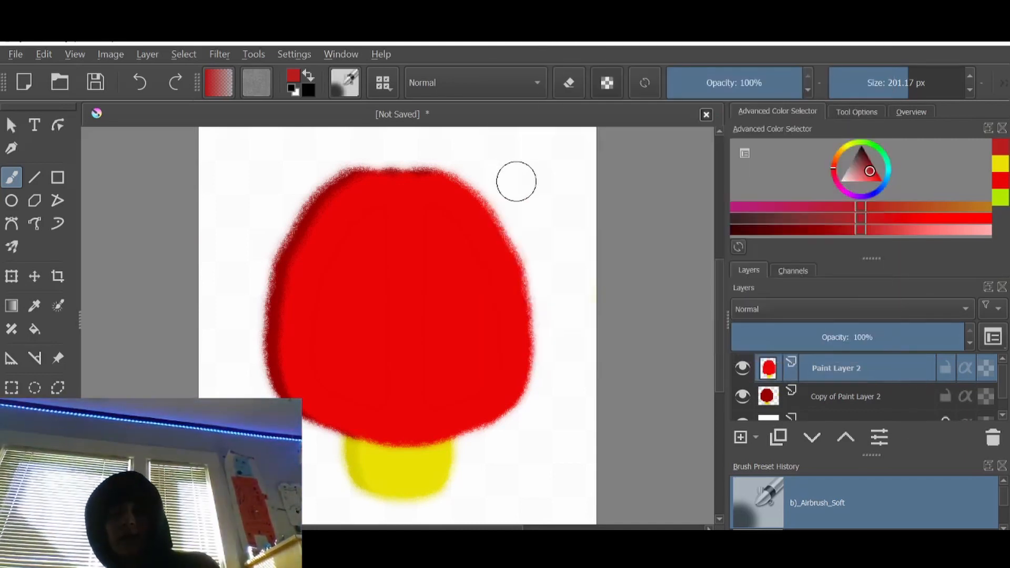
# Create a clipping group from Paint Layer 2 and shade the shape's left side and part of the yellow base dark red on its Mask Layer.
pyautogui.keyDown('ctrl'); pyautogui.click(525, 240); pyautogui.keyUp('ctrl')
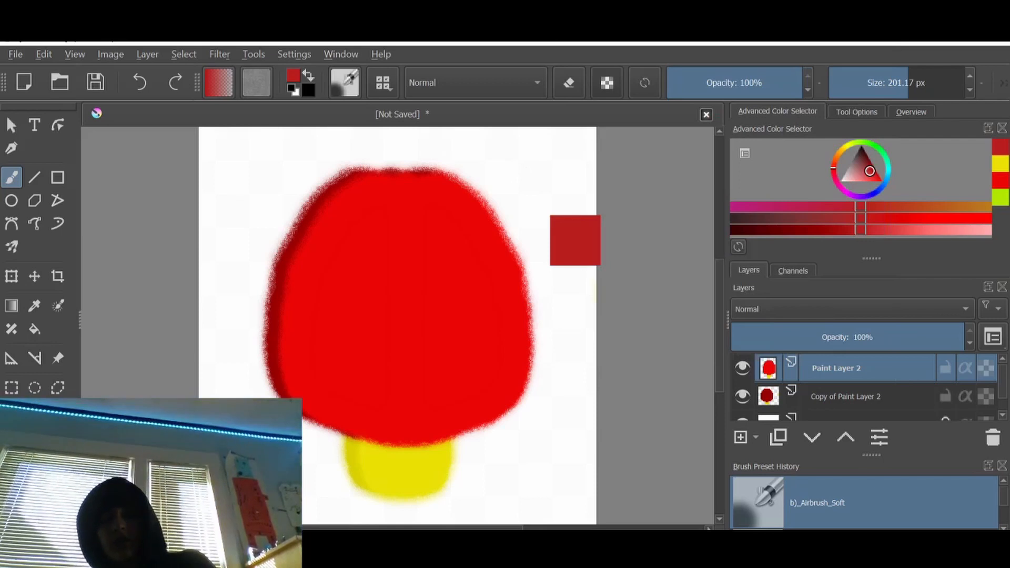
pyautogui.hotkey('ctrl', 'shift', 'g')
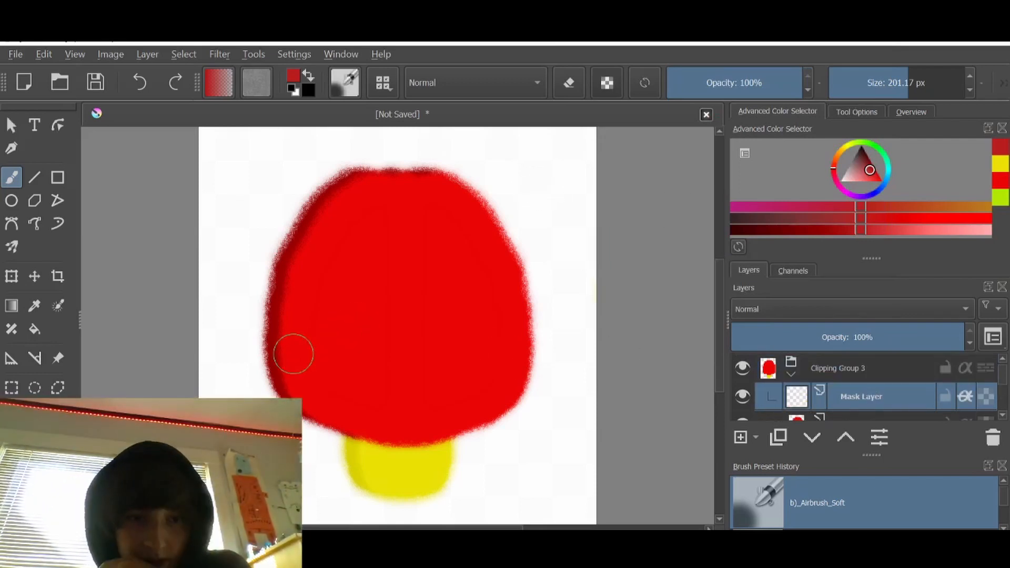
pyautogui.moveTo(293, 354); pyautogui.dragTo(300, 296)
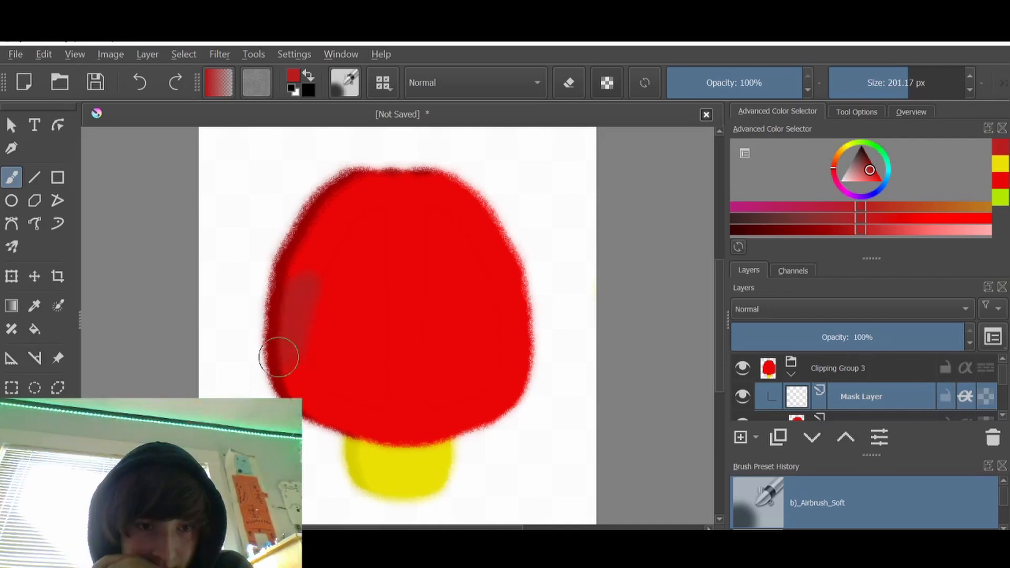
pyautogui.moveTo(275, 356)
pyautogui.mouseDown()
pyautogui.moveTo(342, 422)
pyautogui.moveTo(338, 403)
pyautogui.moveTo(367, 432)
pyautogui.moveTo(313, 355)
pyautogui.moveTo(312, 293)
pyautogui.moveTo(321, 206)
pyautogui.moveTo(356, 358)
pyautogui.moveTo(384, 195)
pyautogui.moveTo(356, 211)
pyautogui.moveTo(362, 428)
pyautogui.moveTo(395, 480)
pyautogui.mouseUp()
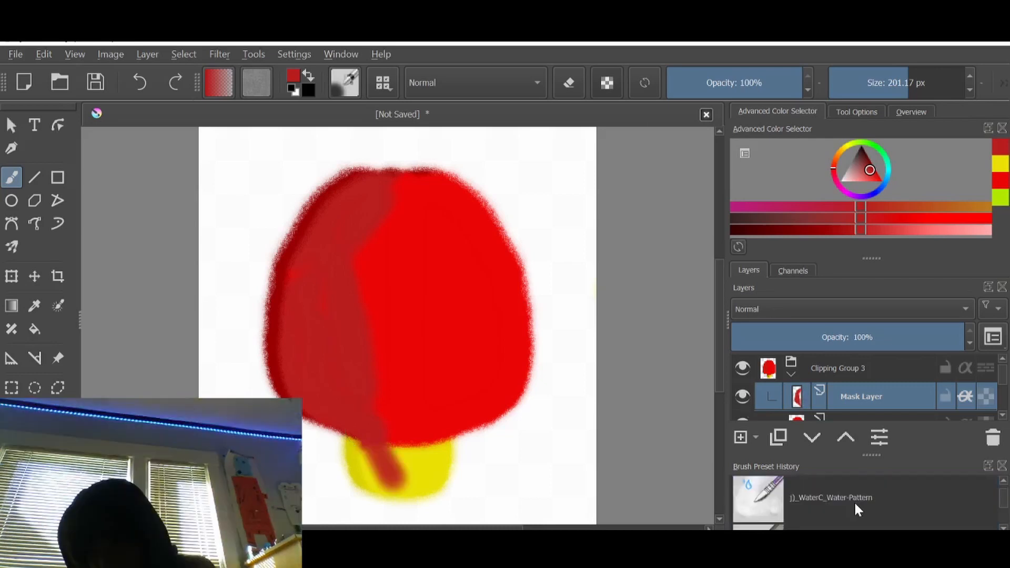
# Look through the brush presets and choose the deevad 1a eraser thin preset.
pyautogui.scroll(-3, 854, 501)
pyautogui.scroll(3, 813, 521)
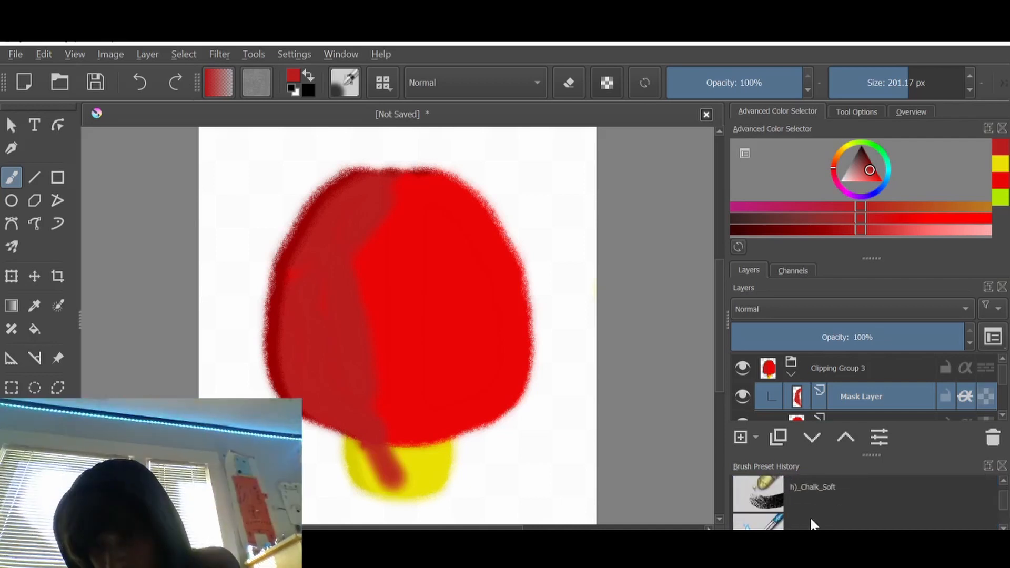
pyautogui.click(344, 86)
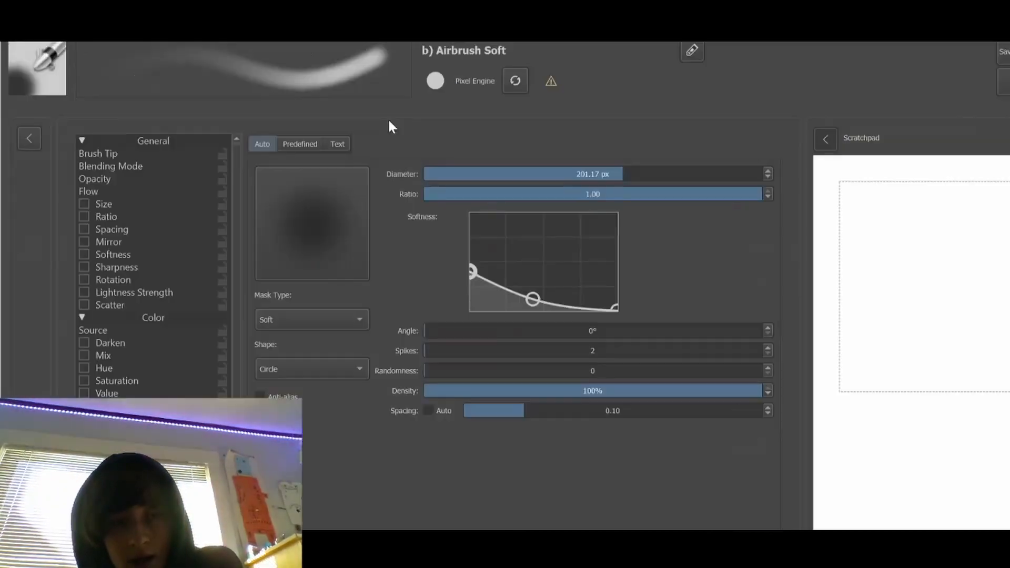
pyautogui.click(28, 138)
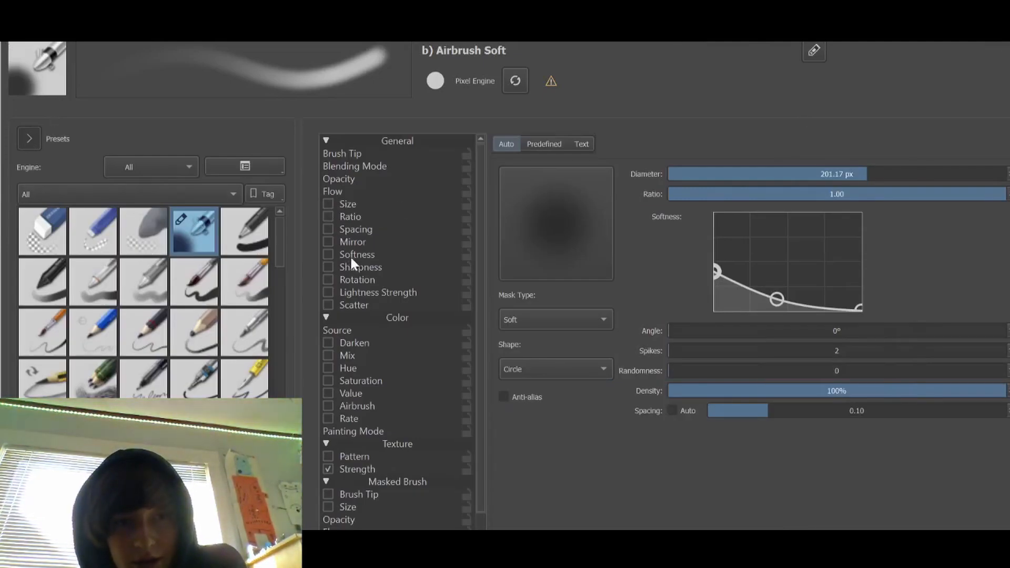
pyautogui.scroll(-1, 221, 348)
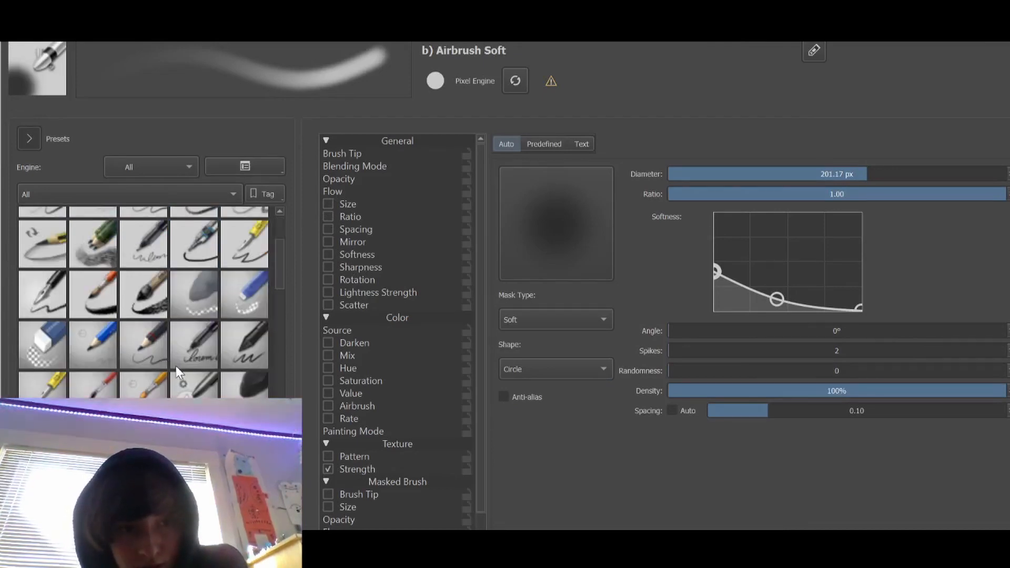
pyautogui.scroll(1, 179, 367)
pyautogui.click(42, 232)
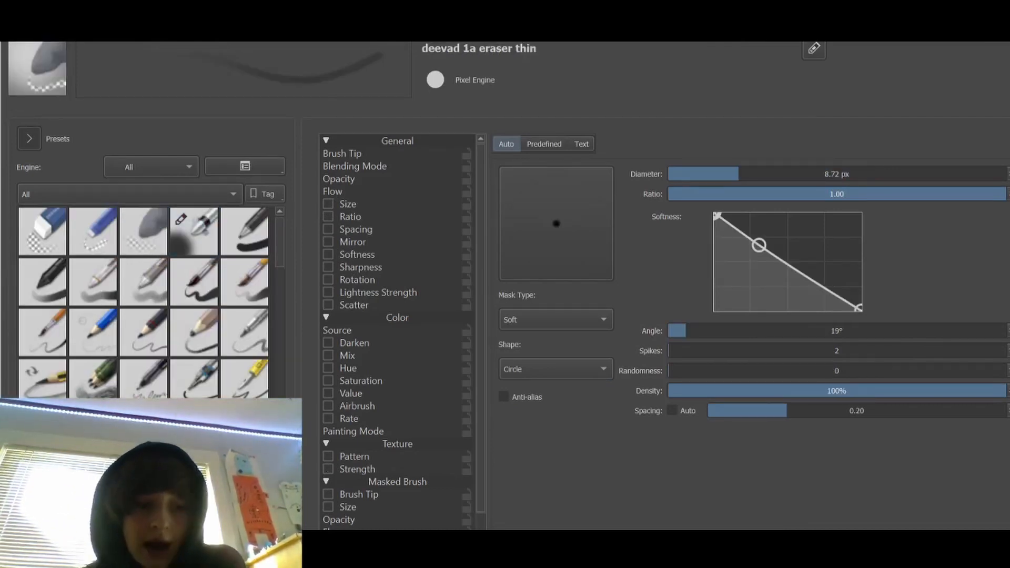
pyautogui.press('Escape')
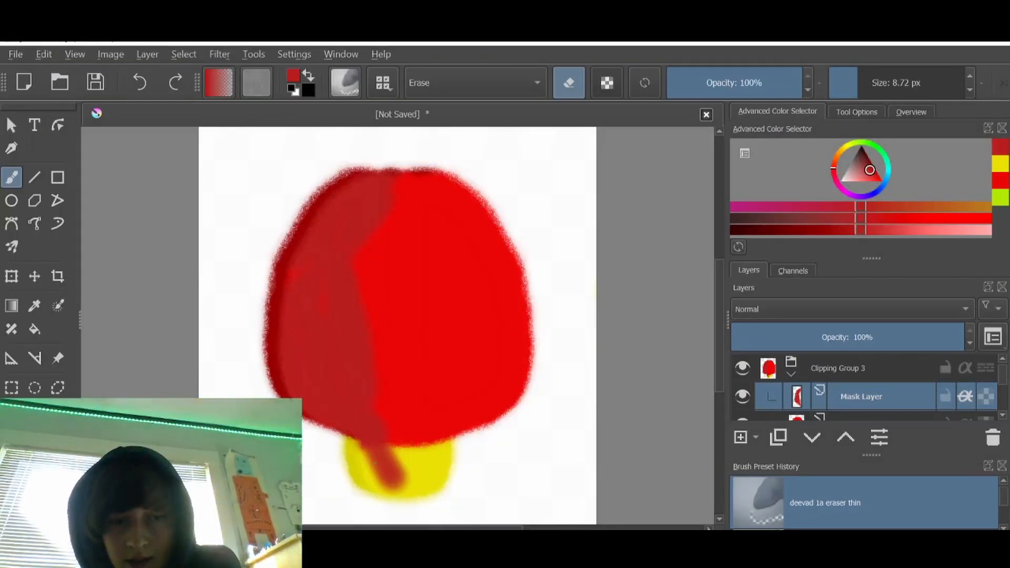
# Set the eraser size to 70.99 px and erase the dark red shading from the yellow base on the Mask Layer.
pyautogui.moveTo(375, 463); pyautogui.dragTo(390, 468)
pyautogui.moveTo(845, 83); pyautogui.dragTo(884, 84)
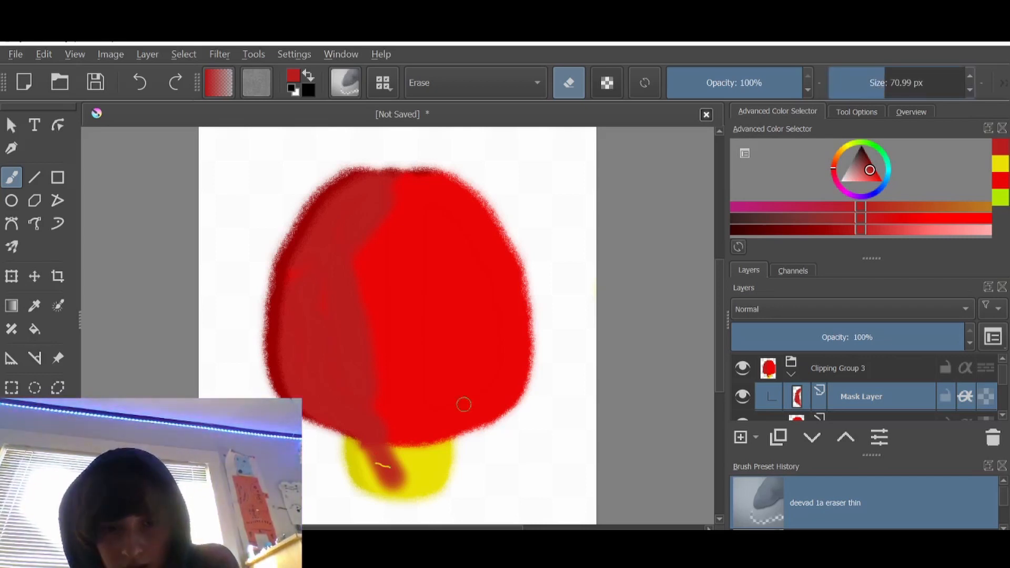
pyautogui.moveTo(353, 451)
pyautogui.mouseDown()
pyautogui.moveTo(397, 452)
pyautogui.moveTo(383, 474)
pyautogui.moveTo(401, 472)
pyautogui.moveTo(397, 483)
pyautogui.moveTo(381, 485)
pyautogui.moveTo(393, 484)
pyautogui.moveTo(361, 463)
pyautogui.moveTo(376, 484)
pyautogui.mouseUp()
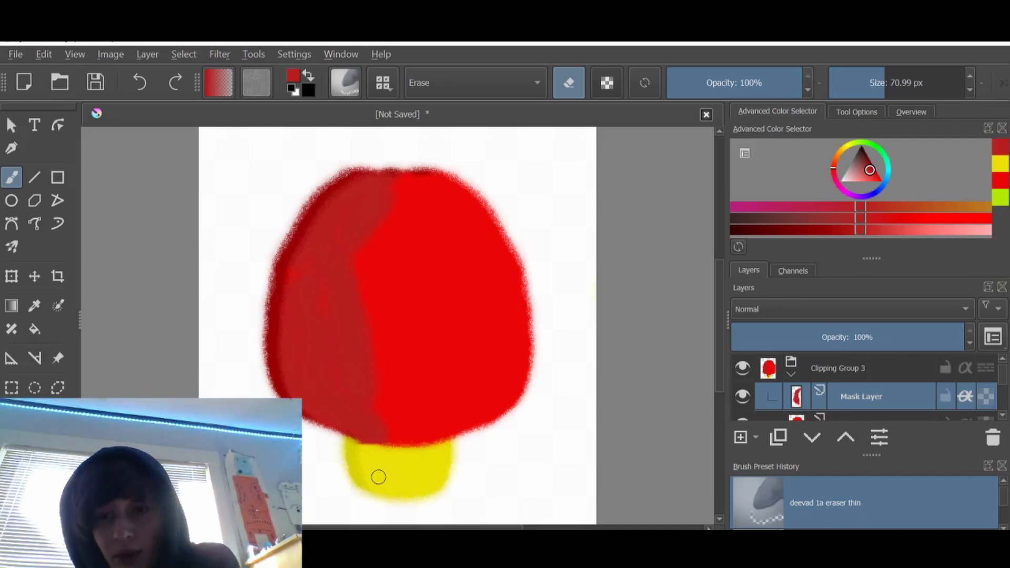
# Select Clipping Group 3 and check the drawing by switching the horizontally mirrored canvas view on and off repeatedly.
pyautogui.click(886, 369)
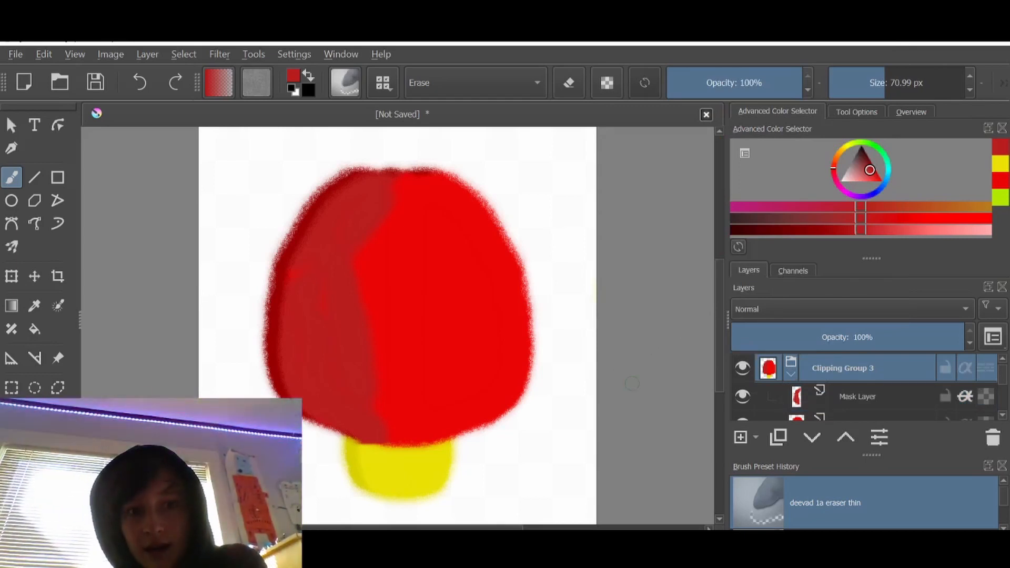
pyautogui.press('m')
pyautogui.press('m')
pyautogui.press('m')
pyautogui.press('m')
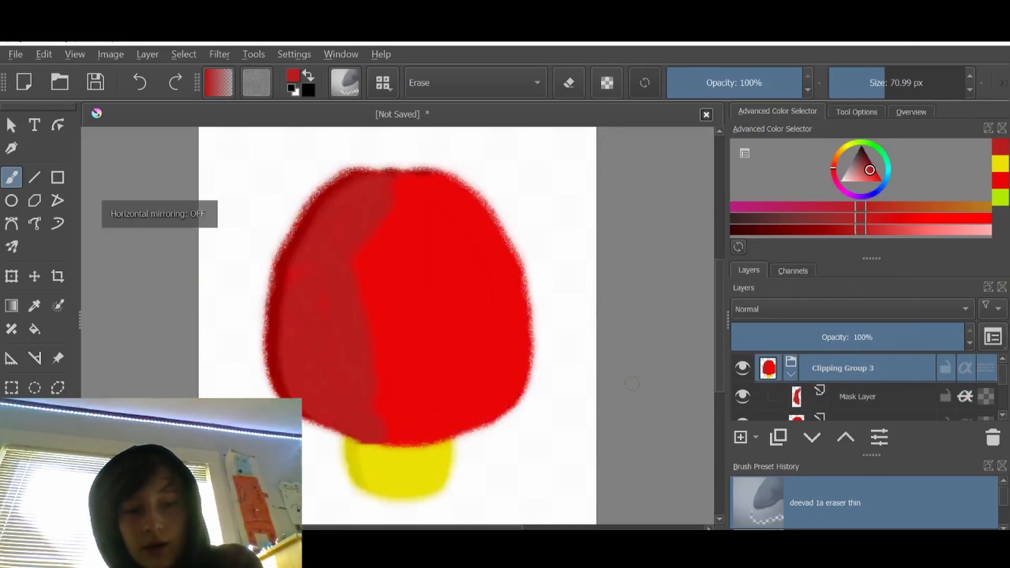
pyautogui.press('m')
pyautogui.press('m')
pyautogui.press('m')
pyautogui.press('m')
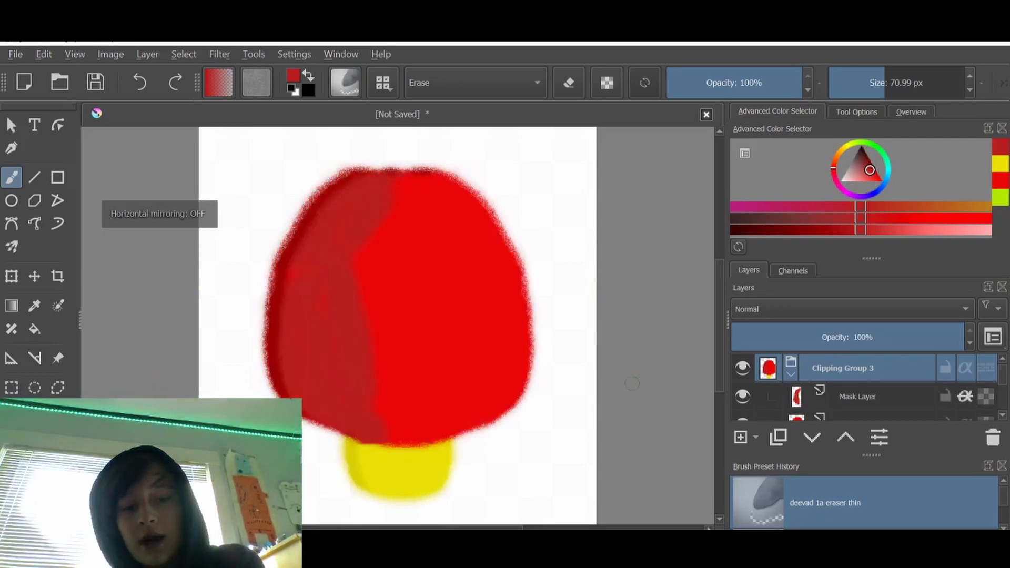
pyautogui.press('m')
pyautogui.press('m')
pyautogui.press('m')
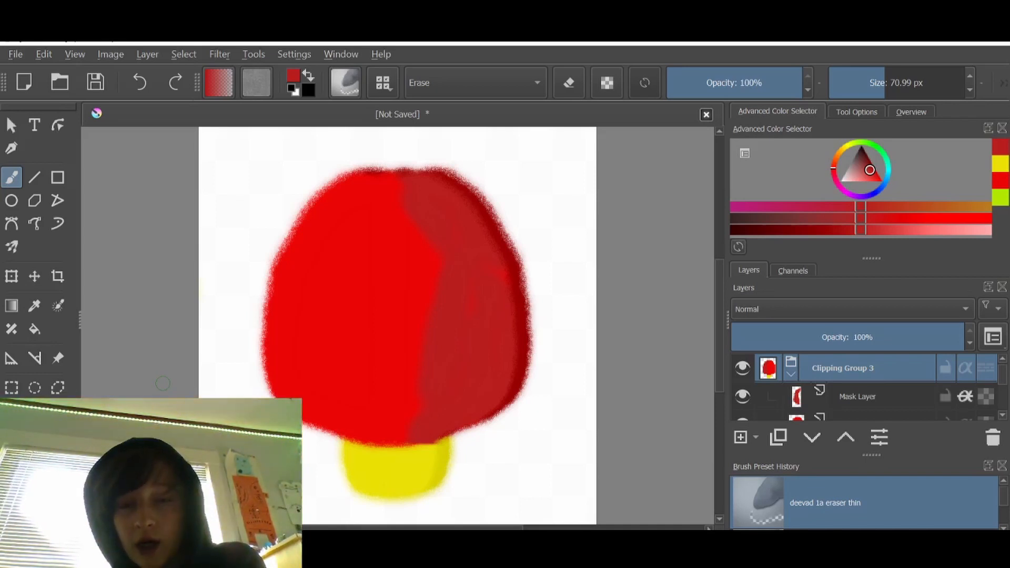
pyautogui.press('m')
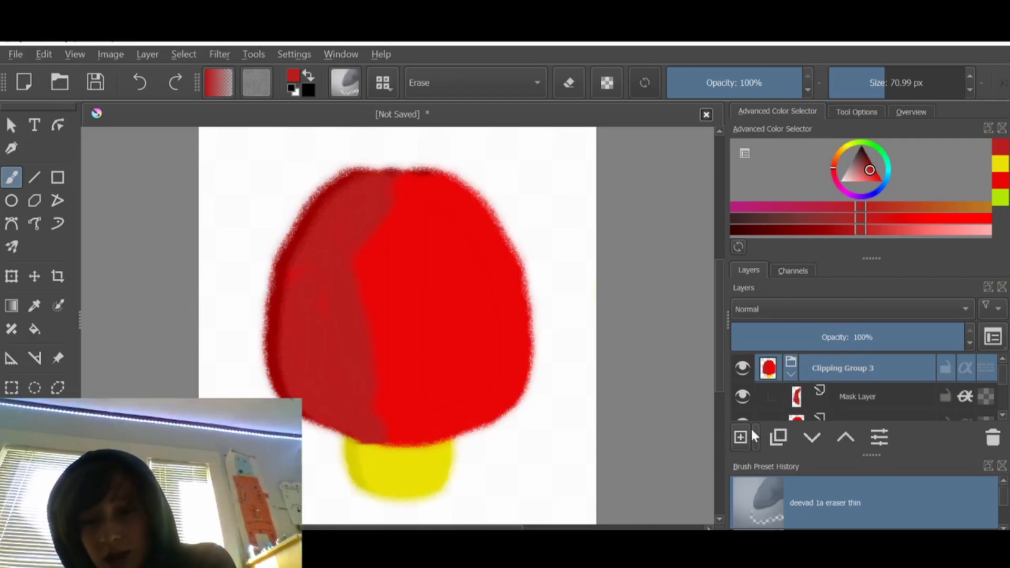
# Add a new paint layer above Clipping Group 3 and set the brush colour to black.
pyautogui.click(740, 438)
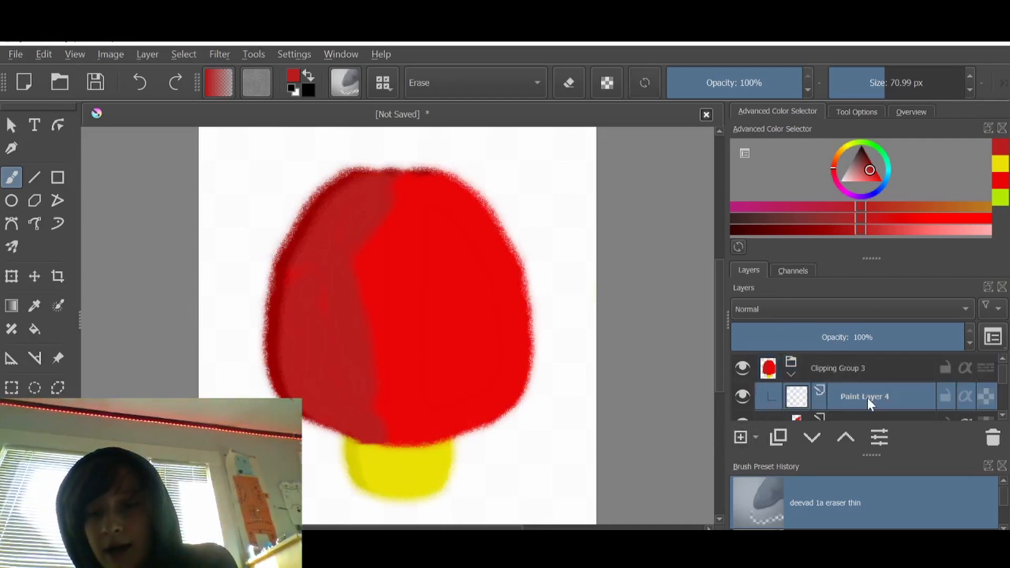
pyautogui.moveTo(867, 398); pyautogui.dragTo(864, 353)
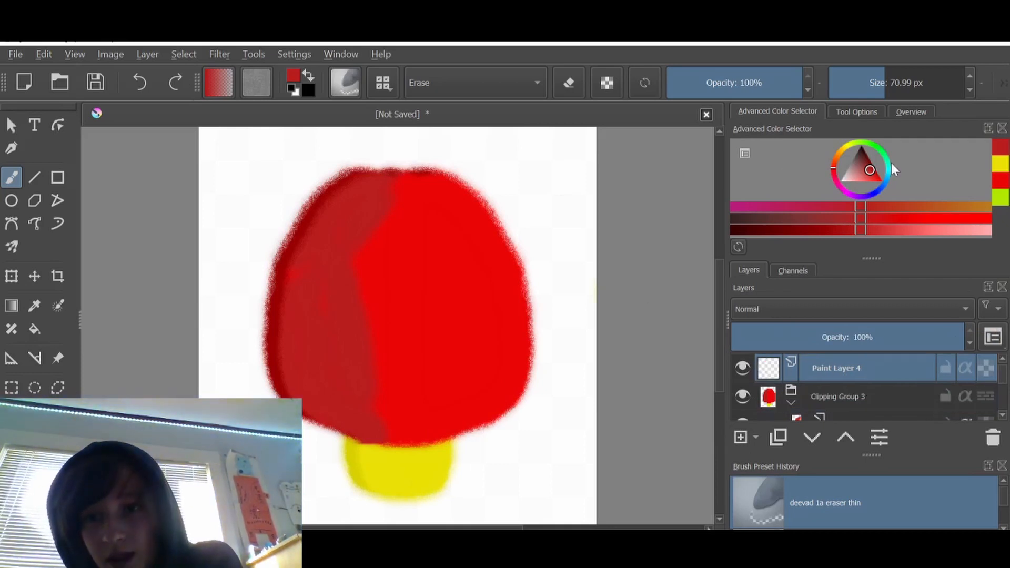
pyautogui.moveTo(870, 165); pyautogui.dragTo(860, 120)
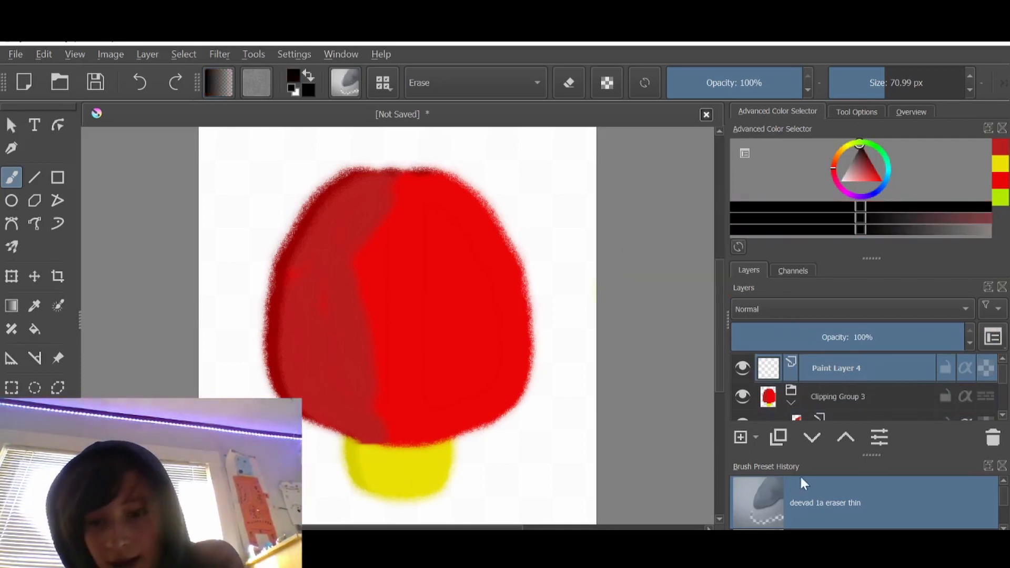
# Look through the brush presets, trying z) Stamp Grass, and choose the b) Basic-1 preset.
pyautogui.scroll(-3, 811, 500)
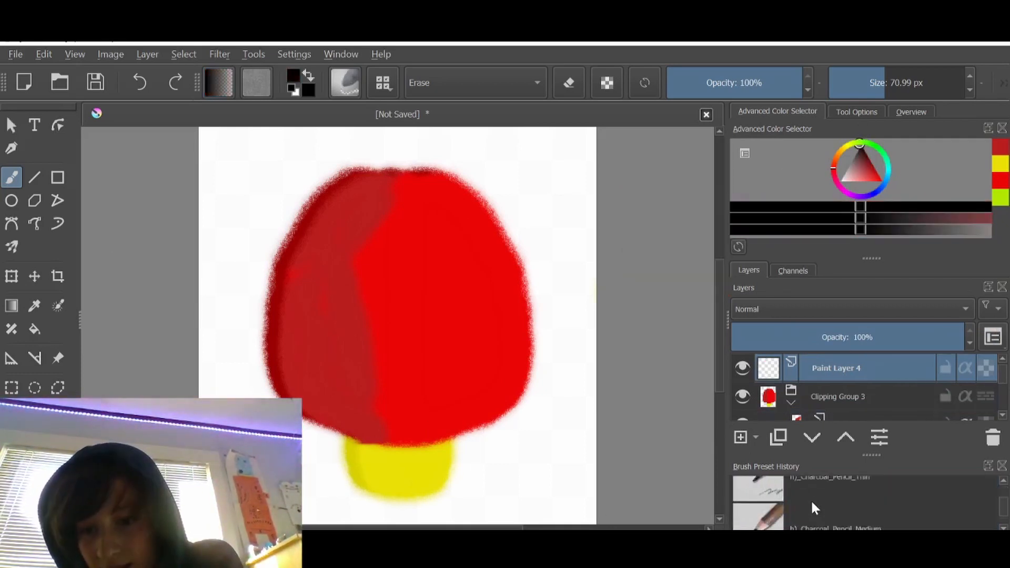
pyautogui.click(337, 77)
pyautogui.scroll(2, 164, 340)
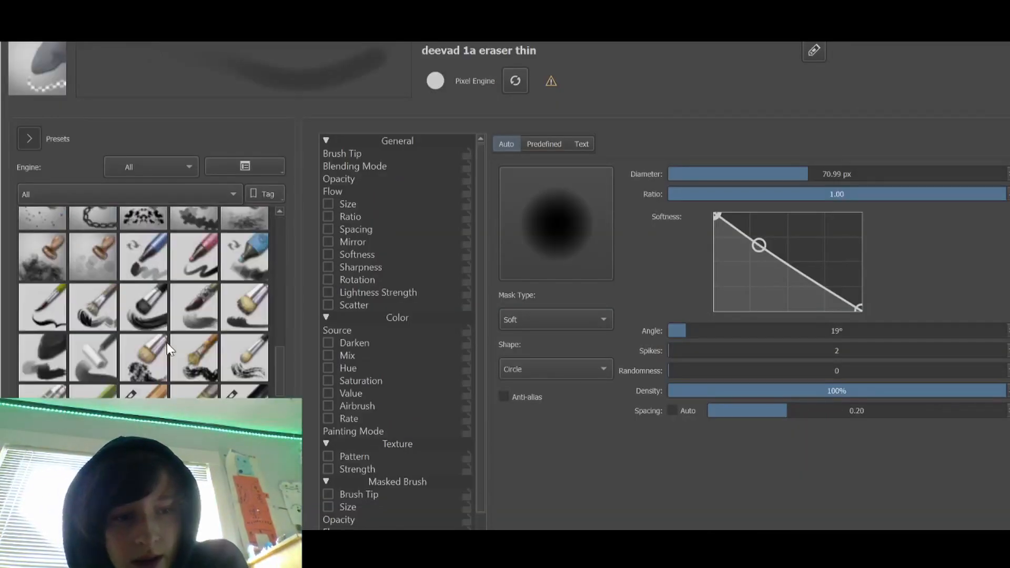
pyautogui.scroll(-10, 168, 348)
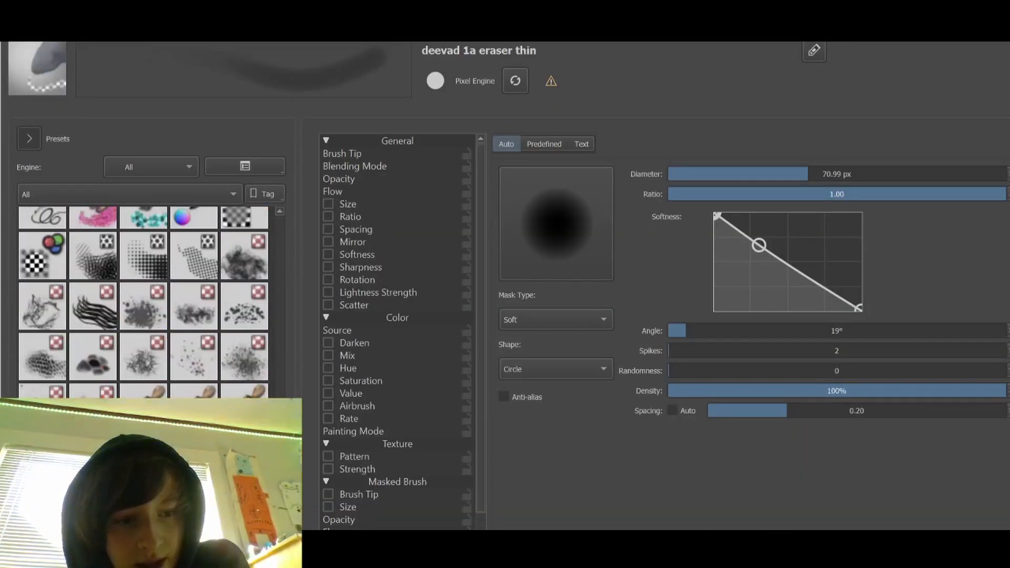
pyautogui.click(244, 392)
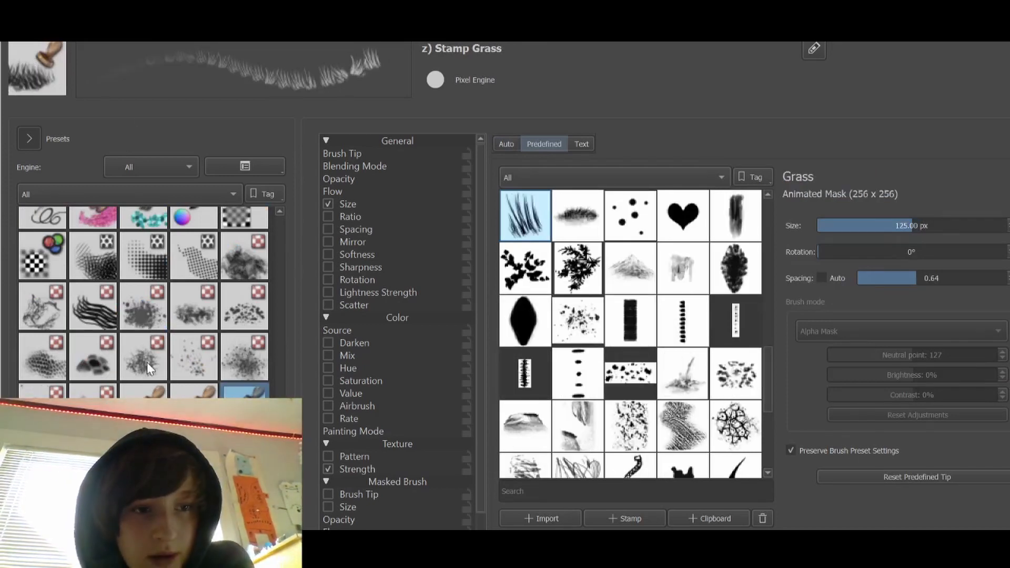
pyautogui.scroll(5, 210, 316)
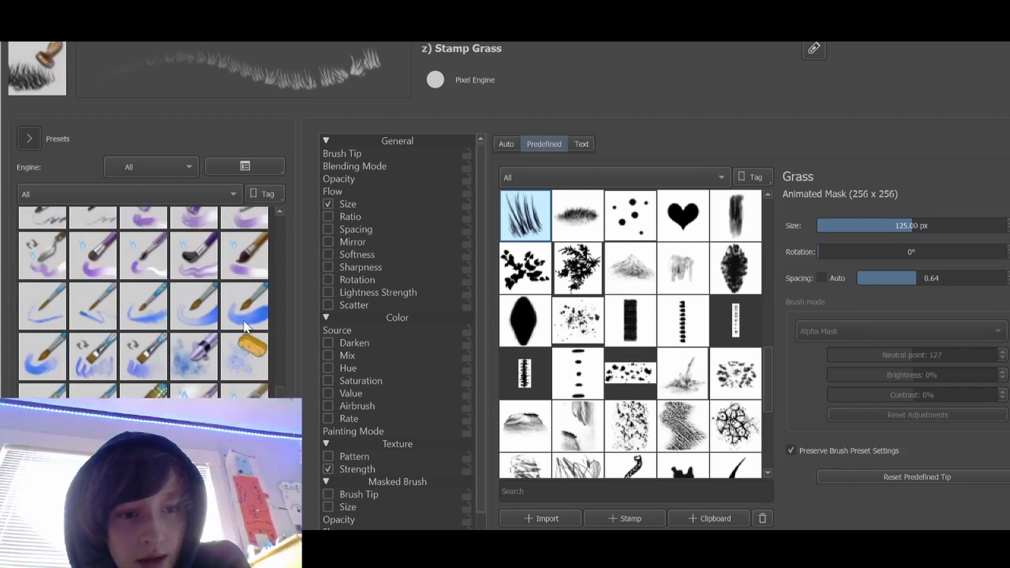
pyautogui.scroll(10, 245, 327)
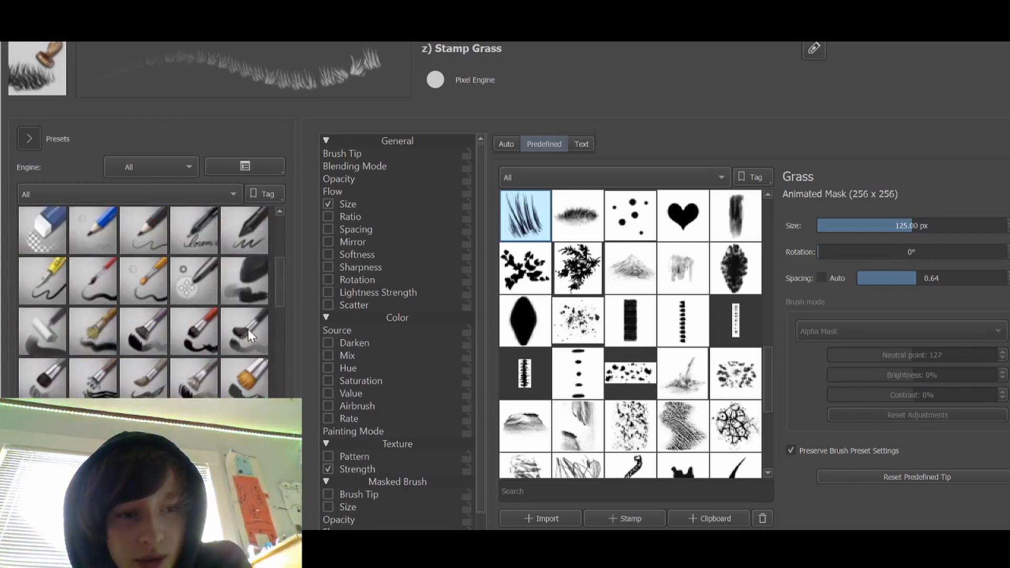
pyautogui.scroll(5, 246, 330)
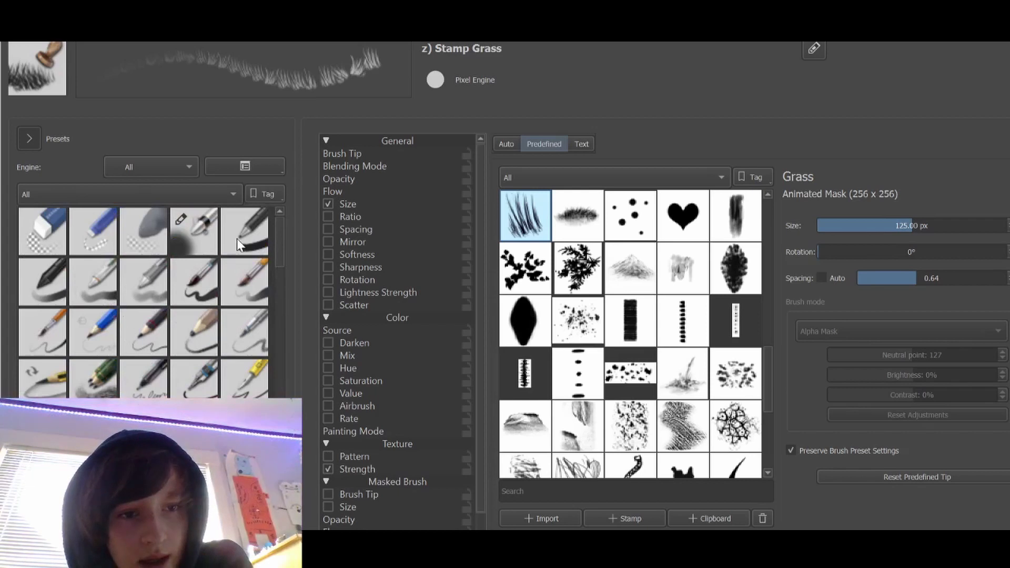
pyautogui.click(238, 237)
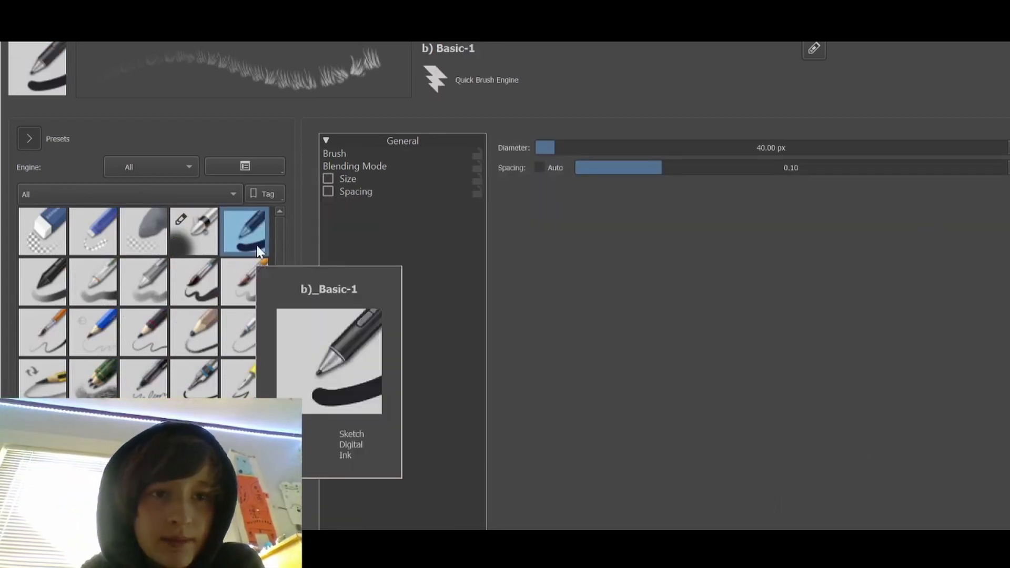
pyautogui.press('Escape')
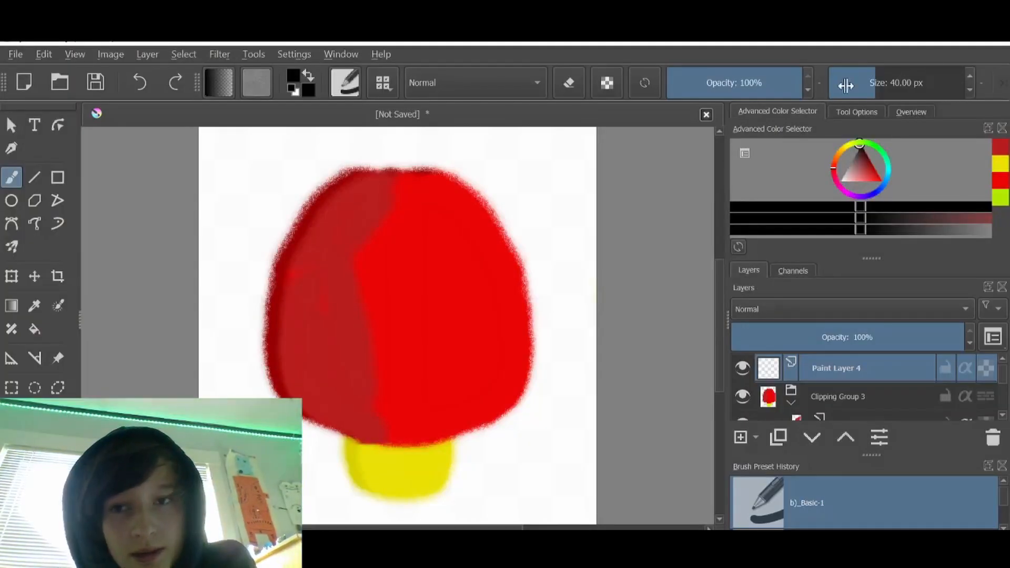
# Set the brush size to 303.30 px and place two round black eyes side by side on the red shape.
pyautogui.moveTo(846, 85); pyautogui.dragTo(894, 84)
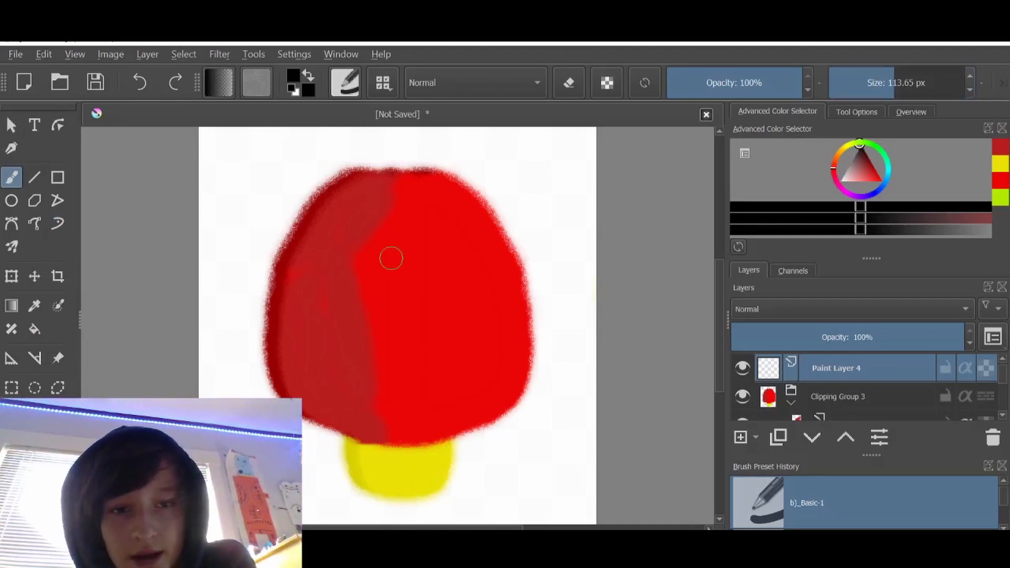
pyautogui.click(920, 84)
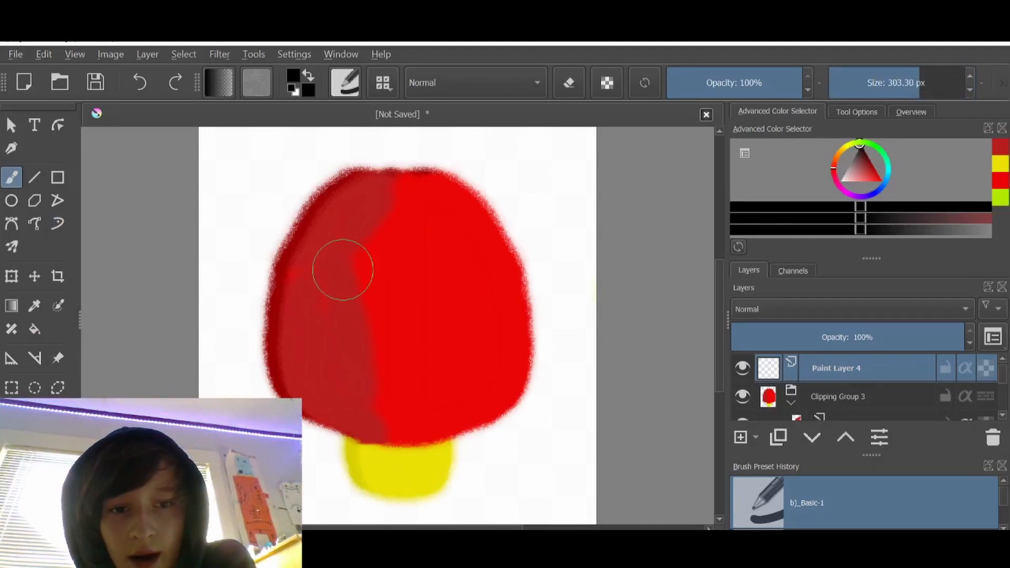
pyautogui.click(343, 270)
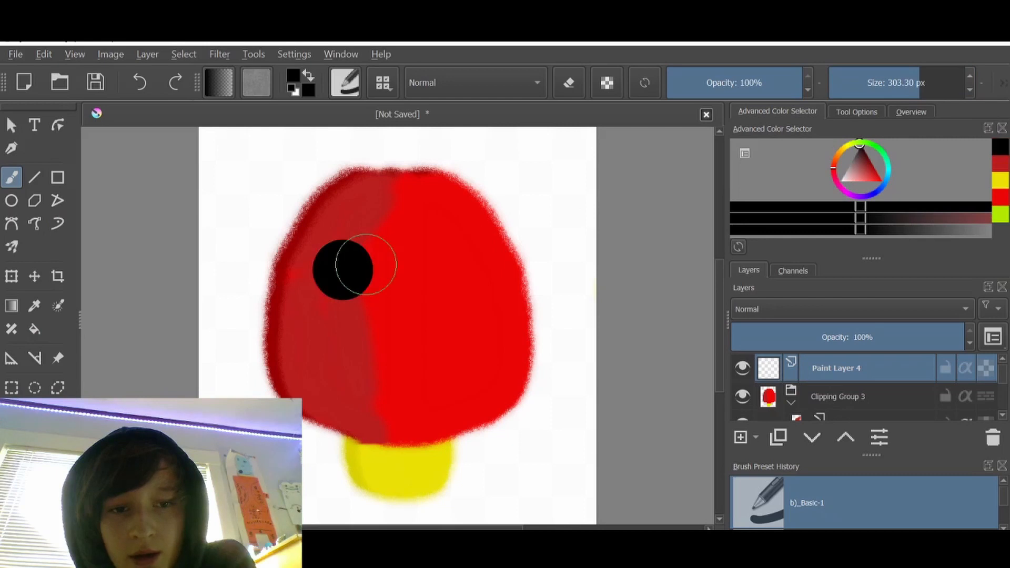
pyautogui.click(450, 269)
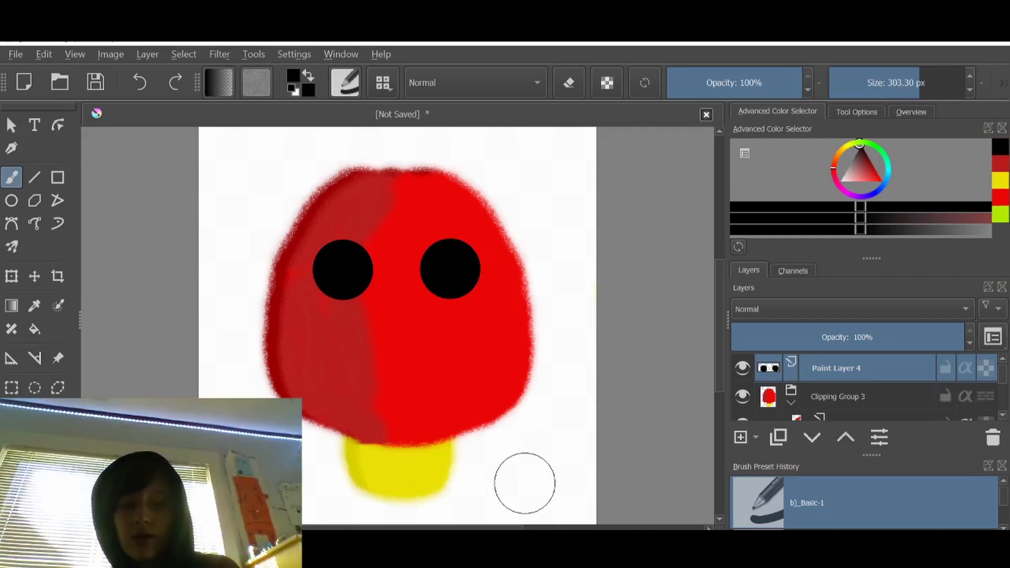
pyautogui.hotkey('alt', 'Tab')
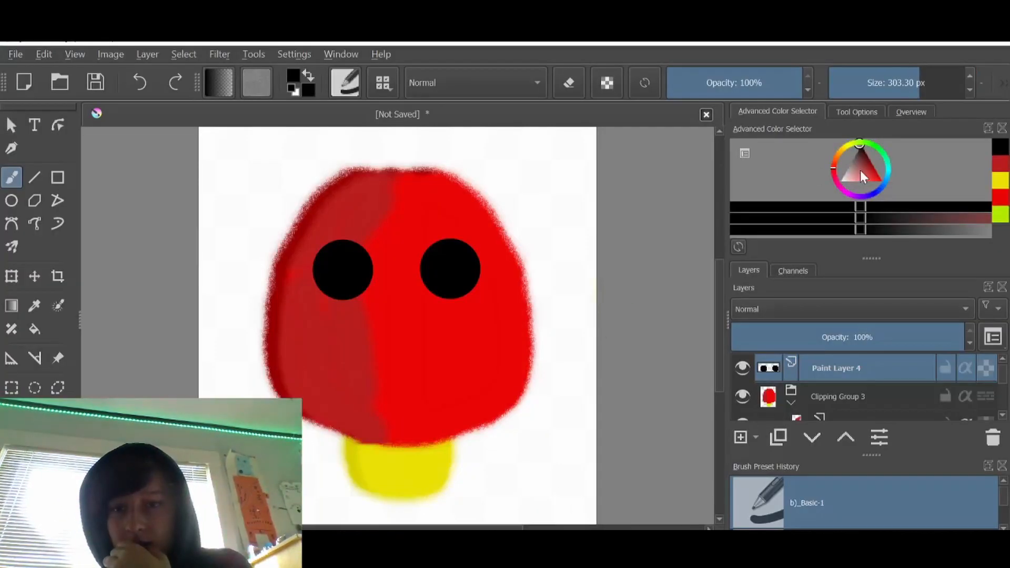
# Place a round white highlight in the upper left of each black eye with a 93.04 px brush.
pyautogui.click(837, 180)
pyautogui.moveTo(918, 80)
pyautogui.mouseDown()
pyautogui.moveTo(868, 80)
pyautogui.moveTo(882, 95)
pyautogui.moveTo(866, 96)
pyautogui.mouseUp()
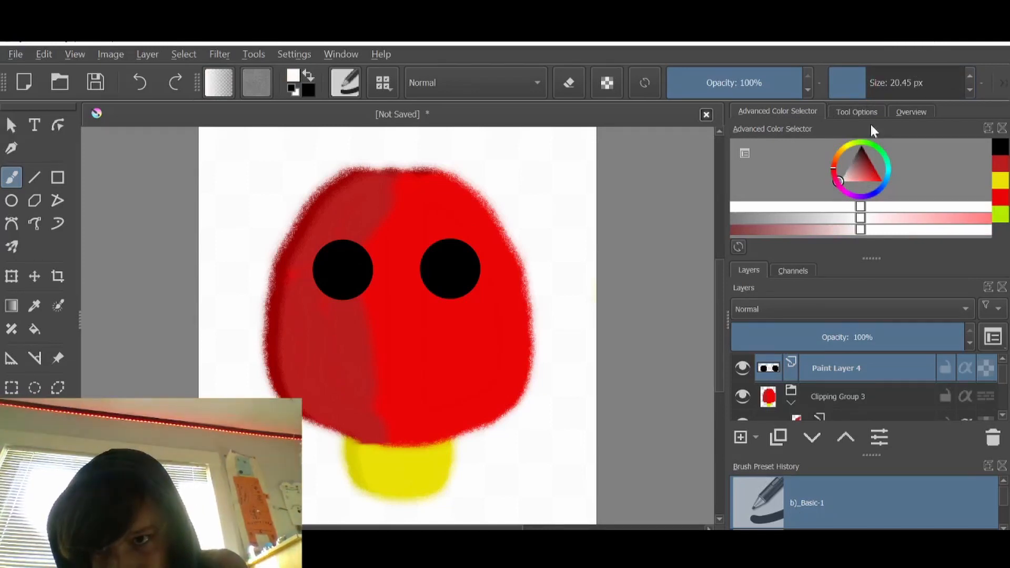
pyautogui.moveTo(868, 81); pyautogui.dragTo(890, 81)
pyautogui.scroll(3, 309, 266)
pyautogui.scroll(4, 310, 266)
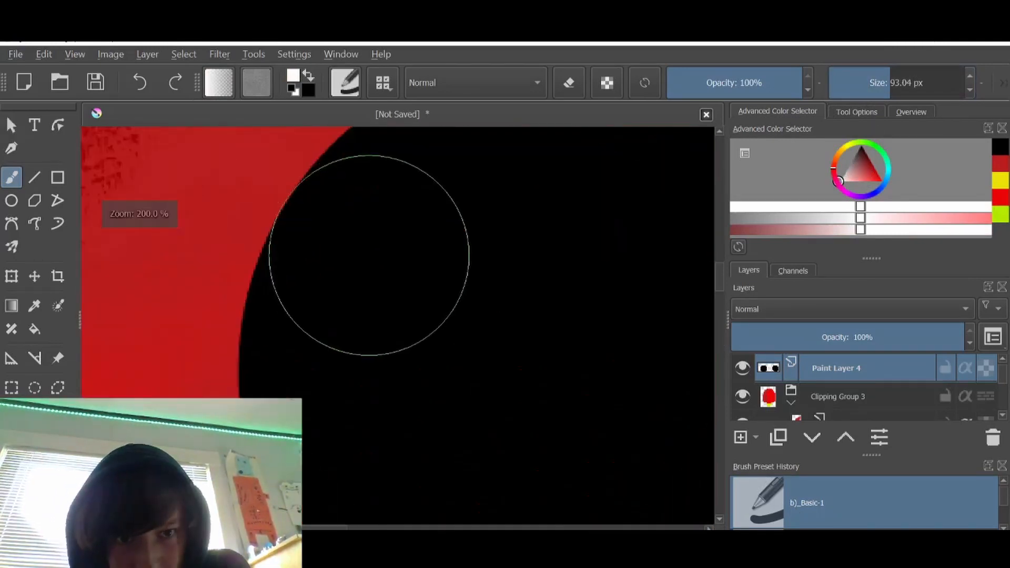
pyautogui.scroll(-3, 421, 253)
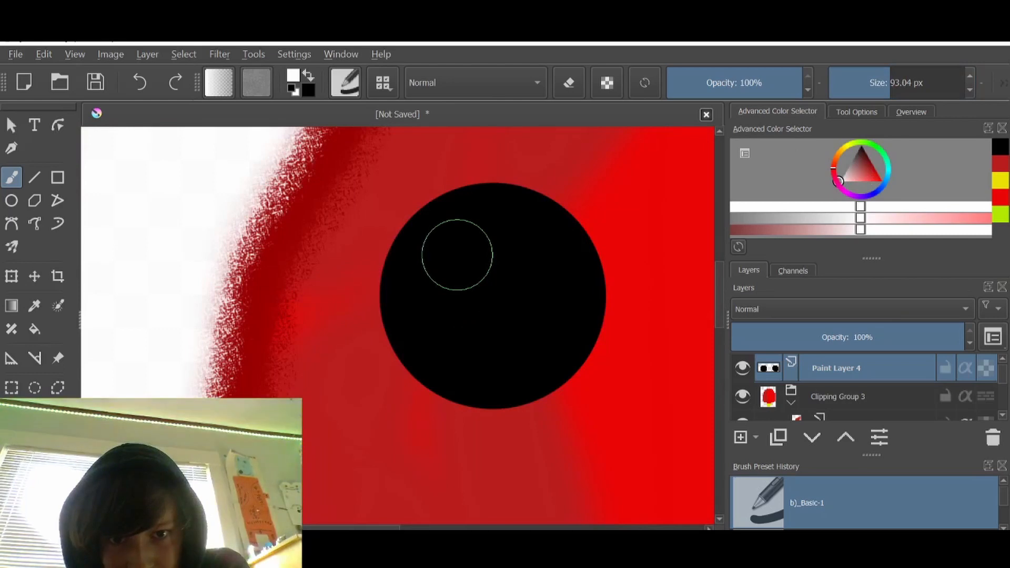
pyautogui.scroll(1, 455, 254)
pyautogui.click(454, 259)
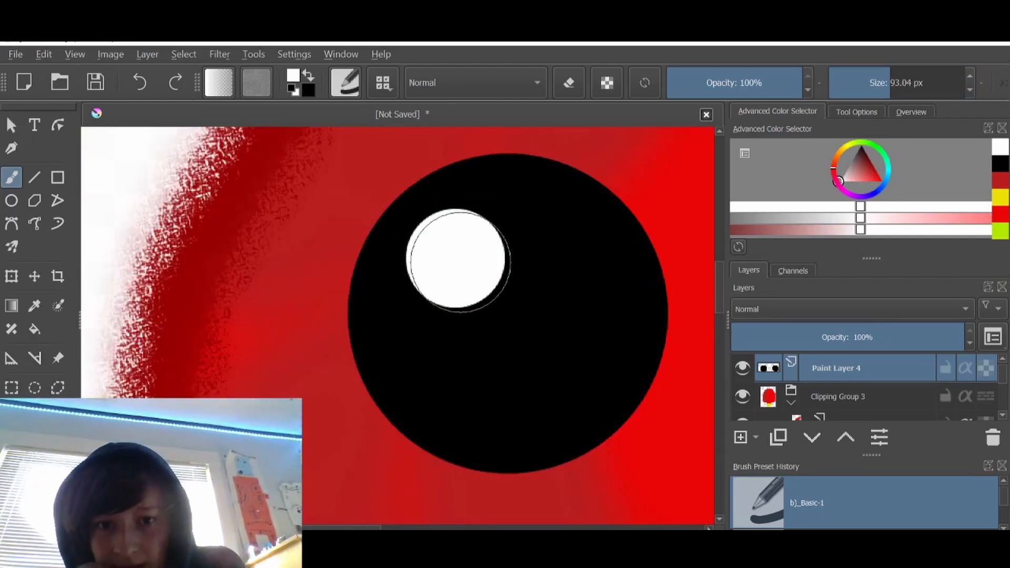
pyautogui.scroll(-6, 544, 287)
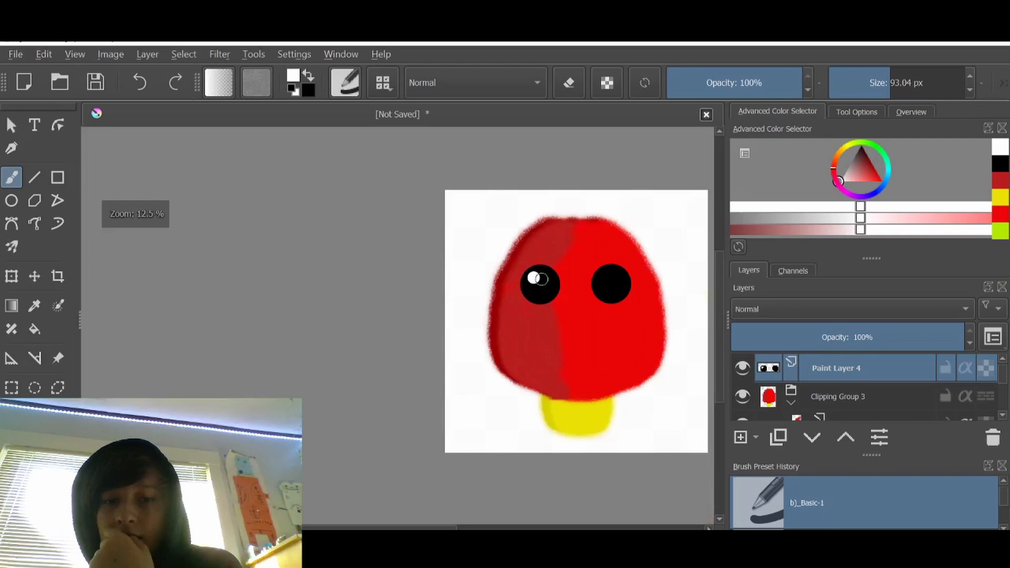
pyautogui.scroll(5, 538, 279)
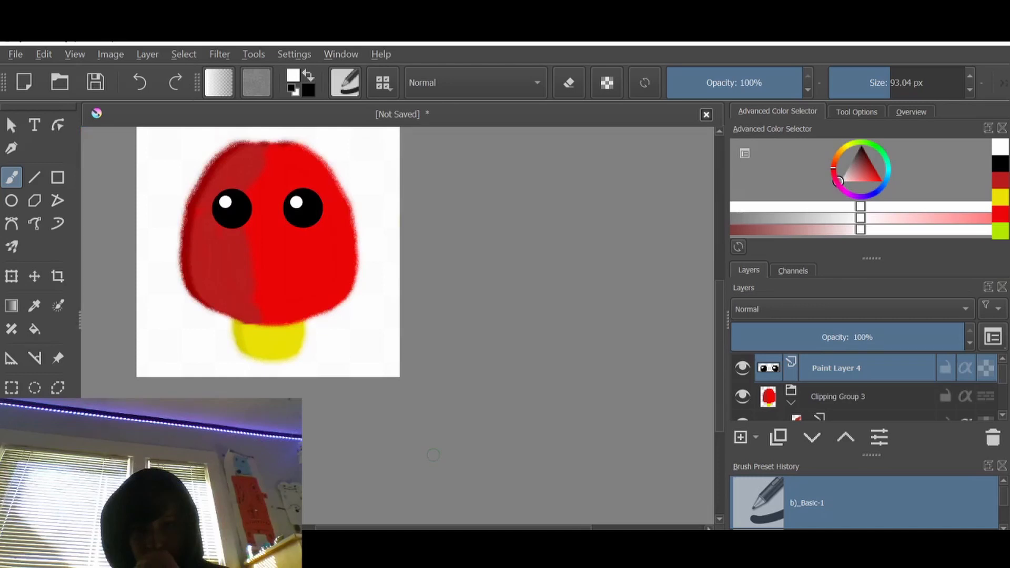
# Add a smaller white highlight at each eye's lower right and draw an open mouth filled with black below the eyes.
pyautogui.moveTo(433, 455); pyautogui.dragTo(584, 435)
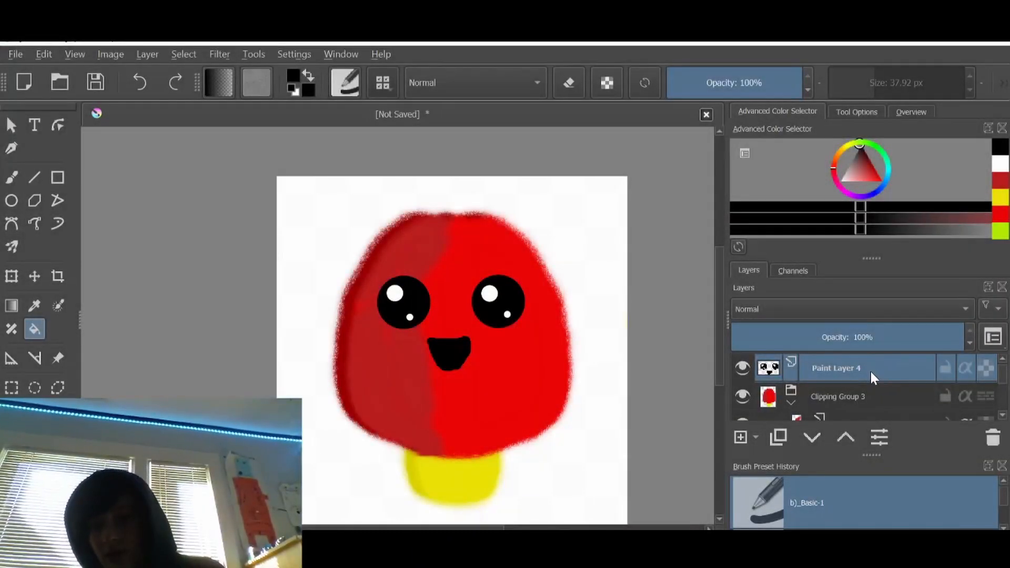
pyautogui.moveTo(895, 371)
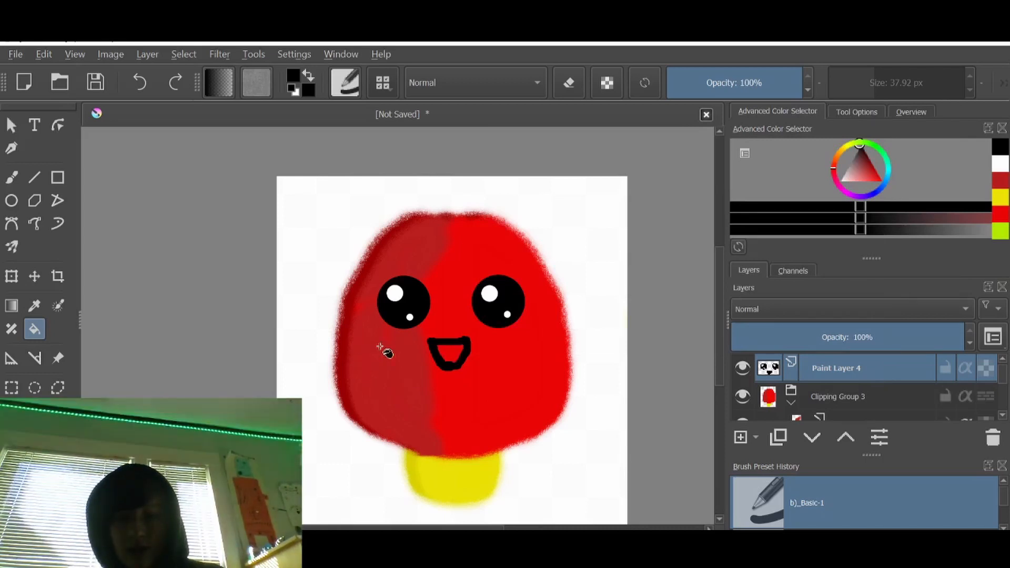
# Undo the mouth on Paint Layer 4 and add a new paint layer above it for work with the Freehand Brush.
pyautogui.moveTo(383, 346); pyautogui.dragTo(468, 349)
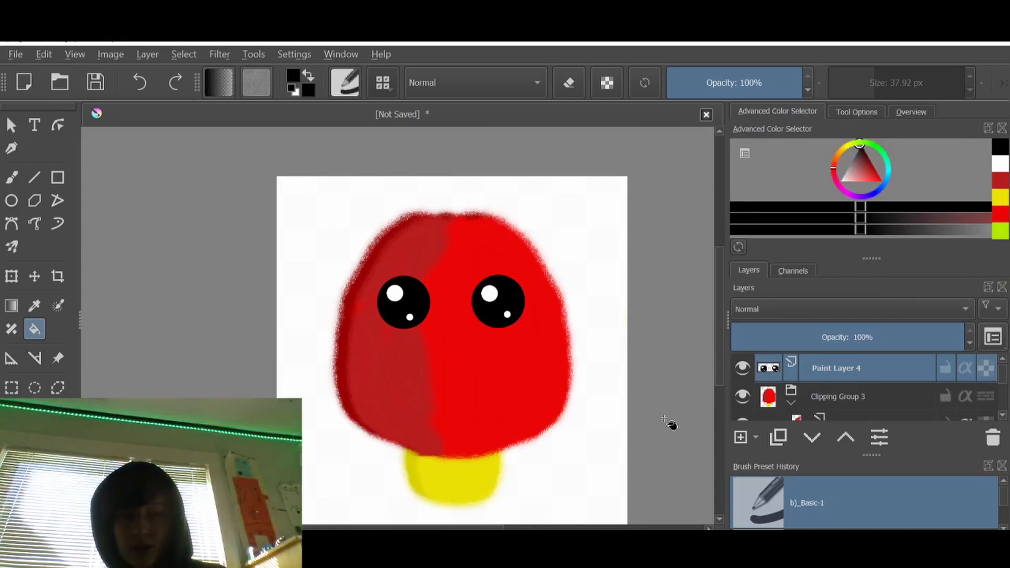
pyautogui.click(740, 437)
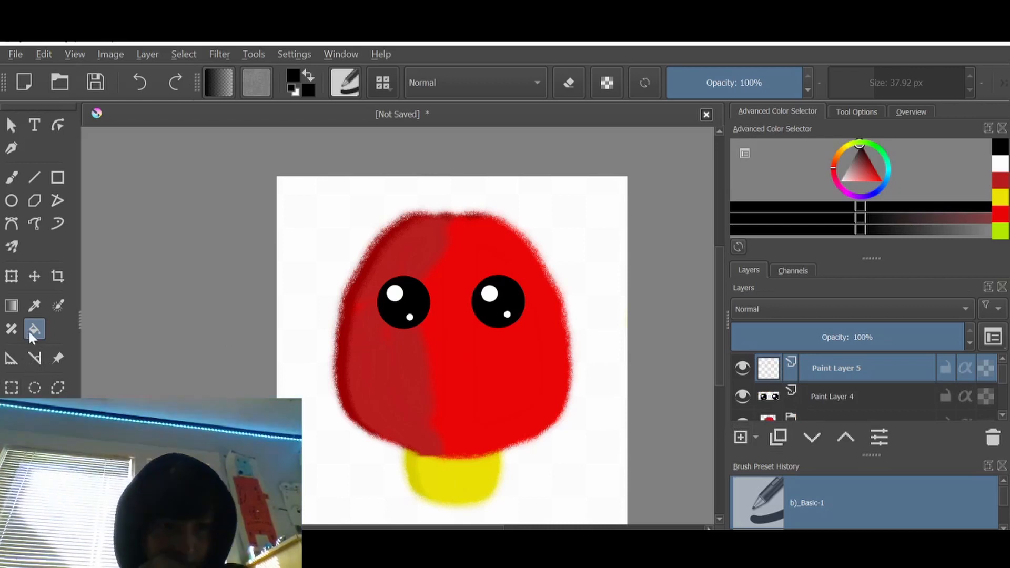
pyautogui.click(12, 177)
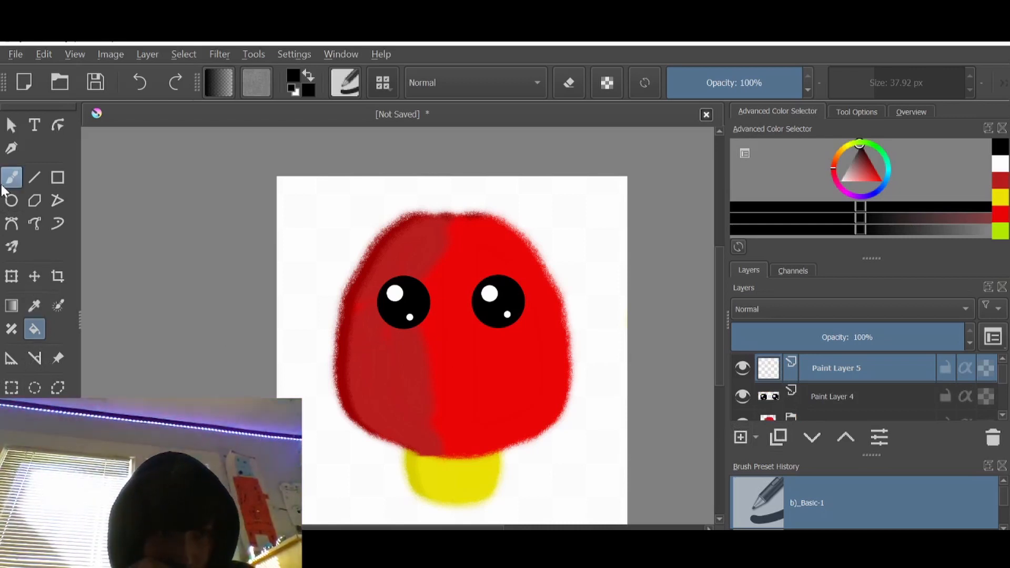
# Draw a black-filled open mouth between and below the eyes on Paint Layer 5, and toggle that layer's visibility to compare it with Paint Layer 4.
pyautogui.moveTo(423, 349)
pyautogui.mouseDown()
pyautogui.moveTo(479, 355)
pyautogui.moveTo(433, 367)
pyautogui.moveTo(424, 347)
pyautogui.mouseUp()
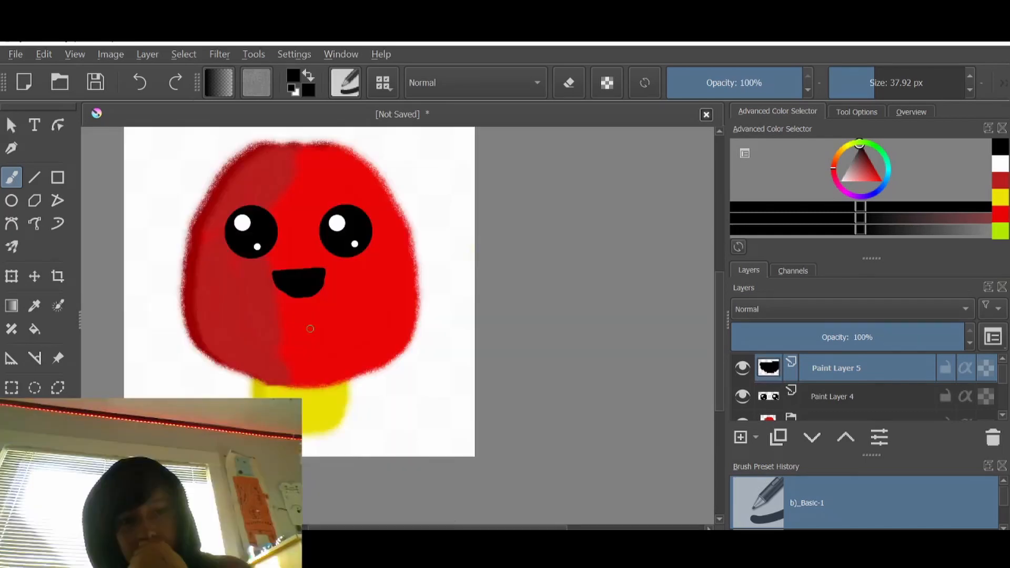
pyautogui.click(881, 397)
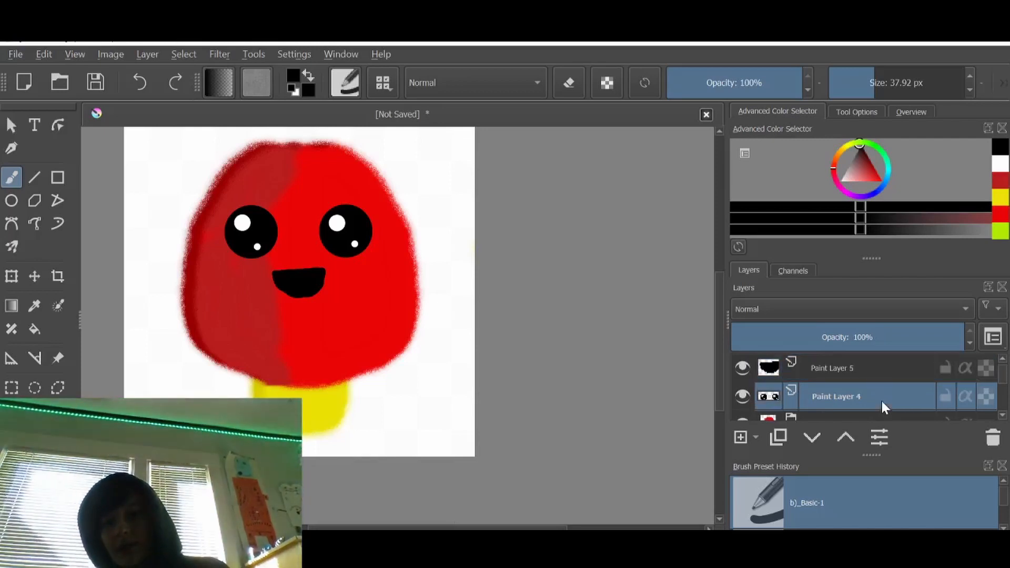
pyautogui.click(890, 370)
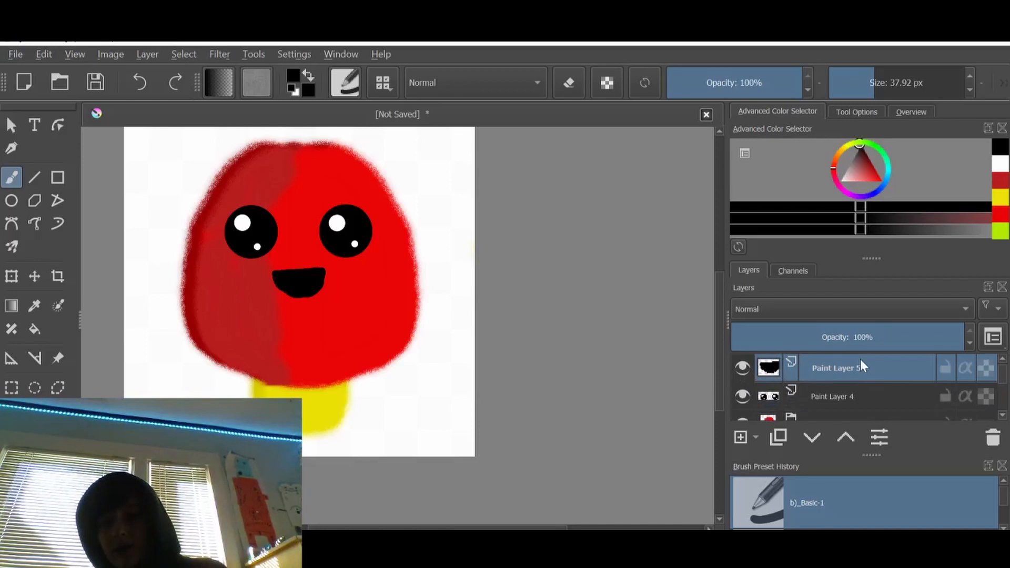
pyautogui.click(775, 394)
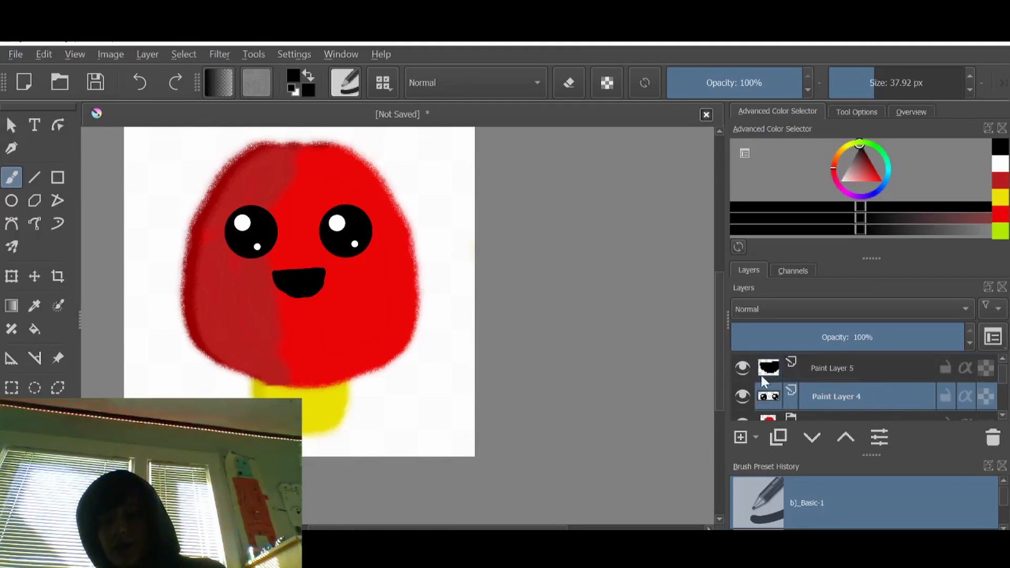
pyautogui.click(742, 367)
pyautogui.click(741, 366)
pyautogui.click(741, 367)
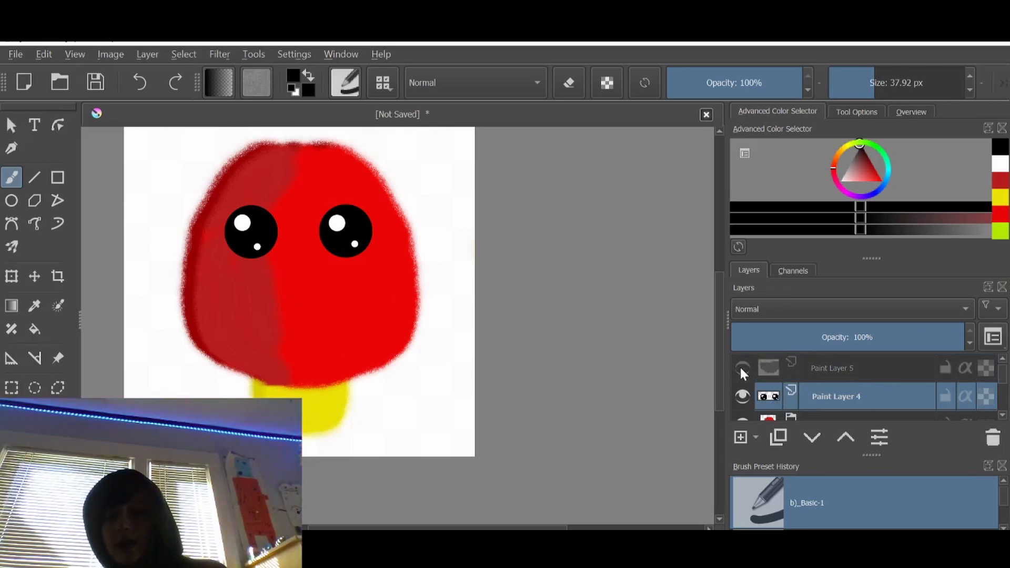
pyautogui.click(740, 366)
# Try making a clipping group from Paint Layer 4, the layer holding the eyes.
pyautogui.scroll(2, 277, 275)
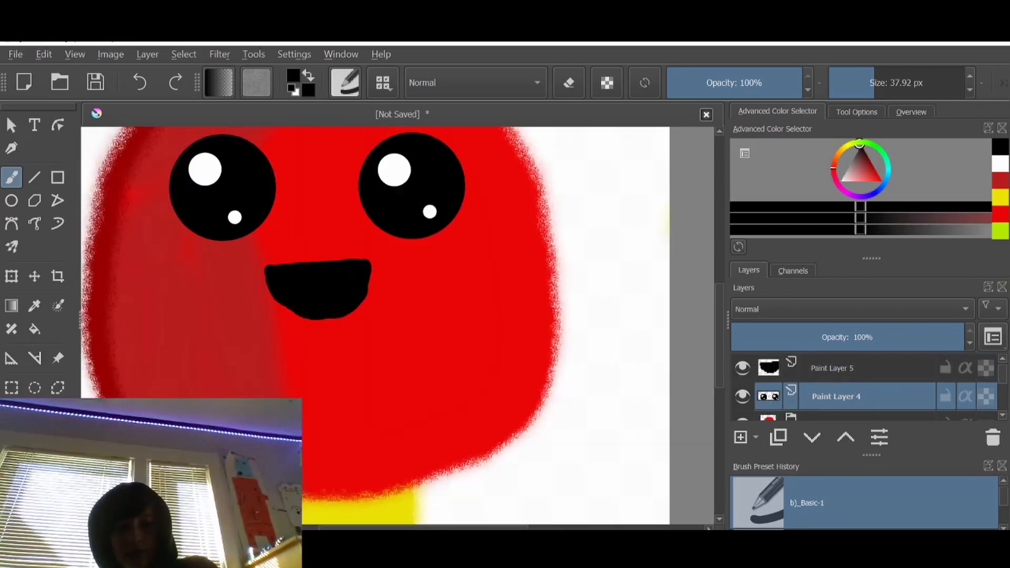
pyautogui.hotkey('ctrl', 'shift', 'g')
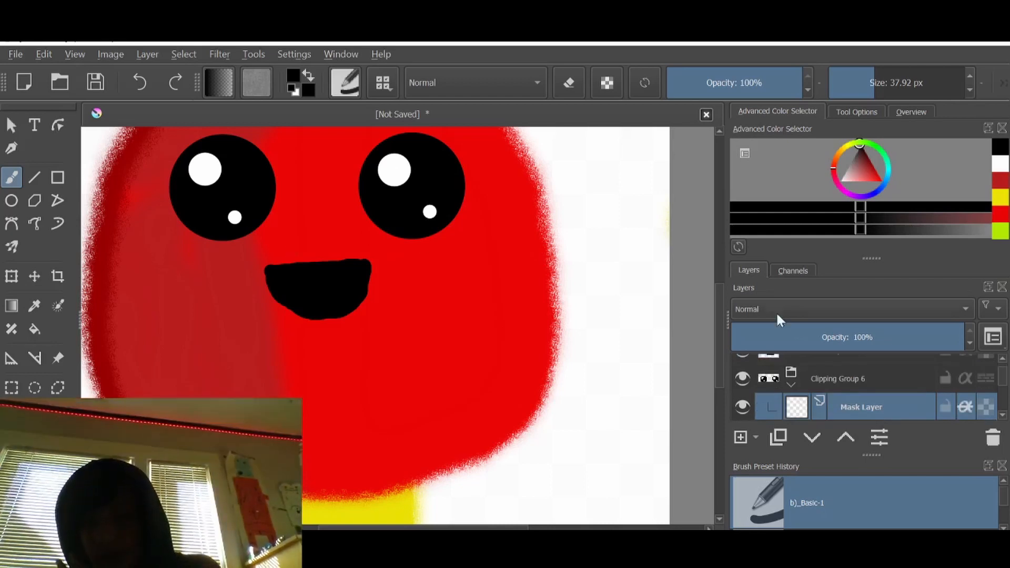
pyautogui.scroll(-2, 808, 378)
pyautogui.scroll(2, 823, 371)
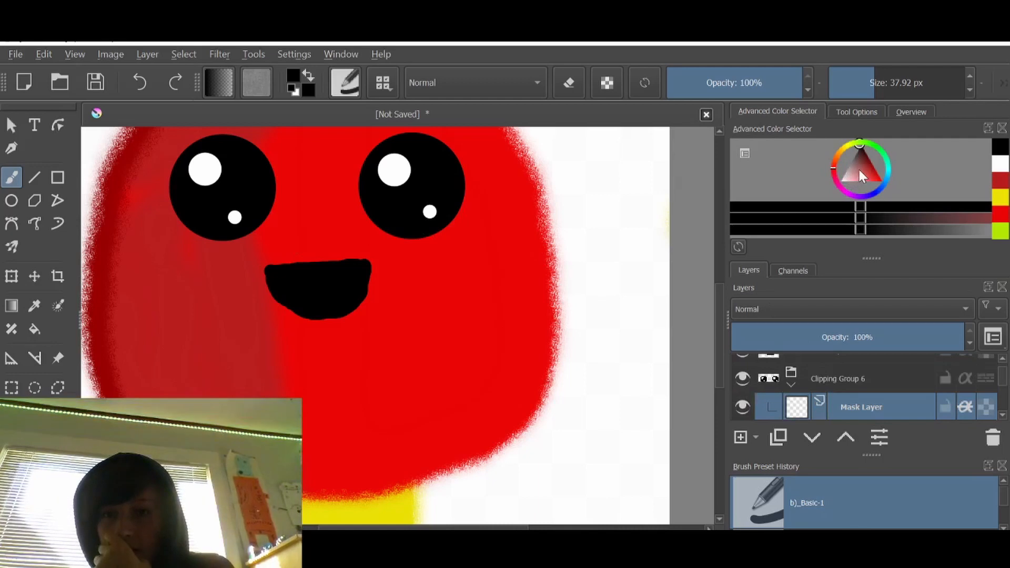
# Choose a light coral red as the paint colour and try a stroke across the mouth on the mask layer, undoing the stroke.
pyautogui.moveTo(858, 167)
pyautogui.mouseDown()
pyautogui.moveTo(888, 182)
pyautogui.moveTo(866, 185)
pyautogui.mouseUp()
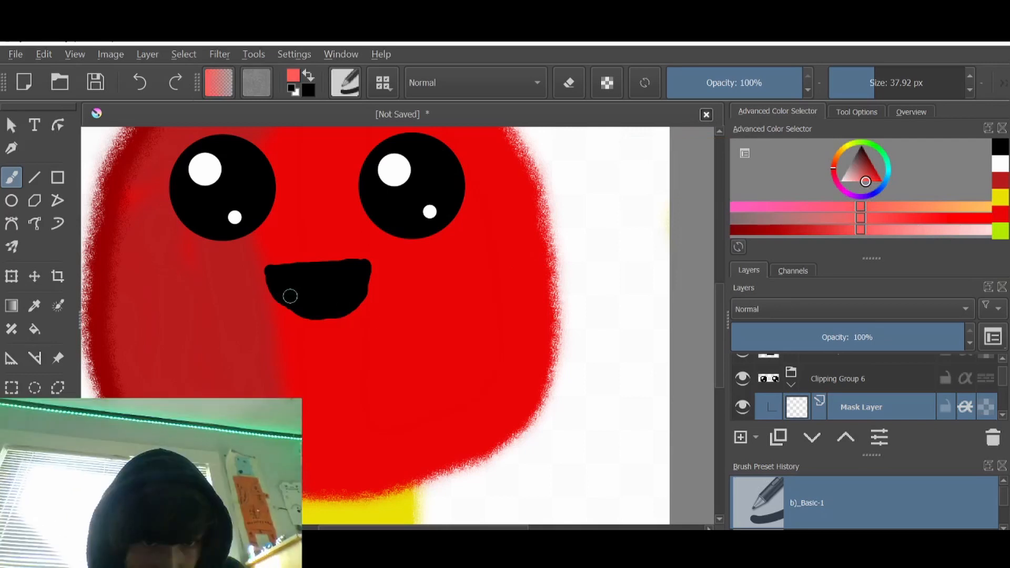
pyautogui.moveTo(290, 296); pyautogui.dragTo(611, 346)
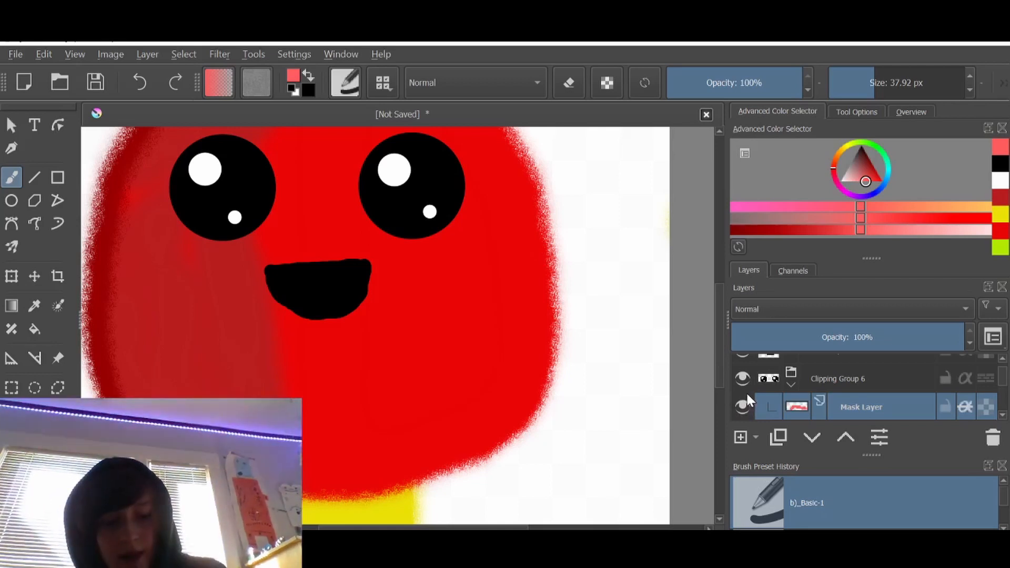
pyautogui.hotkey('ctrl', 'z')
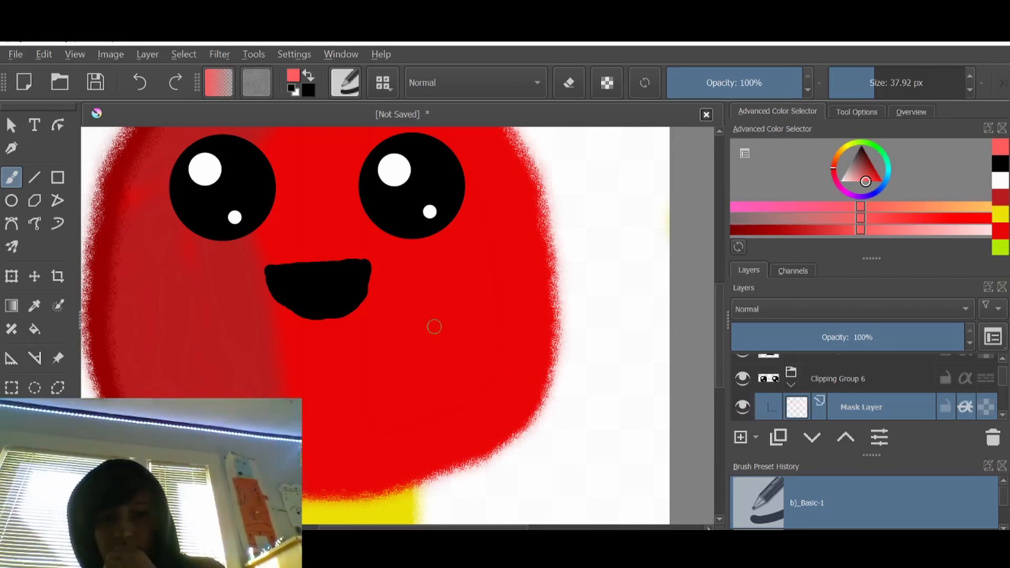
# Check the layer stack and undo the clipping group made from Paint Layer 4.
pyautogui.scroll(1, 296, 301)
pyautogui.scroll(-1, 859, 401)
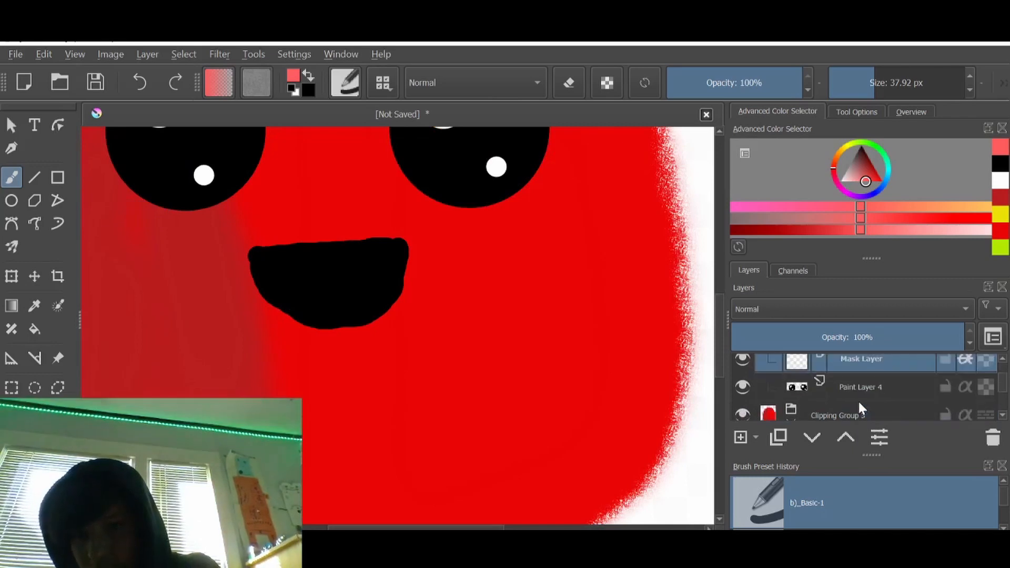
pyautogui.scroll(2, 846, 403)
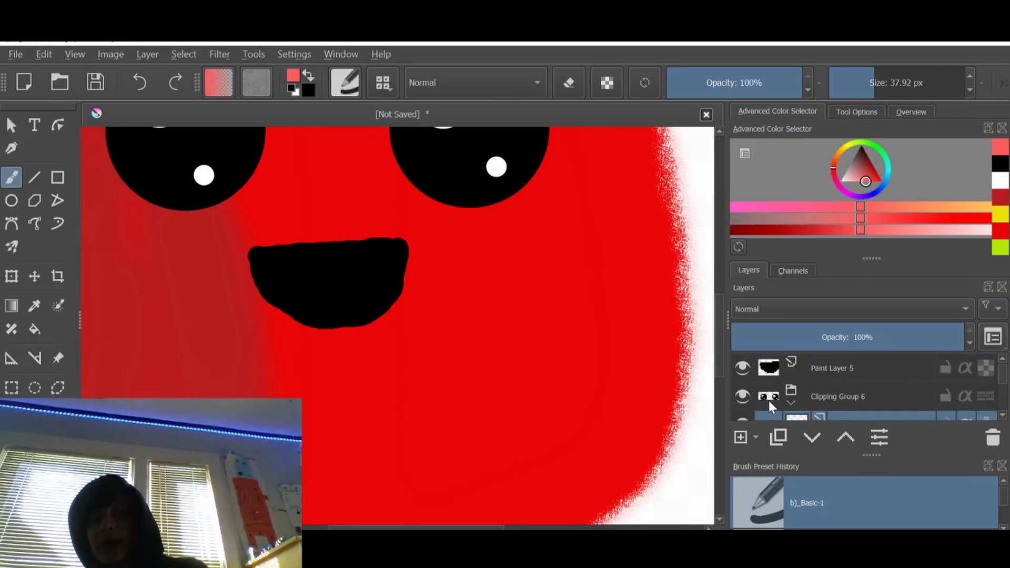
pyautogui.hotkey('ctrl', 'z')
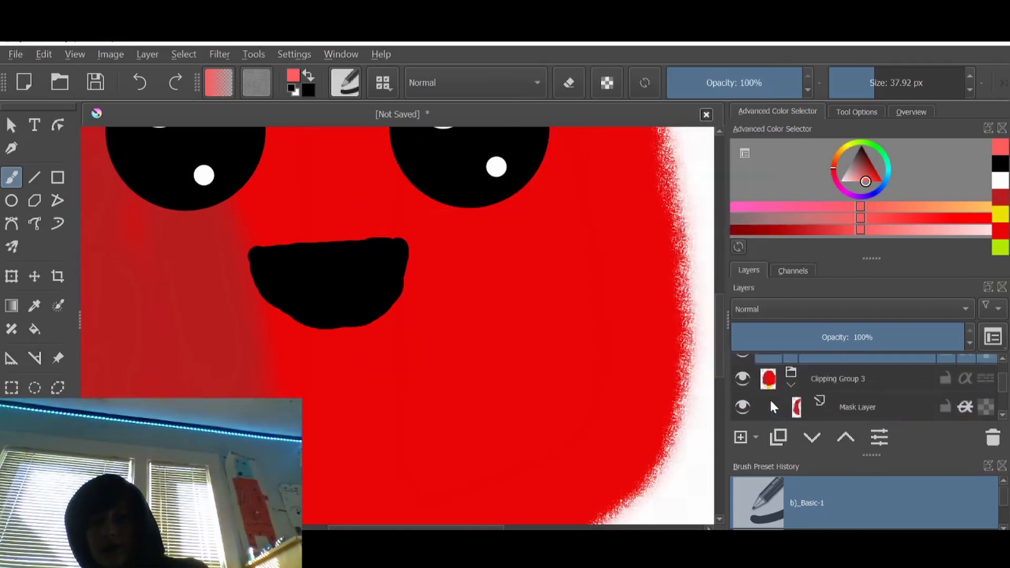
# Make a clipping group from Paint Layer 5 and paint a light coral tongue in the mouth's lower half on its mask layer.
pyautogui.scroll(1, 772, 399)
pyautogui.click(867, 368)
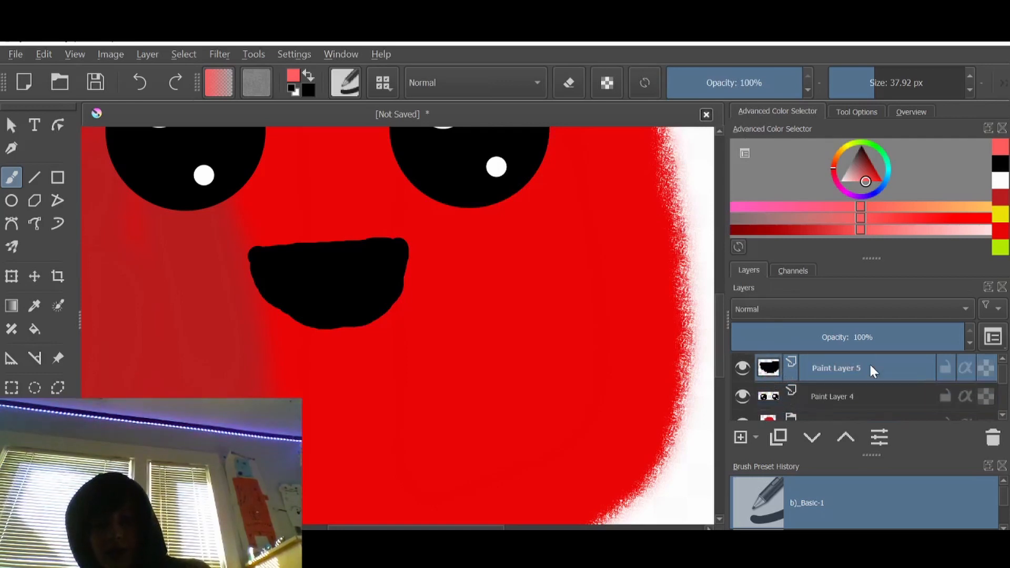
pyautogui.hotkey('ctrl', 'shift', 'g')
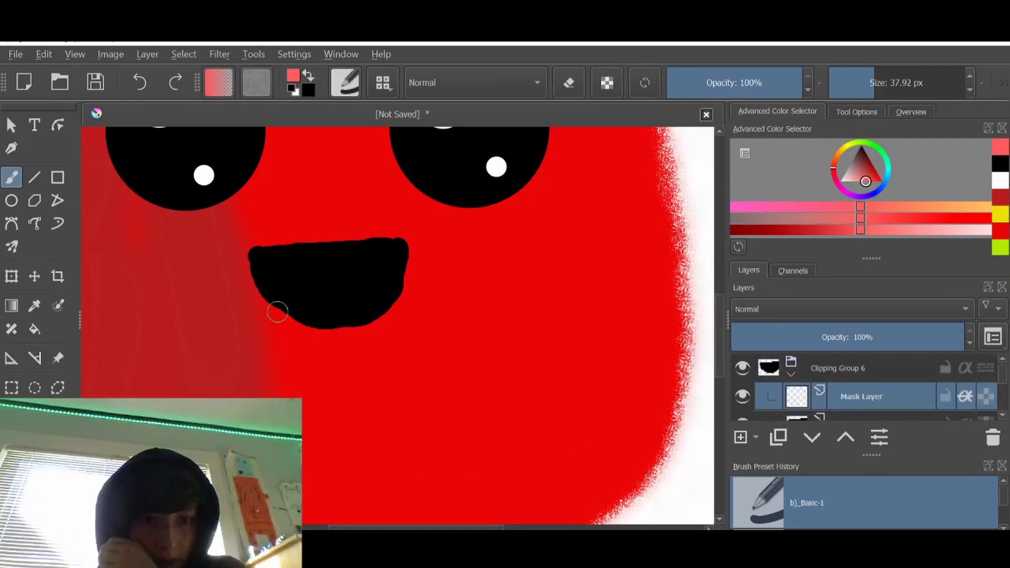
pyautogui.moveTo(277, 307)
pyautogui.mouseDown()
pyautogui.moveTo(312, 293)
pyautogui.moveTo(402, 298)
pyautogui.moveTo(319, 316)
pyautogui.moveTo(323, 333)
pyautogui.mouseUp()
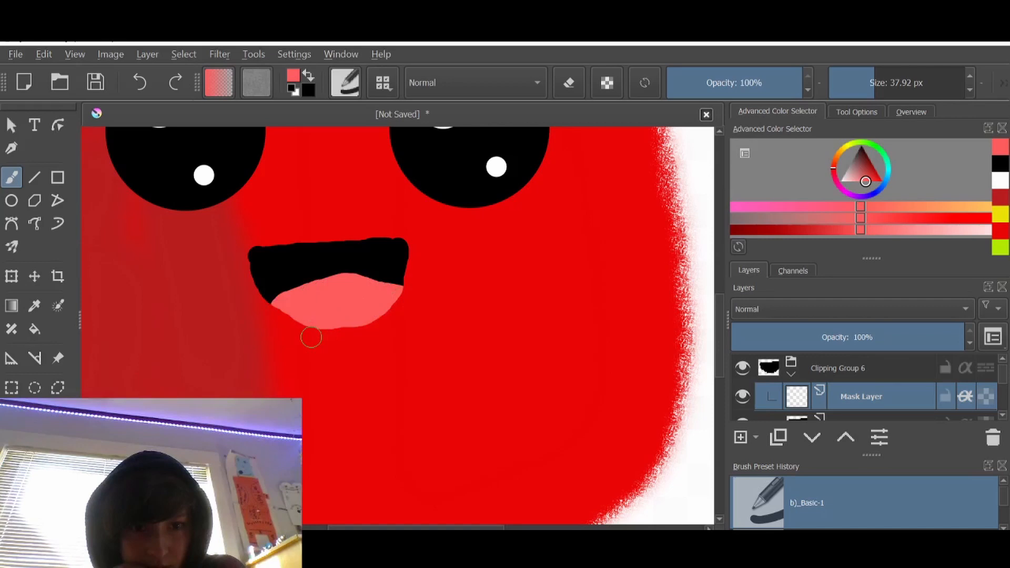
pyautogui.scroll(1, 311, 337)
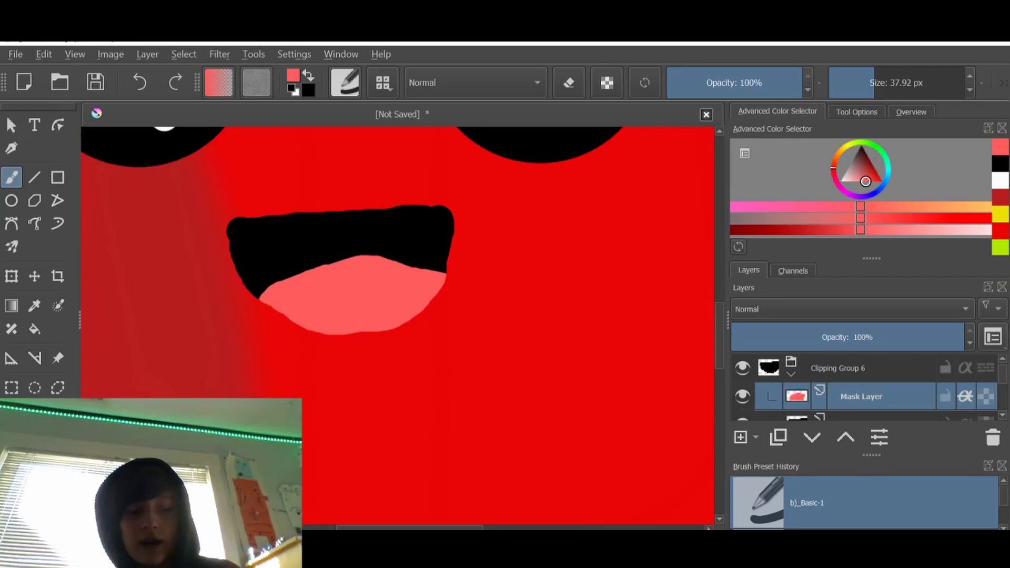
pyautogui.hotkey('ctrl', 'z')
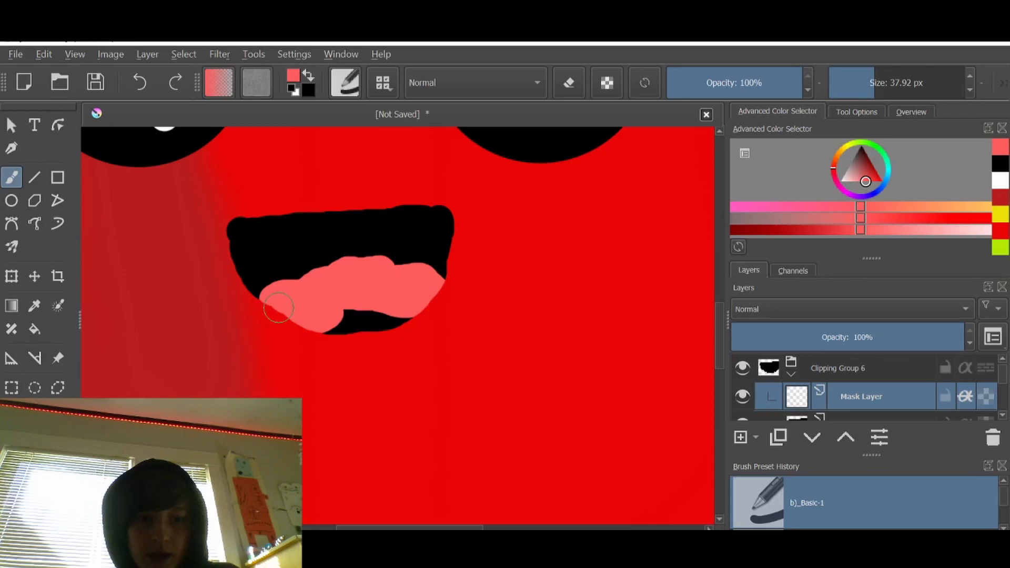
pyautogui.scroll(-5, 292, 302)
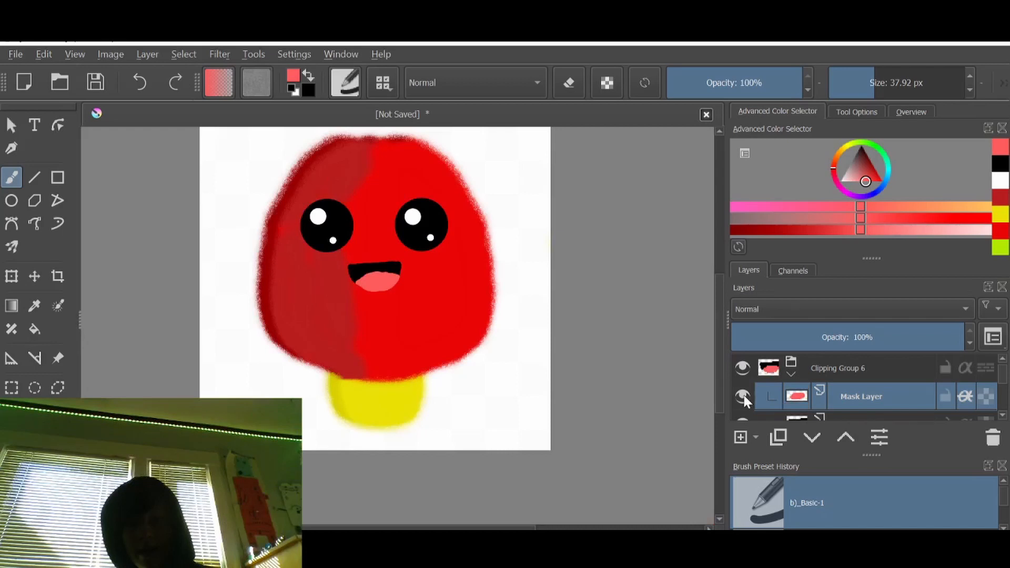
# Add a new paint layer above the mouth's clipping group and choose white as the paint colour.
pyautogui.press('Insert')
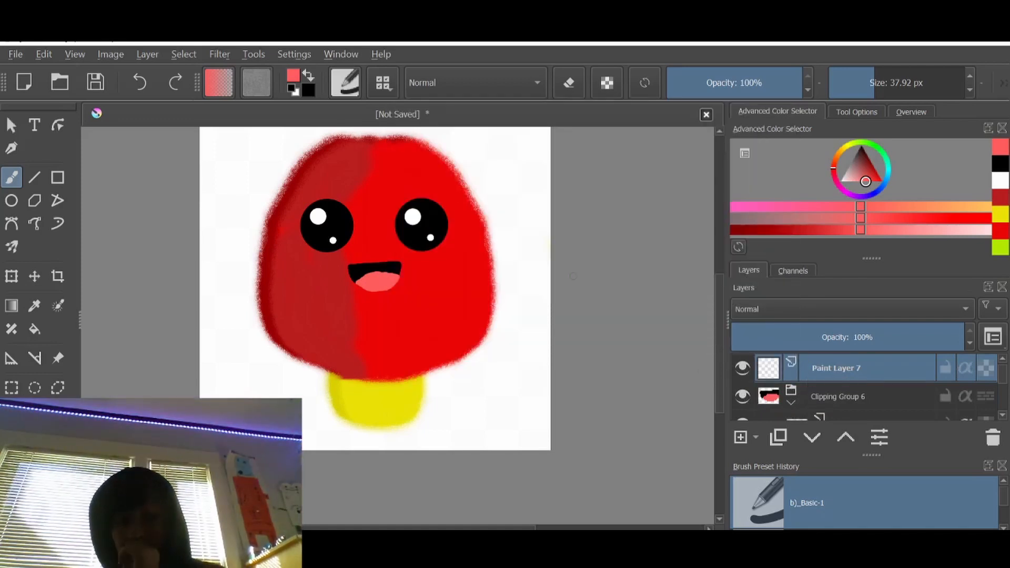
pyautogui.moveTo(852, 172); pyautogui.dragTo(839, 181)
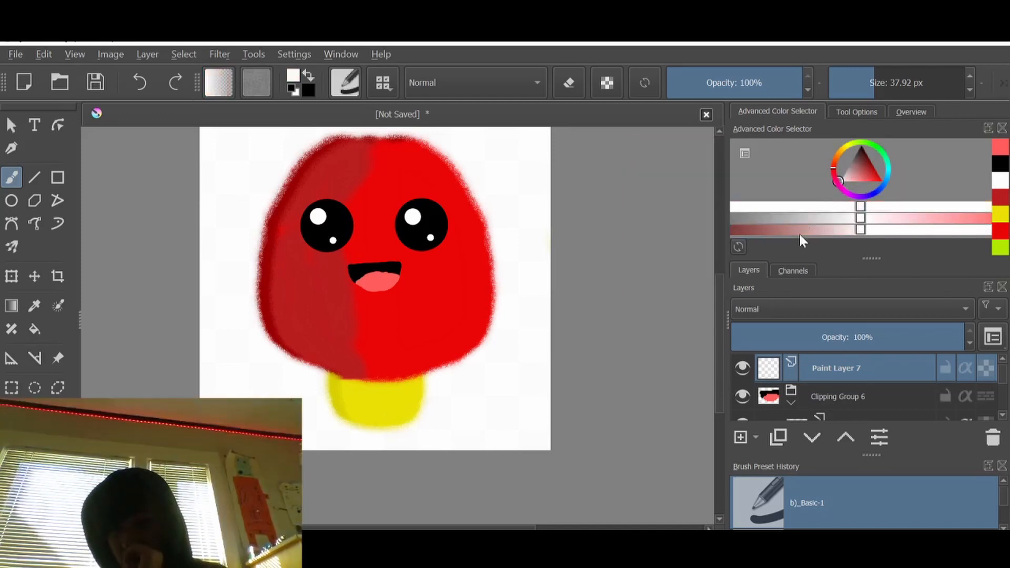
# Try the WaterC_Water-Pattern and Charcoal_Pencil_Thin brushes, painting a white stroke above one eye with the latter and undoing it.
pyautogui.scroll(-3, 803, 509)
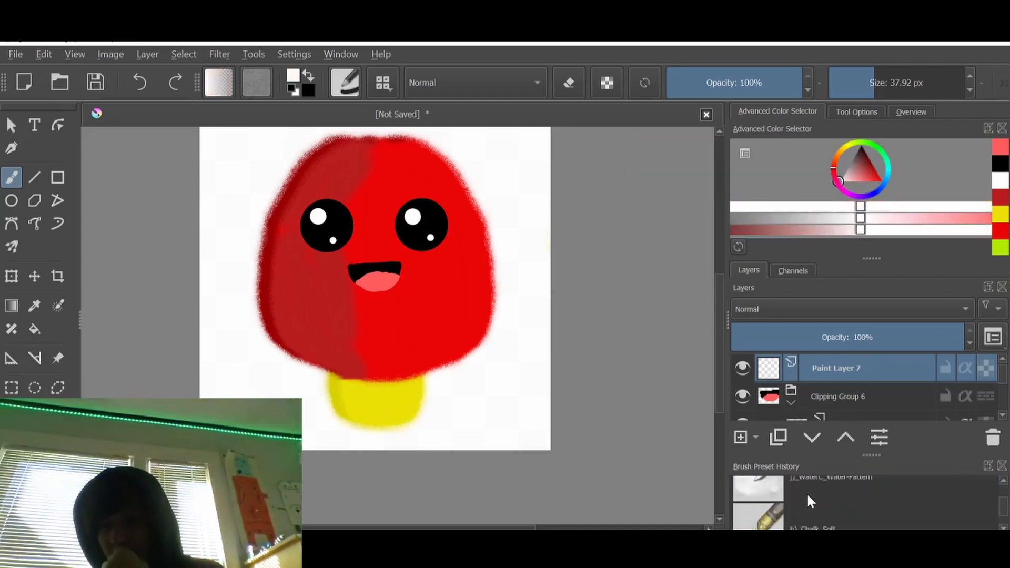
pyautogui.scroll(3, 819, 494)
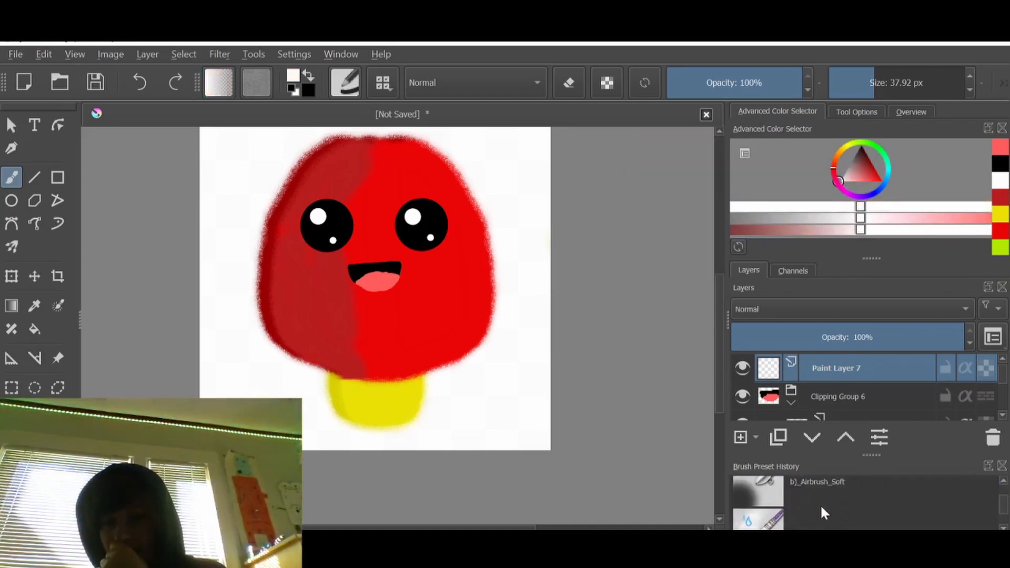
pyautogui.click(823, 512)
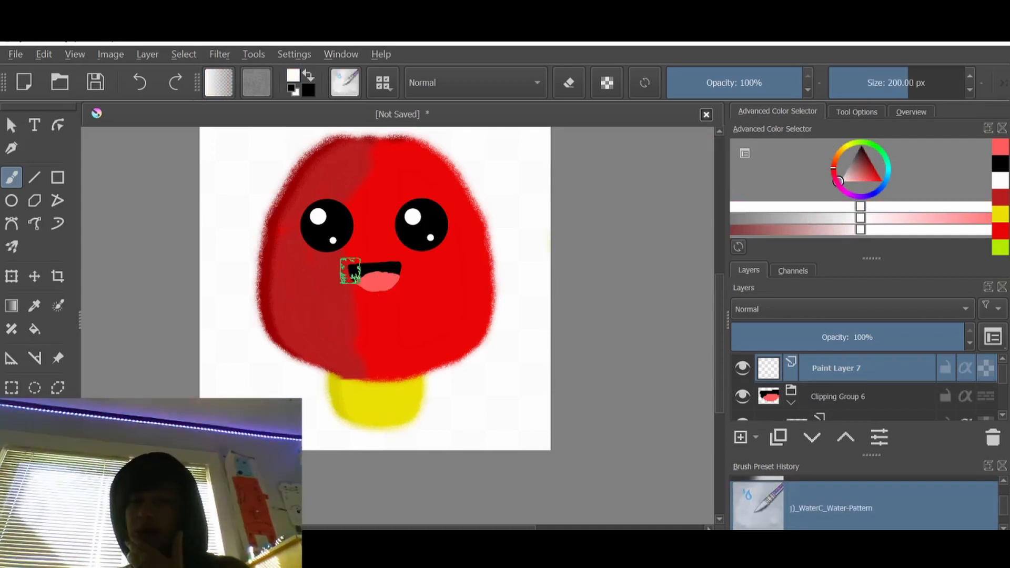
pyautogui.scroll(2, 370, 195)
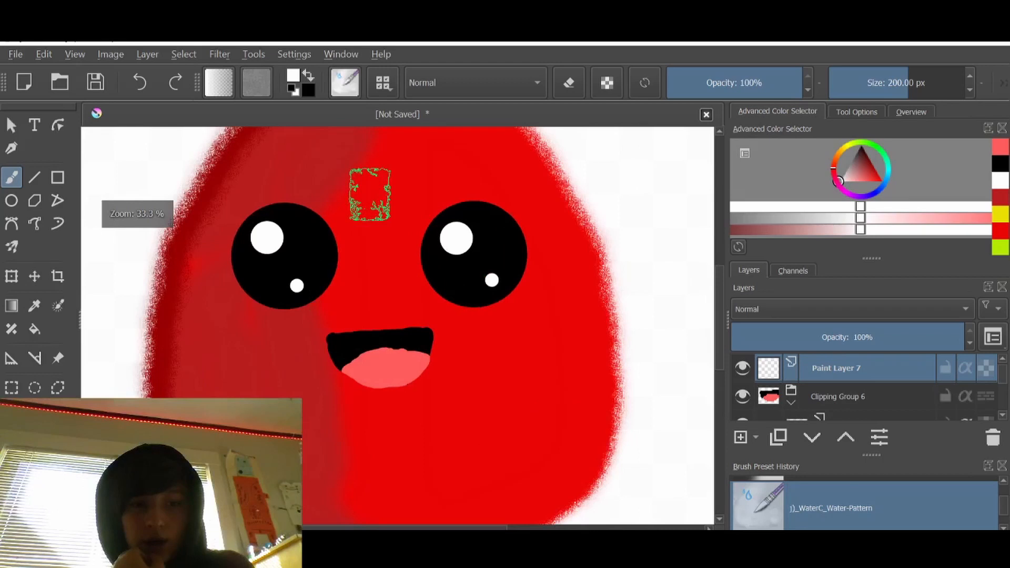
pyautogui.scroll(-1, 370, 194)
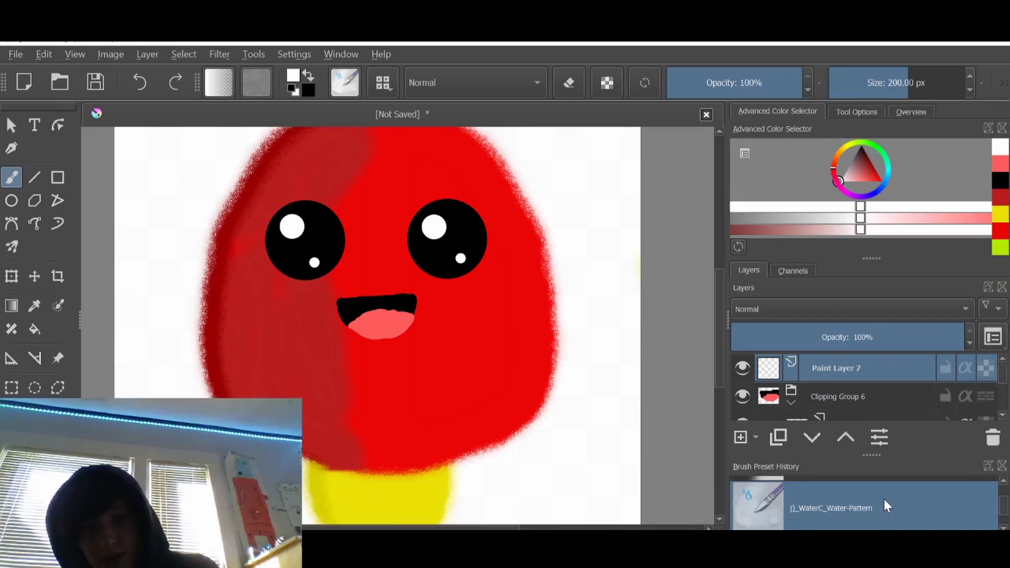
pyautogui.scroll(1, 884, 499)
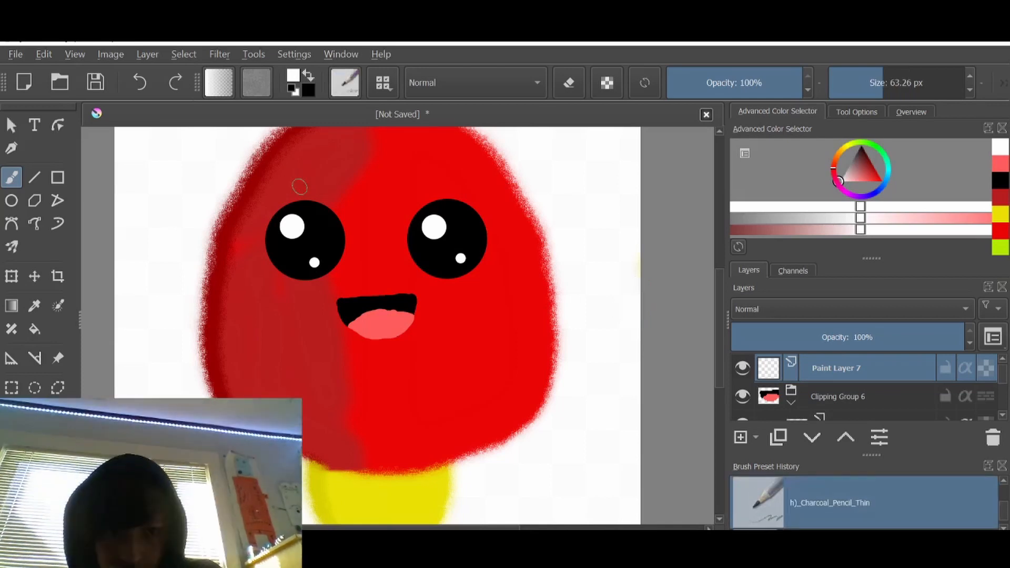
pyautogui.moveTo(298, 186); pyautogui.dragTo(337, 174)
pyautogui.hotkey('ctrl', 'z')
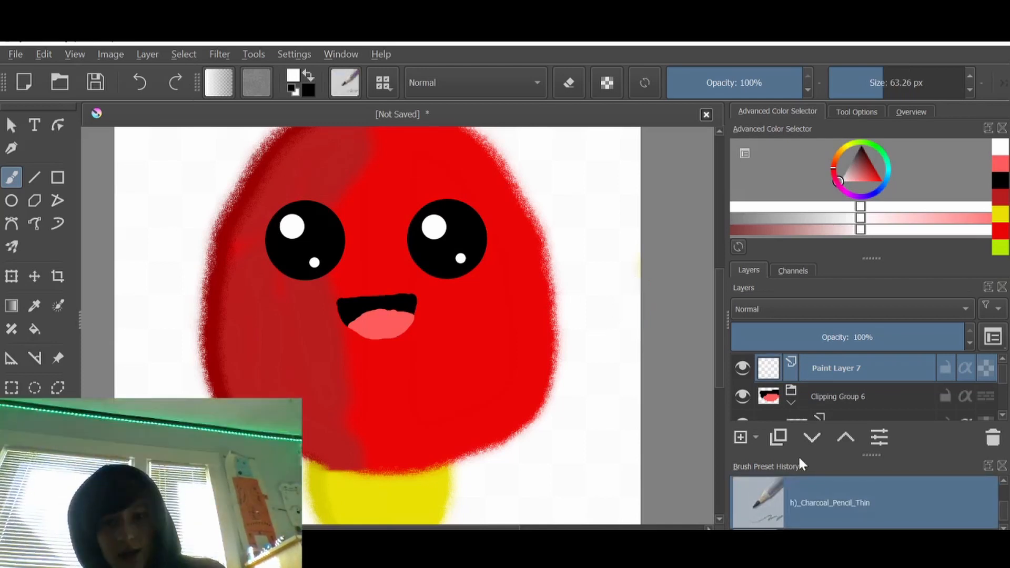
# Try the Texture Spray, Stamp Floor and Texture Wood Fiber brush presets, testing the spines tip on Stamp Floor.
pyautogui.click(351, 87)
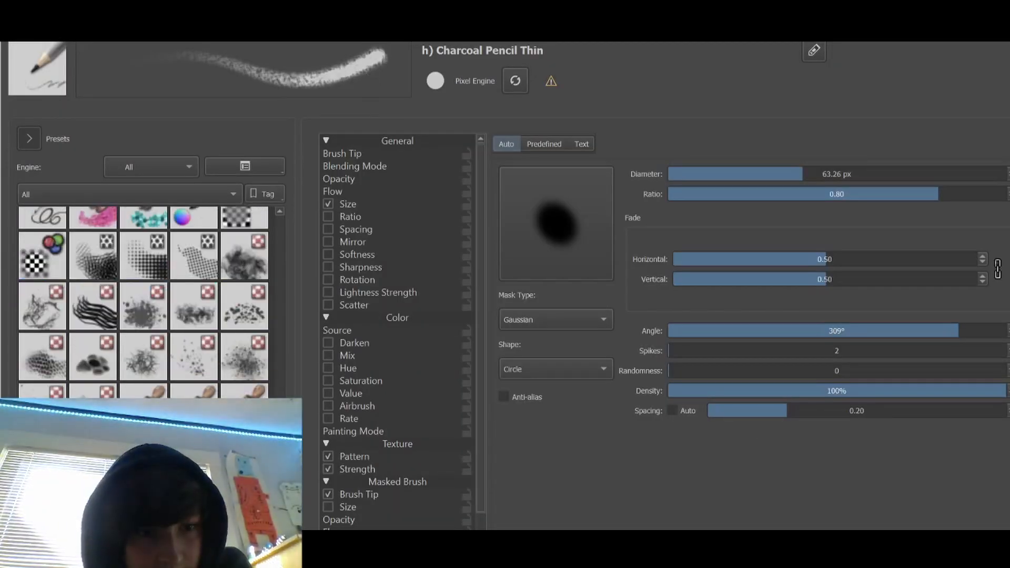
pyautogui.click(196, 396)
pyautogui.click(239, 396)
pyautogui.click(229, 375)
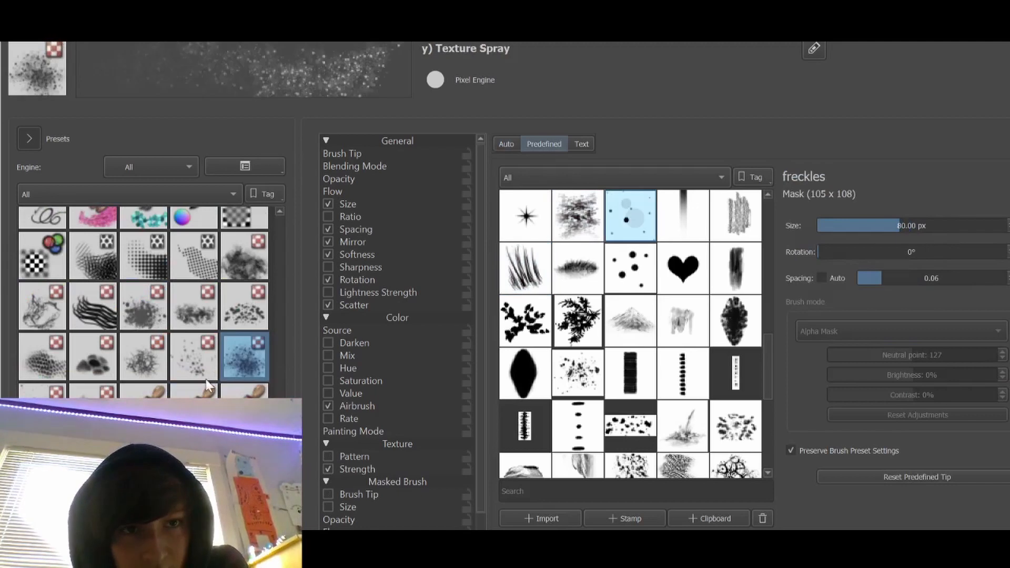
pyautogui.click(196, 375)
pyautogui.click(194, 392)
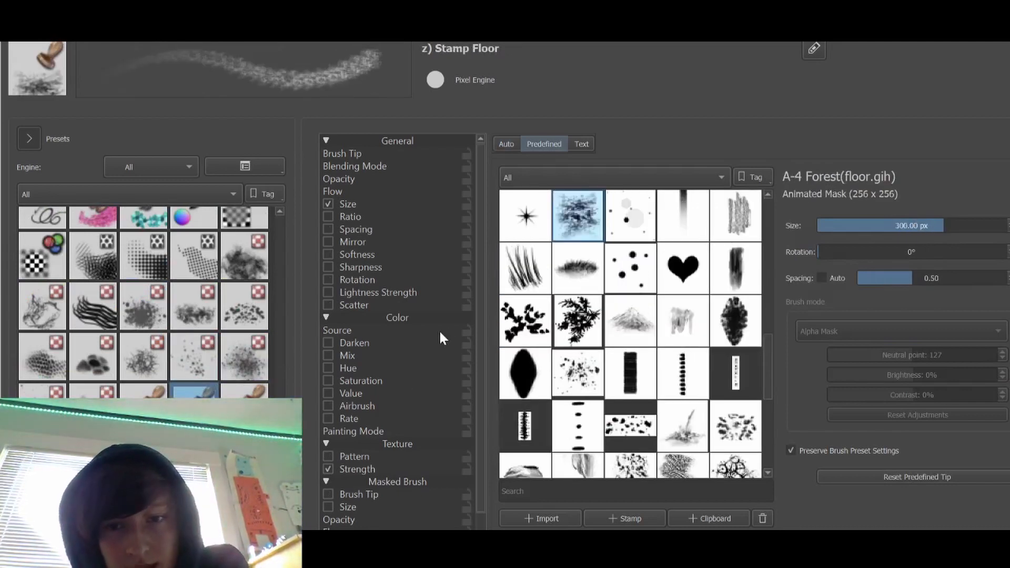
pyautogui.scroll(-5, 565, 369)
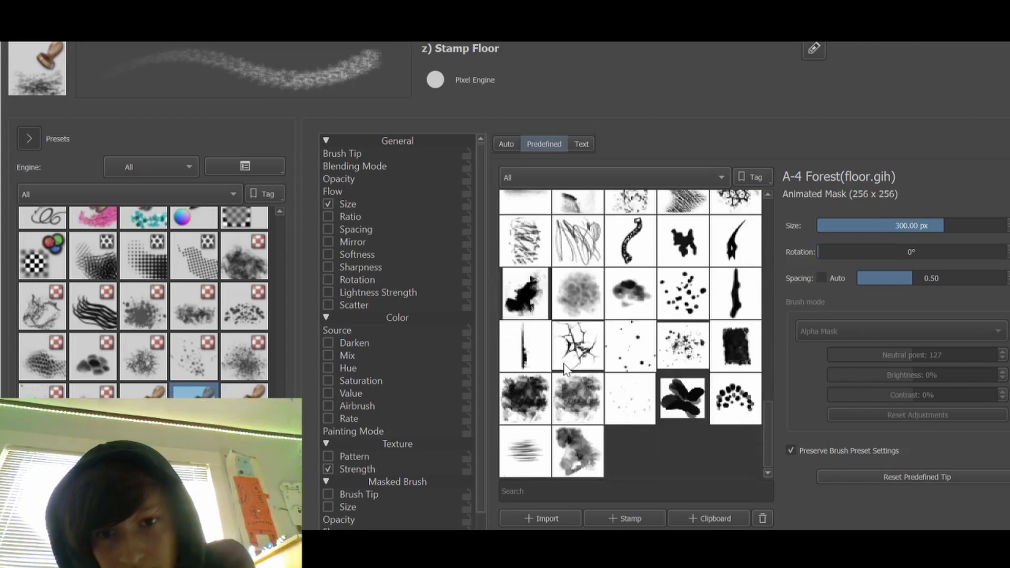
pyautogui.click(579, 375)
pyautogui.click(583, 348)
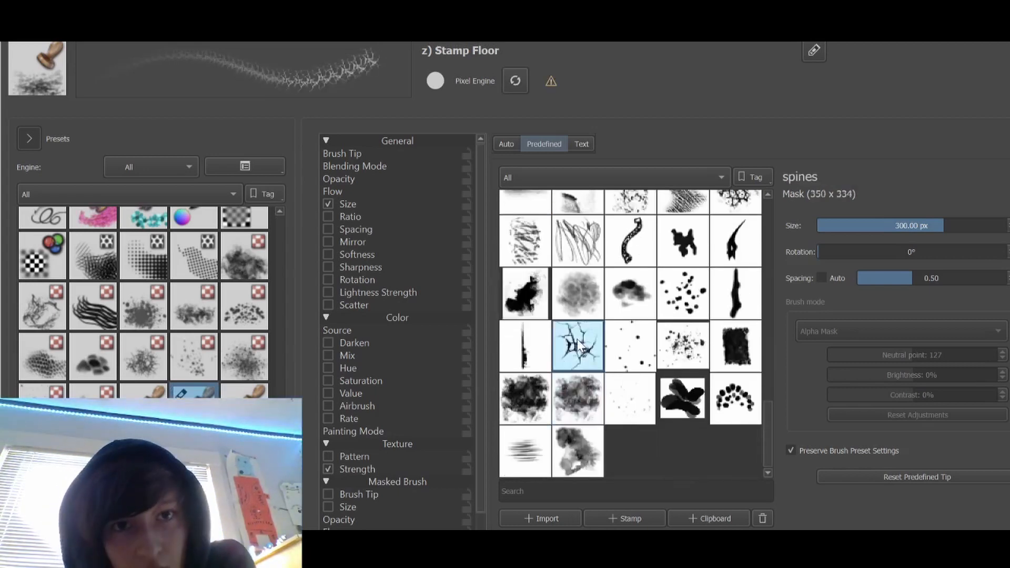
pyautogui.click(255, 377)
pyautogui.click(189, 366)
pyautogui.click(108, 390)
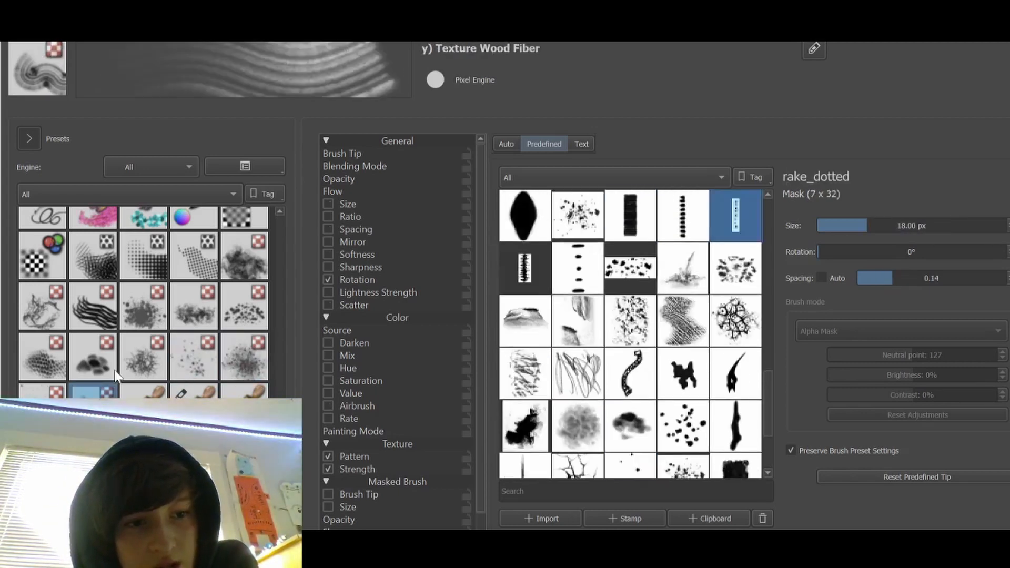
# Choose the Stamp Bokeh preset, compare tips such as brick, bristles_circle_variable and Paint Splats, and set its tip to bristle.
pyautogui.click(120, 358)
pyautogui.click(134, 385)
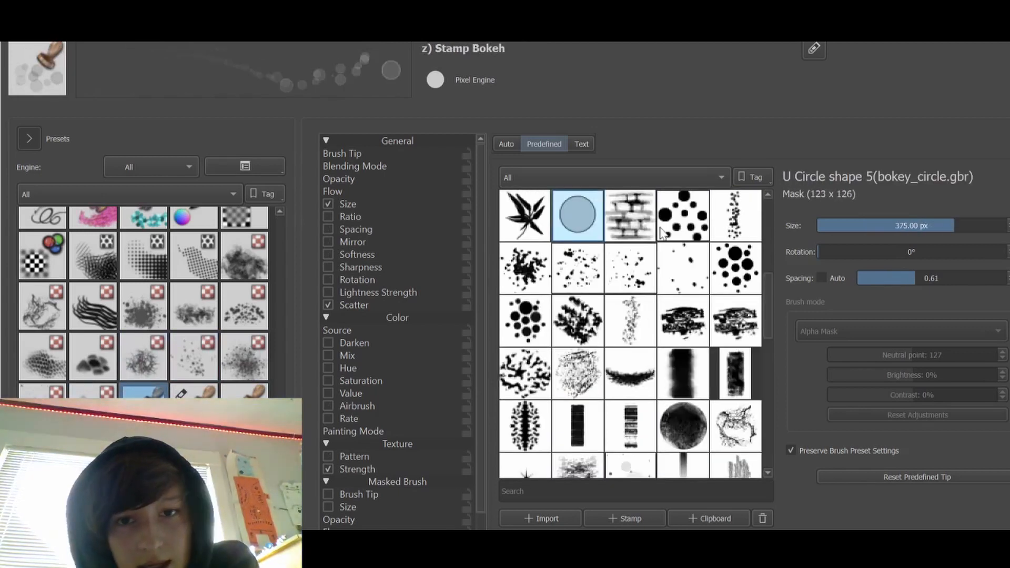
pyautogui.click(734, 216)
pyautogui.click(686, 212)
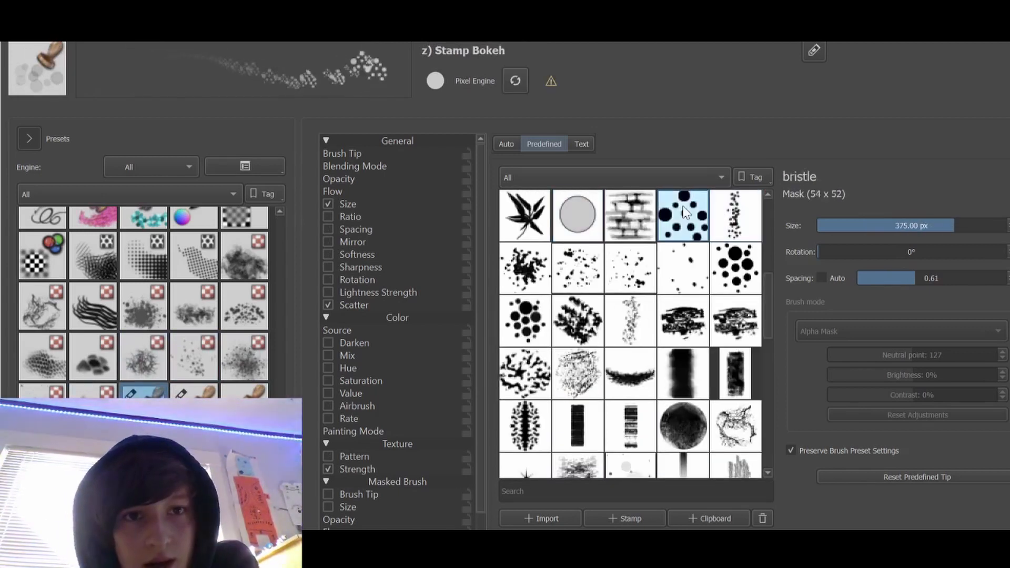
pyautogui.moveTo(659, 200)
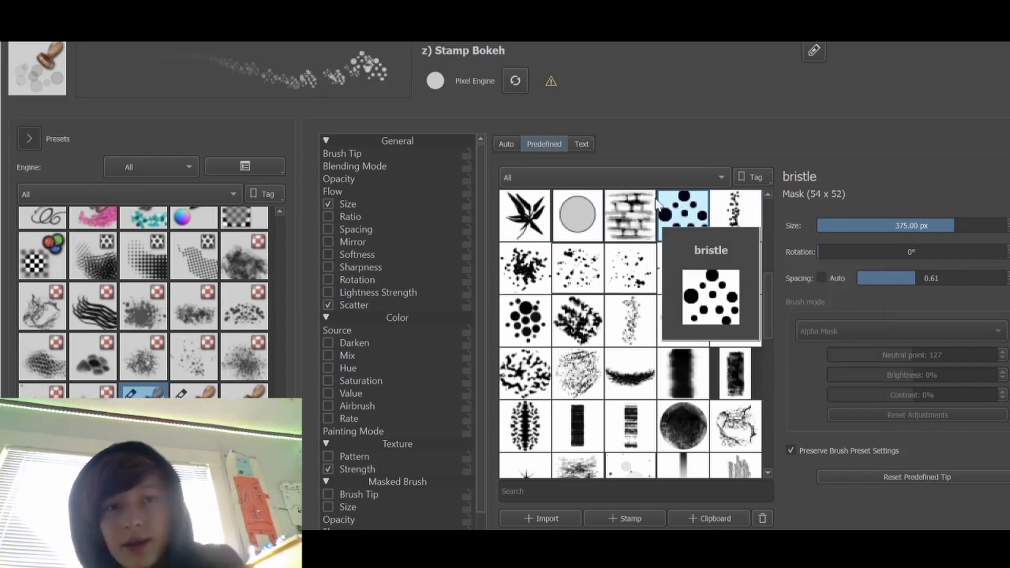
pyautogui.click(716, 258)
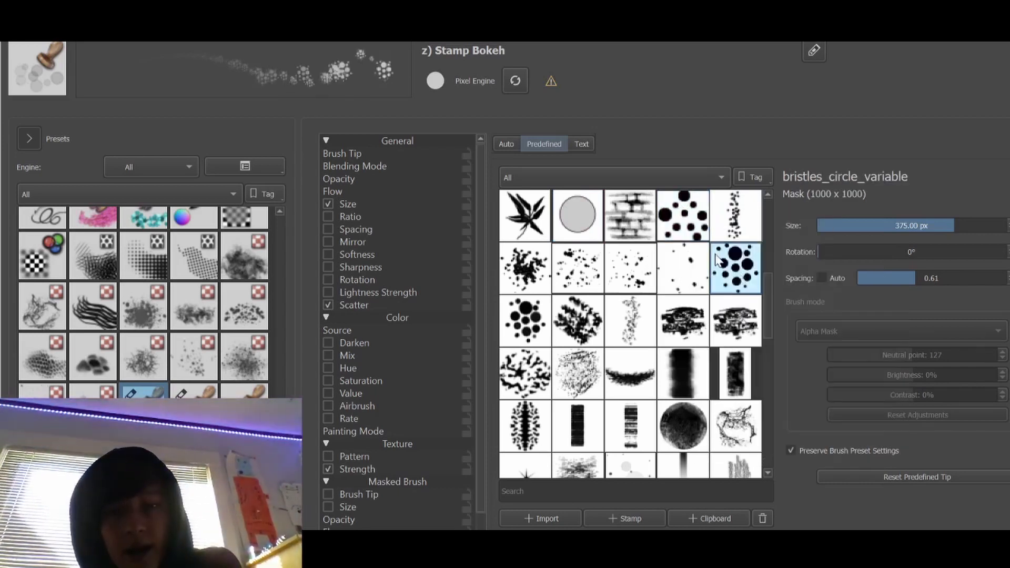
pyautogui.click(684, 218)
pyautogui.click(626, 216)
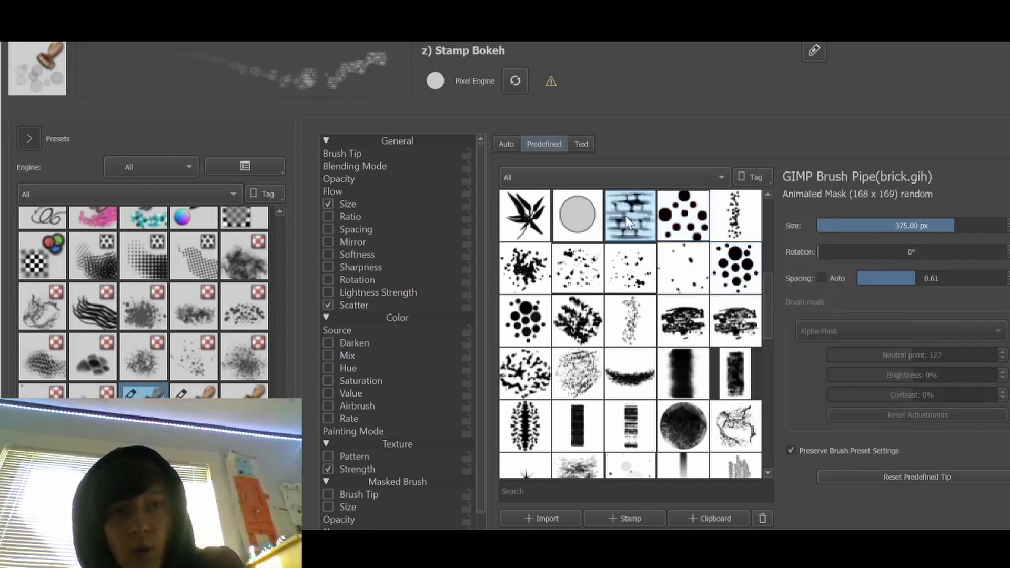
pyautogui.click(680, 231)
pyautogui.click(729, 275)
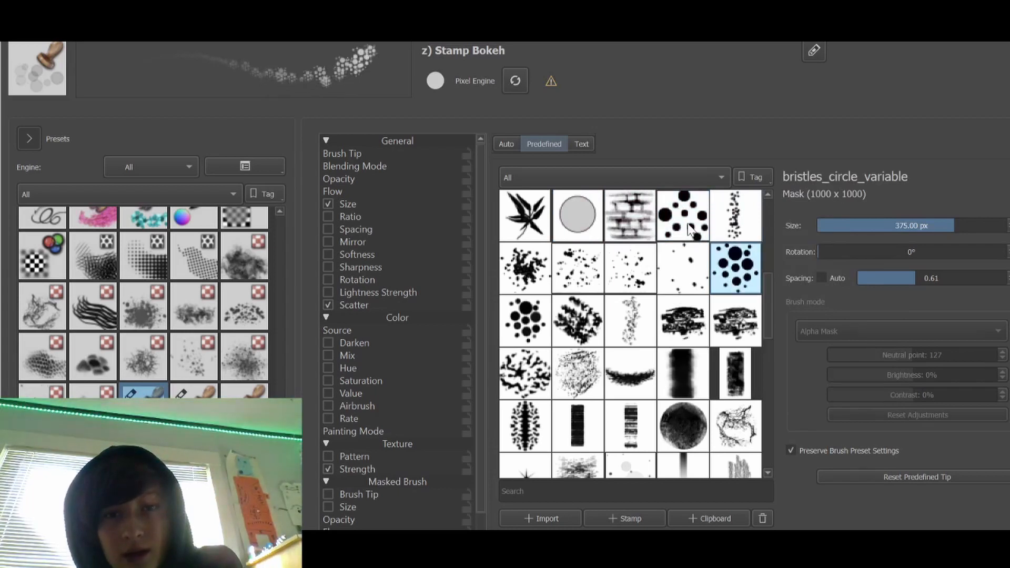
pyautogui.scroll(-5, 686, 287)
pyautogui.click(597, 343)
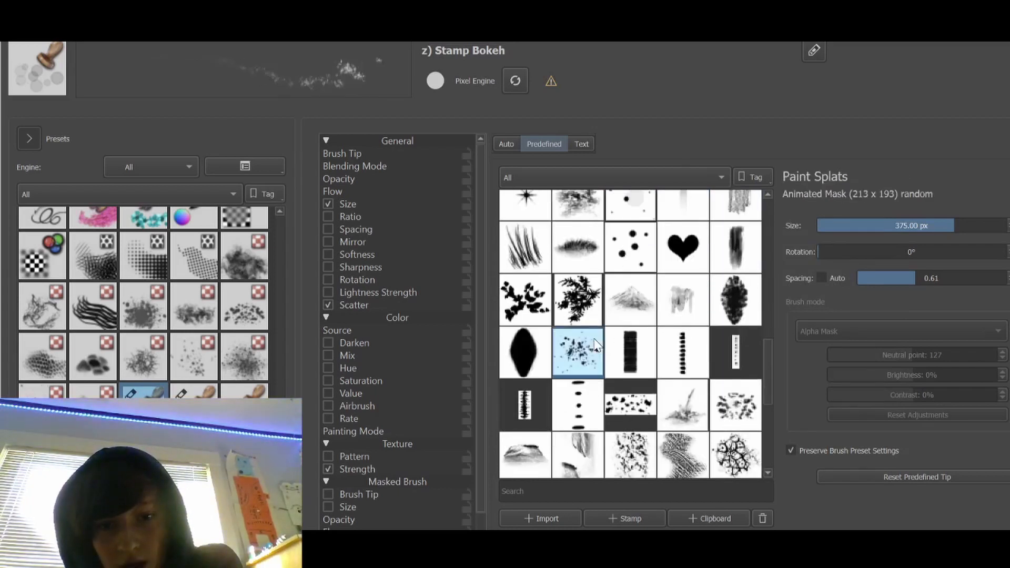
pyautogui.scroll(5, 597, 343)
pyautogui.click(696, 234)
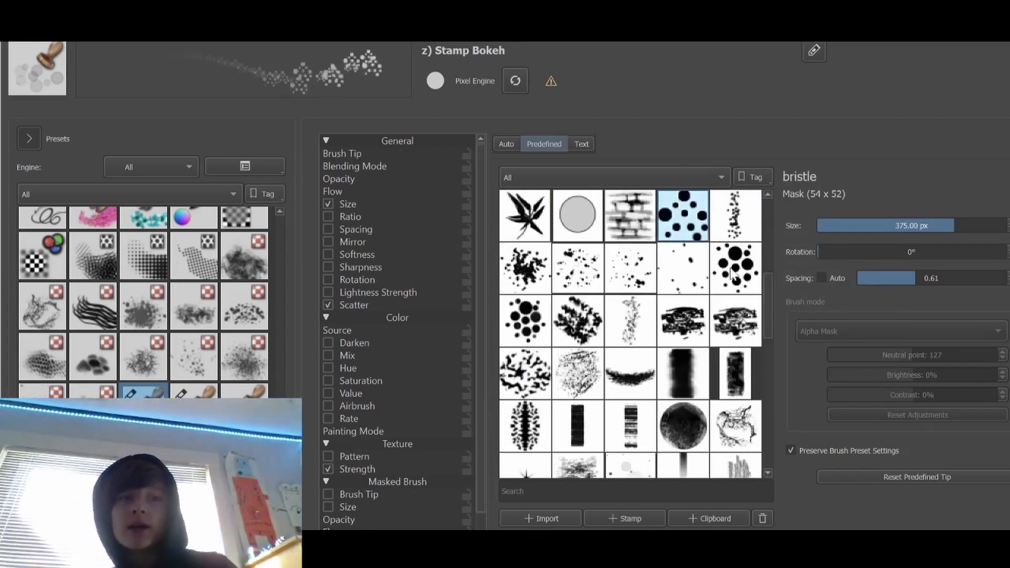
pyautogui.press('Escape')
# Reduce the brush size to 177.98 px and stamp white dot clusters on the character's forehead and lower right body.
pyautogui.scroll(2, 339, 251)
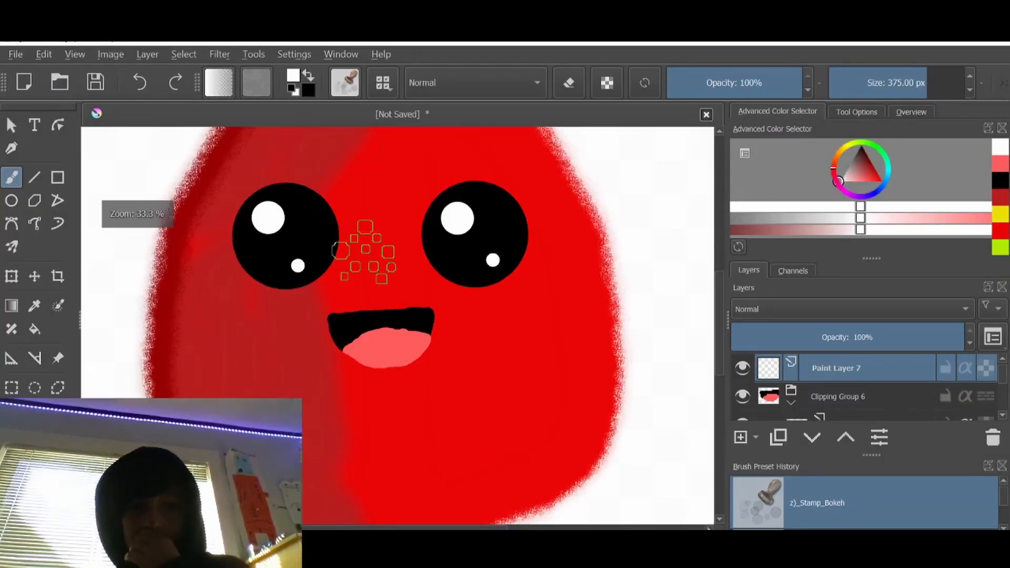
pyautogui.scroll(-2, 340, 251)
pyautogui.click(917, 71)
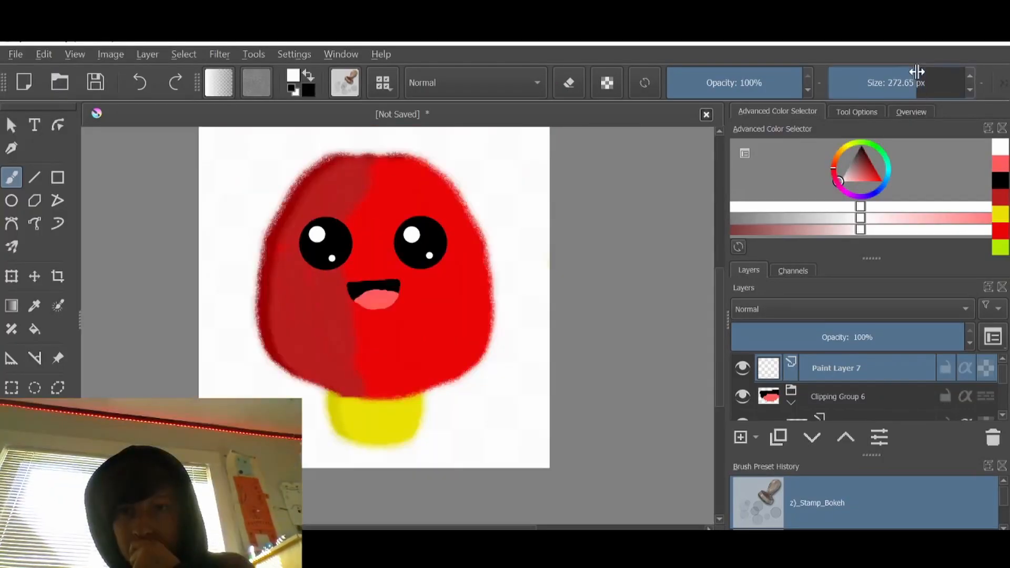
pyautogui.moveTo(917, 71); pyautogui.dragTo(900, 72)
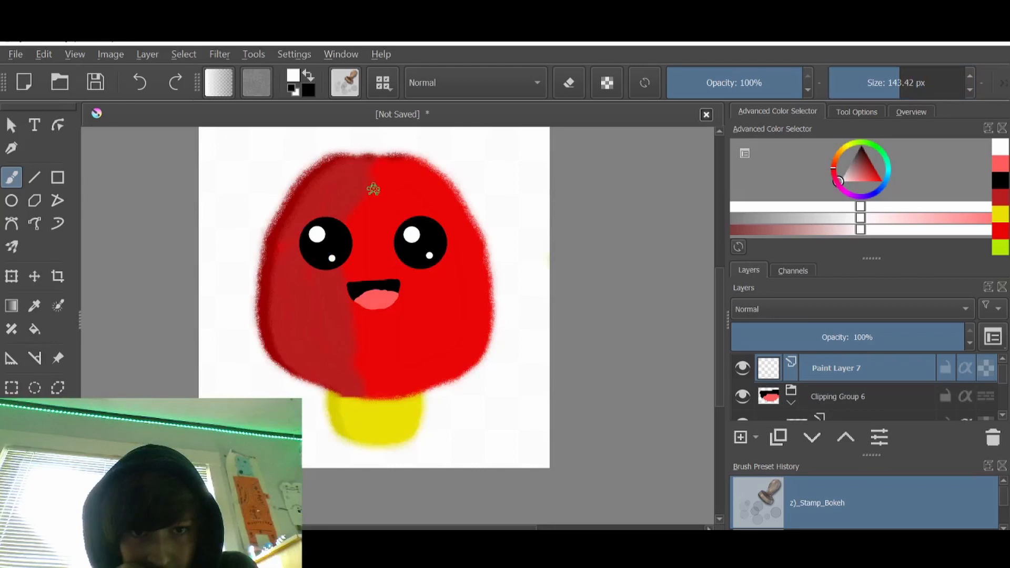
pyautogui.scroll(1, 374, 189)
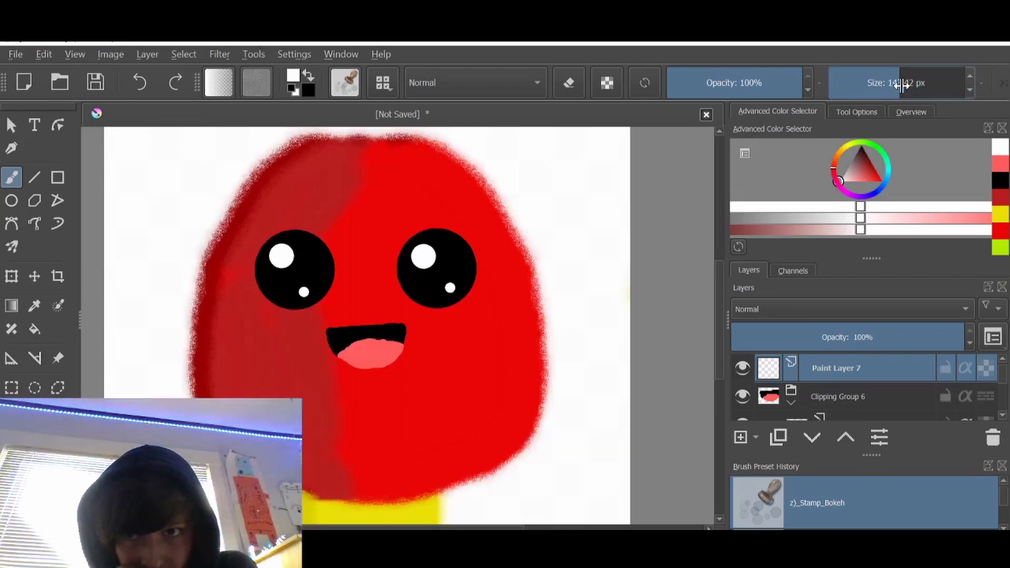
pyautogui.moveTo(902, 85); pyautogui.dragTo(905, 84)
pyautogui.click(386, 199)
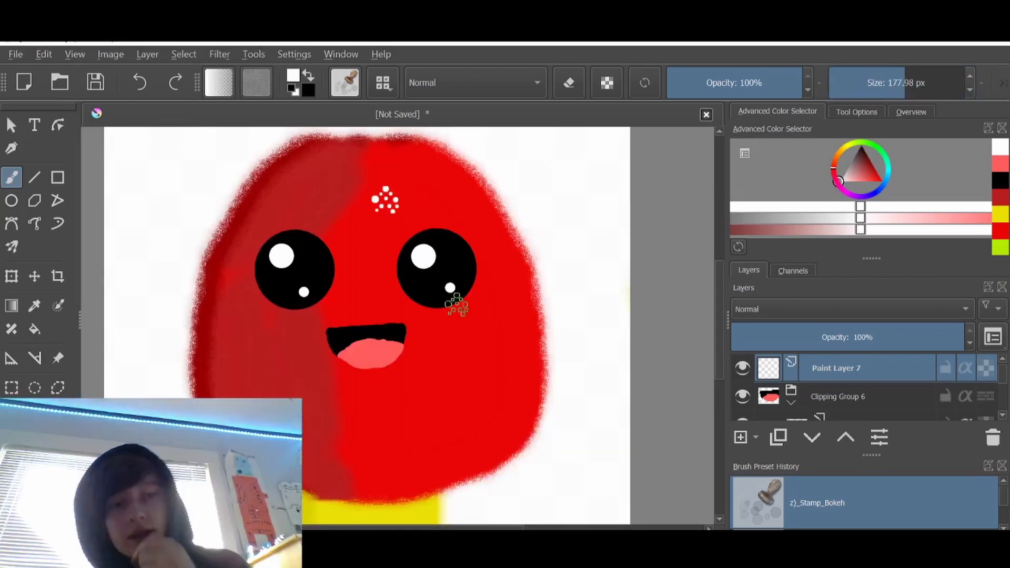
pyautogui.click(503, 407)
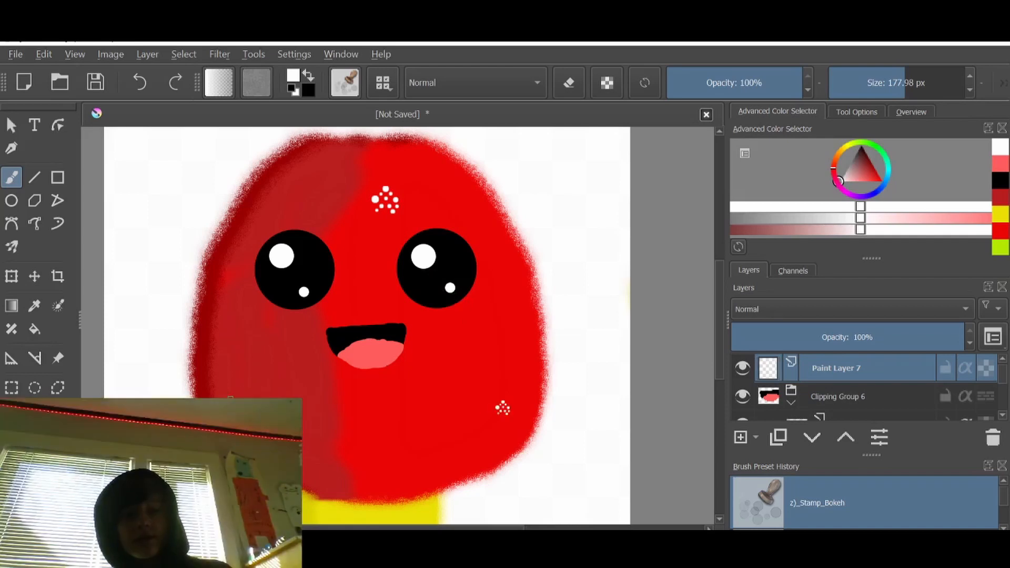
# Browse the brush presets, trying WaterC Spread WideArea and Chalk Soft, and choose Charcoal_pencil_large.
pyautogui.scroll(-1, 804, 498)
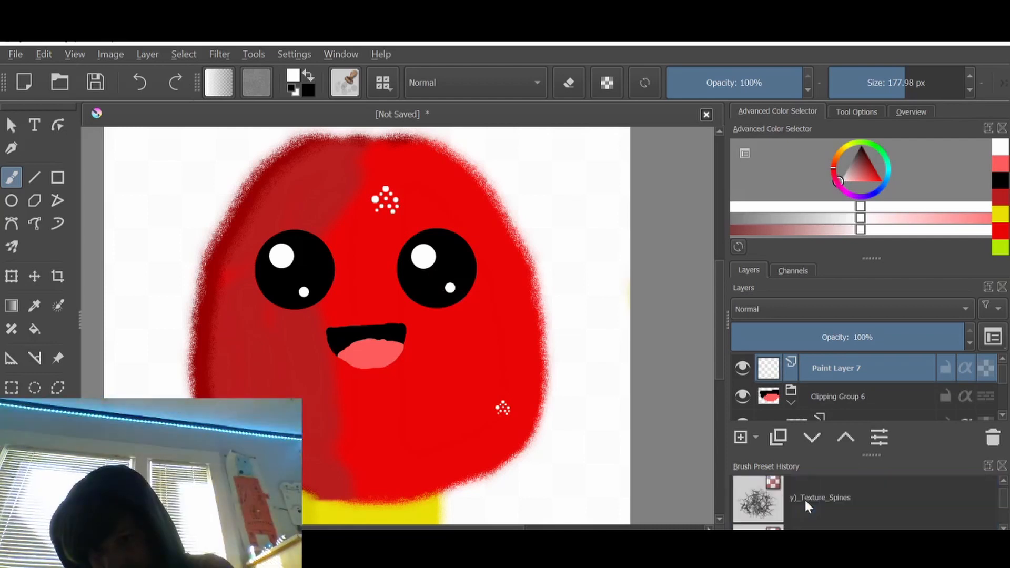
pyautogui.scroll(-2, 804, 498)
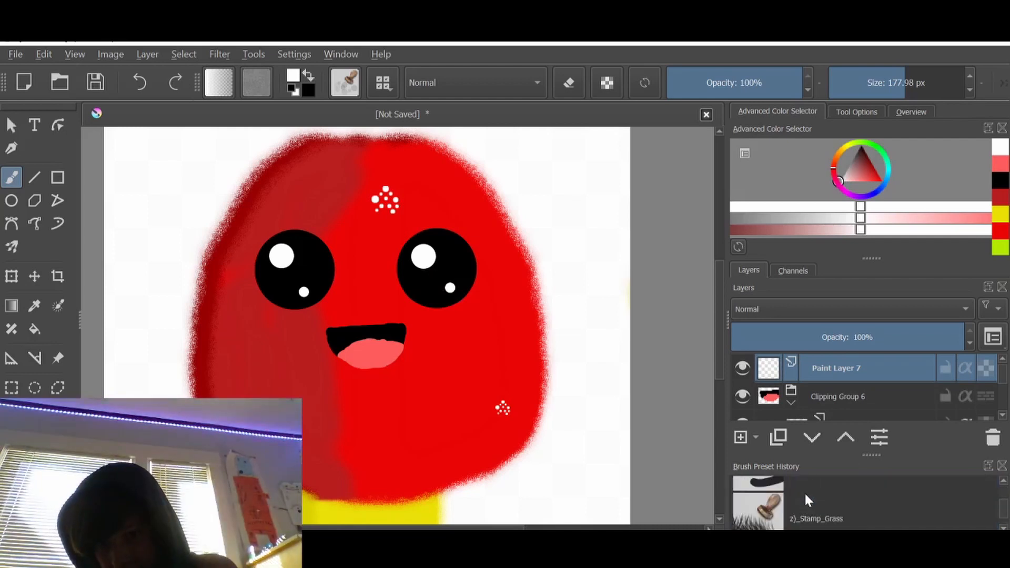
pyautogui.scroll(-2, 804, 492)
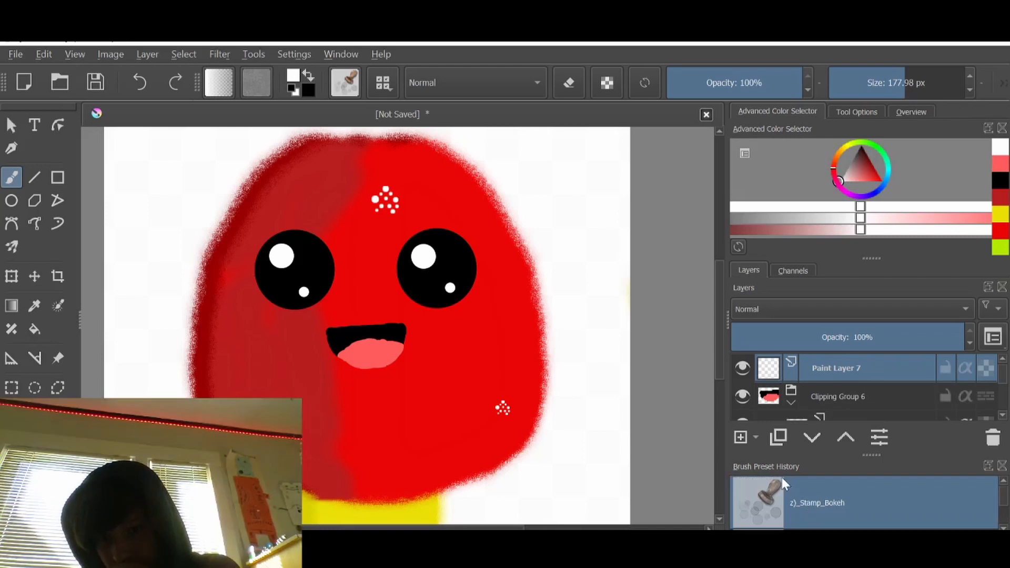
pyautogui.click(347, 83)
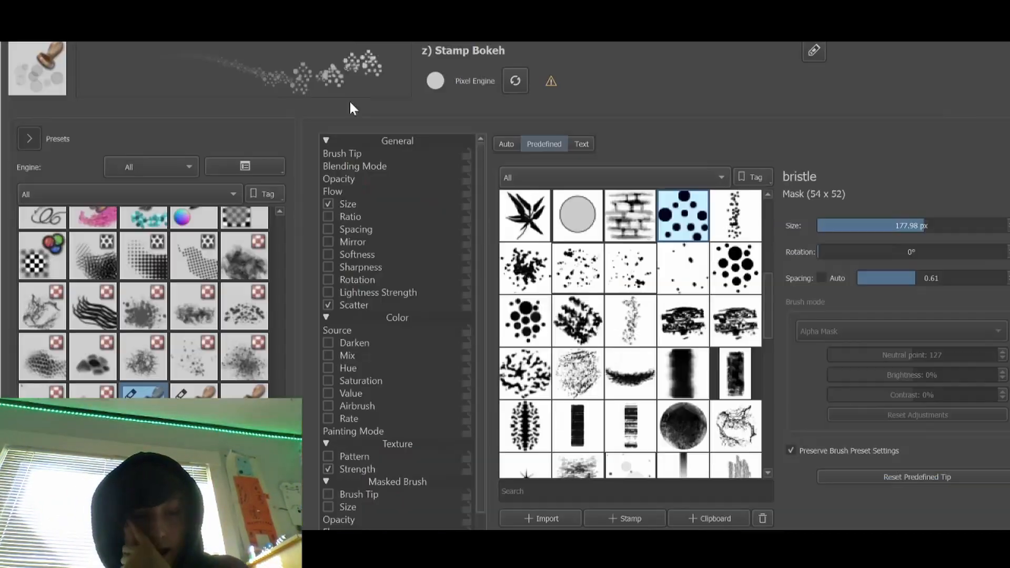
pyautogui.scroll(5, 182, 363)
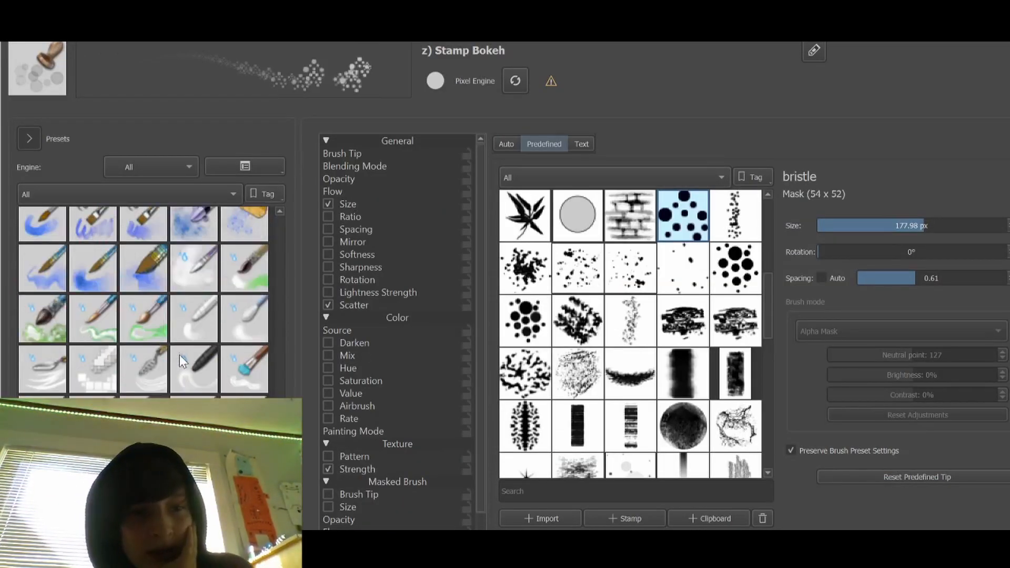
pyautogui.click(196, 322)
pyautogui.click(154, 270)
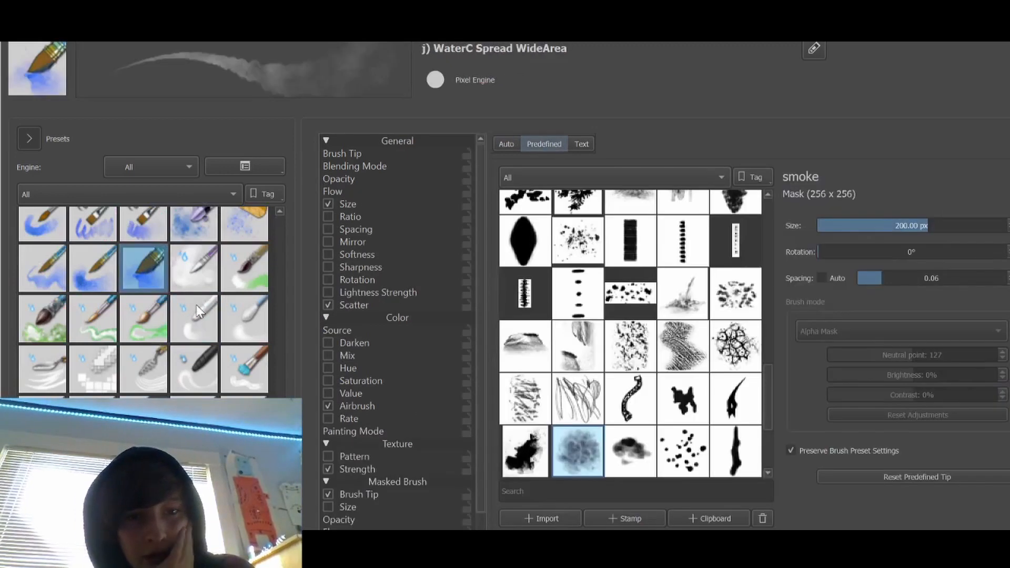
pyautogui.scroll(-3, 157, 279)
pyautogui.click(194, 290)
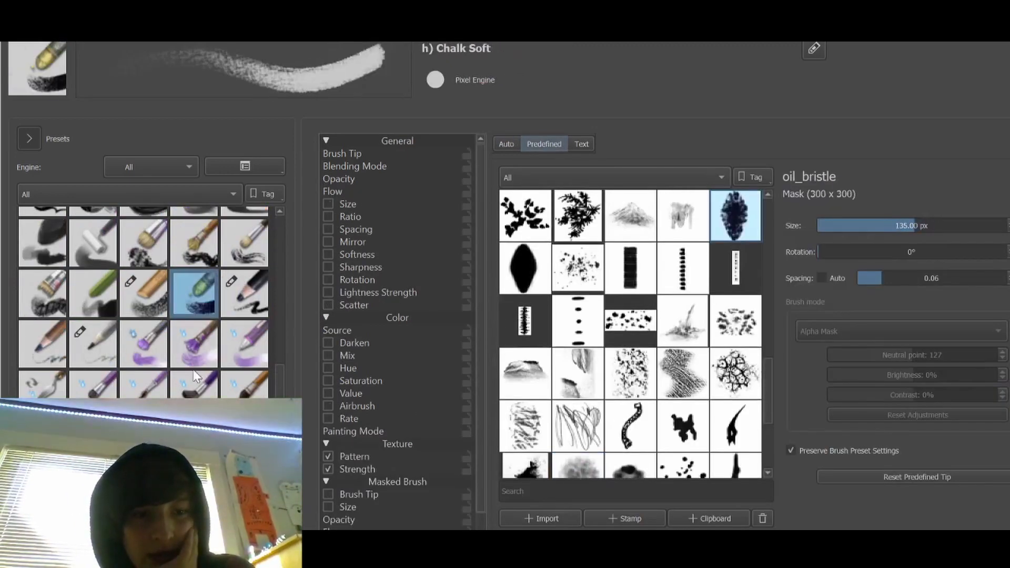
pyautogui.click(247, 292)
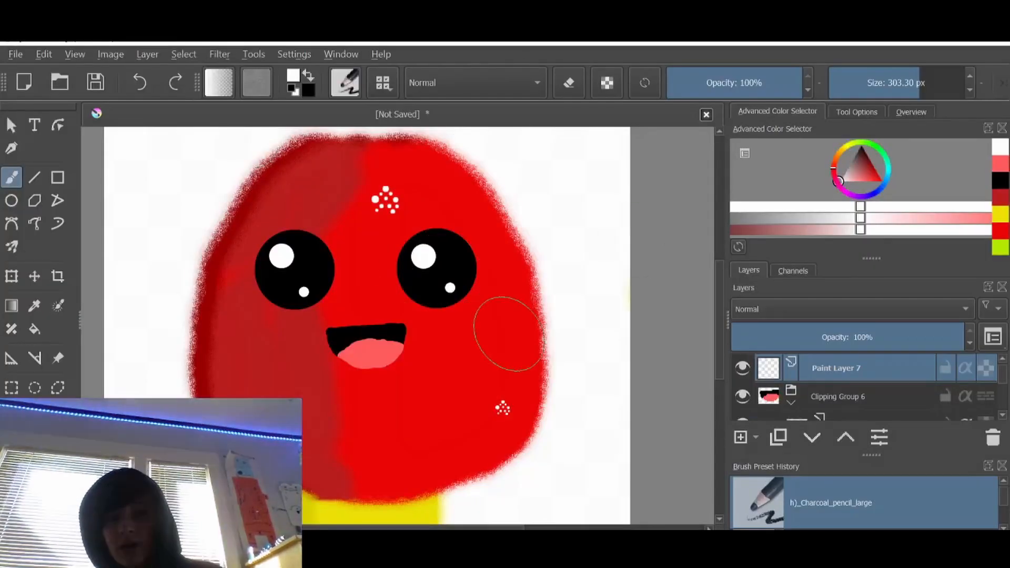
# Set the brush size to 113.65 px and dab single white spots around the face across the red body.
pyautogui.click(894, 83)
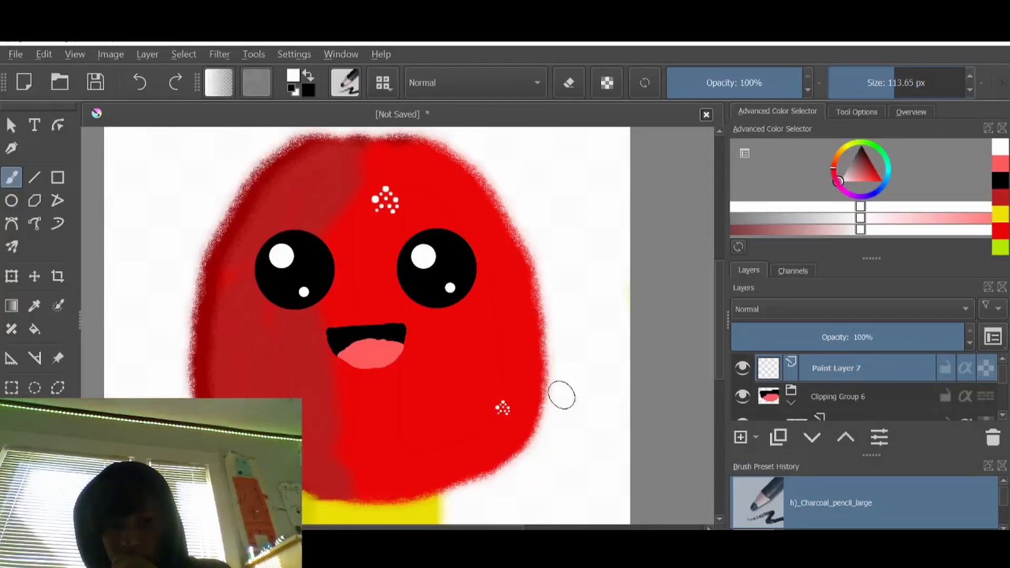
pyautogui.click(493, 335)
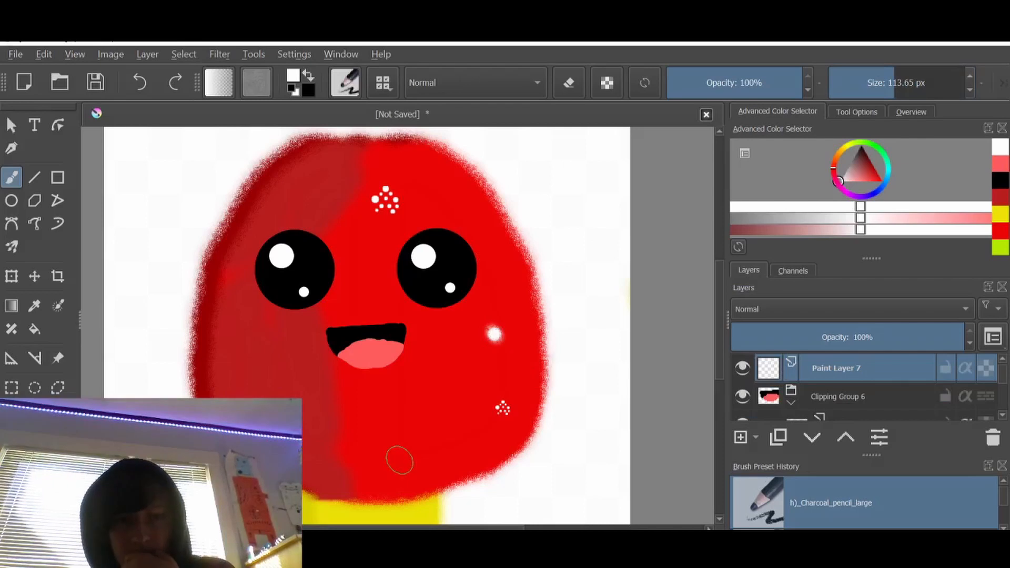
pyautogui.click(400, 461)
pyautogui.click(466, 441)
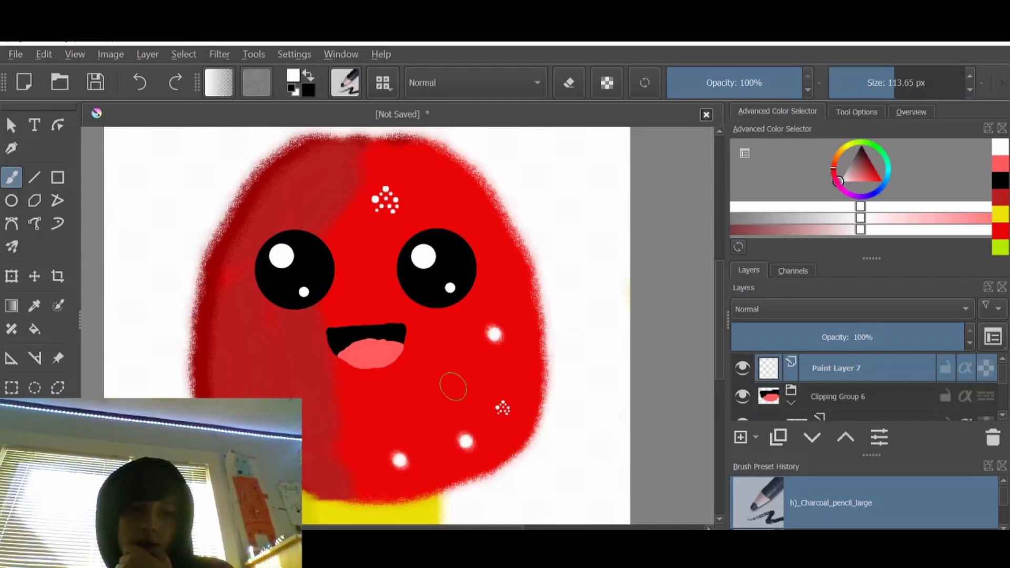
pyautogui.click(453, 387)
pyautogui.click(356, 453)
pyautogui.click(256, 375)
pyautogui.click(216, 353)
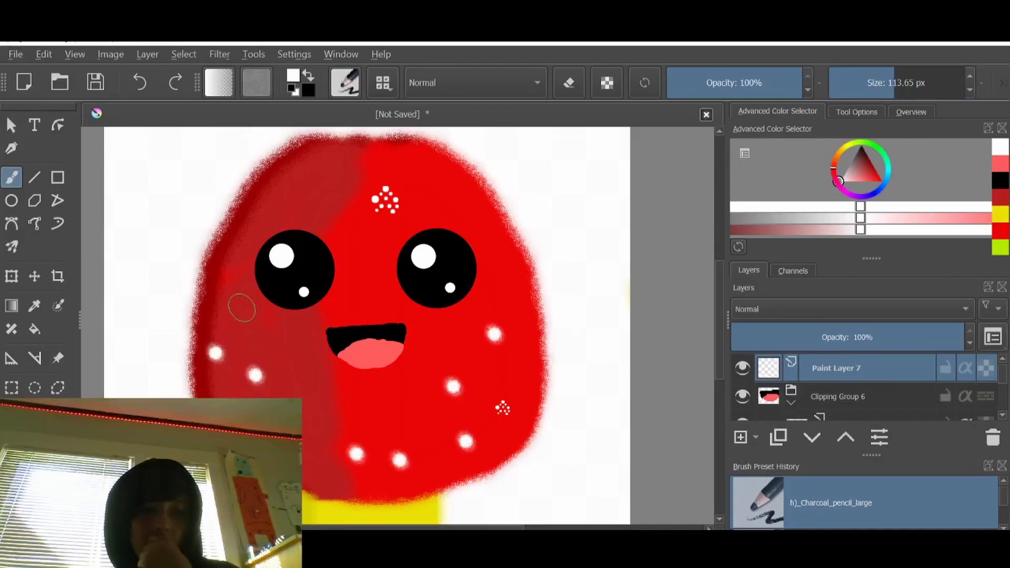
pyautogui.click(243, 308)
pyautogui.click(297, 351)
pyautogui.click(274, 393)
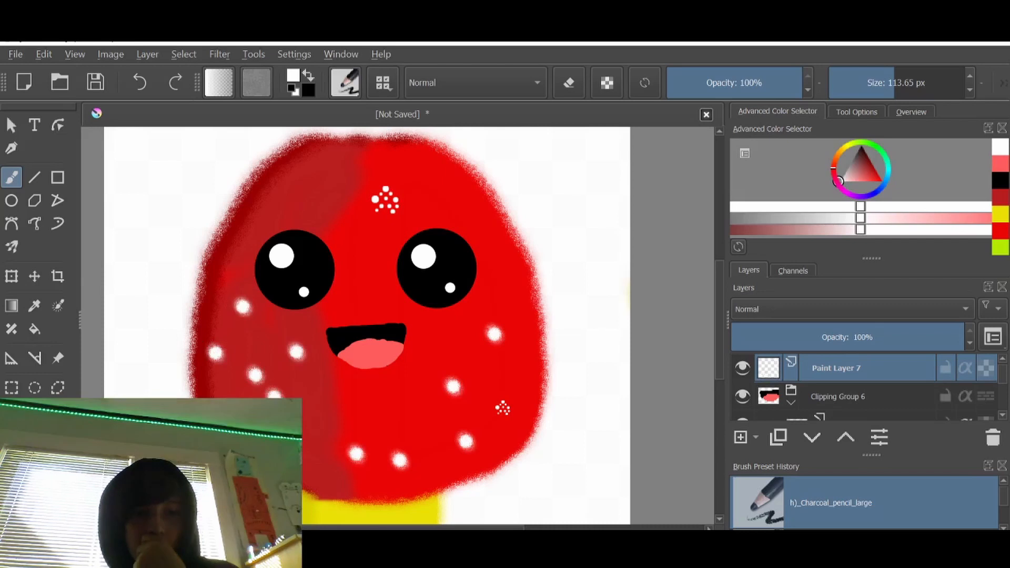
pyautogui.click(346, 412)
pyautogui.click(351, 282)
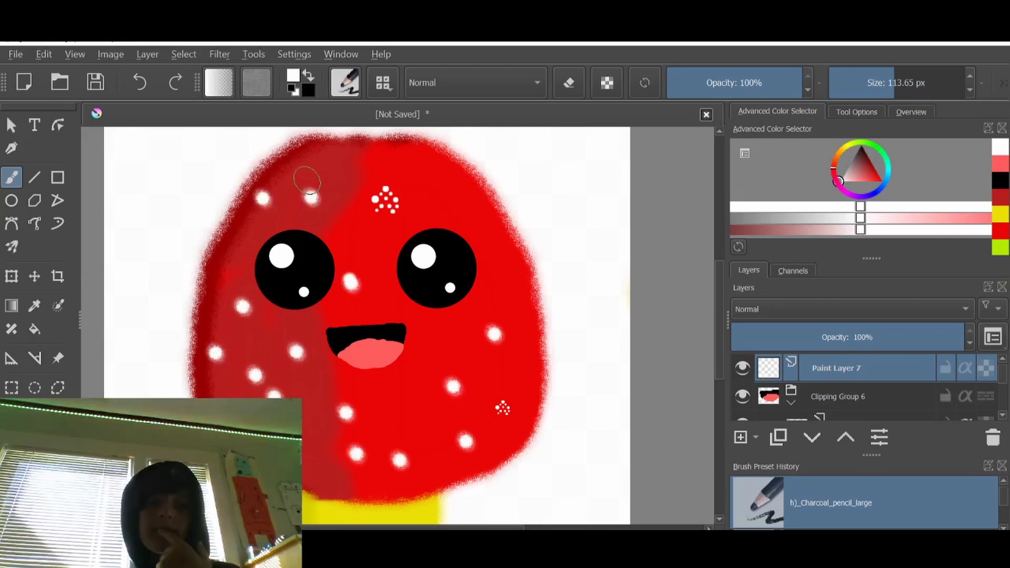
pyautogui.click(311, 198)
pyautogui.click(263, 198)
pyautogui.click(360, 170)
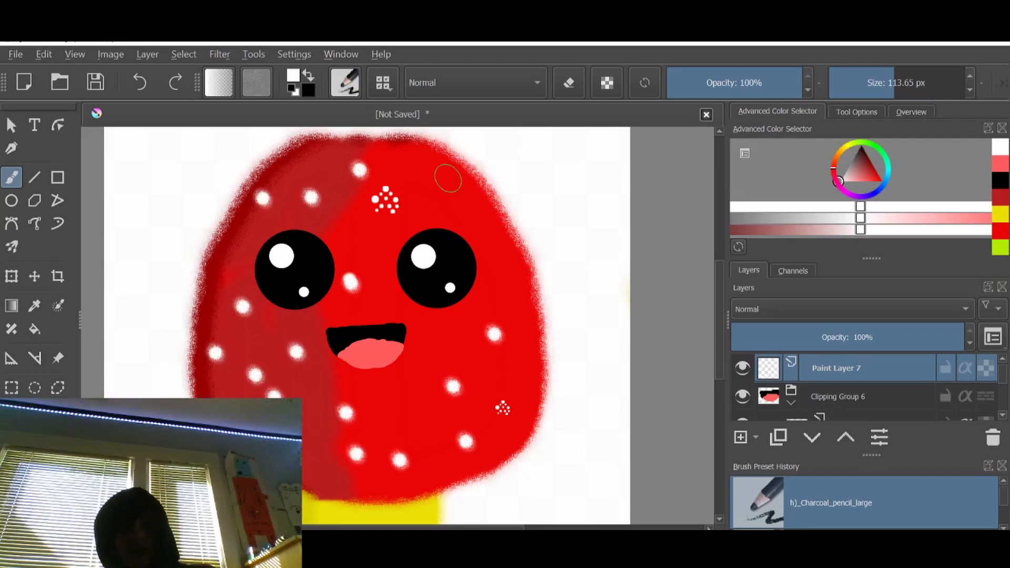
# Dab more white spots along the upper body, and undo the recent spots on the forehead, between the eyes and below the mouth.
pyautogui.click(405, 160)
pyautogui.click(463, 189)
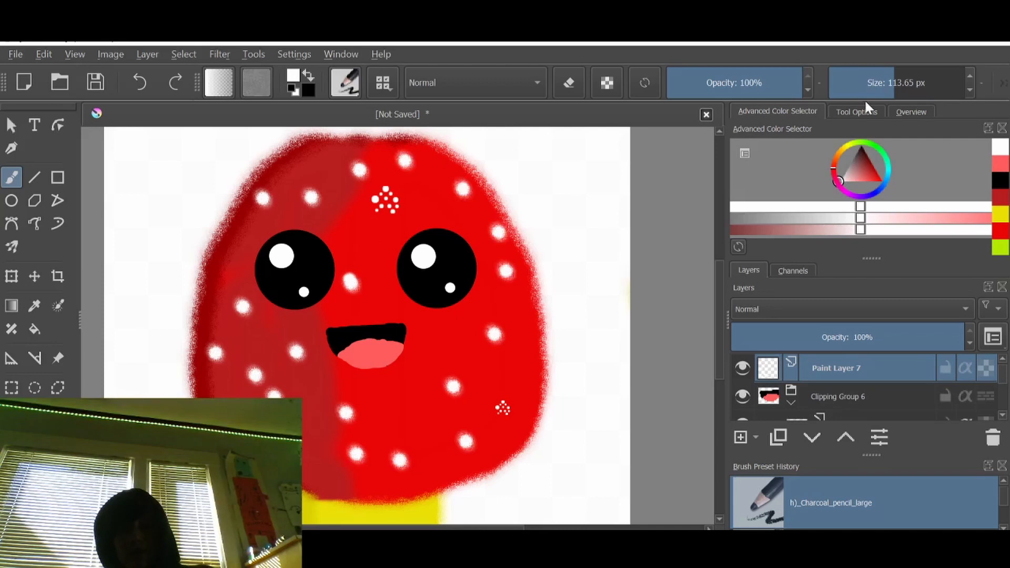
pyautogui.hotkey('ctrl', 'z')
pyautogui.hotkey('ctrl', 'z')
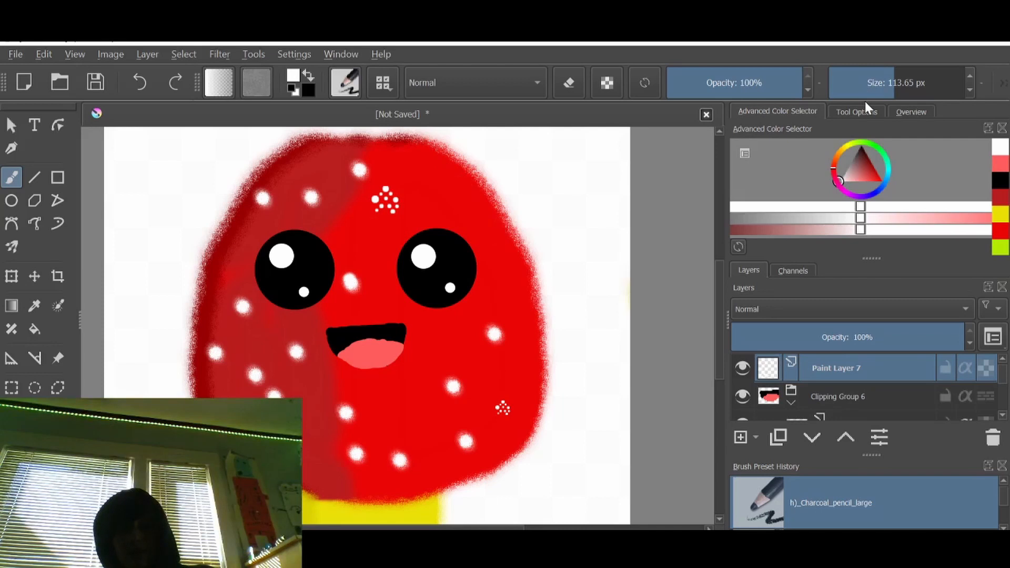
pyautogui.hotkey('ctrl', 'z')
pyautogui.hotkey('ctrl', 'z')
pyautogui.hotkey('ctrl', 'z')
pyautogui.hotkey('ctrl', 'z')
pyautogui.hotkey('ctrl', 'z')
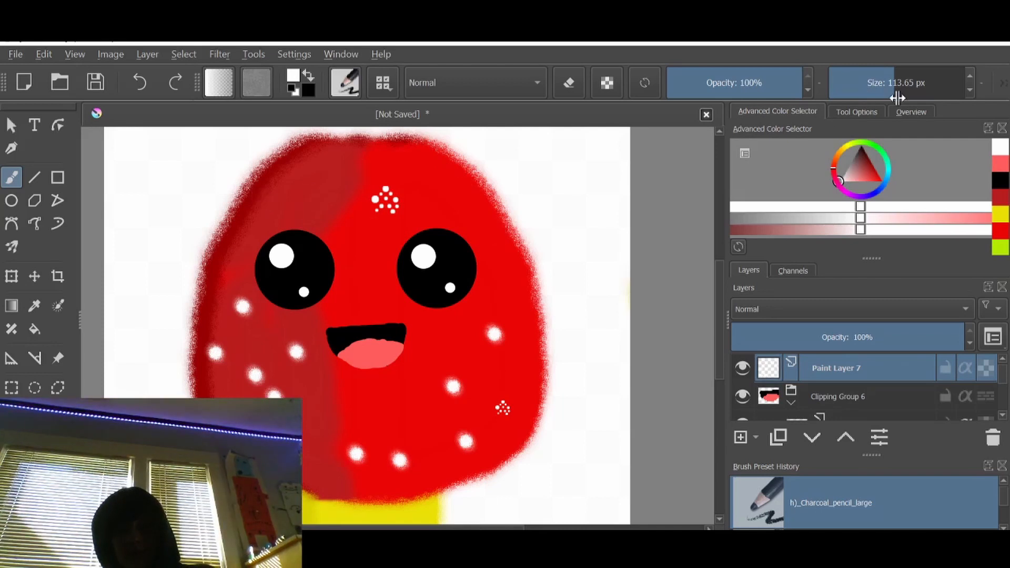
# Dab new white spots on both sides of the forehead, between the eyes and a larger one at the body's right edge.
pyautogui.hotkey('ctrl', 'shift', 'z')
pyautogui.hotkey('ctrl', 'shift', 'z')
pyautogui.hotkey('ctrl', 'shift', 'z')
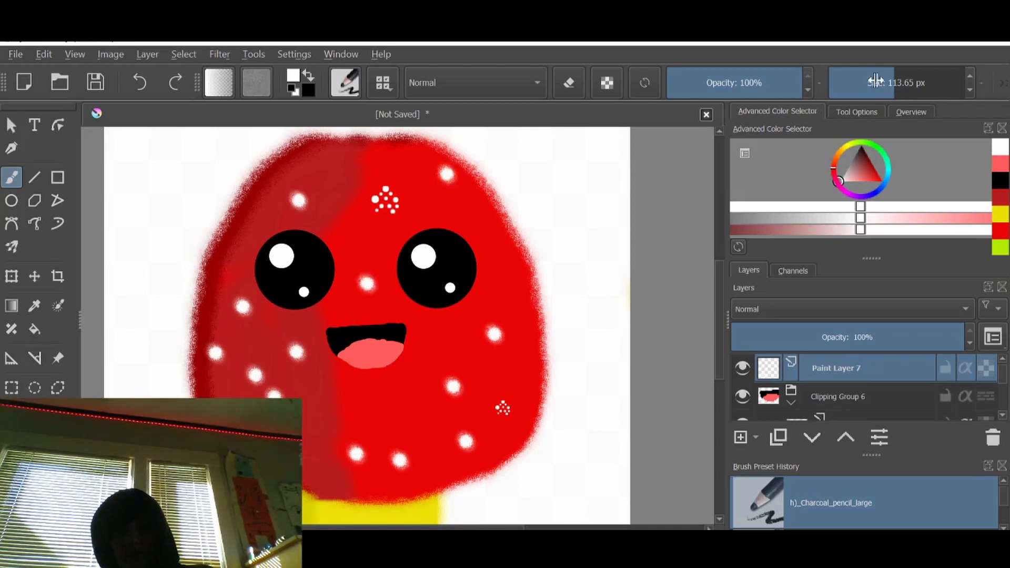
pyautogui.hotkey('ctrl', 'shift', 'z')
# Try tiny white marks around the eyes with a 15.63 px brush and undo them.
pyautogui.moveTo(876, 80); pyautogui.dragTo(863, 82)
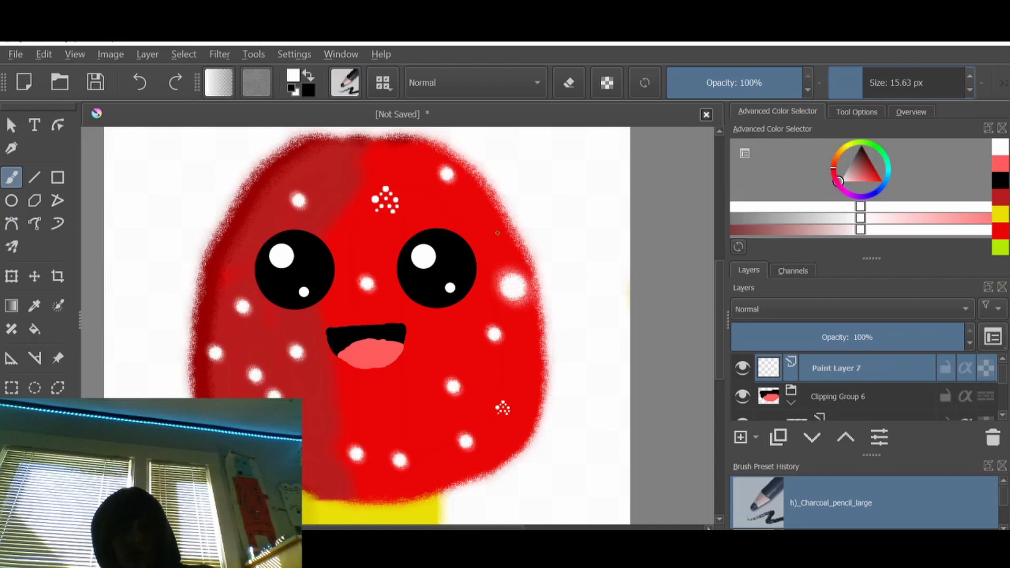
pyautogui.moveTo(246, 332); pyautogui.dragTo(499, 221)
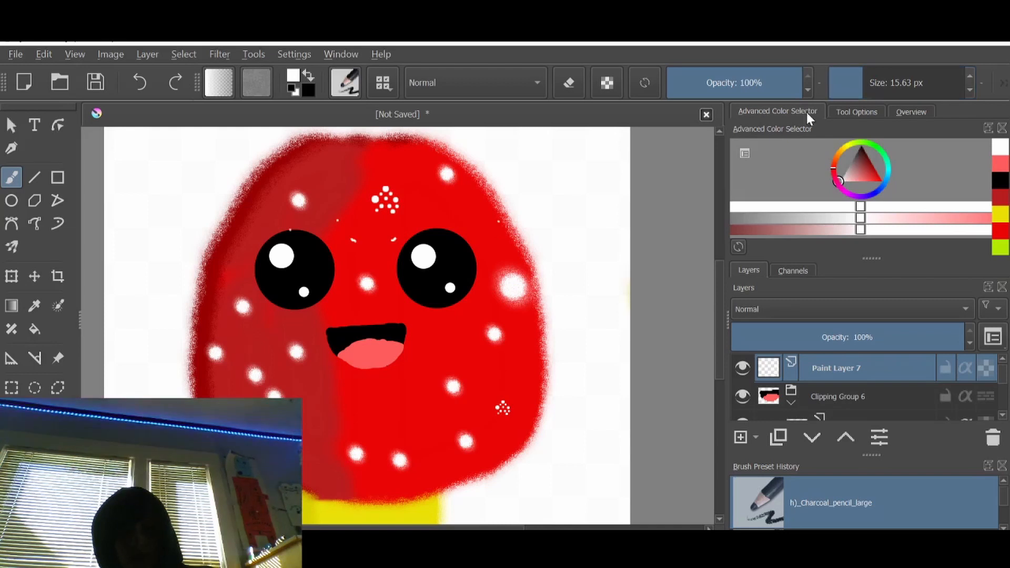
pyautogui.hotkey('ctrl', 'z')
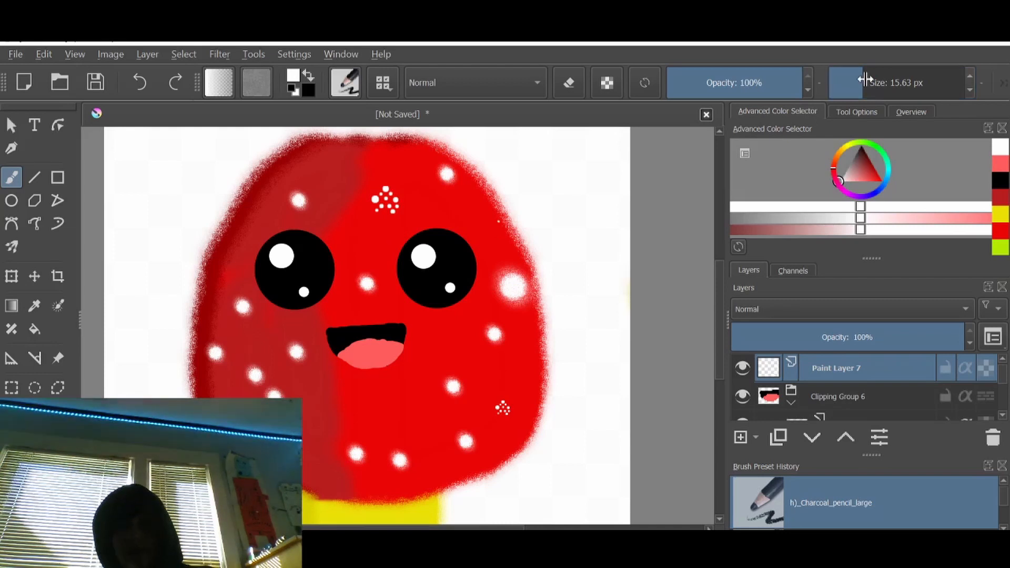
# Set the brush size to 32.87 px and scatter small white dots between the larger spots across the whole red body.
pyautogui.moveTo(866, 80); pyautogui.dragTo(872, 80)
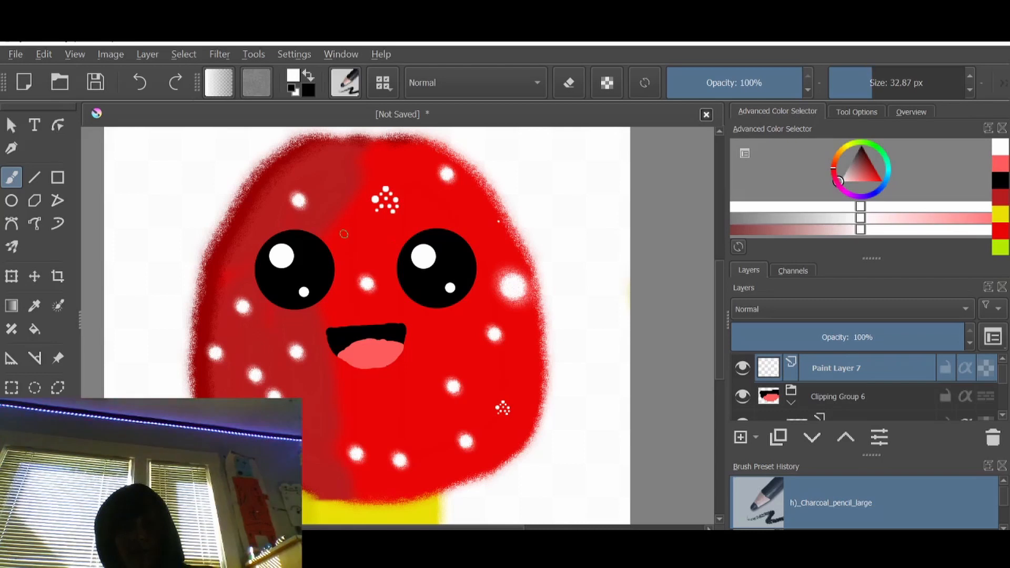
pyautogui.click(346, 227)
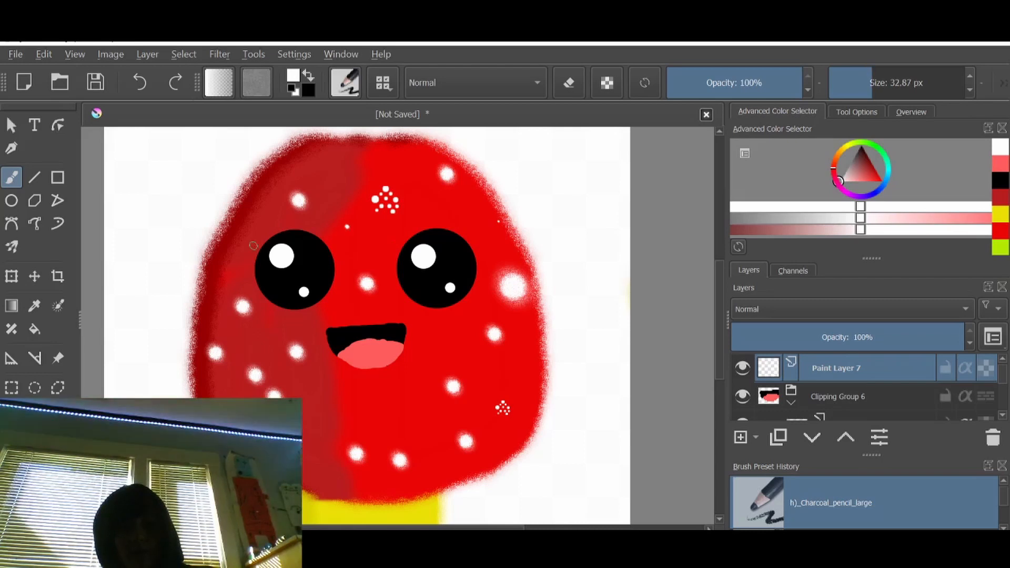
pyautogui.click(247, 242)
pyautogui.click(327, 389)
pyautogui.click(306, 461)
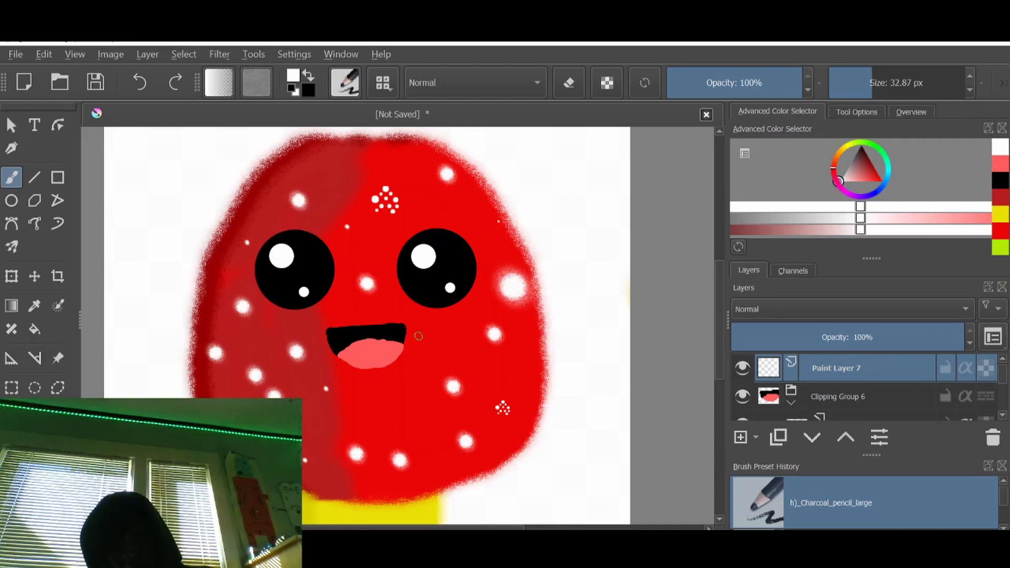
pyautogui.click(329, 152)
pyautogui.click(386, 156)
pyautogui.click(470, 211)
pyautogui.click(393, 397)
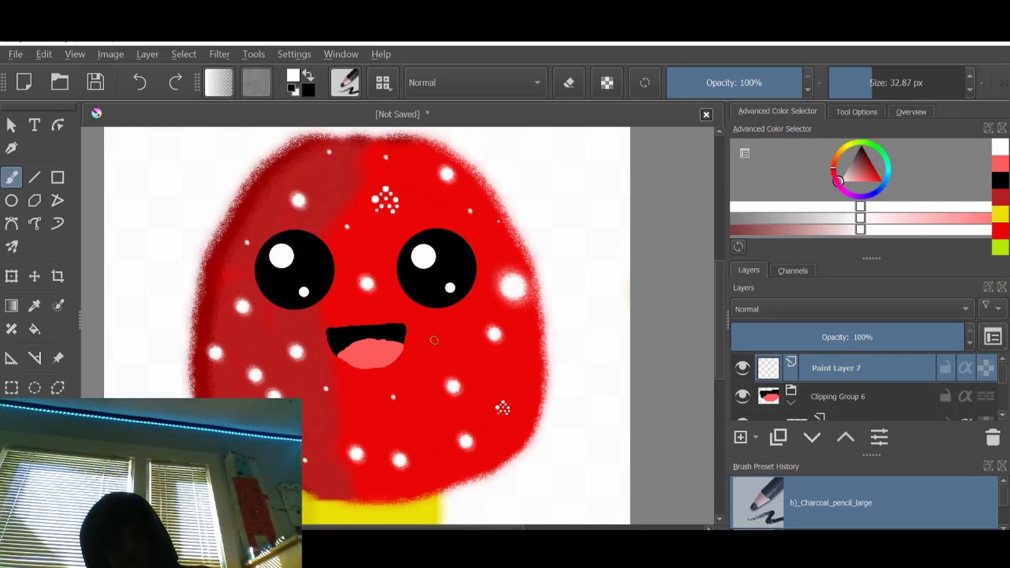
pyautogui.click(434, 341)
pyautogui.click(529, 379)
pyautogui.click(525, 357)
pyautogui.click(522, 325)
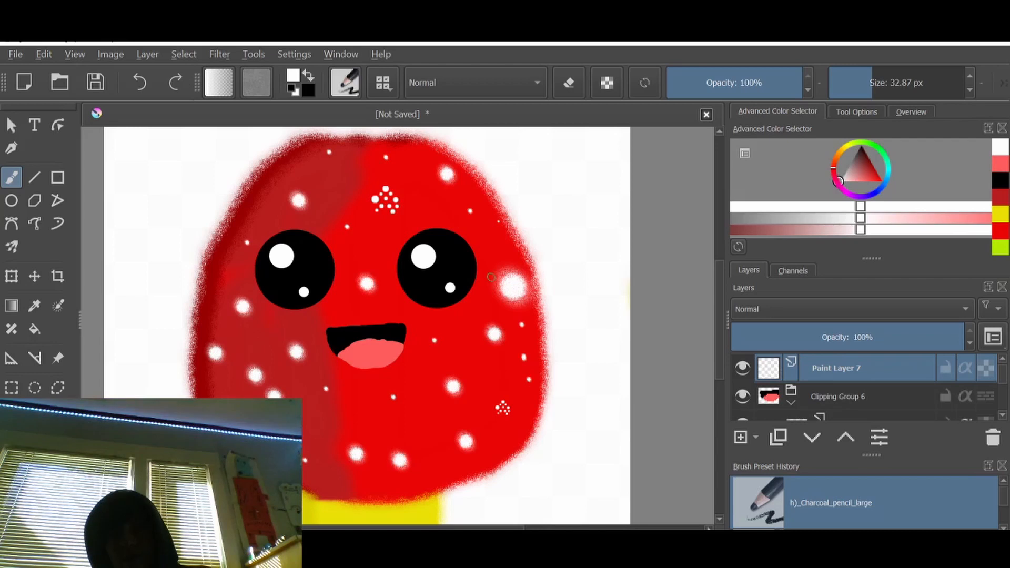
pyautogui.click(485, 257)
pyautogui.click(500, 249)
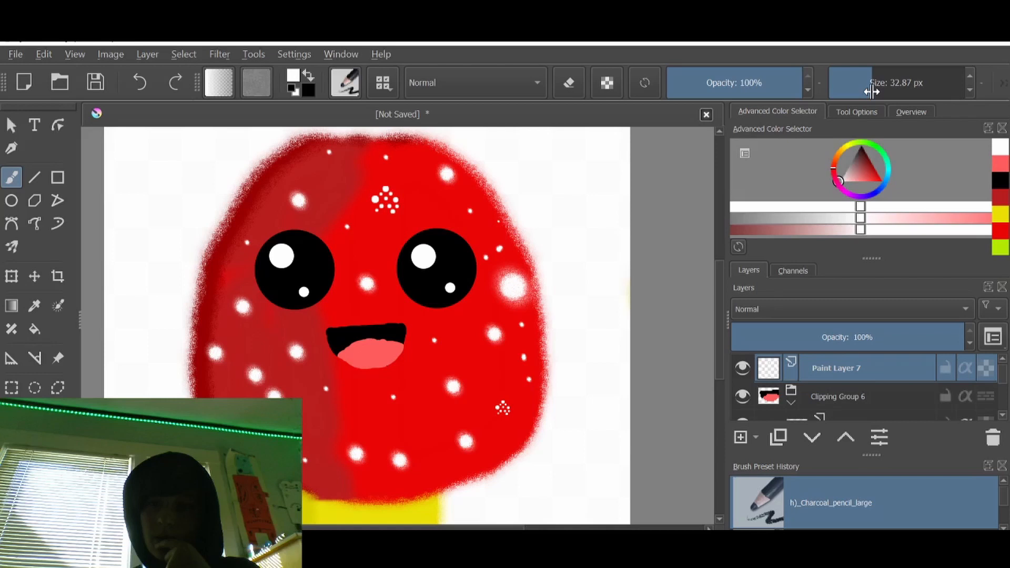
# Set the brush size to 40.62 px and open the brush settings of the Charcoal pencil large preset.
pyautogui.moveTo(872, 92); pyautogui.dragTo(876, 92)
pyautogui.press('+')
pyautogui.scroll(-1, 822, 514)
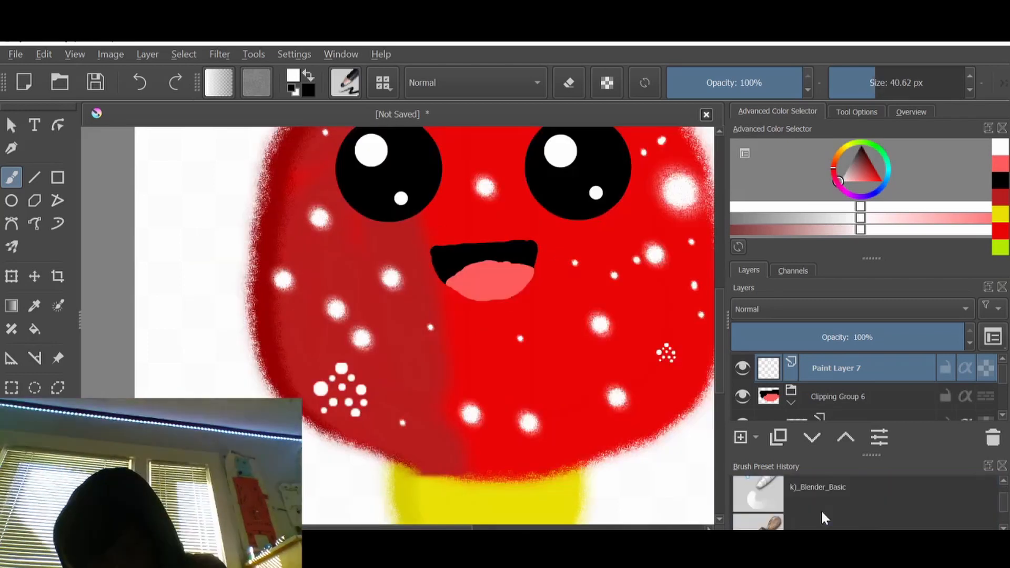
pyautogui.scroll(-1, 804, 504)
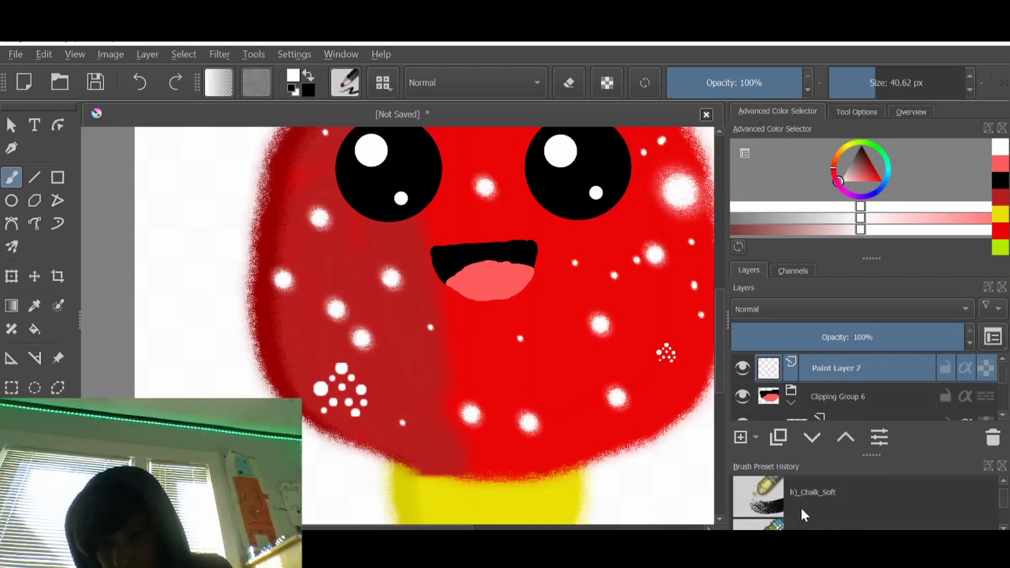
pyautogui.press('F5')
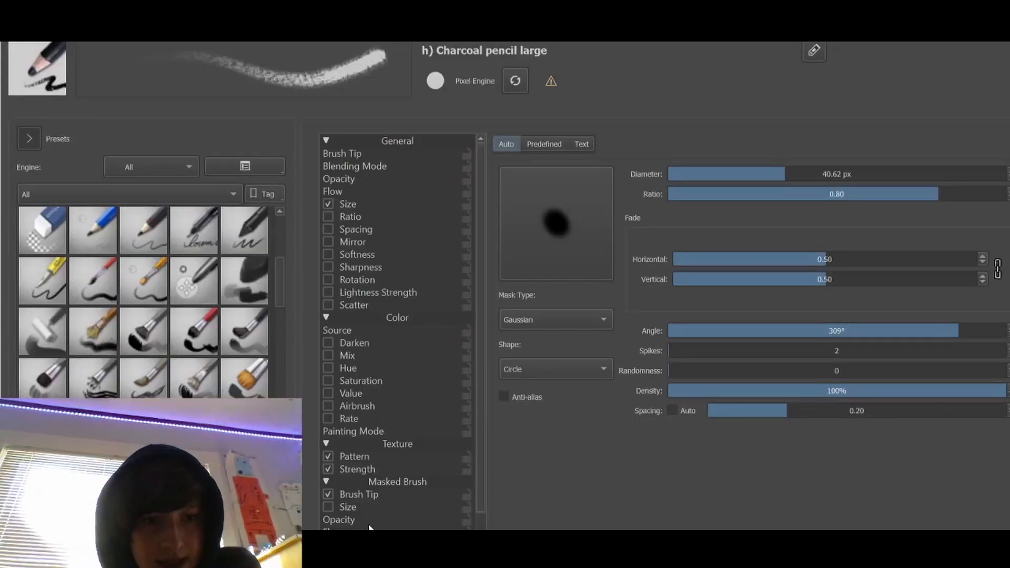
# Switch to the web browser to examine the cute red mushroom reference image, return to Krita and compare it with the whole painting.
pyautogui.hotkey('alt', 'Tab')
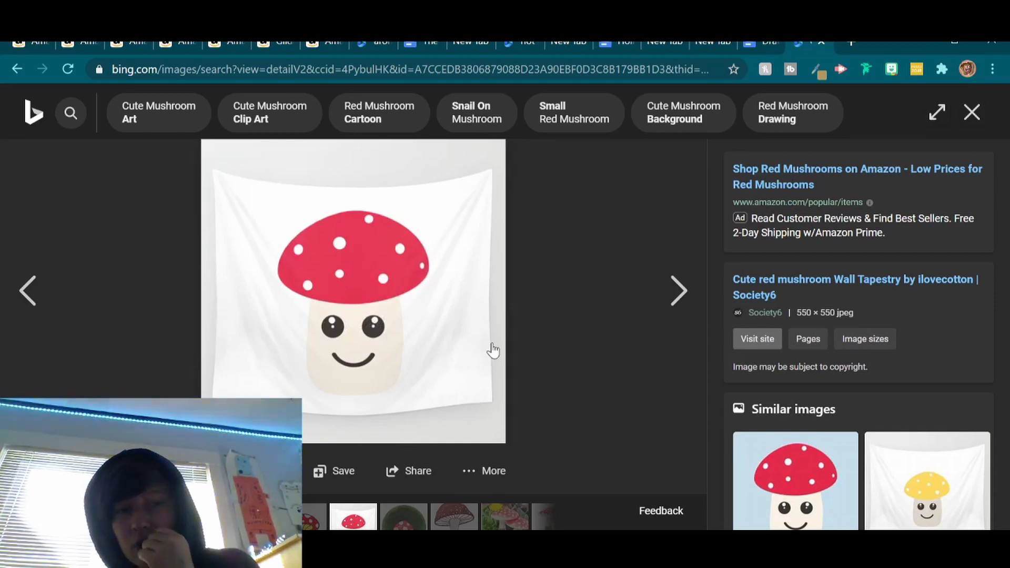
pyautogui.hotkey('alt', 'Tab')
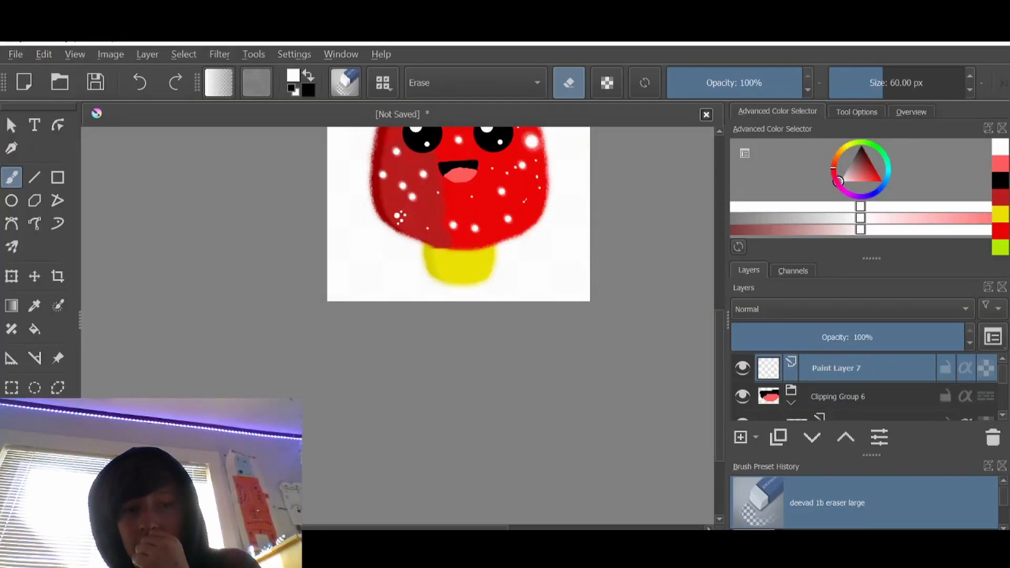
pyautogui.press('-')
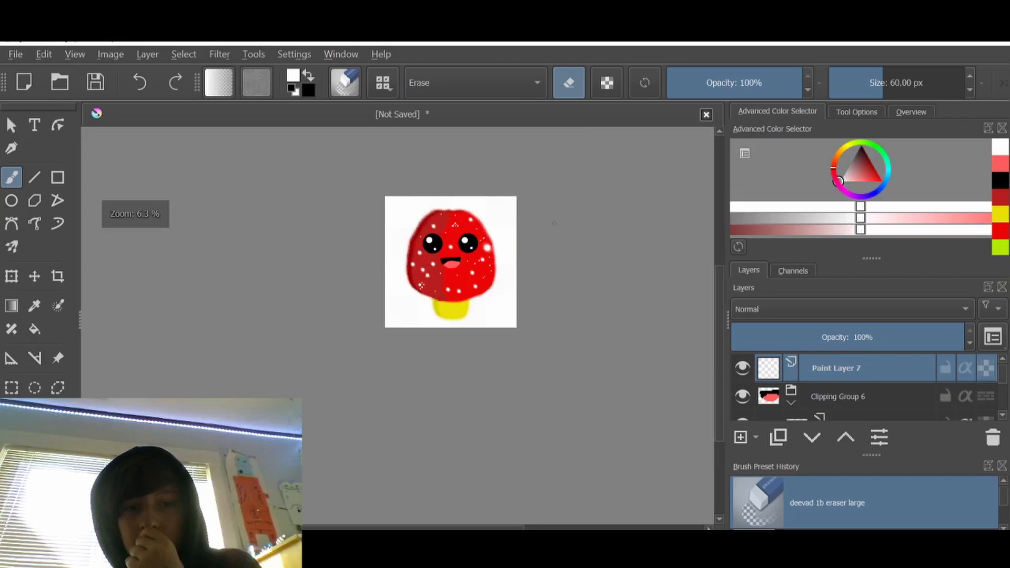
pyautogui.press('+')
pyautogui.scroll(-5, 832, 377)
# Check what Copy of Paint Layer 2 contributes by hiding and showing it, and delete that layer.
pyautogui.click(832, 377)
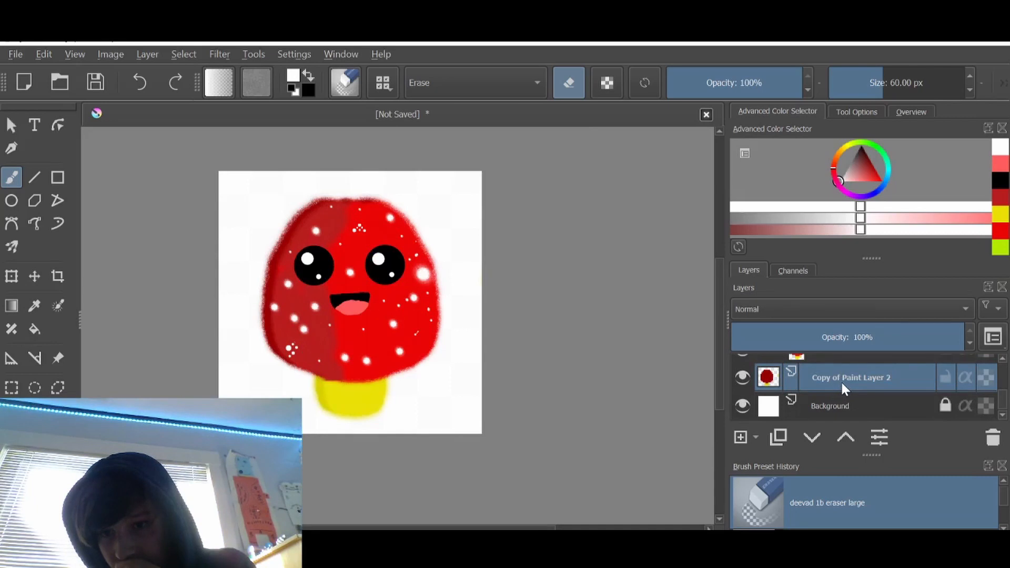
pyautogui.scroll(2, 841, 381)
pyautogui.scroll(-2, 842, 383)
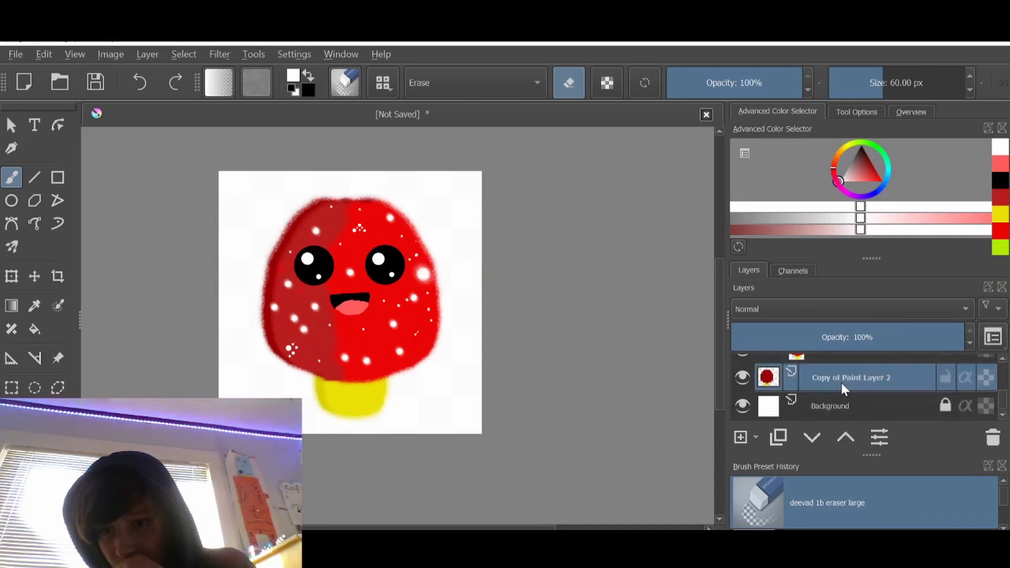
pyautogui.click(744, 376)
pyautogui.click(744, 375)
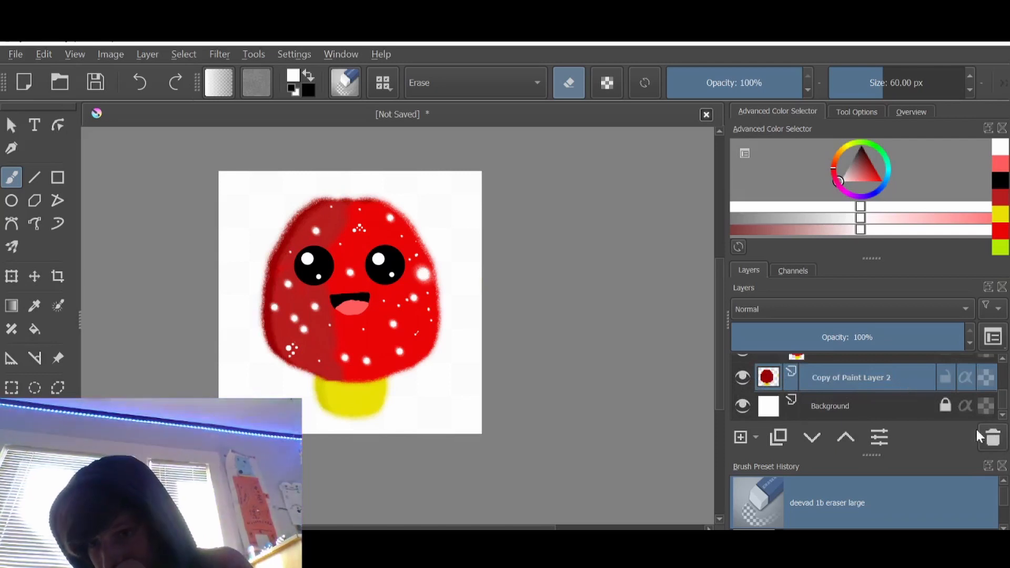
pyautogui.click(993, 437)
# Examine which parts of the character belong to Clipping Group 3 by hiding and showing it.
pyautogui.scroll(2, 844, 374)
pyautogui.scroll(-2, 853, 382)
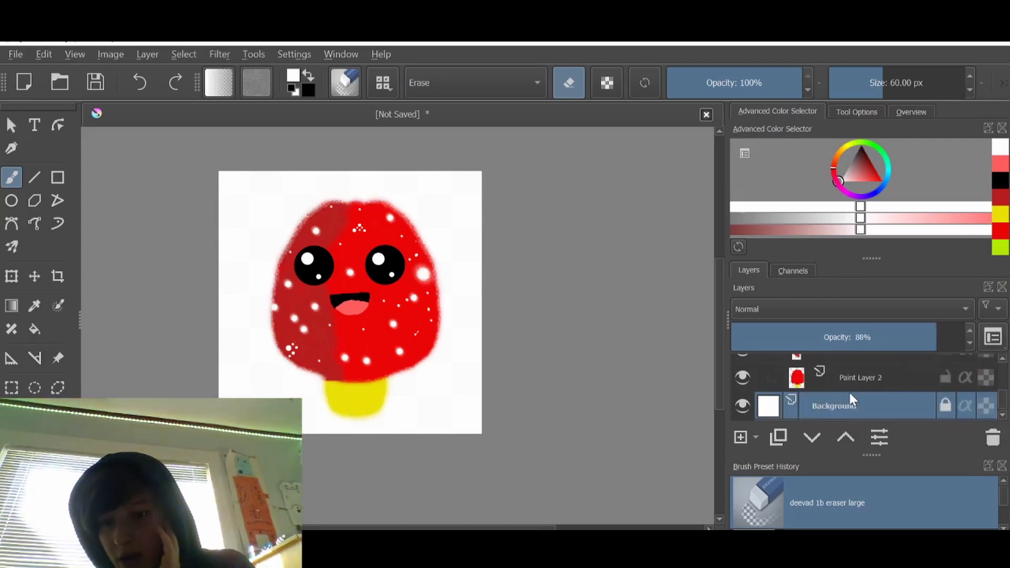
pyautogui.scroll(2, 850, 394)
pyautogui.click(842, 393)
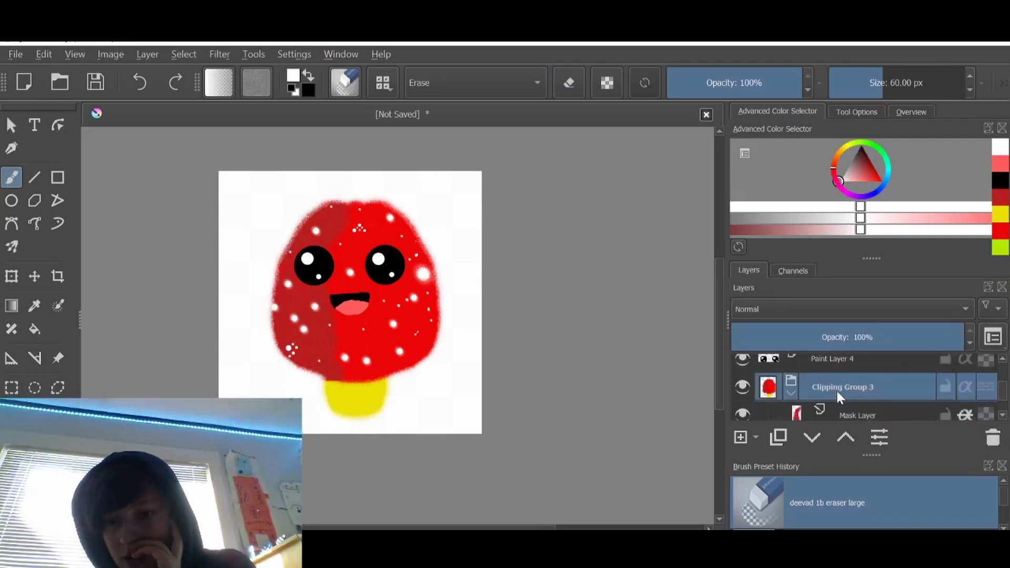
pyautogui.click(747, 390)
pyautogui.click(747, 390)
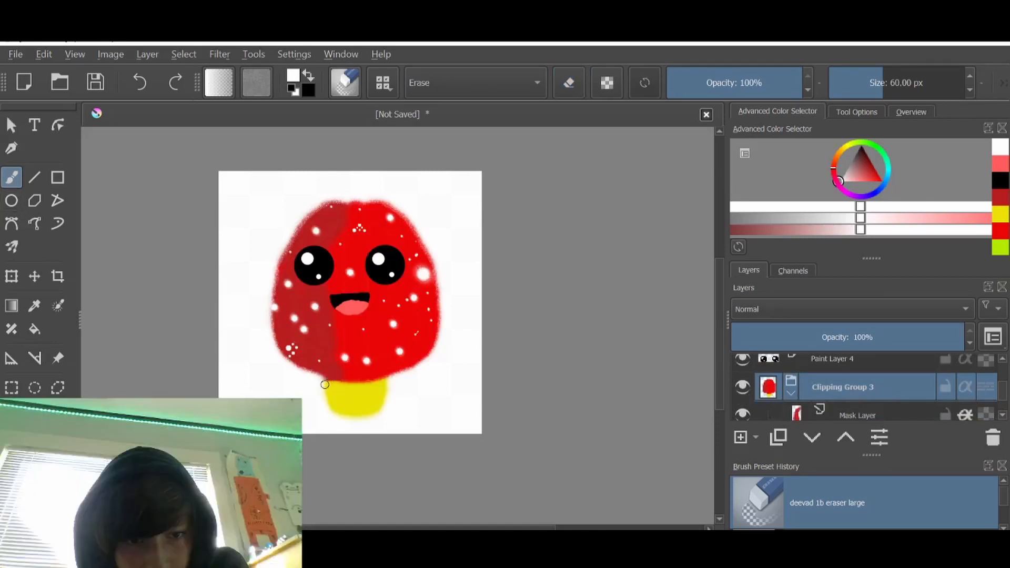
# Erase the yellow stem below the cap on Paint Layer 2 and choose a pale cream colour.
pyautogui.scroll(3, 327, 381)
pyautogui.moveTo(291, 340)
pyautogui.mouseDown()
pyautogui.moveTo(462, 330)
pyautogui.moveTo(349, 421)
pyautogui.moveTo(410, 342)
pyautogui.mouseUp()
pyautogui.moveTo(834, 169); pyautogui.dragTo(840, 149)
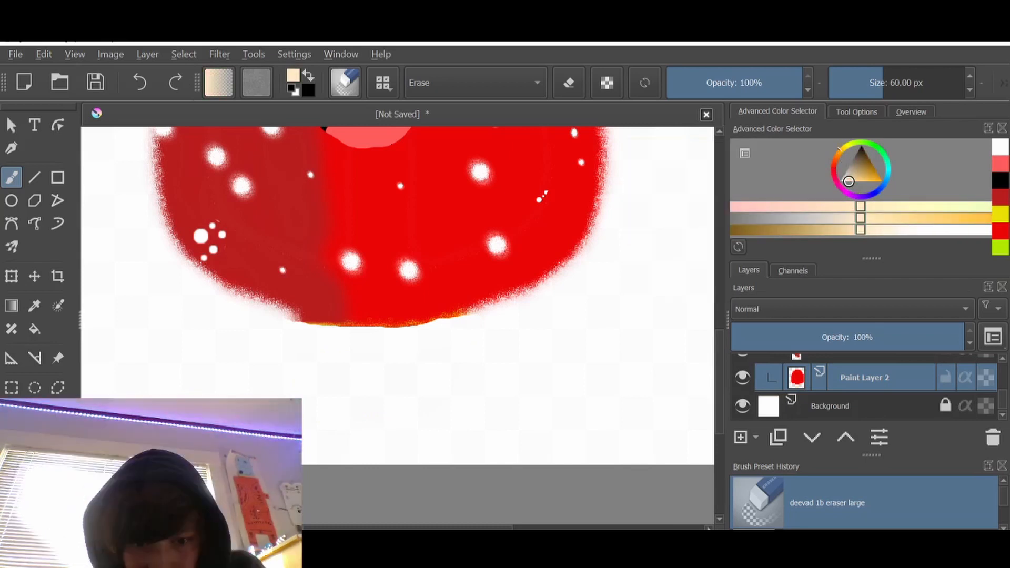
pyautogui.click(856, 183)
# Outline a rounded cream stem below the cap with Charcoal_pencil_large at 40.62 px.
pyautogui.click(819, 505)
pyautogui.moveTo(324, 327); pyautogui.dragTo(438, 324)
pyautogui.scroll(-5, 438, 324)
pyautogui.scroll(5, 514, 434)
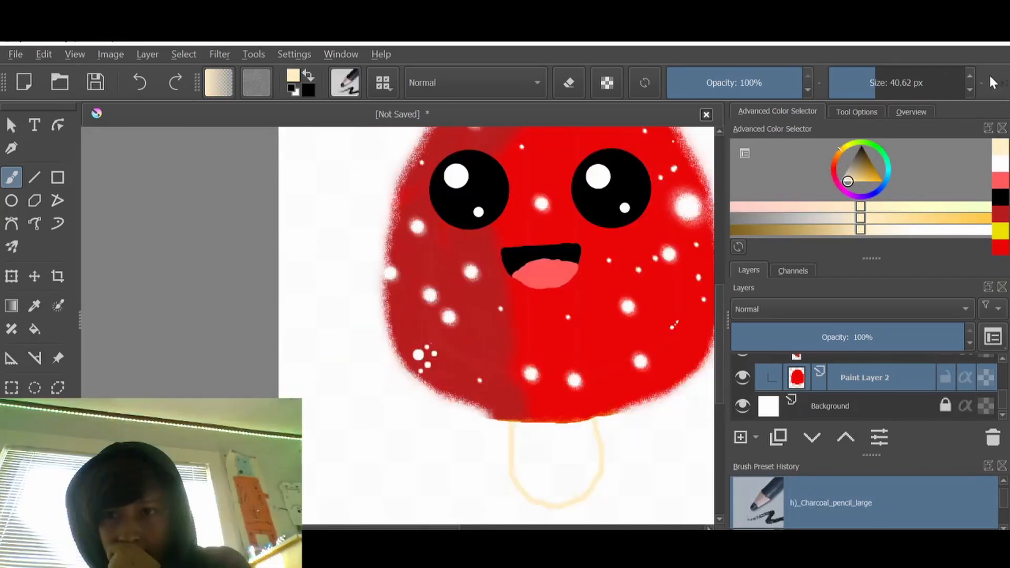
# Fill the stem with cream using a 177.98 px brush and horizontal mirroring, and turn the mirroring off.
pyautogui.press('m')
pyautogui.moveTo(514, 434)
pyautogui.mouseDown()
pyautogui.moveTo(542, 484)
pyautogui.moveTo(587, 429)
pyautogui.mouseUp()
pyautogui.scroll(-1, 558, 406)
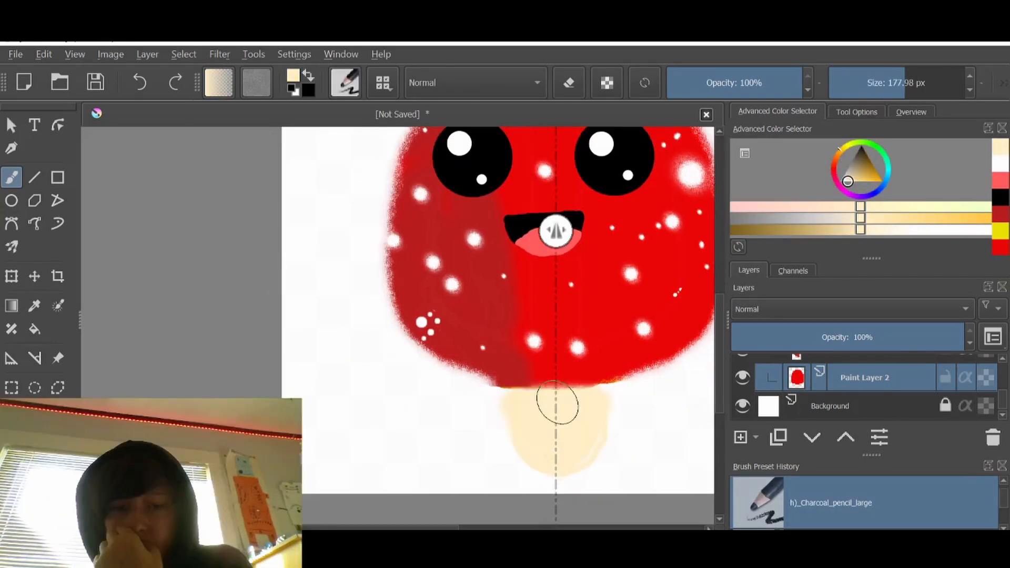
pyautogui.click(1003, 84)
# Duplicate Paint Layer 2 inside Clipping Group 3 and activate the Move tool for the copy.
pyautogui.scroll(-3, 498, 316)
pyautogui.rightClick(864, 378)
pyautogui.click(744, 196)
pyautogui.hotkey('ctrl', 'shift', 'g')
pyautogui.press('t')
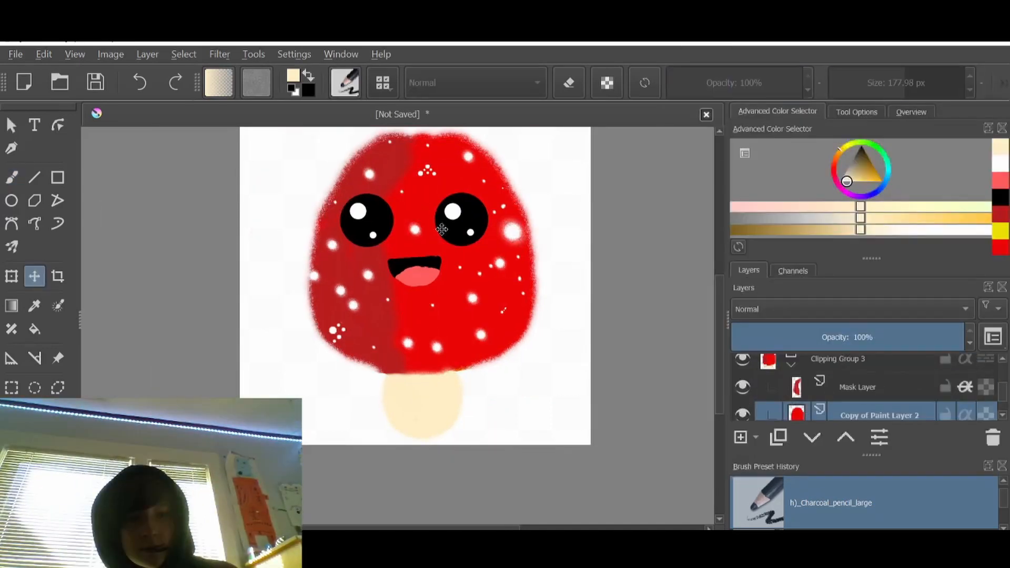
# Darken Copy of Paint Layer 2 with a filter and place it beneath Paint Layer 2 as an offset shadow.
pyautogui.click(219, 54)
pyautogui.click(265, 75)
pyautogui.click(929, 491)
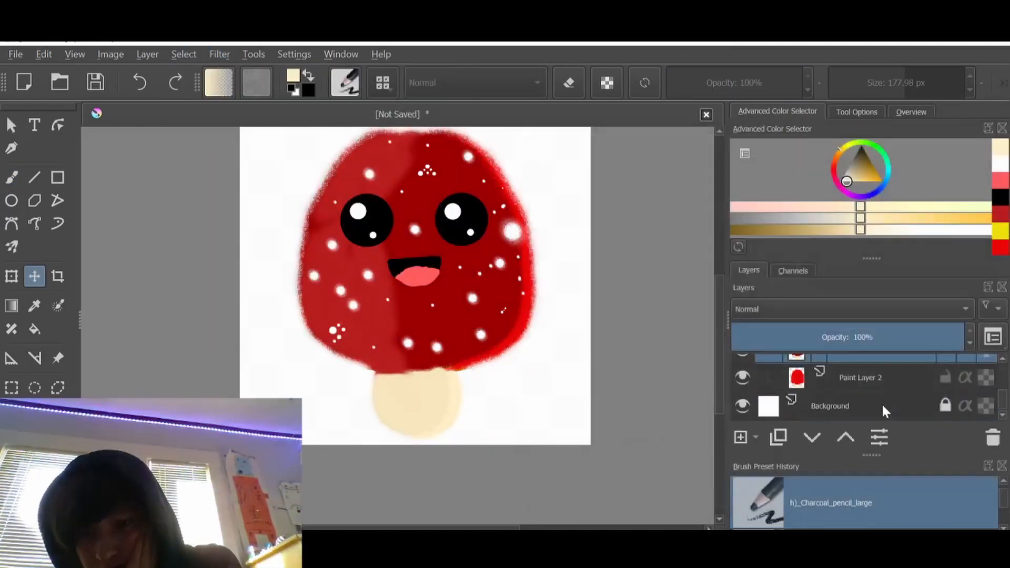
pyautogui.click(882, 400)
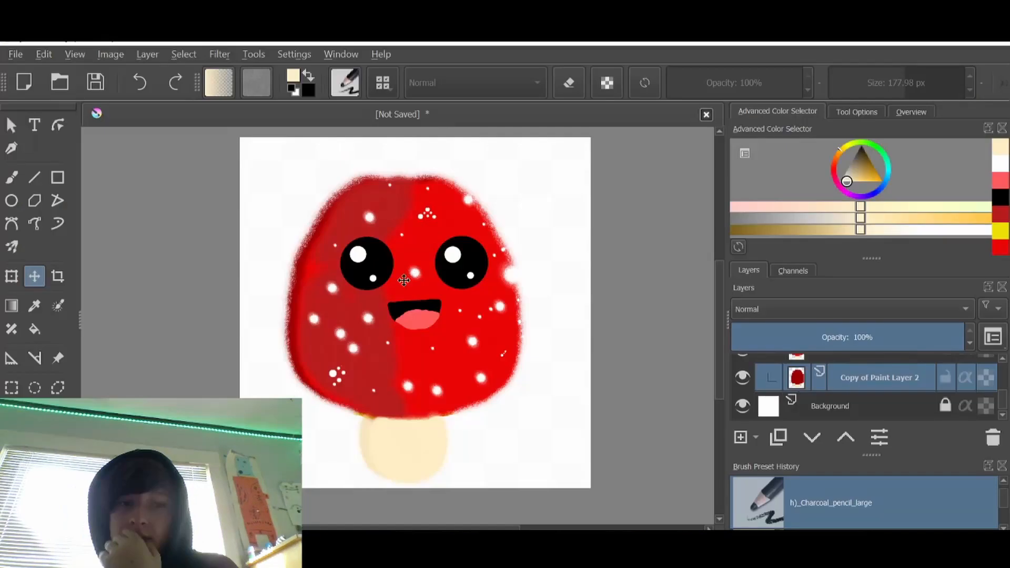
# Erase along the cap's lower edge above the stem with the deevad 1b eraser large preset.
pyautogui.press('b')
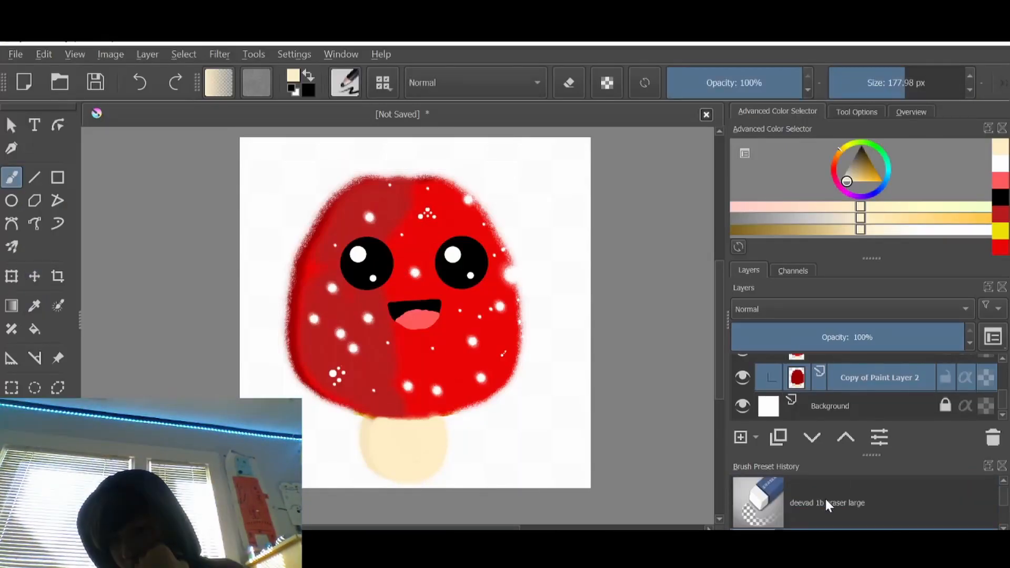
pyautogui.click(826, 505)
pyautogui.moveTo(361, 425); pyautogui.dragTo(476, 427)
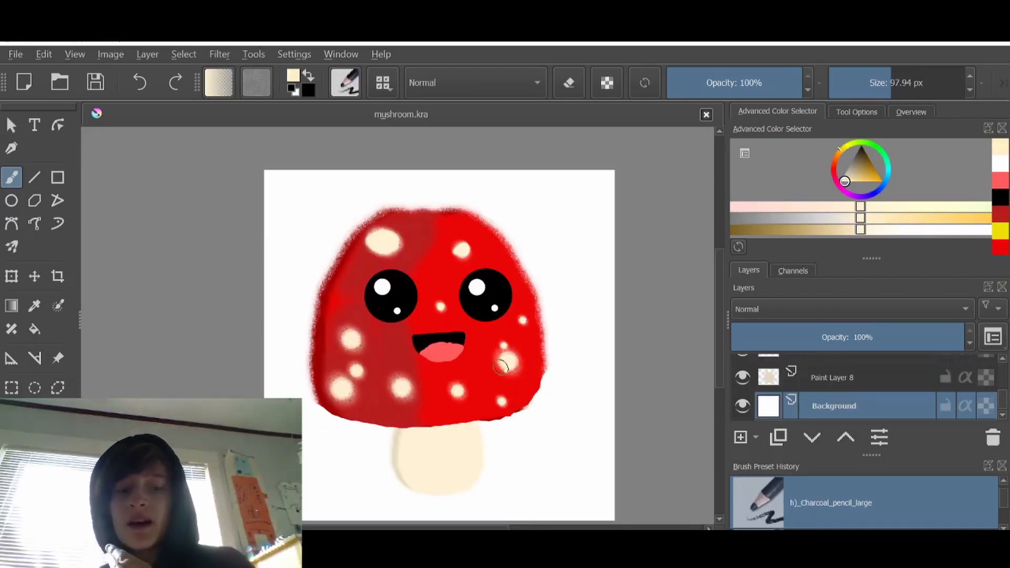
pyautogui.scroll(-1, 497, 417)
pyautogui.scroll(1, 496, 412)
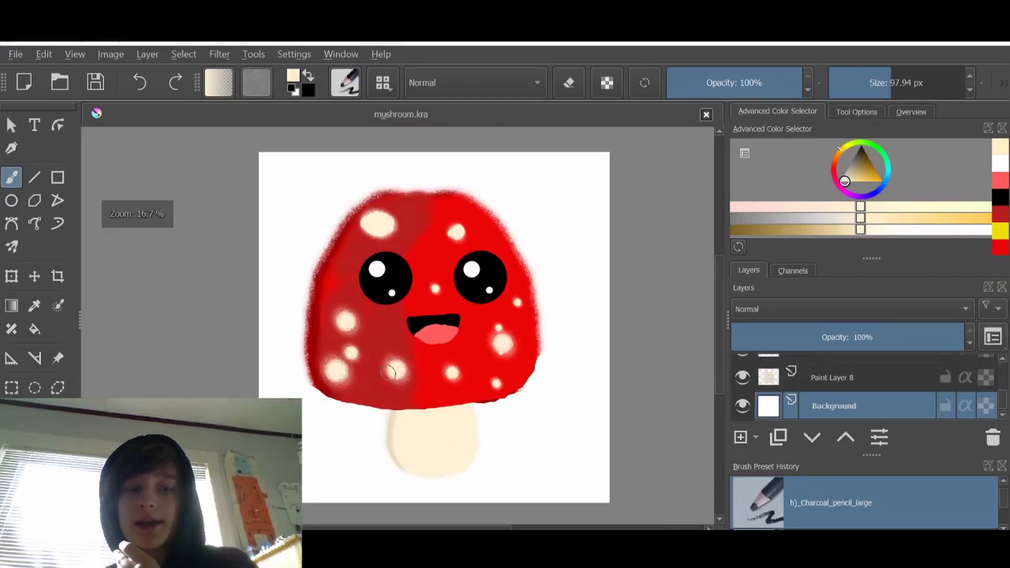
pyautogui.scroll(1, 373, 313)
pyautogui.scroll(-1, 539, 317)
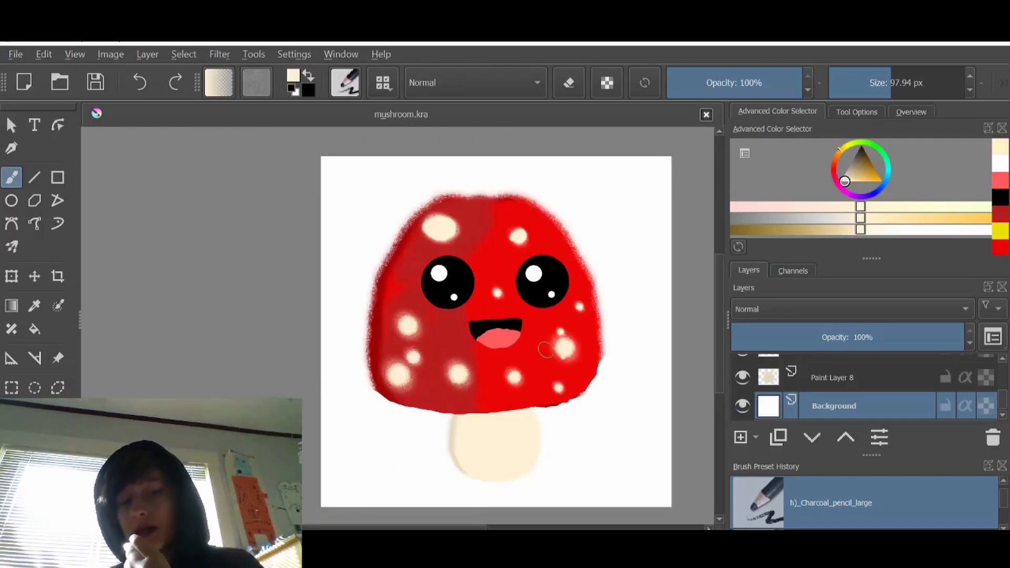
pyautogui.scroll(2, 469, 439)
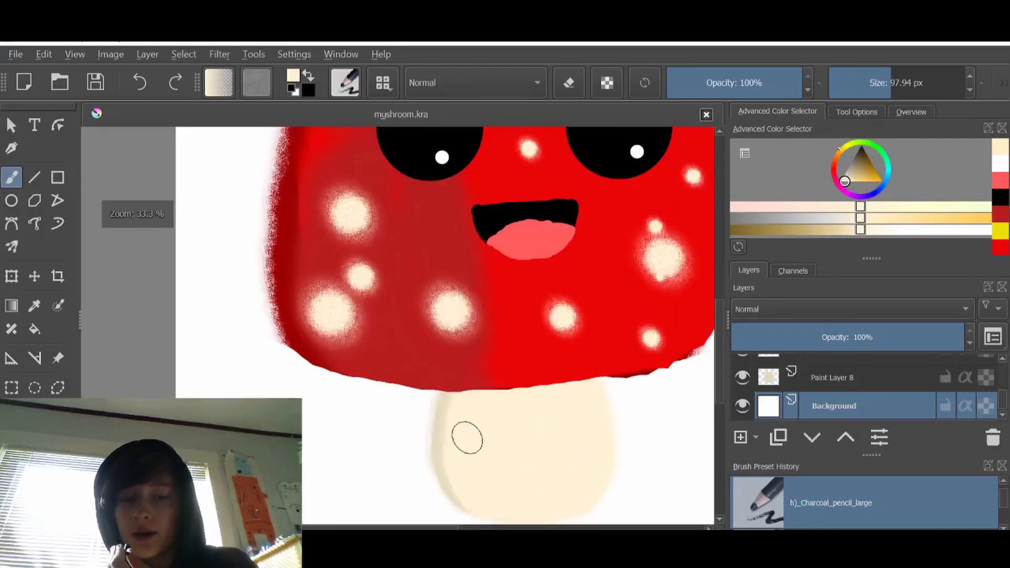
pyautogui.scroll(-2, 467, 438)
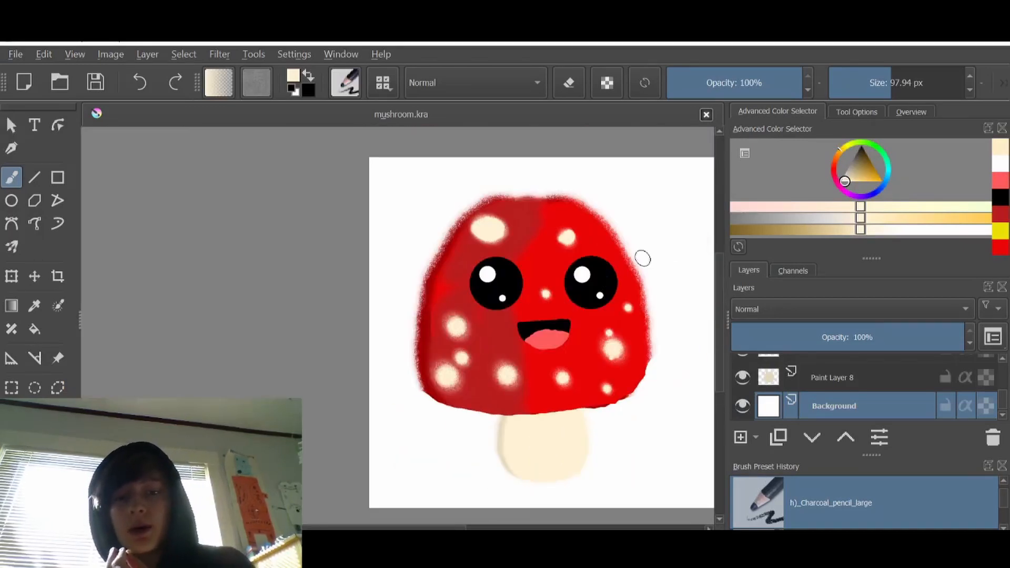
pyautogui.scroll(1, 642, 258)
pyautogui.scroll(-1, 642, 258)
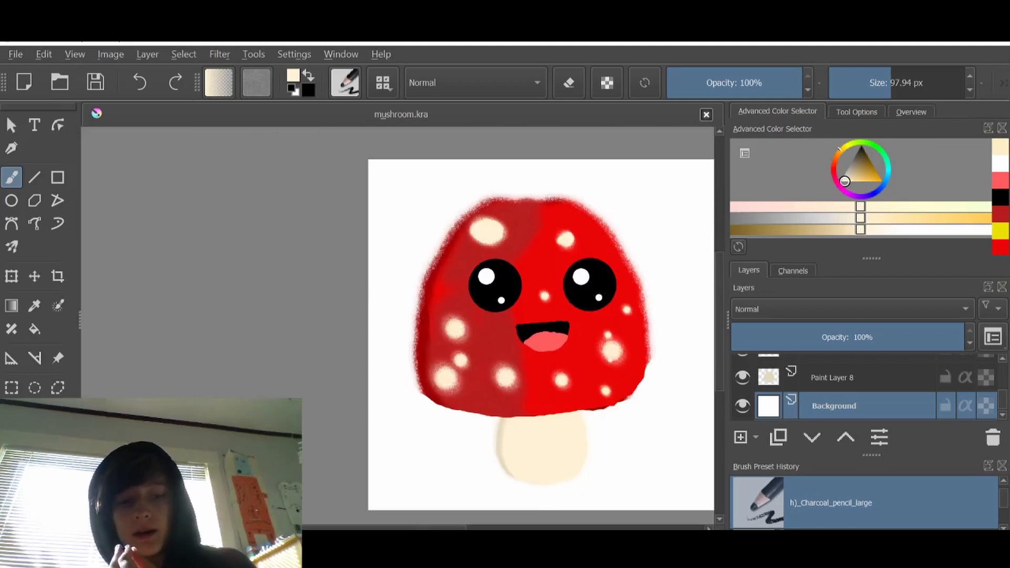
pyautogui.moveTo(643, 259); pyautogui.dragTo(511, 259)
pyautogui.scroll(1, 395, 352)
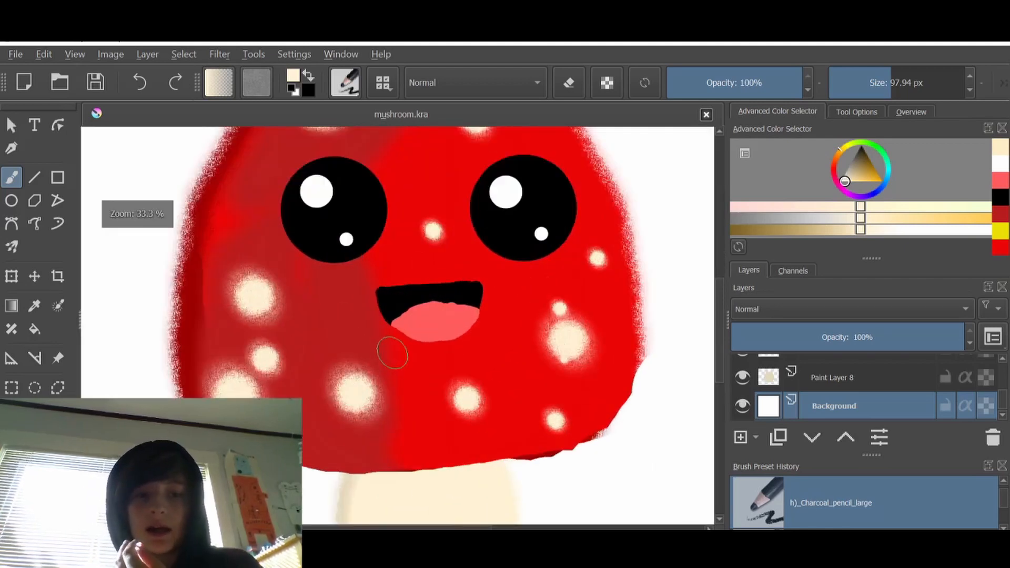
pyautogui.scroll(-2, 392, 353)
pyautogui.scroll(4, 421, 326)
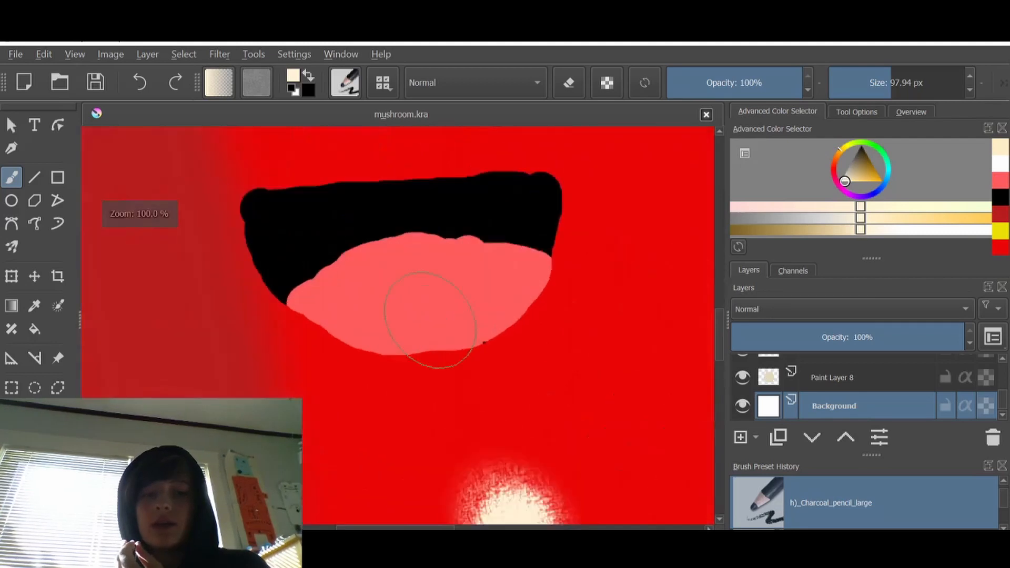
pyautogui.scroll(-6, 431, 320)
# Look through the export file formats for the mushroom image, choose Krita Brush Preset (*.kpp), and close without exporting.
pyautogui.click(21, 62)
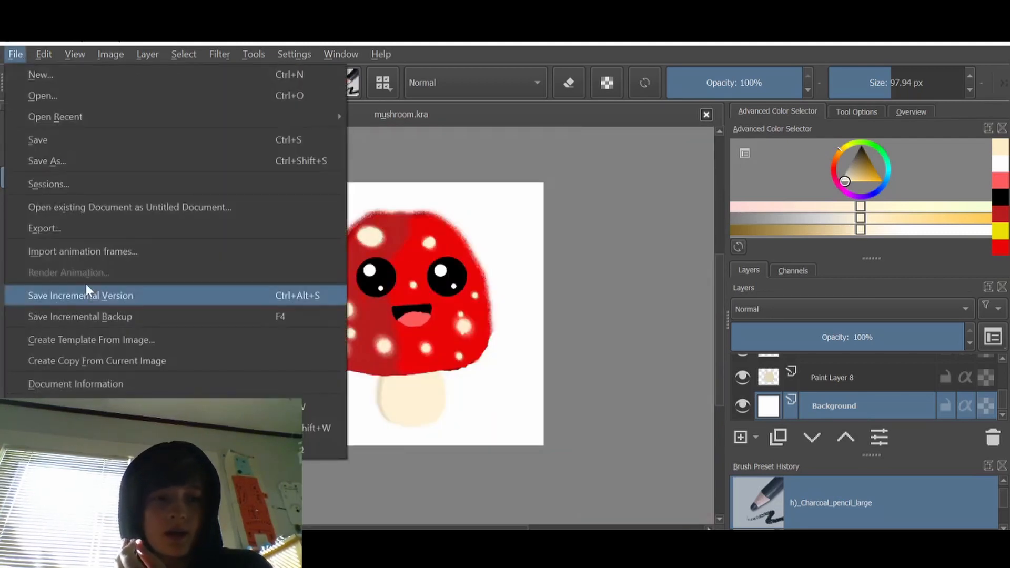
pyautogui.click(85, 229)
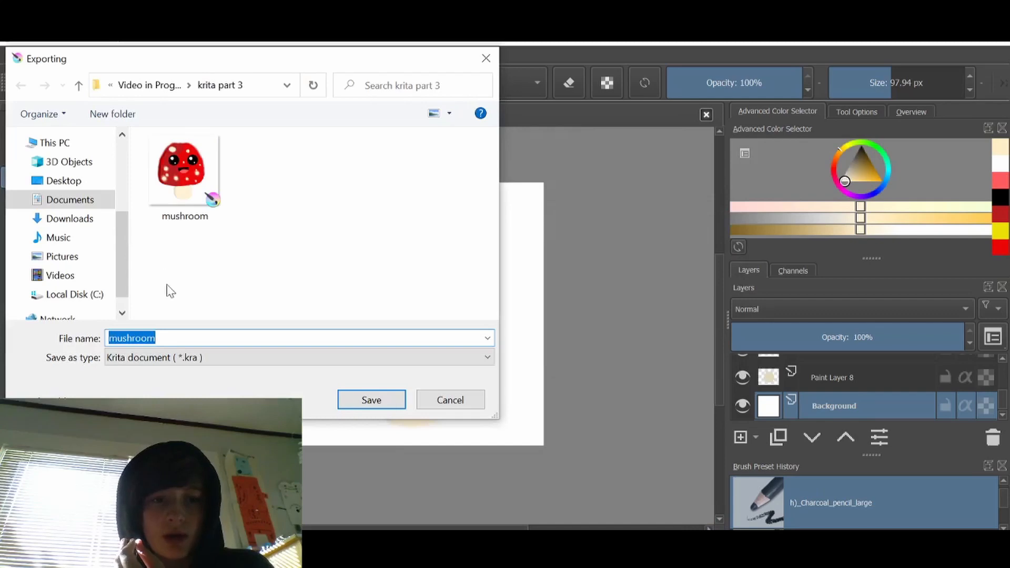
pyautogui.click(162, 365)
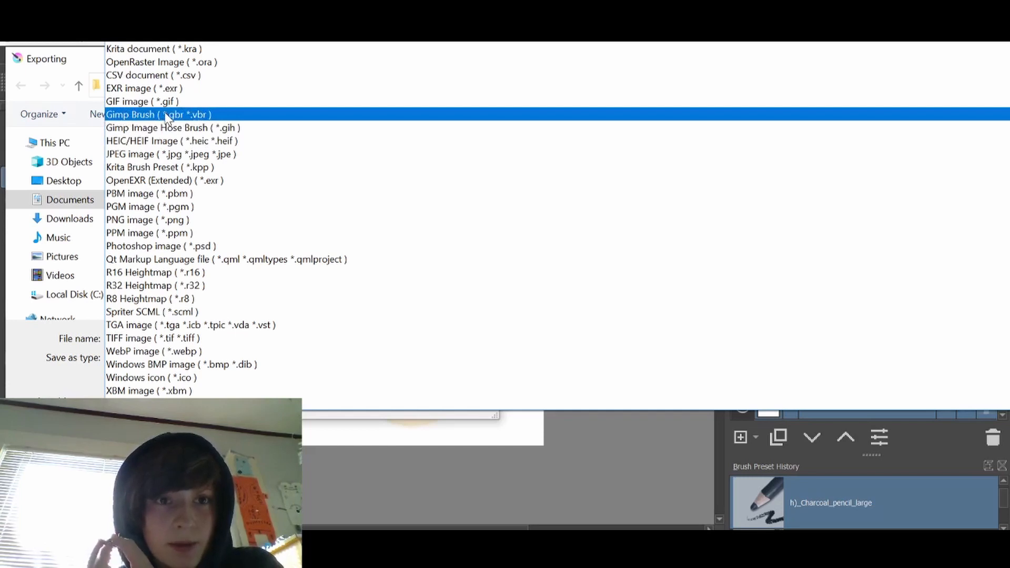
pyautogui.click(154, 168)
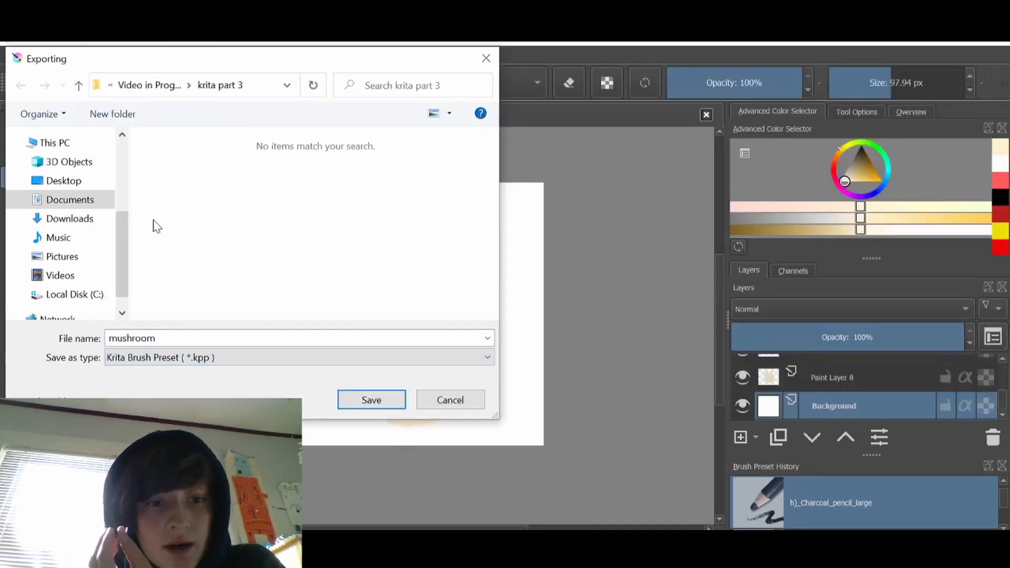
pyautogui.click(488, 61)
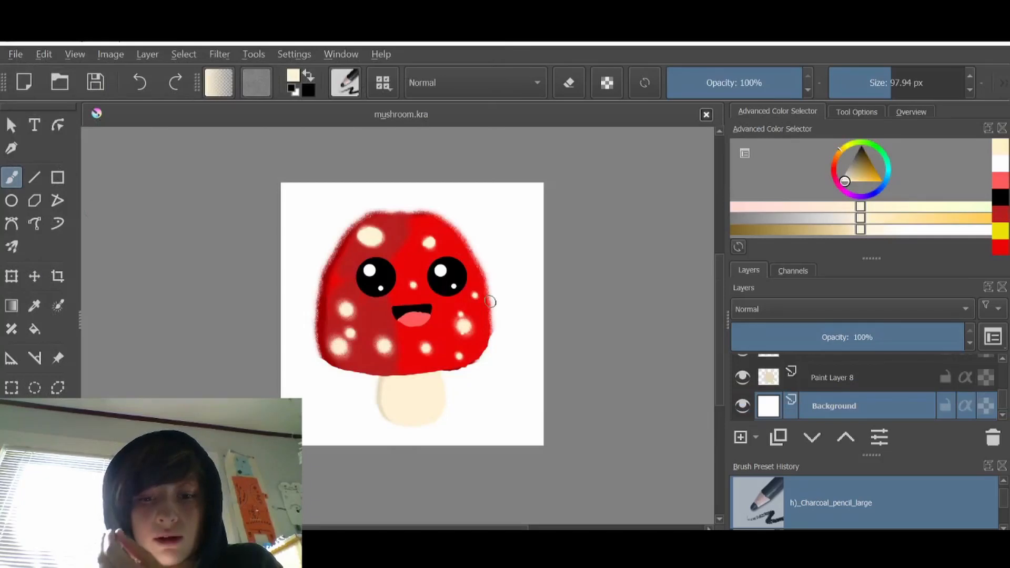
pyautogui.scroll(5, 490, 302)
pyautogui.scroll(-8, 384, 327)
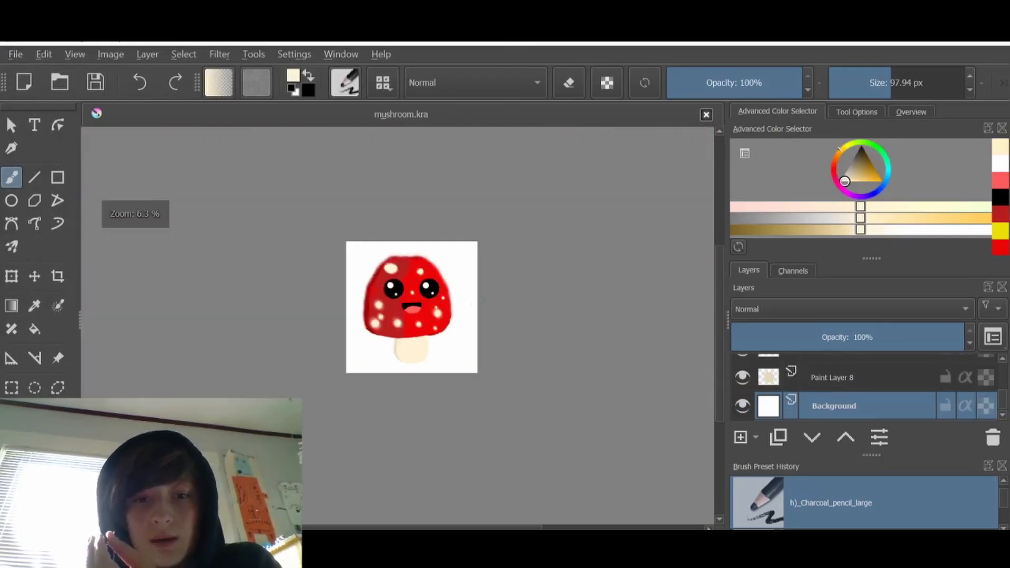
pyautogui.scroll(4, 388, 316)
pyautogui.scroll(-2, 240, 369)
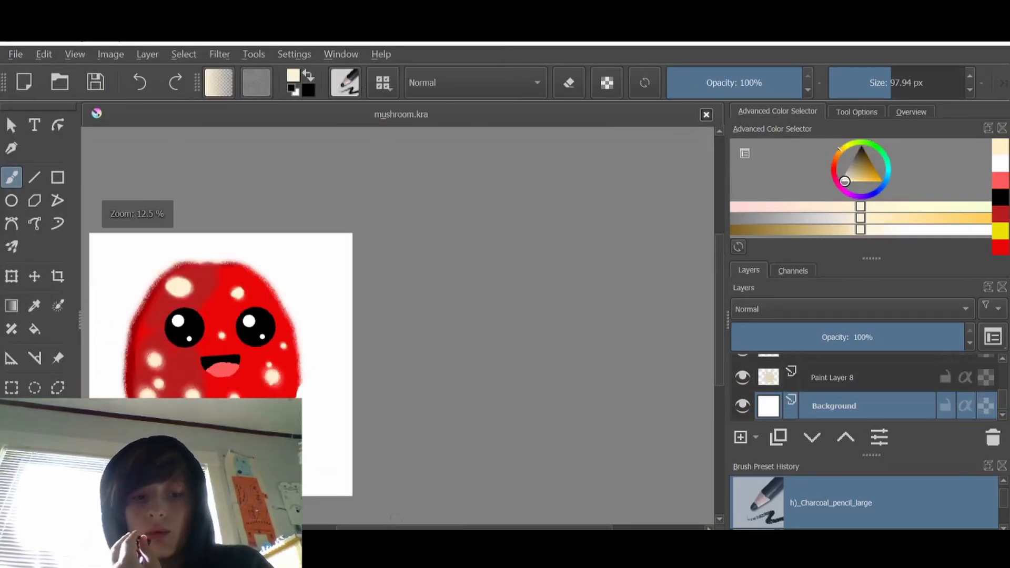
pyautogui.moveTo(391, 527); pyautogui.dragTo(315, 528)
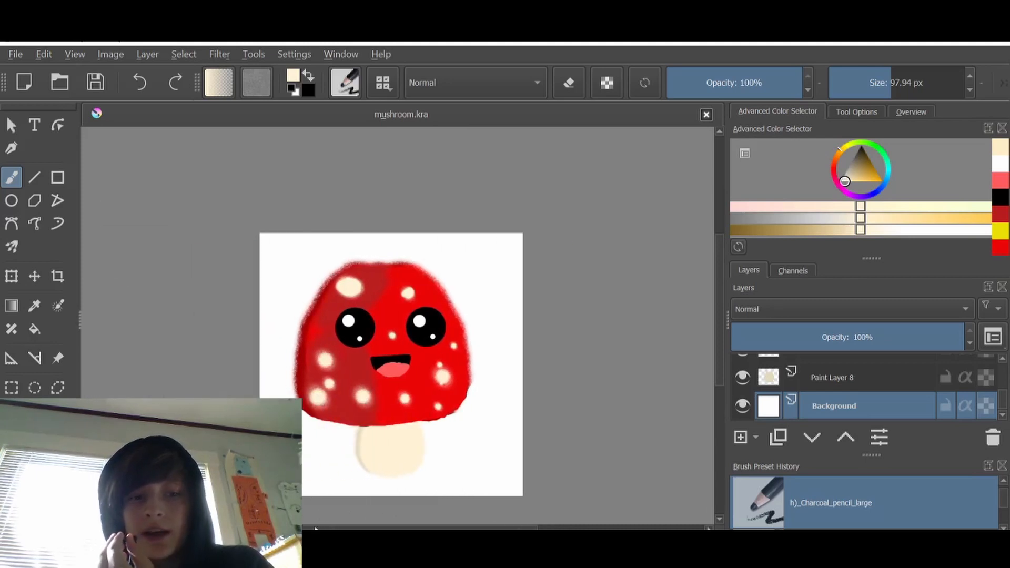
pyautogui.scroll(3, 361, 394)
pyautogui.scroll(-3, 361, 394)
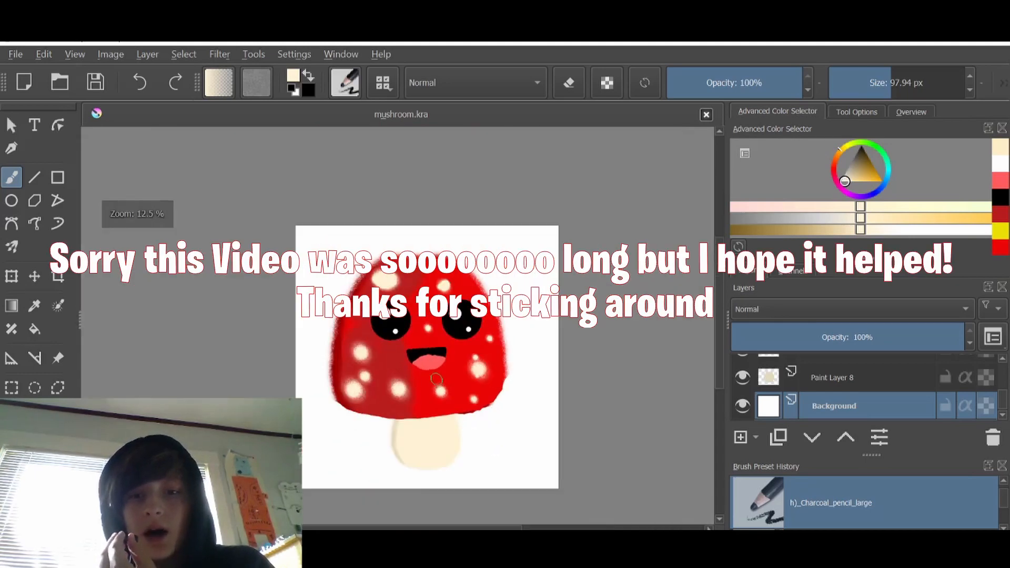
pyautogui.scroll(1, 437, 377)
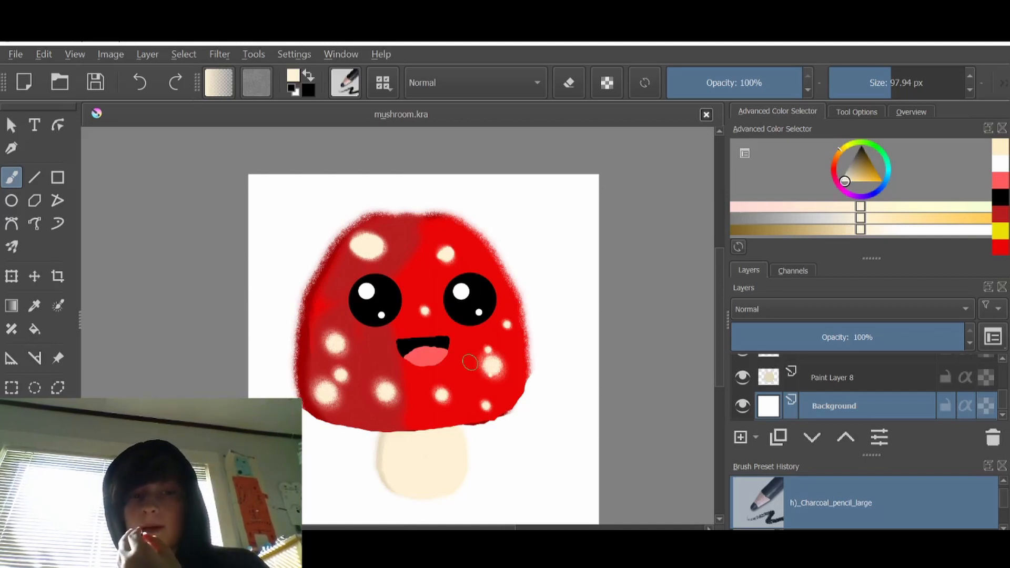
pyautogui.scroll(-2, 470, 363)
pyautogui.scroll(3, 434, 351)
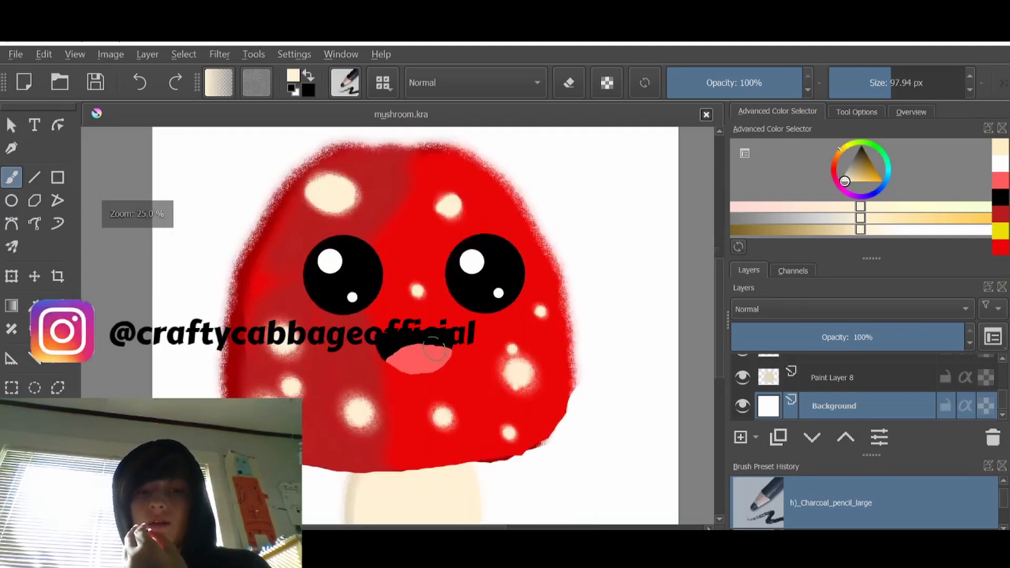
pyautogui.scroll(2, 435, 351)
pyautogui.scroll(-3, 435, 351)
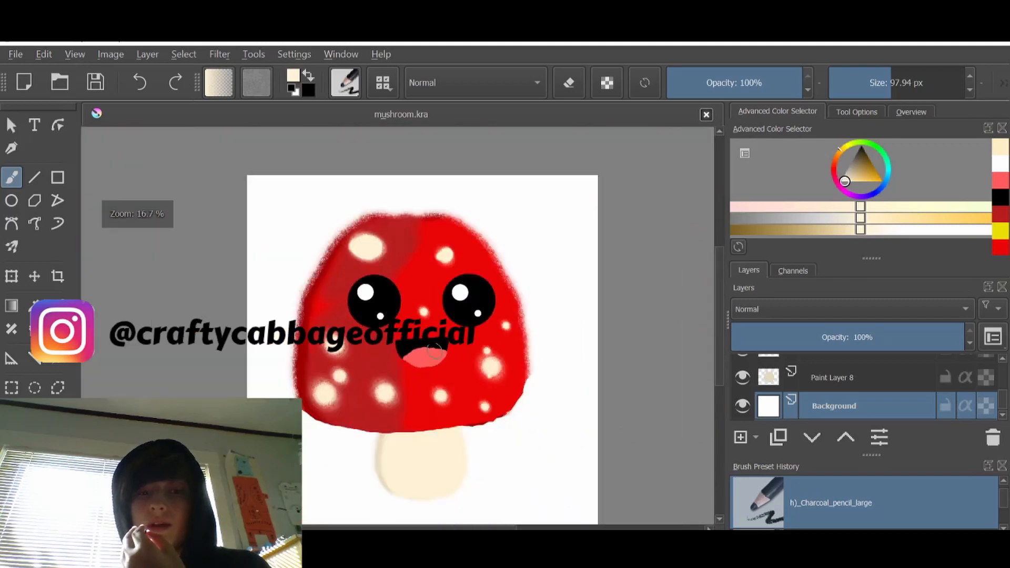
# Sample the tongue's pink and dab the 97.94 px charcoal brush over the dark speck at the tongue's lower edge, on the Background layer.
pyautogui.scroll(5, 435, 352)
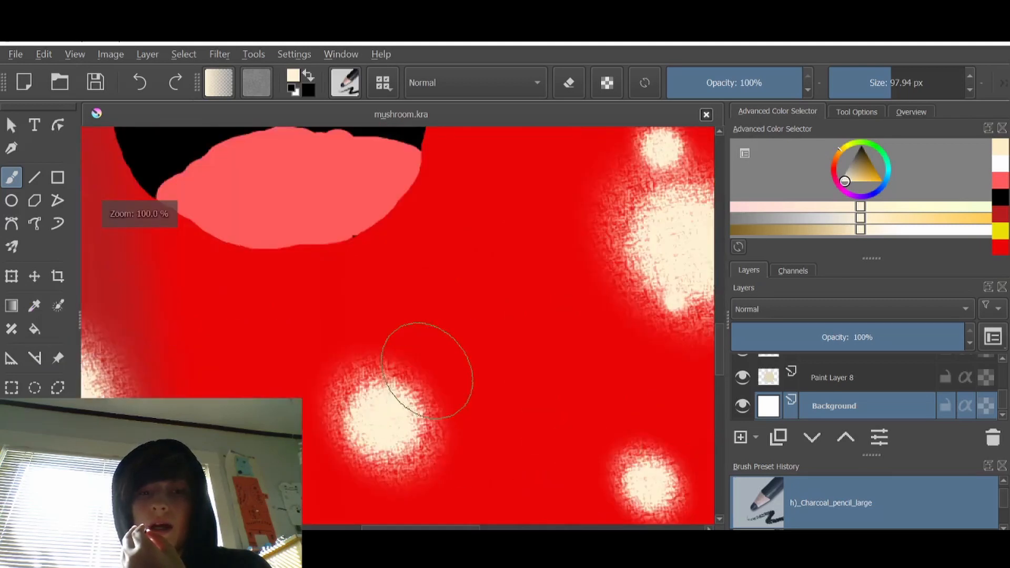
pyautogui.click(34, 306)
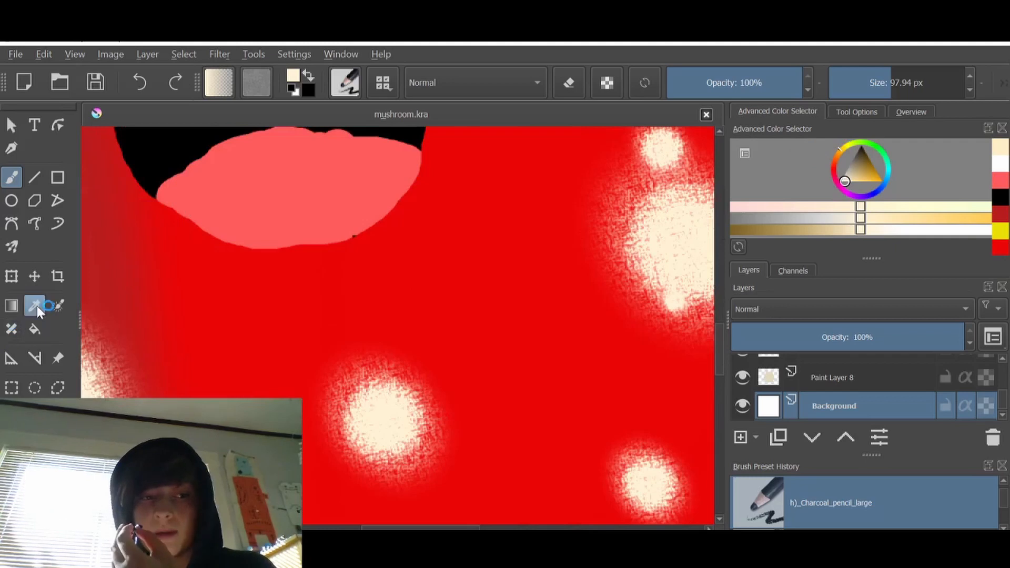
pyautogui.click(253, 195)
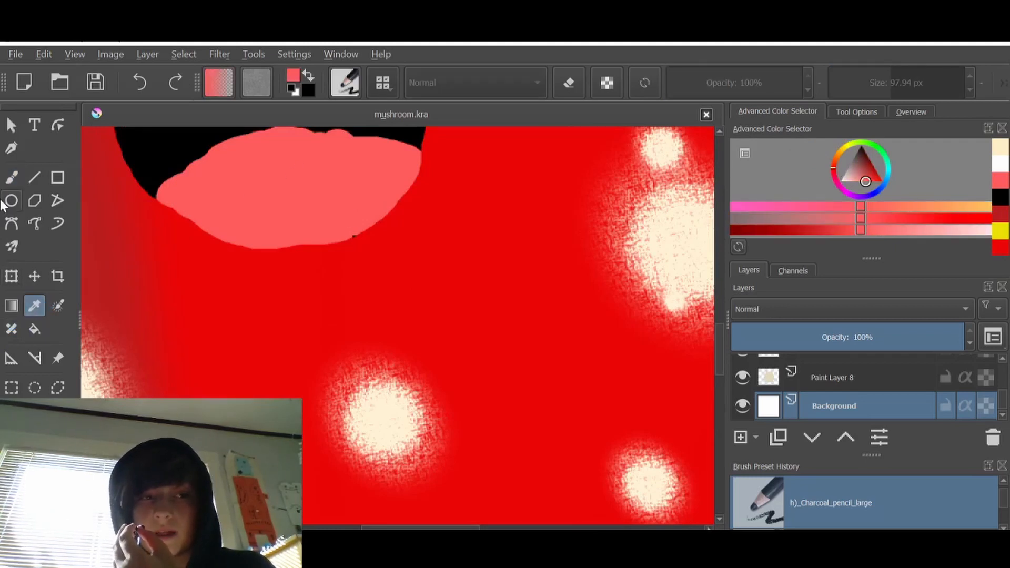
pyautogui.click(12, 178)
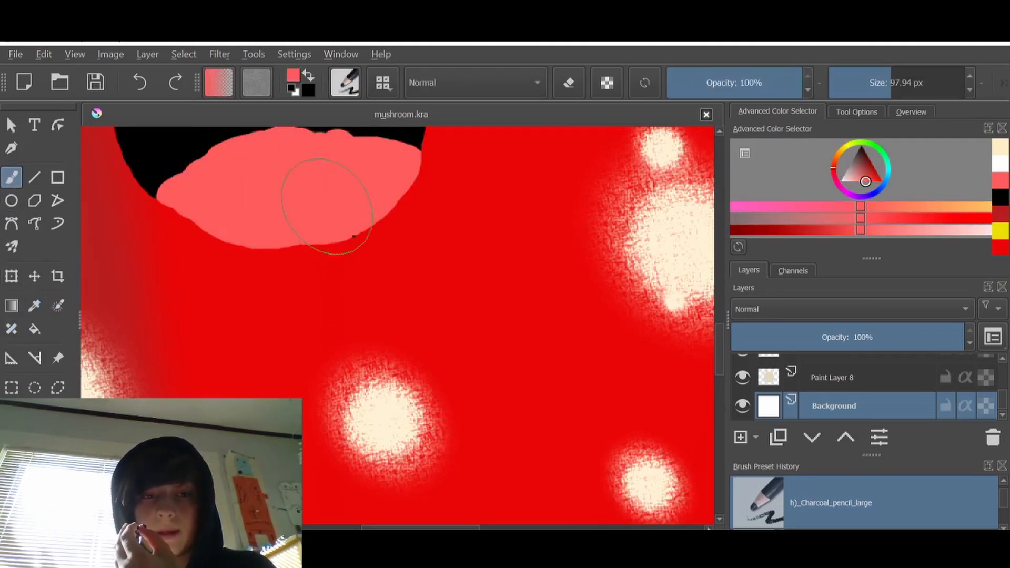
pyautogui.click(340, 221)
pyautogui.click(342, 225)
pyautogui.scroll(-6, 347, 229)
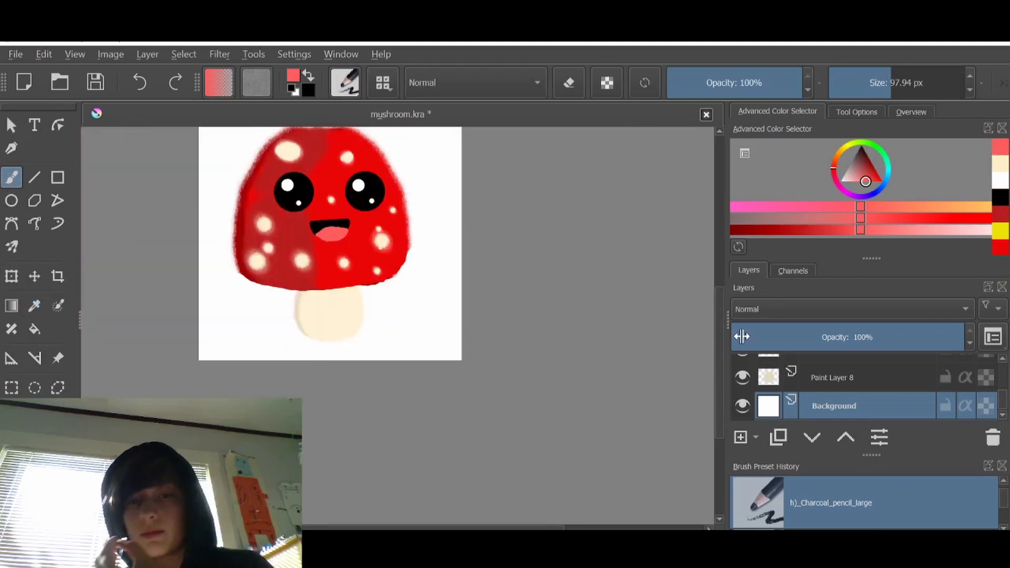
pyautogui.scroll(1, 724, 326)
pyautogui.scroll(2, 723, 324)
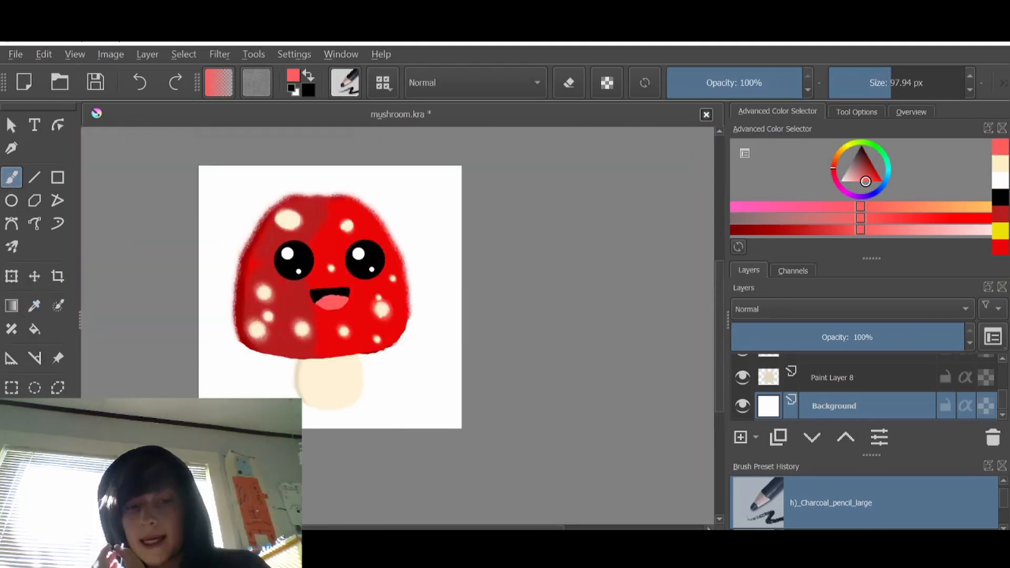
pyautogui.hscroll(-5, 341, 512)
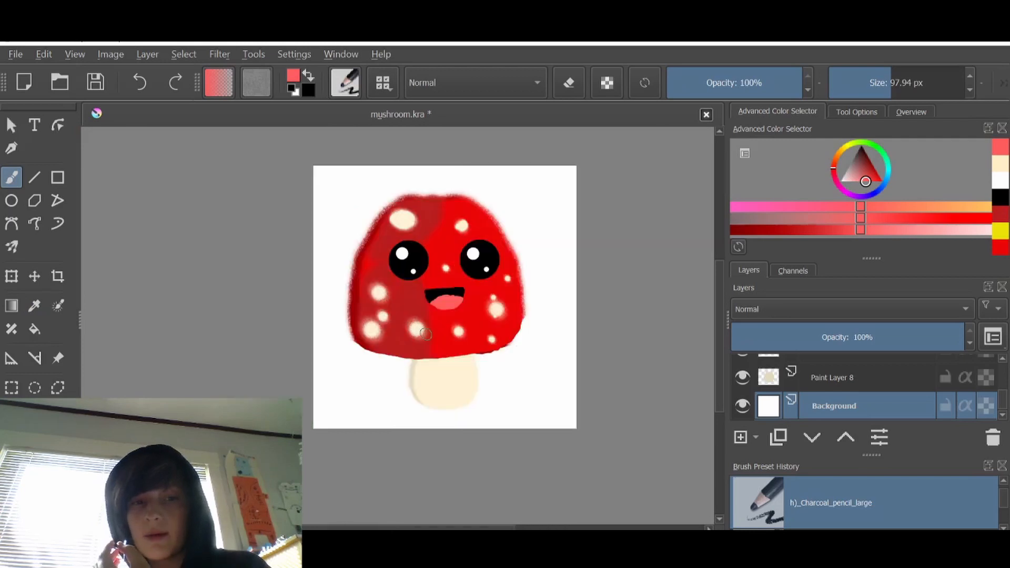
pyautogui.scroll(3, 426, 334)
pyautogui.scroll(-1, 452, 305)
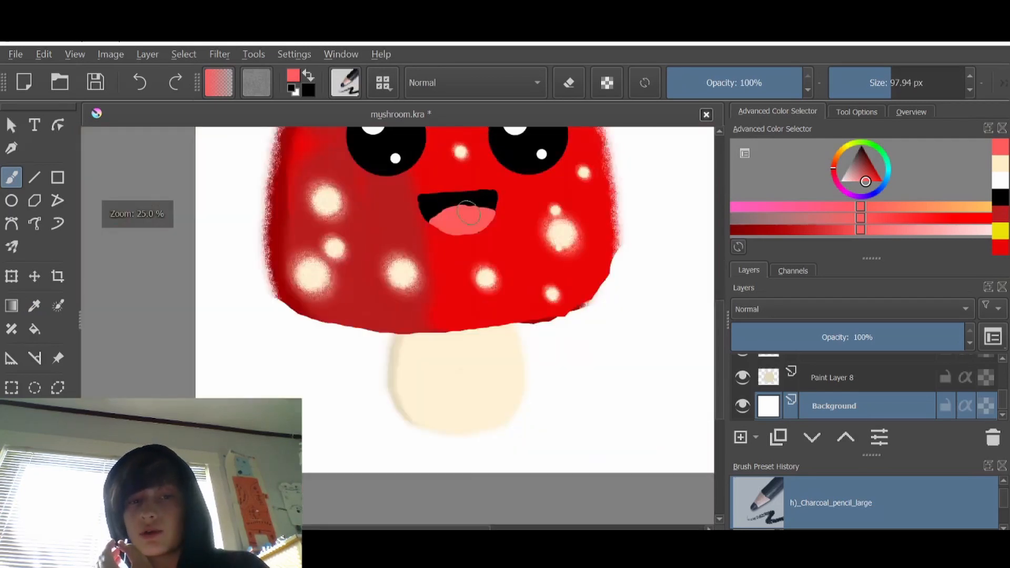
pyautogui.scroll(-1, 469, 213)
pyautogui.scroll(1, 715, 315)
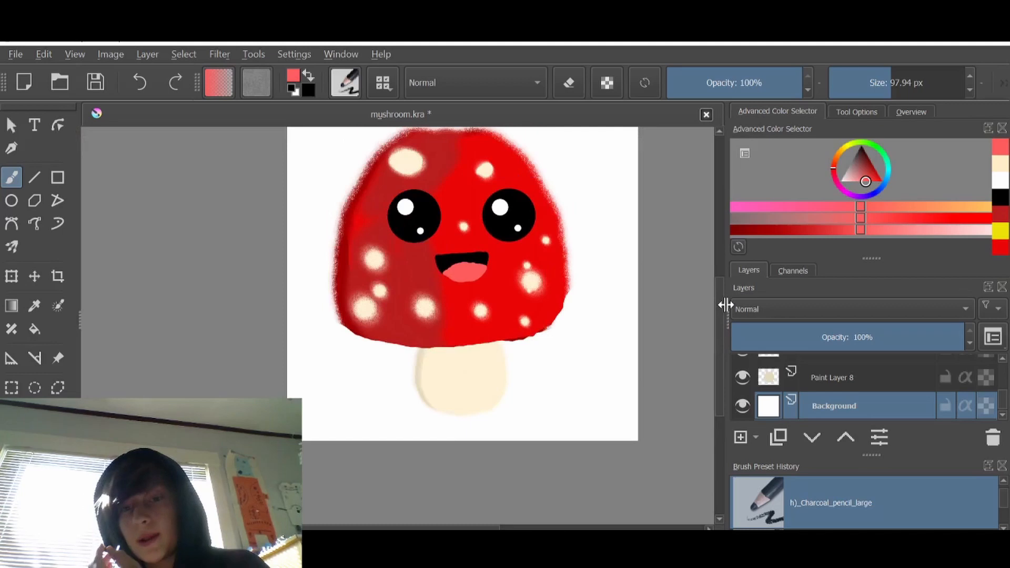
pyautogui.scroll(1, 718, 318)
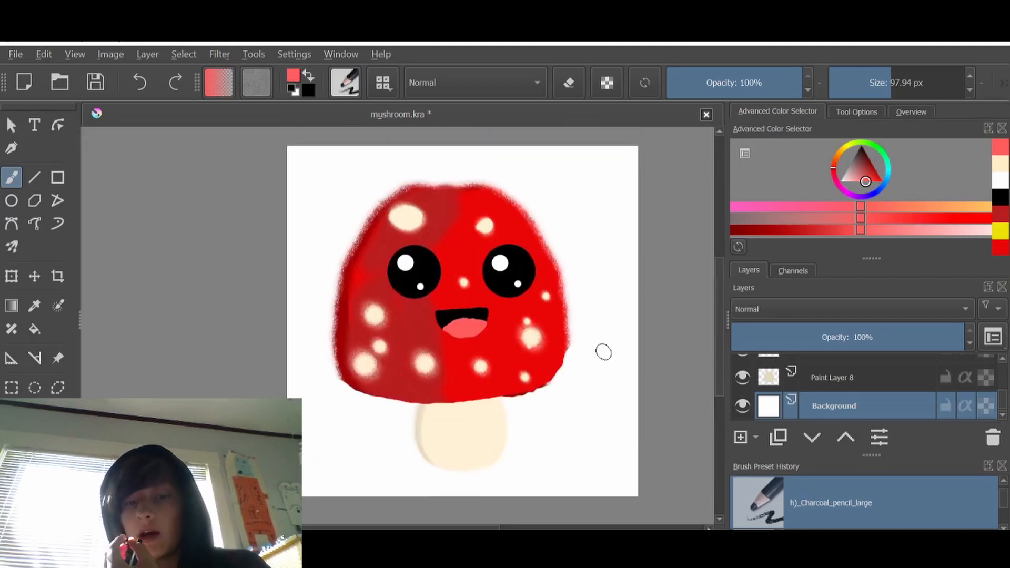